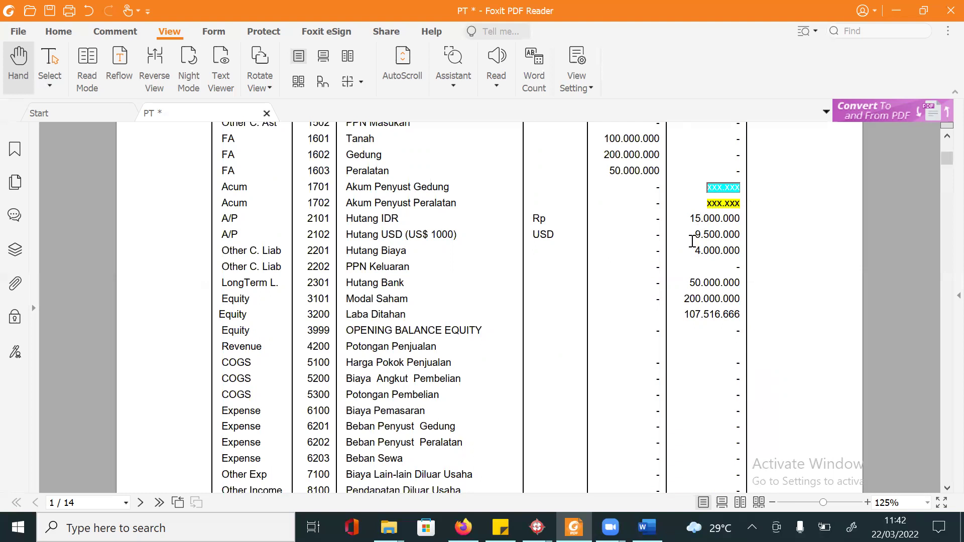
Switch from the PDF's Aktiva Tetap section to the Accurate KUIS Sebelum UTS Word document and bold its "Daftar Aktiva Tetap:" heading
scroll(491, 387, down, 4)
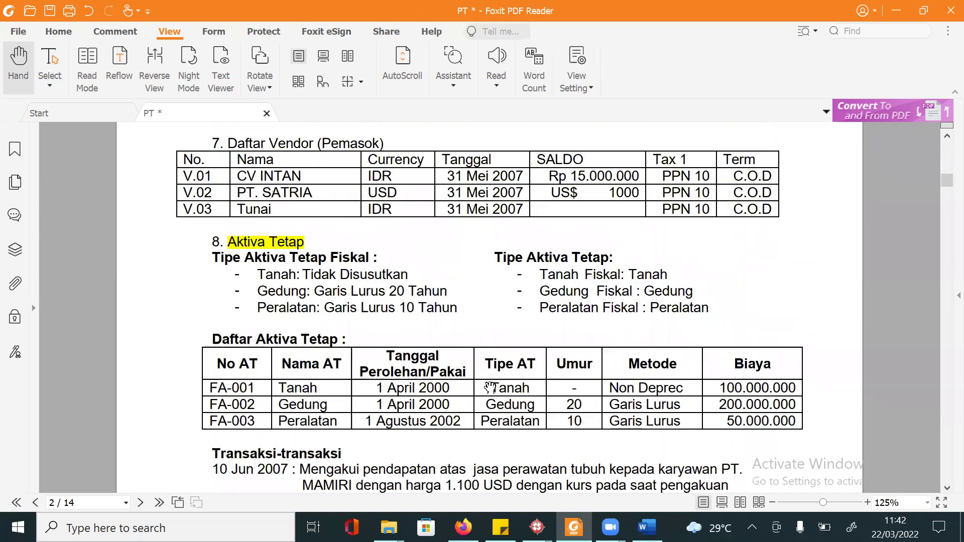
scroll(483, 372, down, 1)
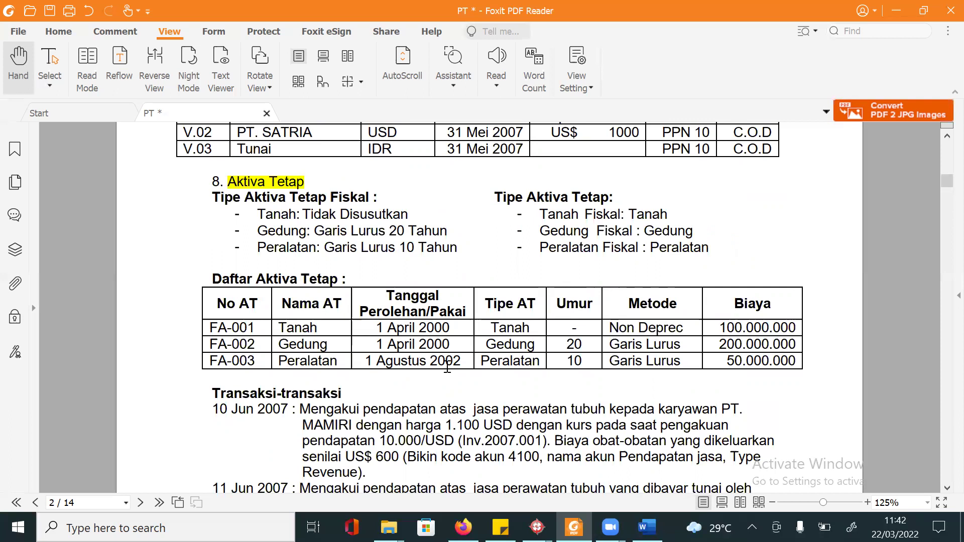
key(alt+Tab)
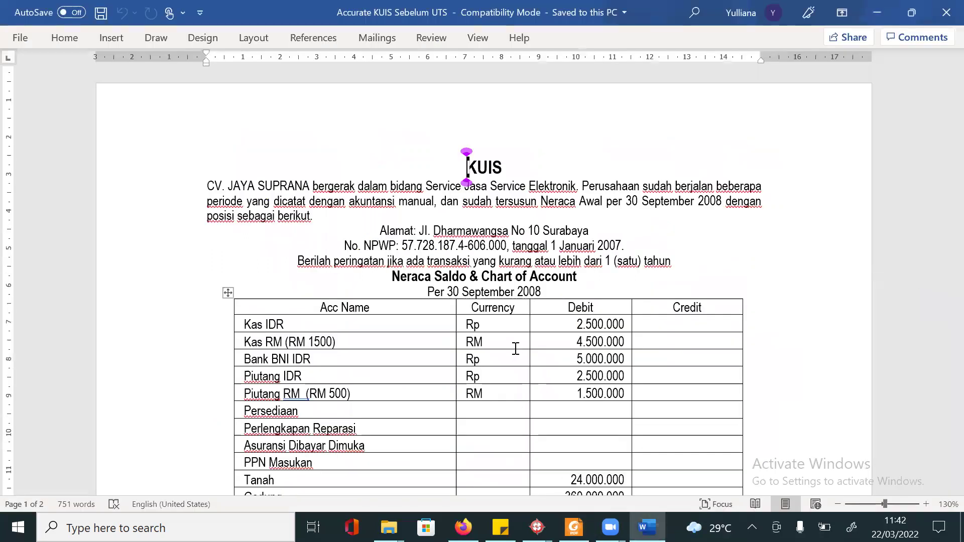
scroll(516, 348, down, 10)
scroll(515, 348, up, 7)
scroll(515, 348, down, 15)
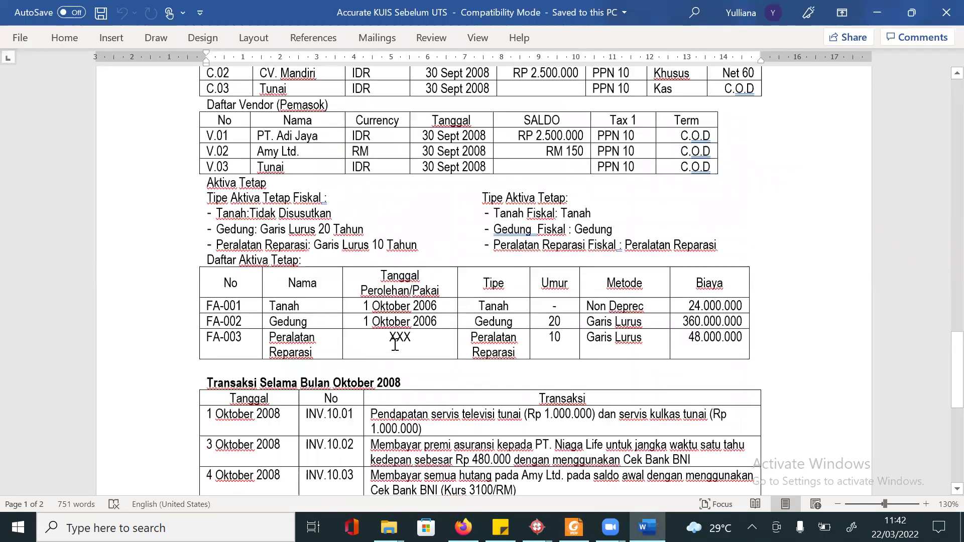
drag(207, 257, 307, 261)
key(ctrl+b)
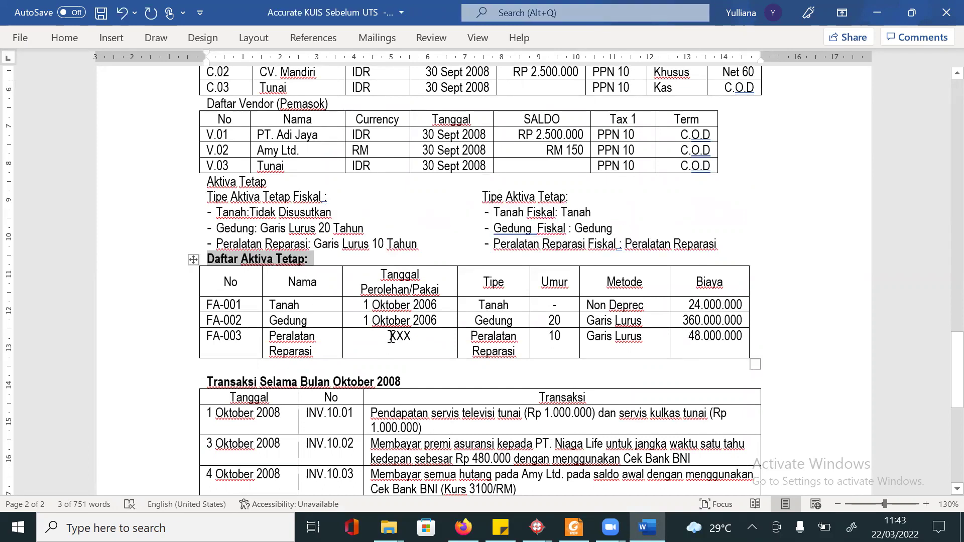
Highlight the XXX acquisition date of FA-003 Peralatan Reparasi in yellow and select that asset's cost
double_click(391, 337)
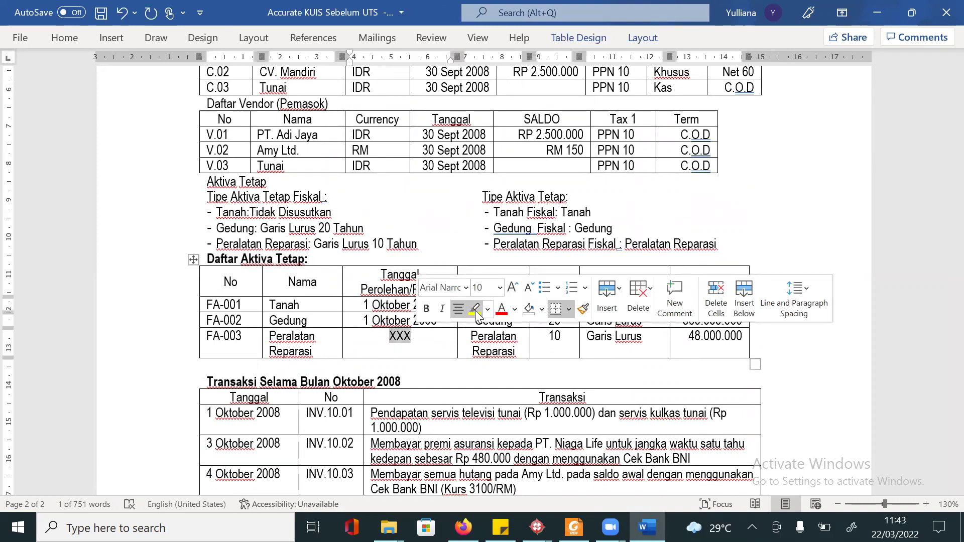
click(476, 311)
click(407, 346)
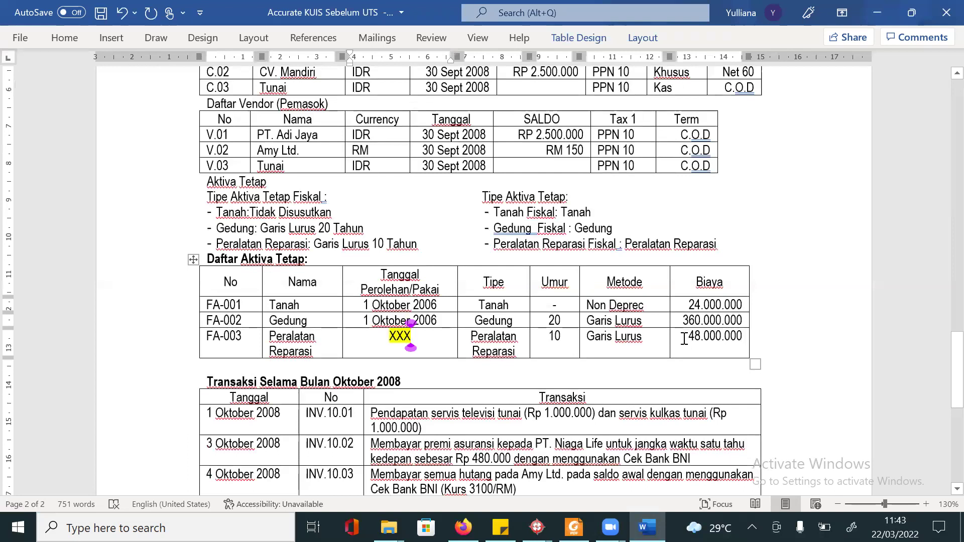
drag(684, 339, 734, 334)
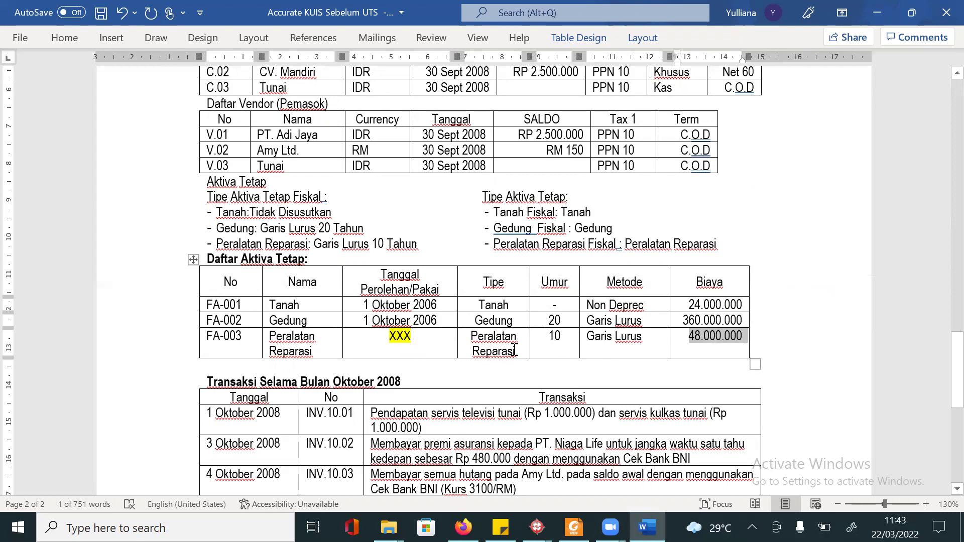
Highlight "Per 30 September 2008" and the Akum Penyust Peralatan Reparasi credit amount in yellow in the trial balance
scroll(514, 350, up, 4)
scroll(514, 350, up, 15)
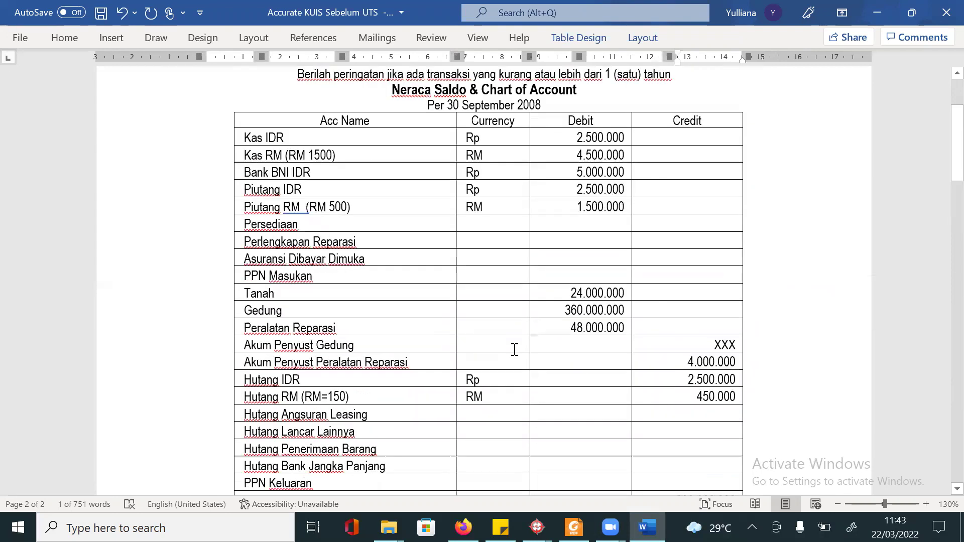
drag(548, 151, 427, 151)
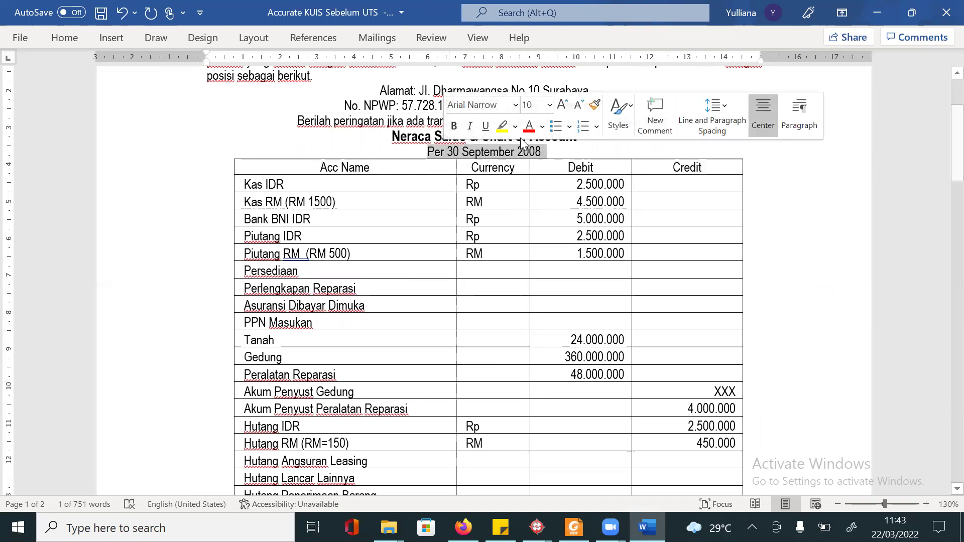
click(502, 126)
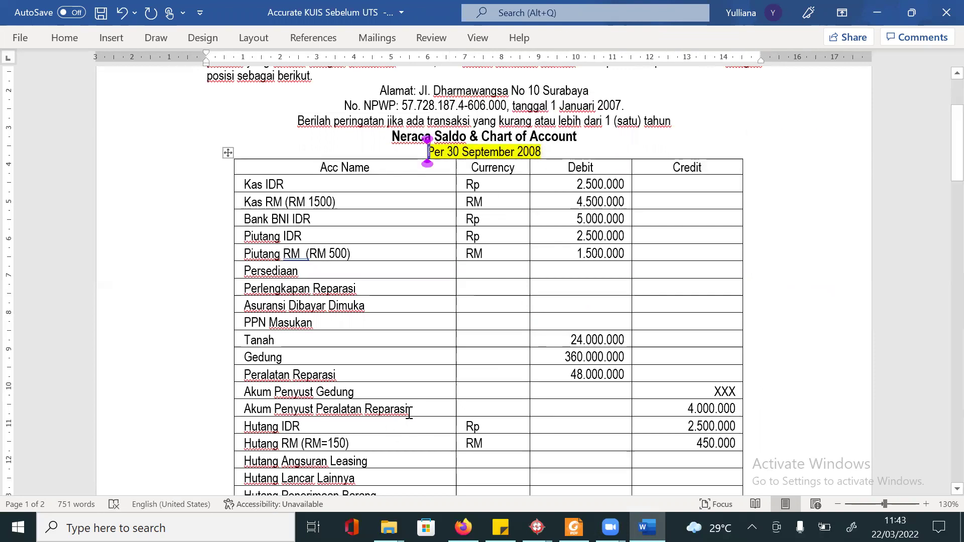
drag(684, 407, 737, 407)
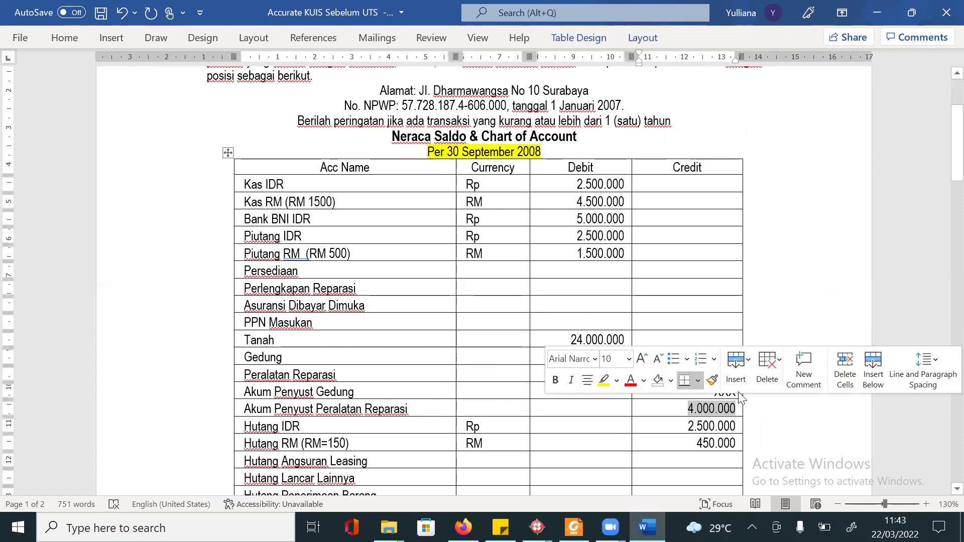
click(604, 380)
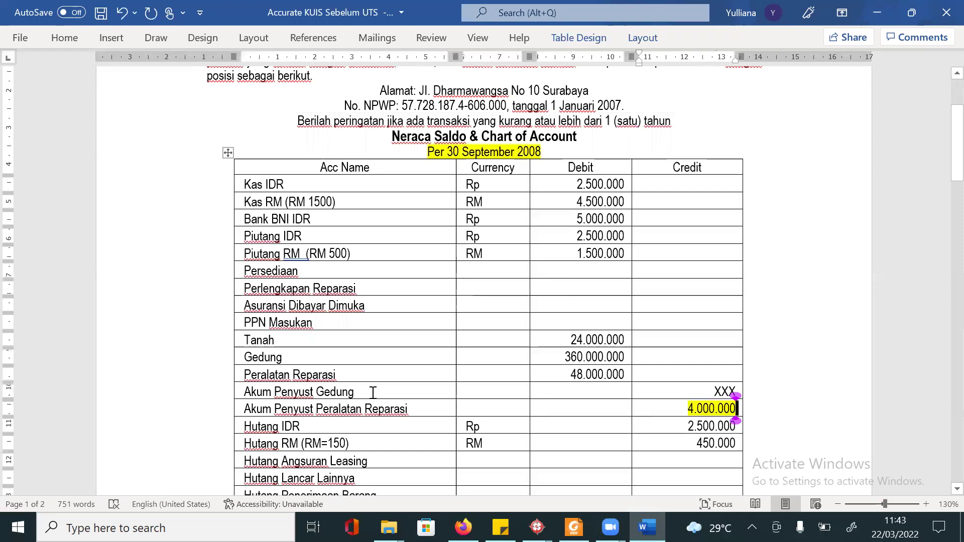
Return to the Daftar Aktiva Tetap table and open Calculator over the document
scroll(376, 394, down, 10)
scroll(381, 398, down, 10)
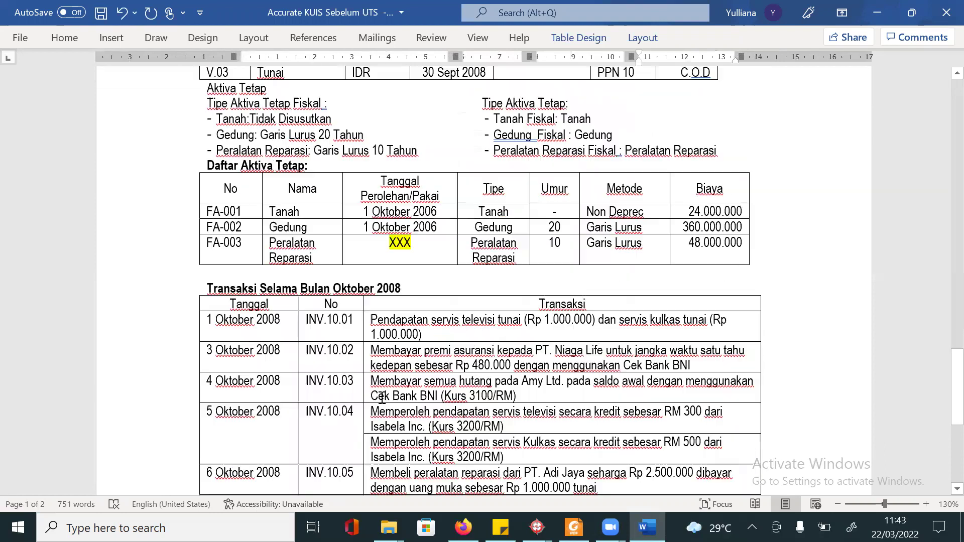
scroll(479, 281, up, 1)
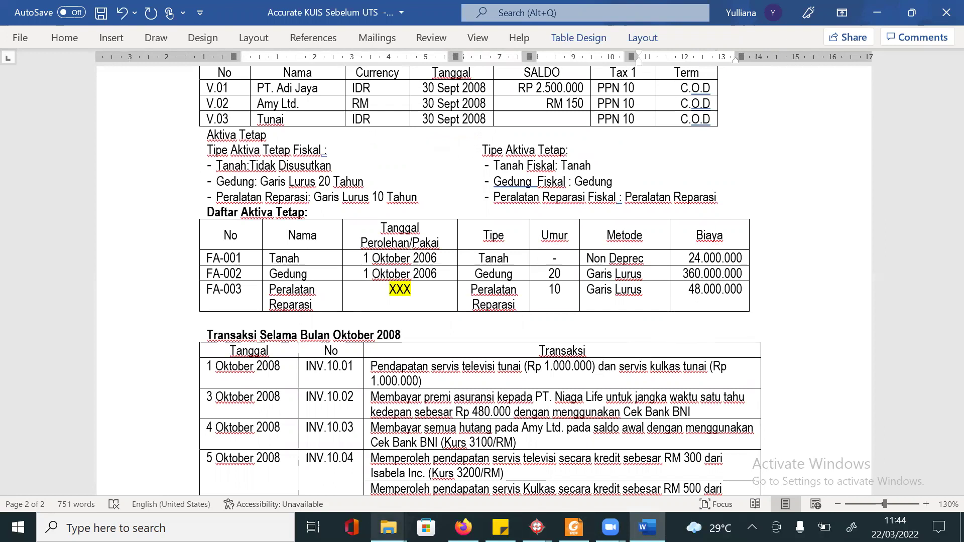
mouse_move(389, 527)
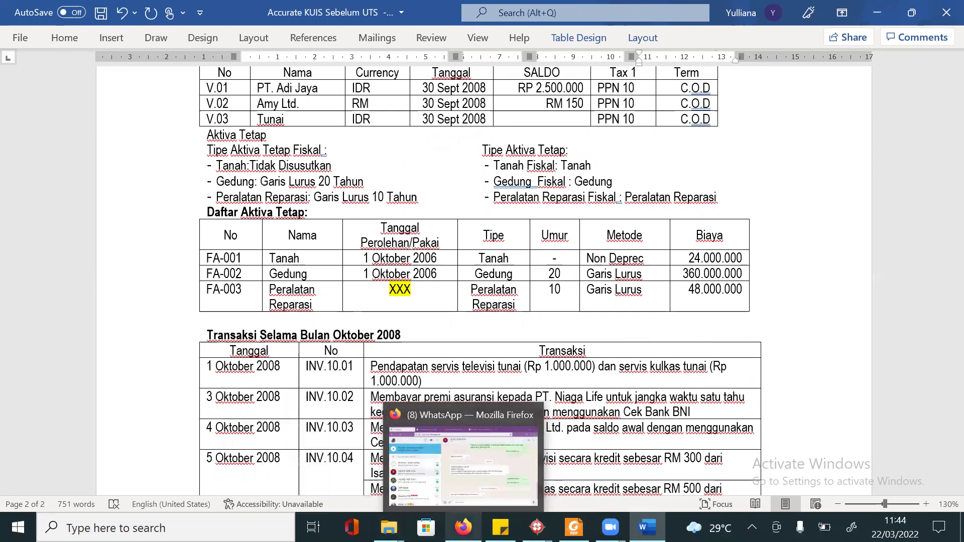
mouse_move(574, 527)
click(303, 514)
text(calc)
click(172, 127)
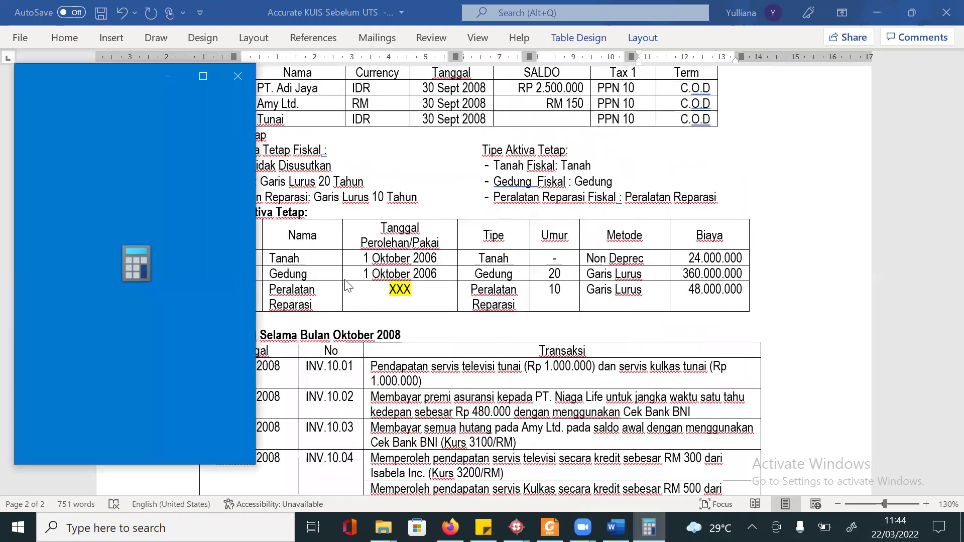
Calculate the monthly depreciation of Peralatan Reparasi by dividing 48.000.000 by 10 years and the result by 12 months
text(48.000.000)
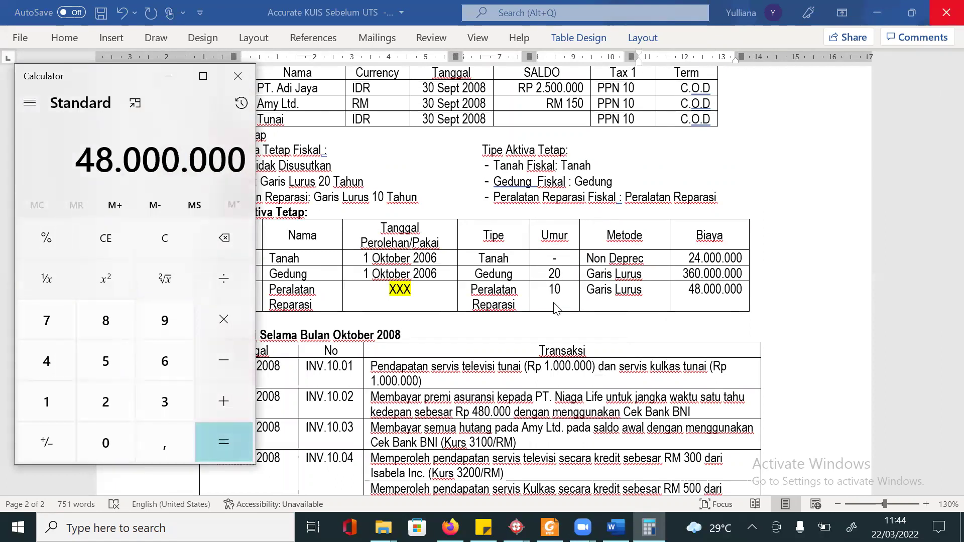
key(slash)
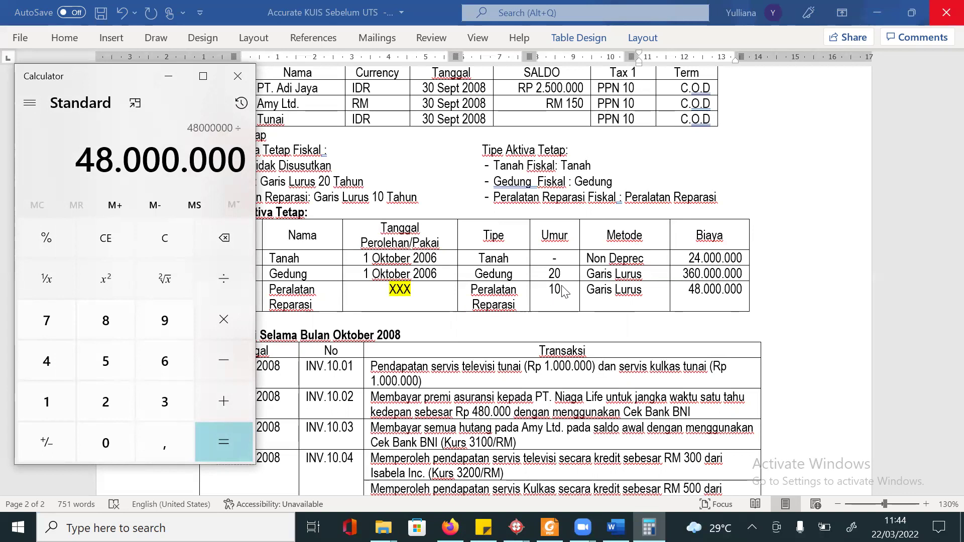
text(10)
key(Return)
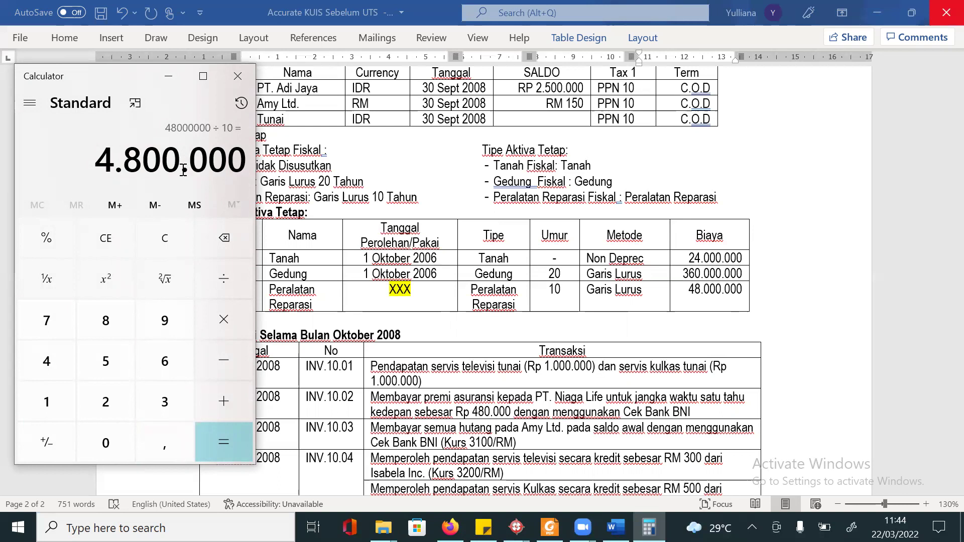
key(slash)
text(12)
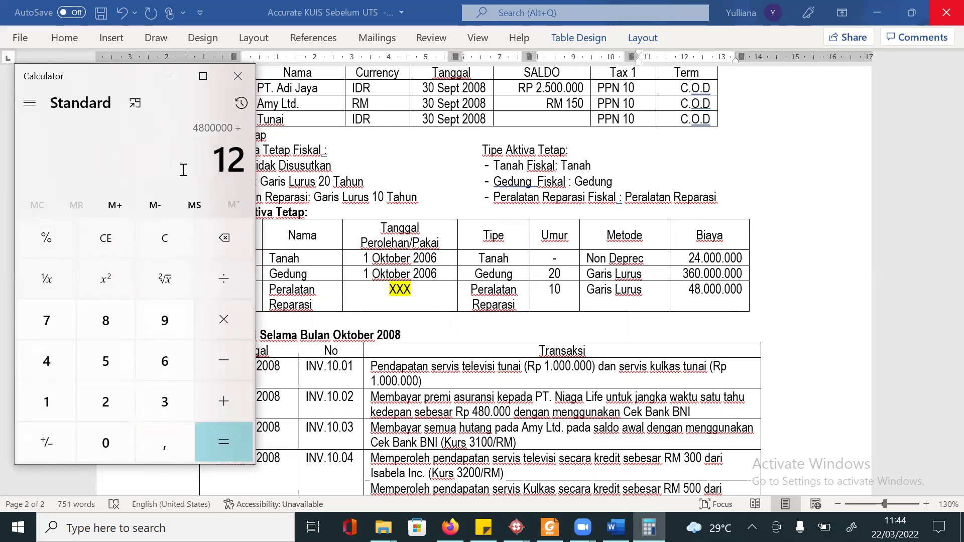
key(Return)
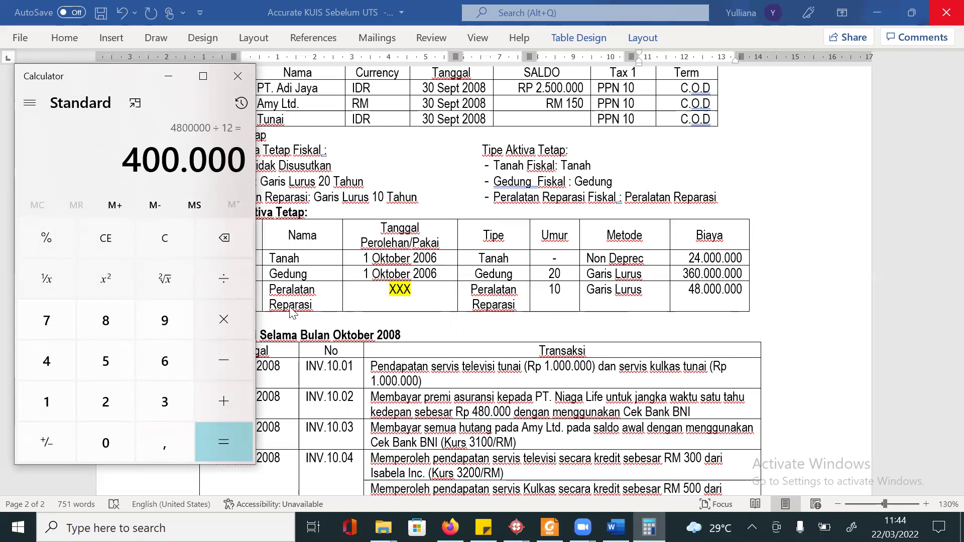
Calculate the number of months depreciated by dividing the accumulated depreciation of 4.000.000 by 400.000
scroll(712, 326, up, 3)
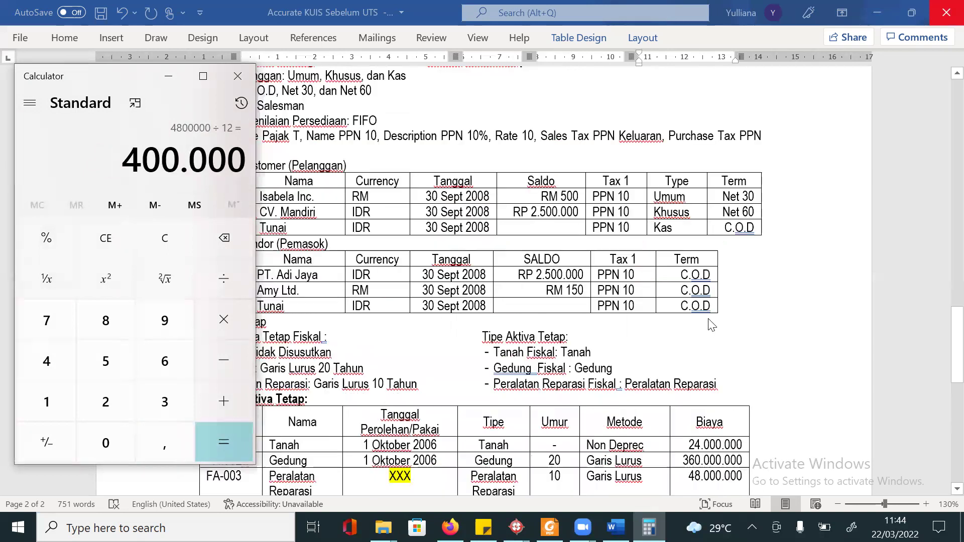
scroll(701, 316, up, 10)
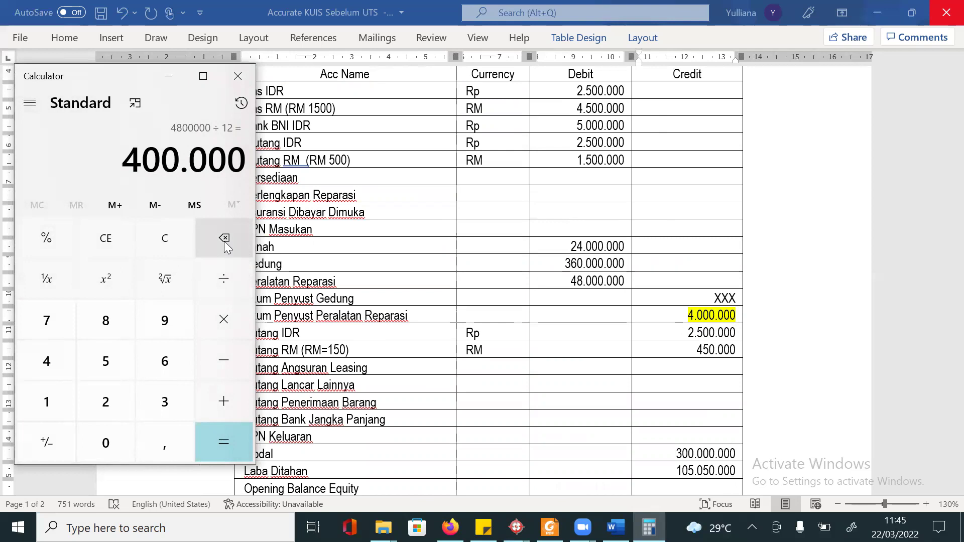
click(166, 241)
text(4000000)
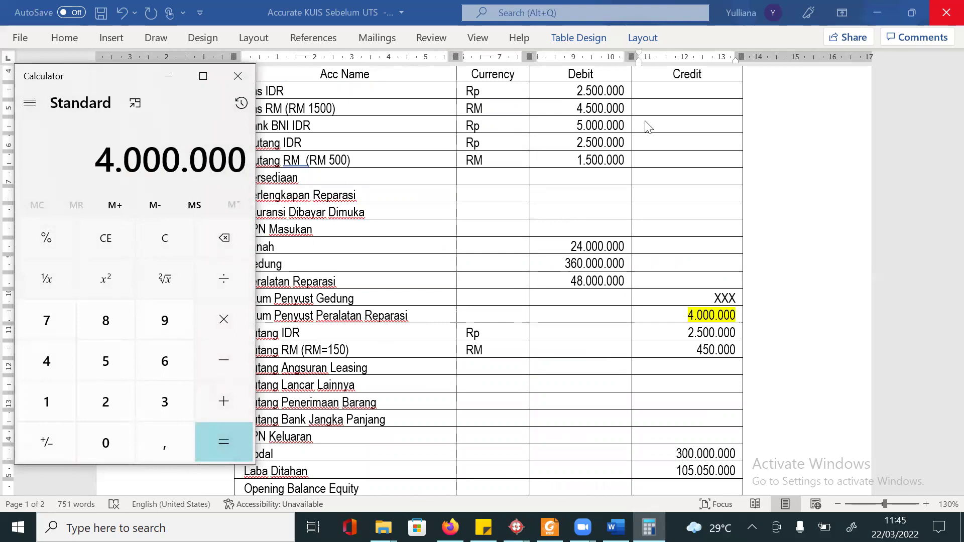
key(slash)
text(400000)
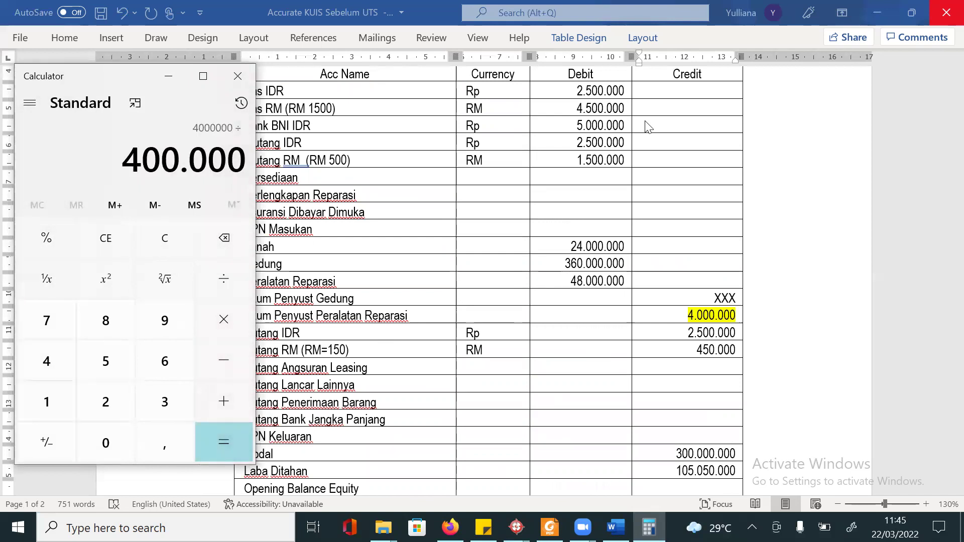
key(Return)
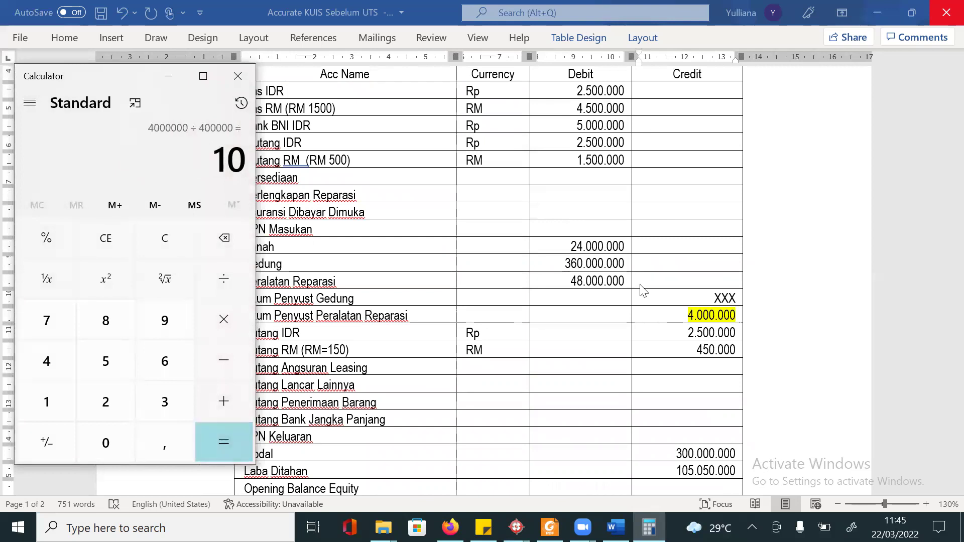
Handwrite "10 bulan" in ink beside the Akum Penyust Peralatan Reparasi amount
scroll(643, 291, up, 4)
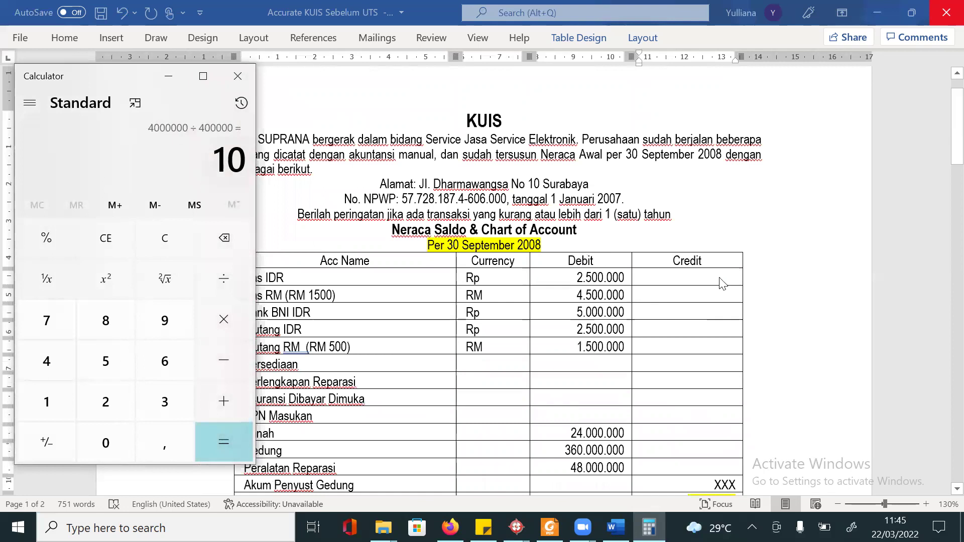
scroll(722, 284, down, 4)
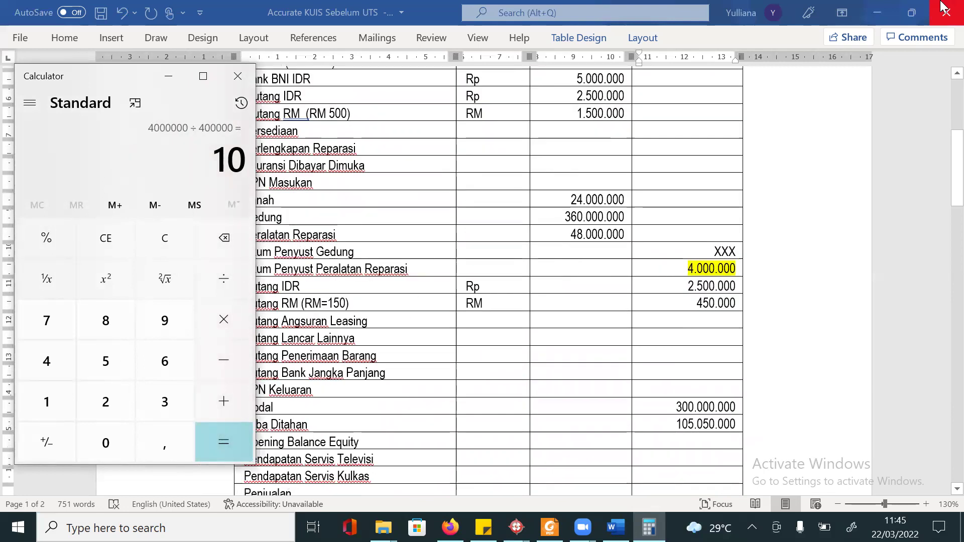
mouse_move(754, 262)
mouse_down()
mouse_move(752, 274)
mouse_move(759, 264)
mouse_move(798, 276)
mouse_up()
drag(800, 275, 807, 275)
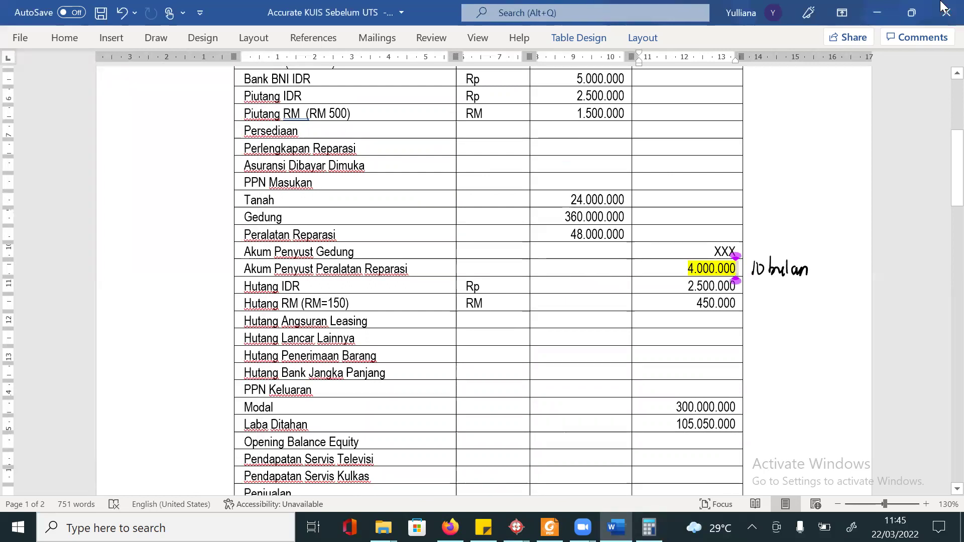
Ink an arrow and "30 Sep 2007" beside the trial balance date, and underline the "10 bulan" note
scroll(592, 351, up, 2)
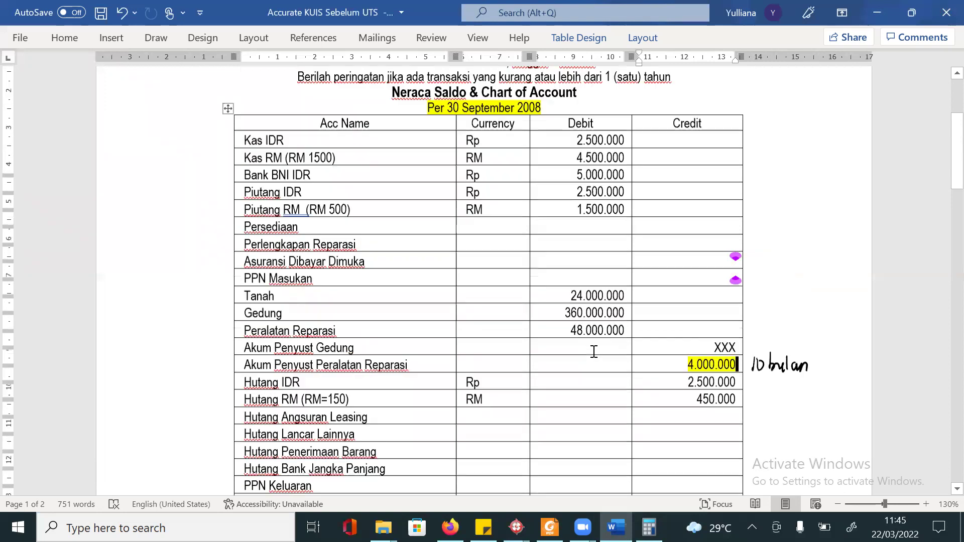
scroll(594, 351, up, 1)
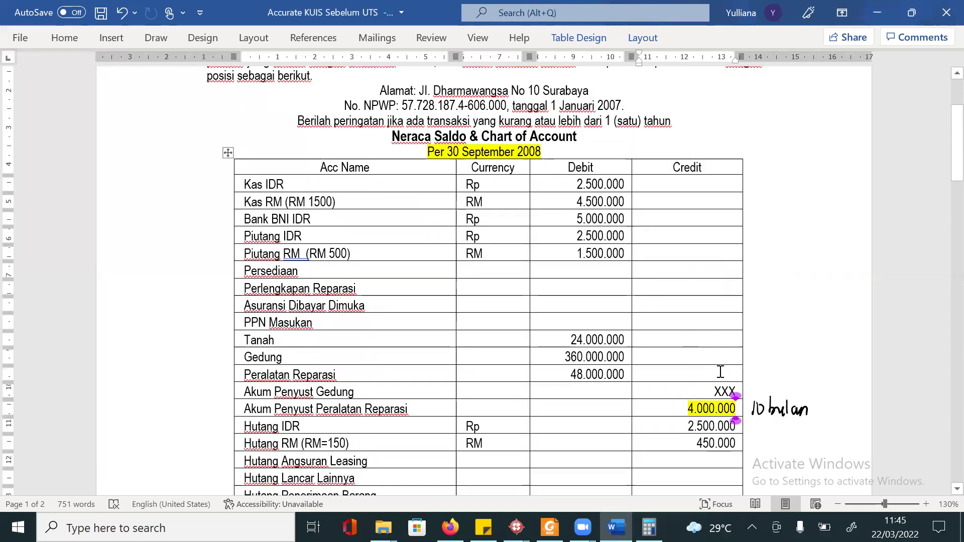
drag(548, 151, 570, 149)
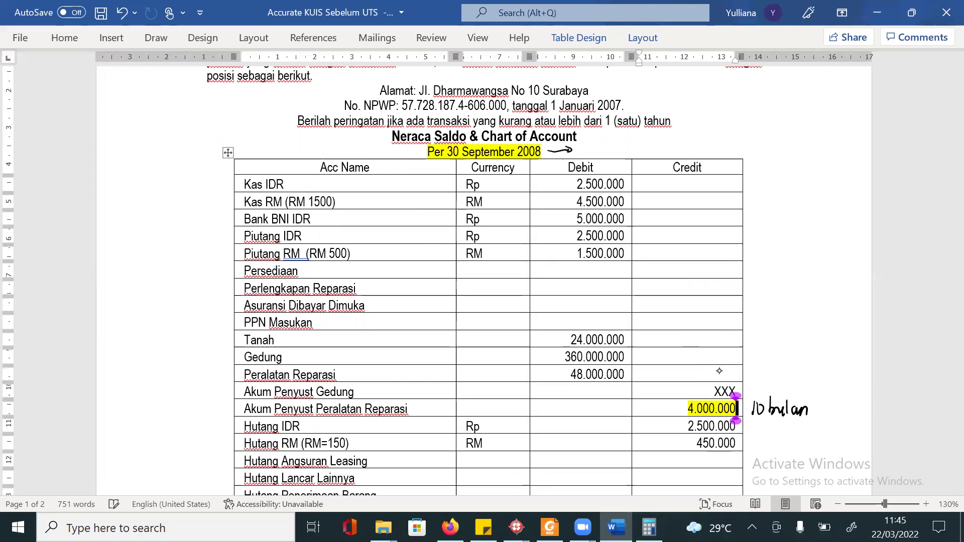
mouse_move(582, 146)
mouse_down()
mouse_move(583, 158)
mouse_move(603, 156)
mouse_up()
drag(606, 151, 612, 162)
drag(610, 151, 631, 147)
mouse_move(638, 144)
mouse_down()
mouse_move(637, 156)
mouse_move(651, 161)
mouse_up()
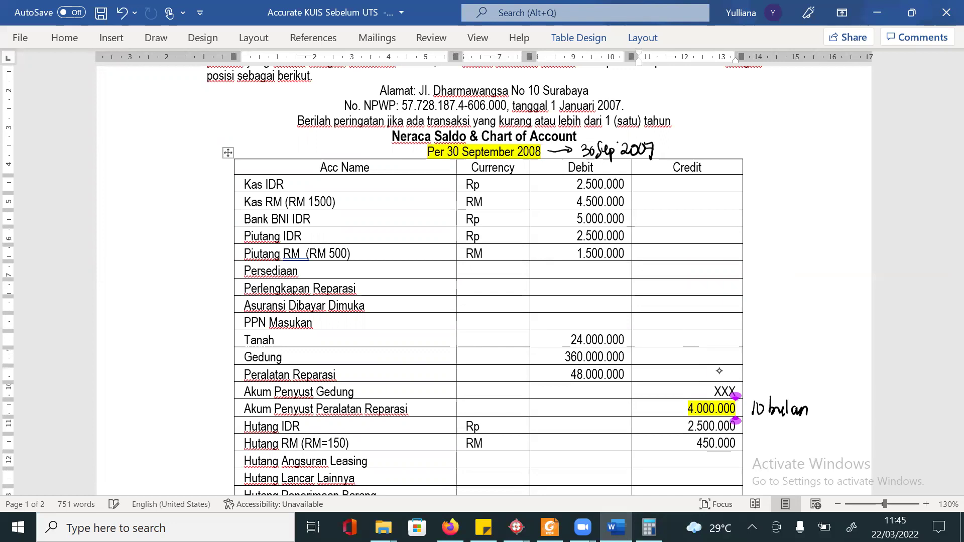
drag(756, 430, 778, 423)
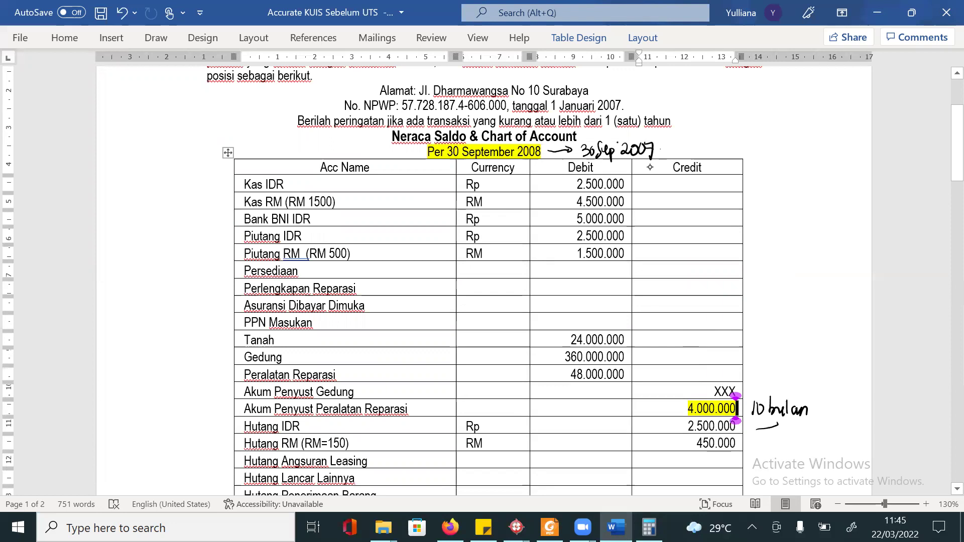
Extend the handwritten date note with arrows to "Okt" and "30 Nov 2007" beside "30 Sep 2007", and underline the final date
drag(674, 143, 675, 152)
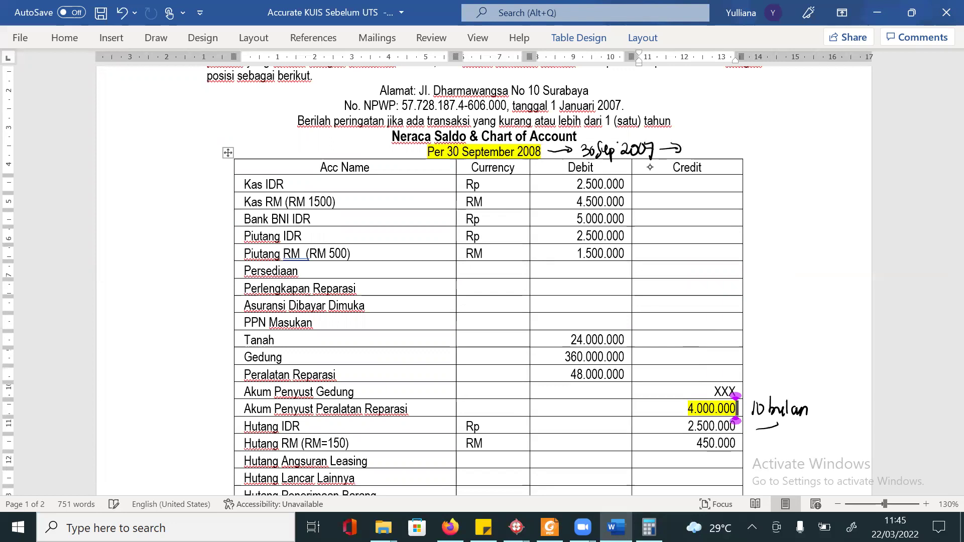
mouse_move(687, 140)
mouse_down()
mouse_move(718, 153)
mouse_move(773, 139)
mouse_move(813, 157)
mouse_up()
drag(741, 161, 774, 151)
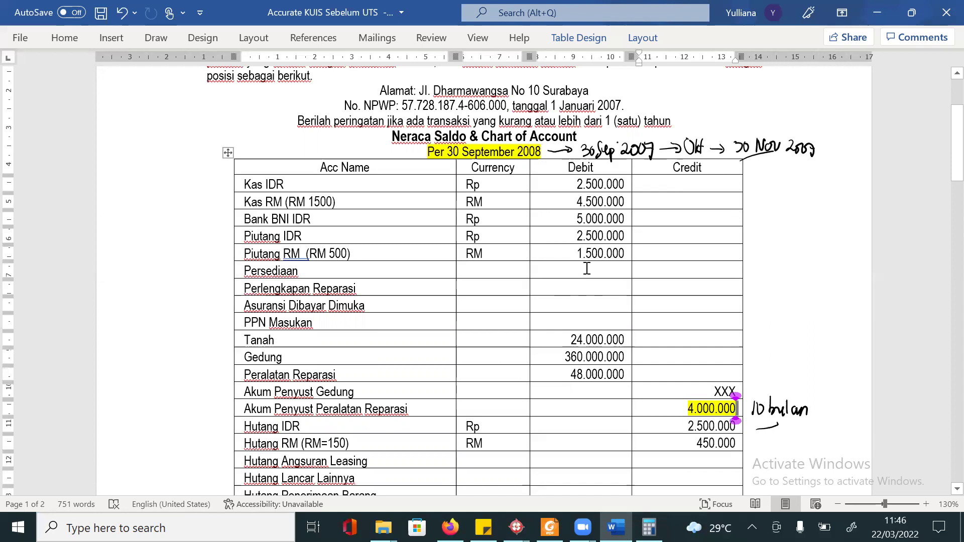
Handwrite "30 Nov 07" and "1 Des 2007" in ink under the XXX acquisition date of Peralatan Reparasi in Daftar Aktiva Tetap
scroll(566, 286, down, 1)
scroll(566, 286, down, 15)
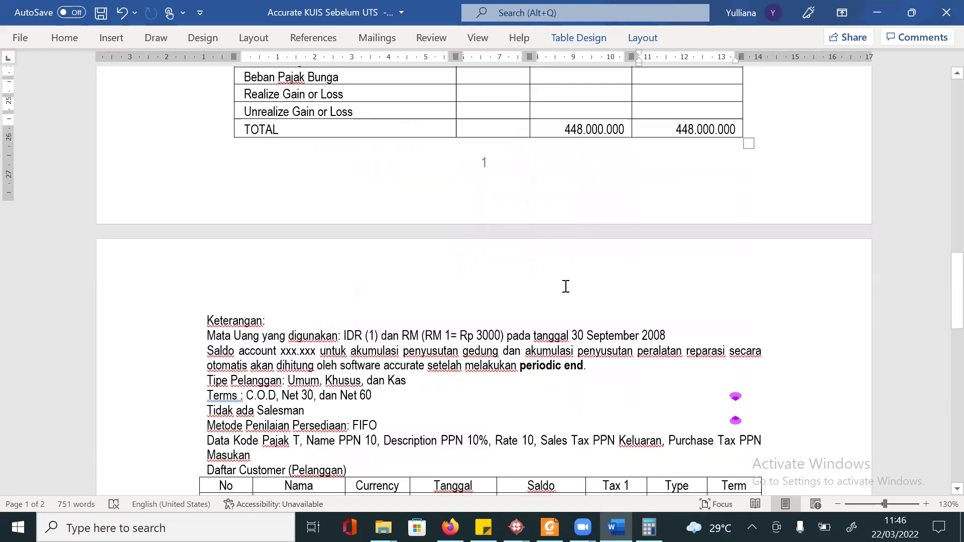
scroll(566, 286, down, 2)
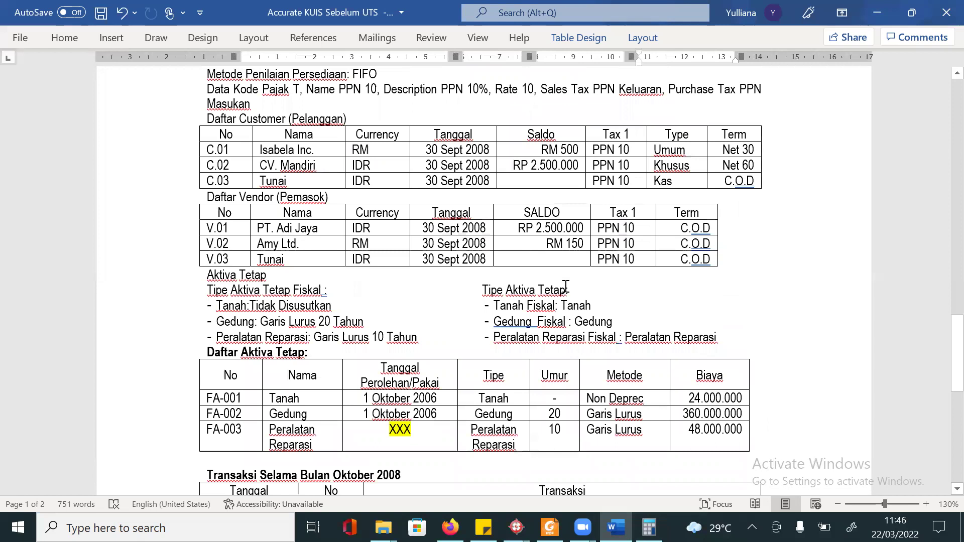
scroll(566, 286, down, 6)
mouse_move(359, 316)
mouse_down()
mouse_move(358, 327)
mouse_move(380, 315)
mouse_move(383, 324)
mouse_up()
mouse_move(389, 318)
mouse_down()
mouse_move(387, 325)
mouse_move(390, 316)
mouse_up()
drag(391, 315, 407, 317)
mouse_move(411, 316)
mouse_down()
mouse_move(415, 330)
mouse_move(419, 321)
mouse_up()
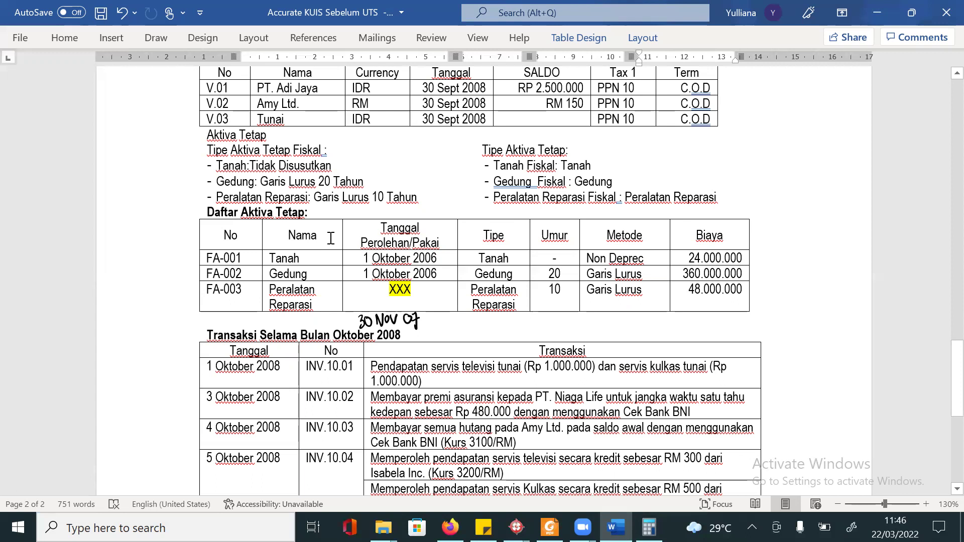
mouse_move(375, 295)
mouse_down()
mouse_move(376, 308)
mouse_move(430, 298)
mouse_move(438, 312)
mouse_up()
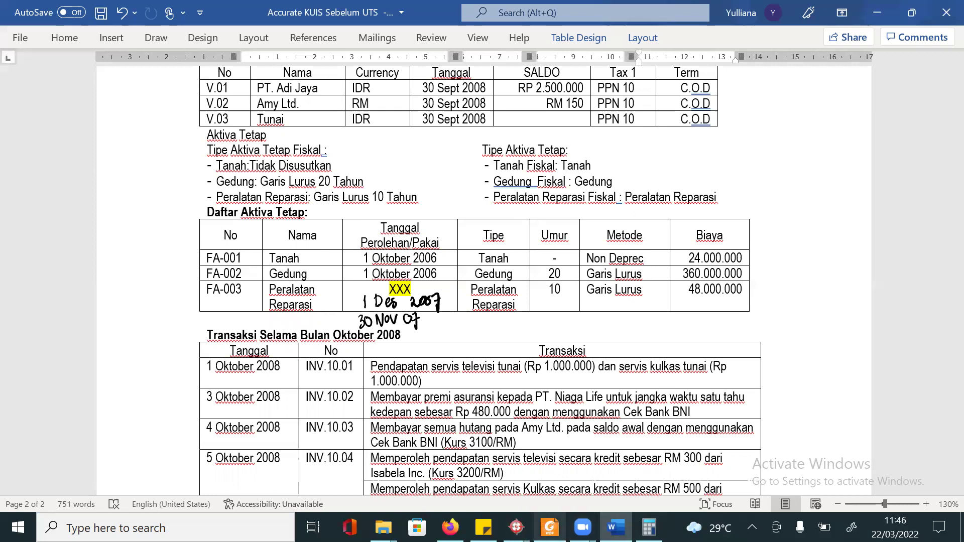
Switch to Foxit PDF Reader and review the MODUL ACCURATE case, from its transactions and adjustments back to the company introduction
click(550, 528)
scroll(467, 360, down, 5)
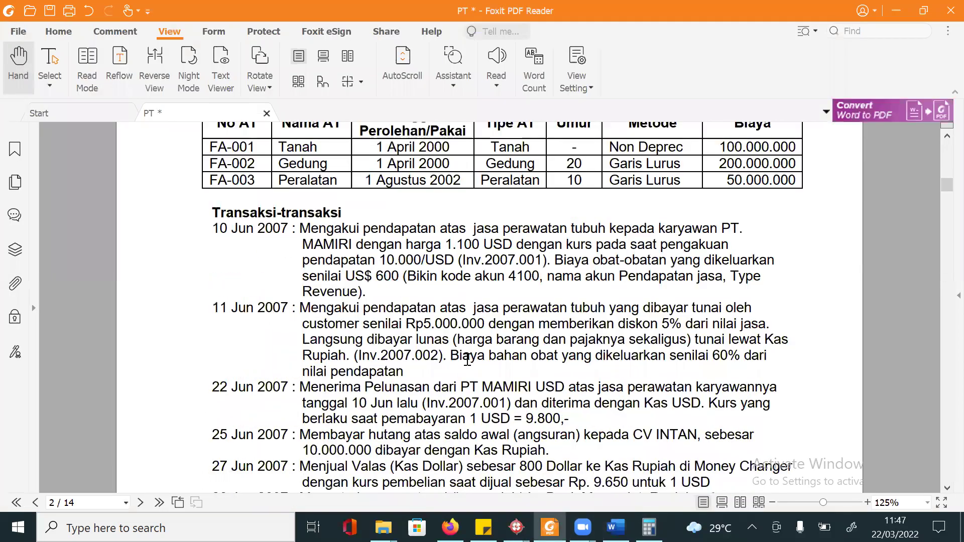
scroll(511, 374, down, 10)
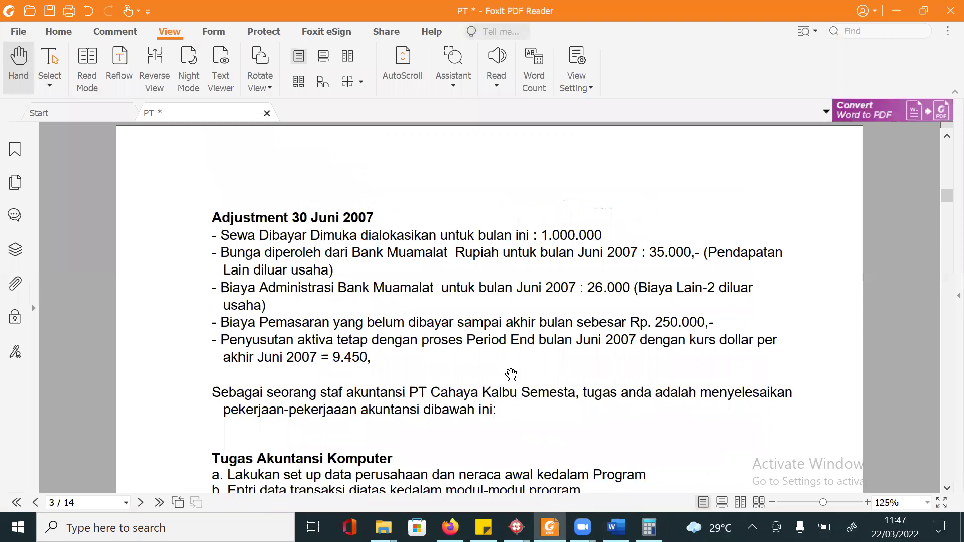
scroll(511, 374, up, 15)
scroll(511, 374, up, 3)
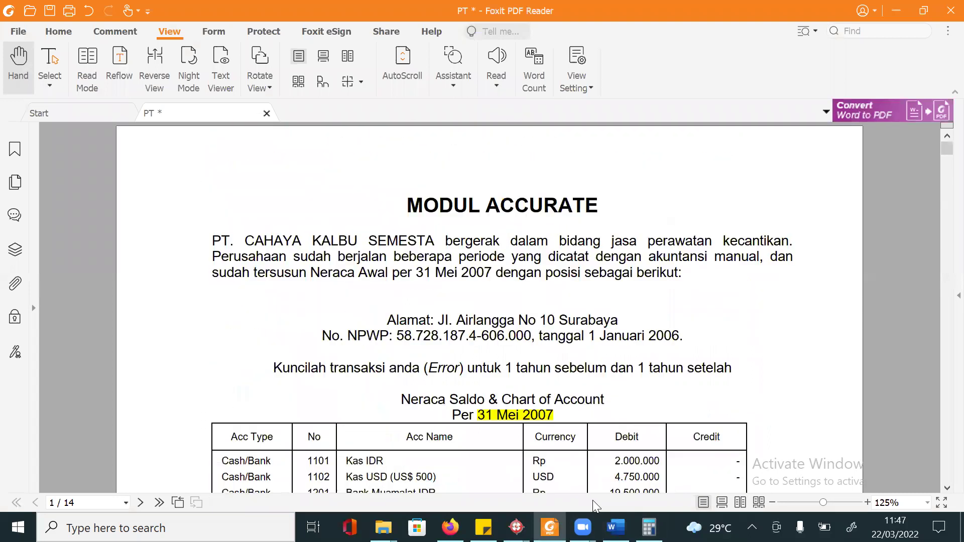
Switch to the empty Accurate window and create a new local company database, naming the file with the owner's first name plus " - CAHAYA"
mouse_move(515, 527)
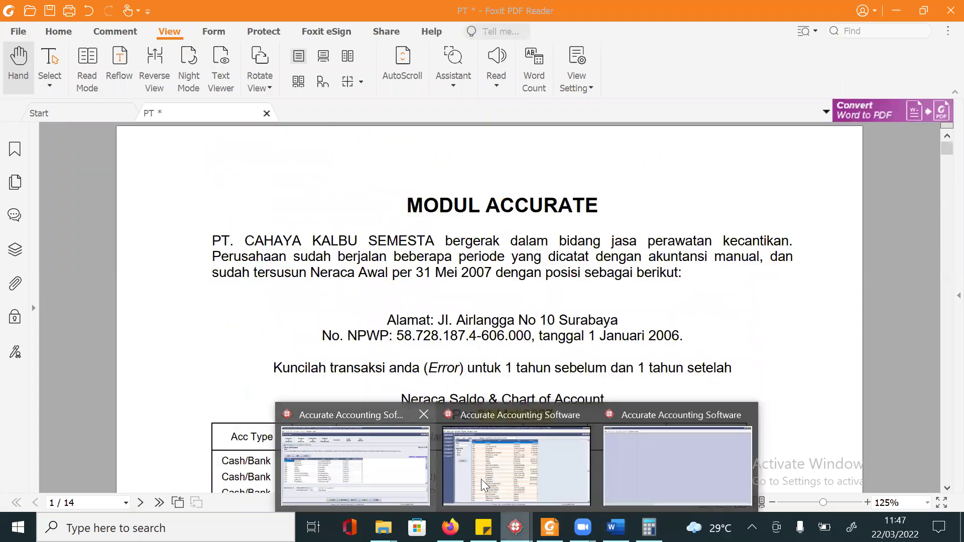
click(713, 454)
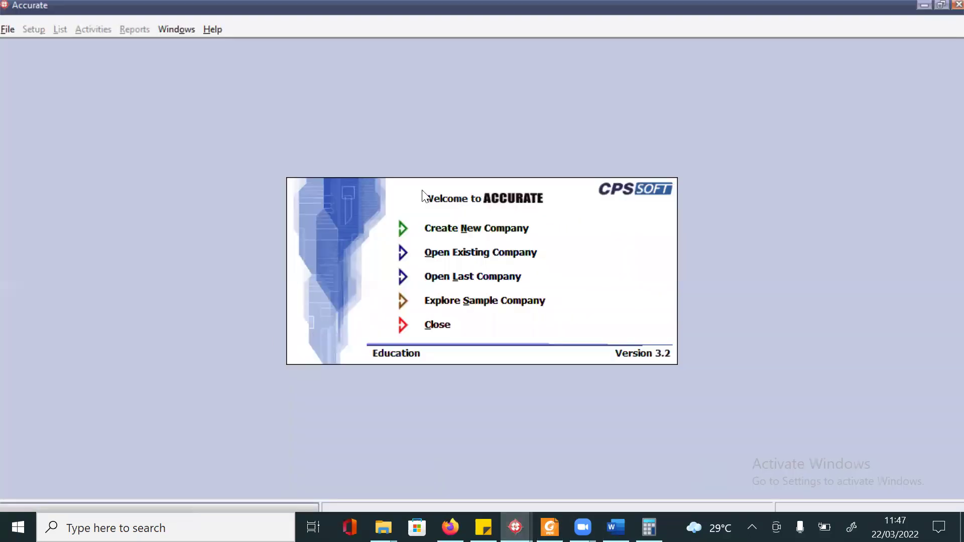
click(471, 232)
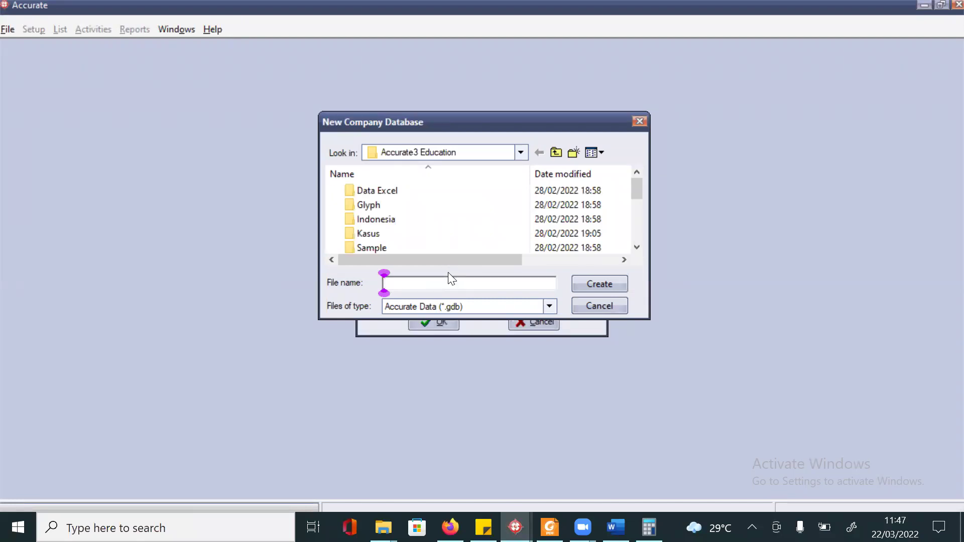
text(YULLIANA)
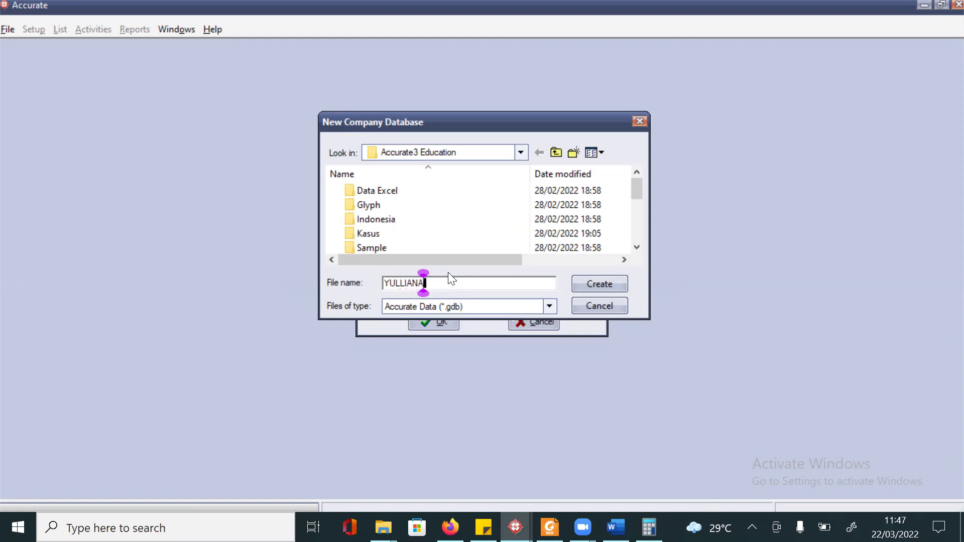
text( - CHA)
key(BackSpace)
key(BackSpace)
text(AHAYA)
click(593, 284)
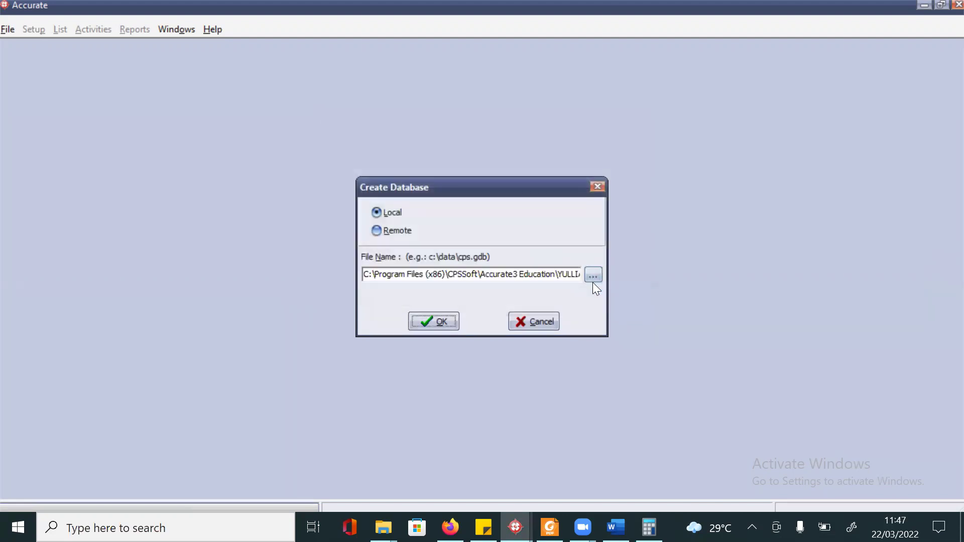
click(442, 324)
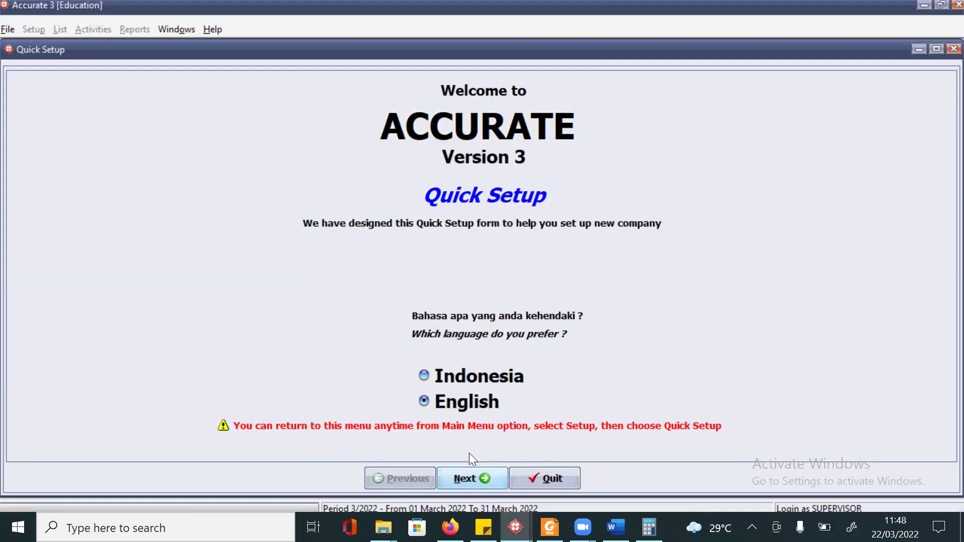
Continue Quick Setup in English and choose Advance Setup to reach the Currency page
click(475, 480)
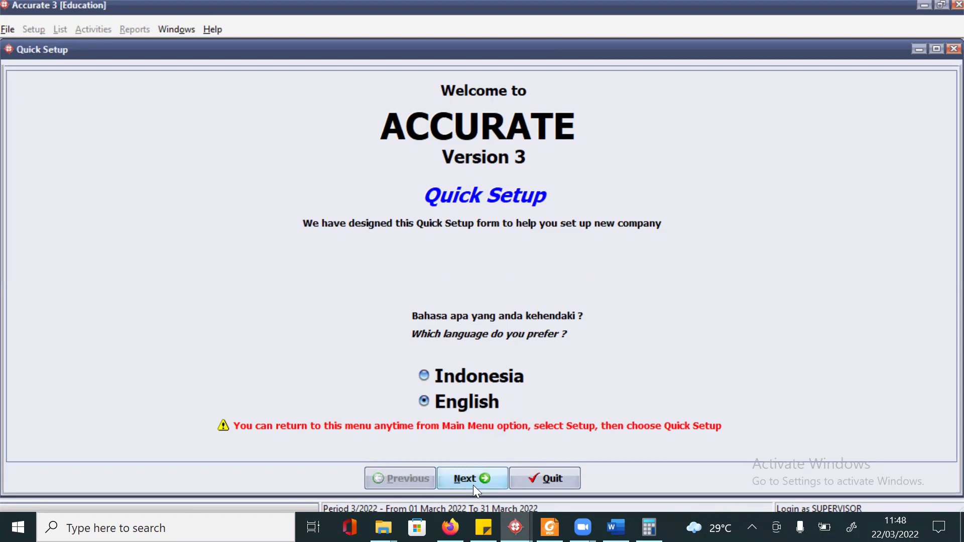
click(103, 255)
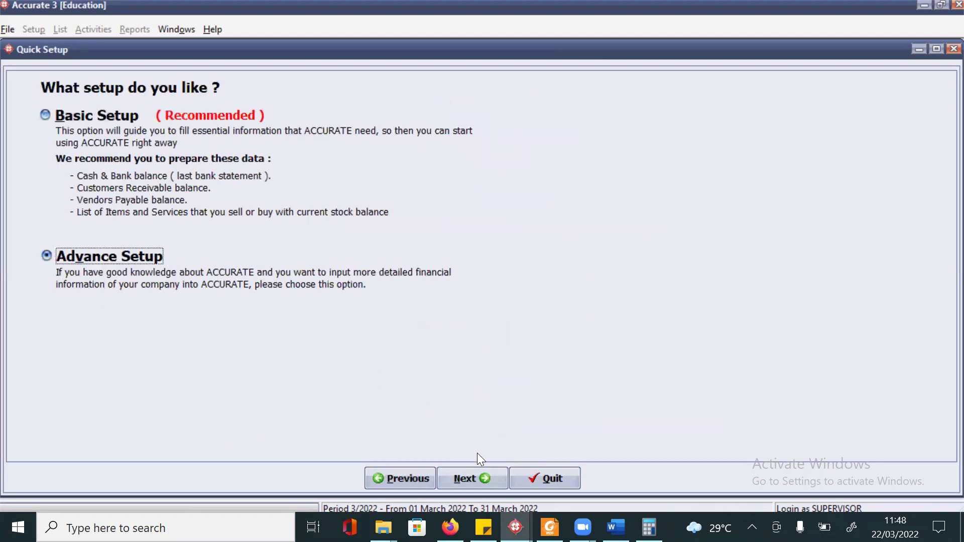
click(475, 479)
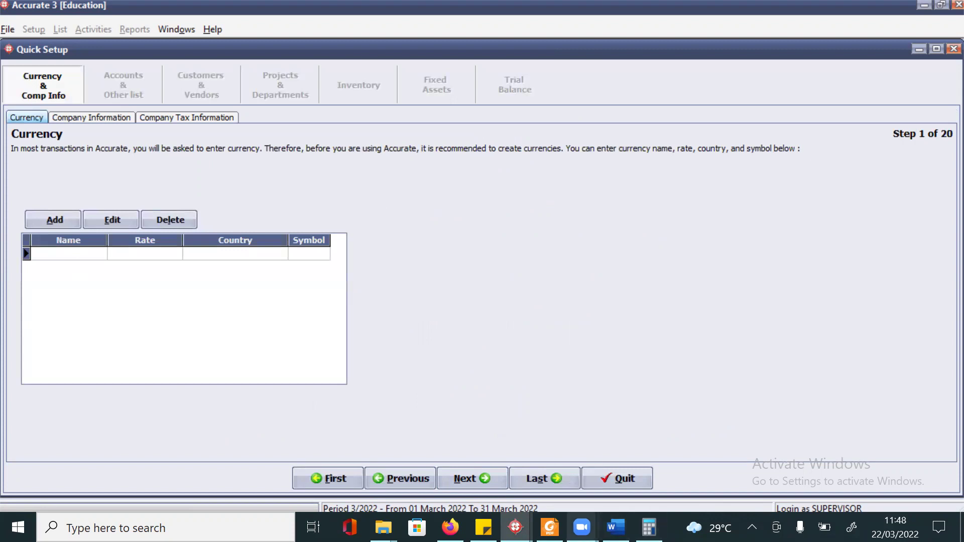
Switch to Foxit PDF Reader and find the currency table under "2. Buat Mata Uang" in the module
click(550, 527)
scroll(441, 343, down, 5)
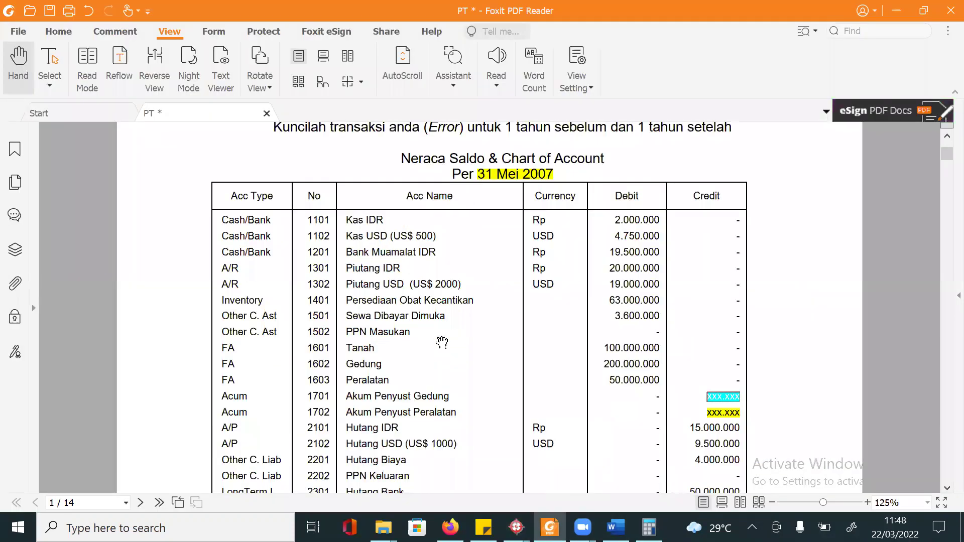
scroll(441, 343, down, 15)
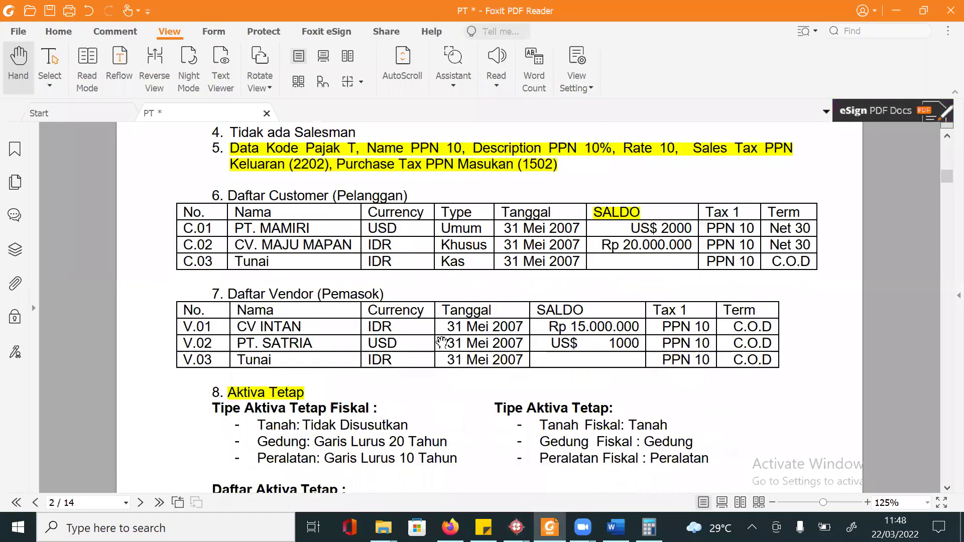
scroll(442, 342, down, 8)
scroll(442, 342, down, 20)
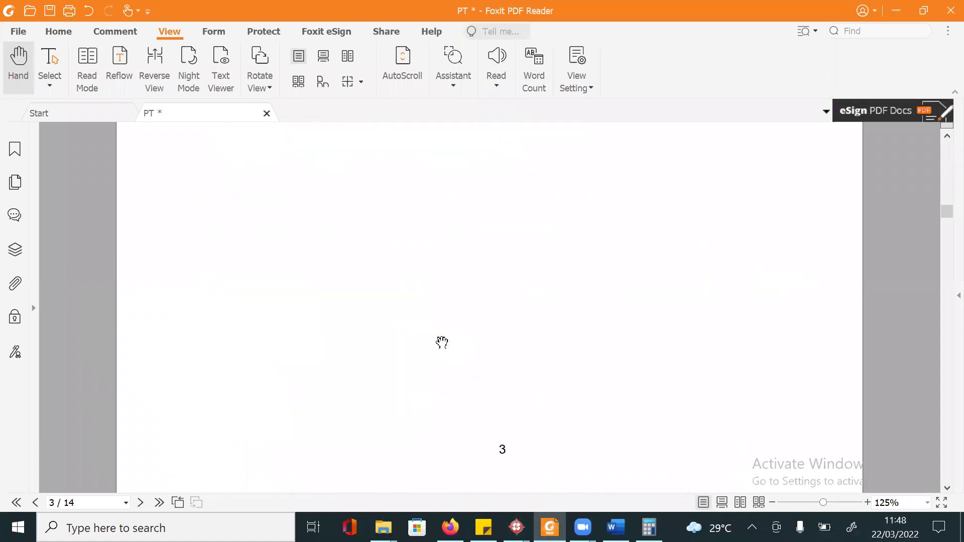
scroll(442, 343, down, 7)
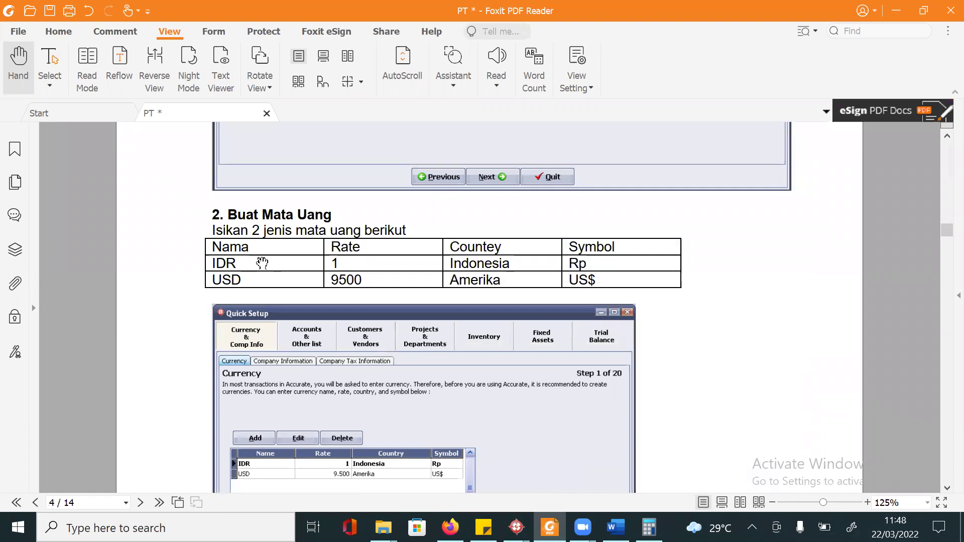
Return to Accurate and add the currency IDR with rate 1, country Indonesia and symbol Rp
key(alt+Tab)
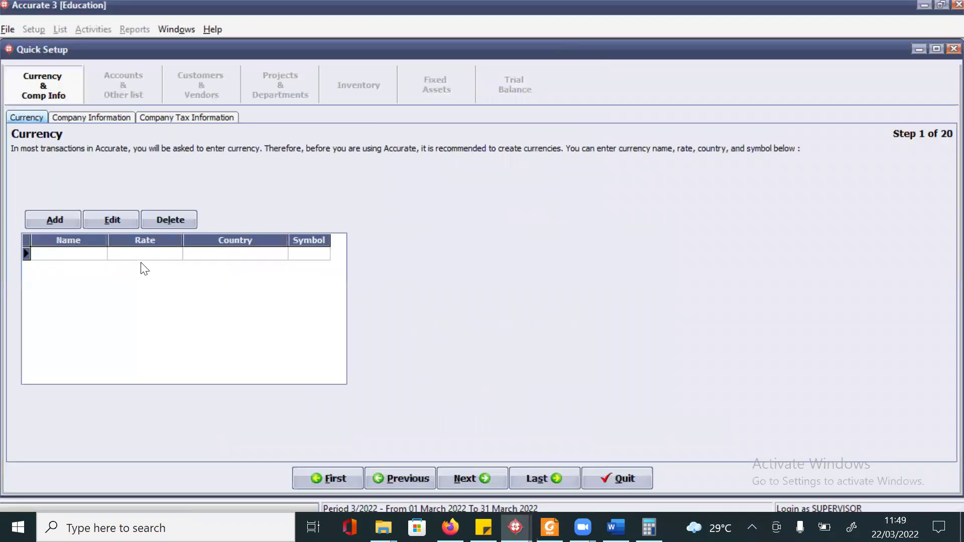
text(IDR)
key(Tab)
text(1)
key(Tab)
text(Indonesia)
key(Tab)
text(Rp)
key(Tab)
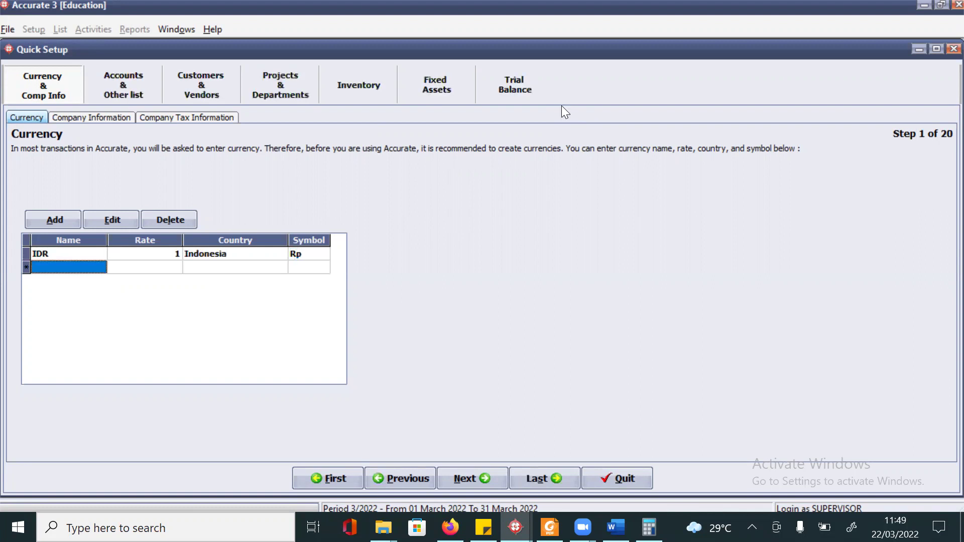
Add the currency USD with rate 9500, country Amerika and symbol US$
text(USD)
key(Tab)
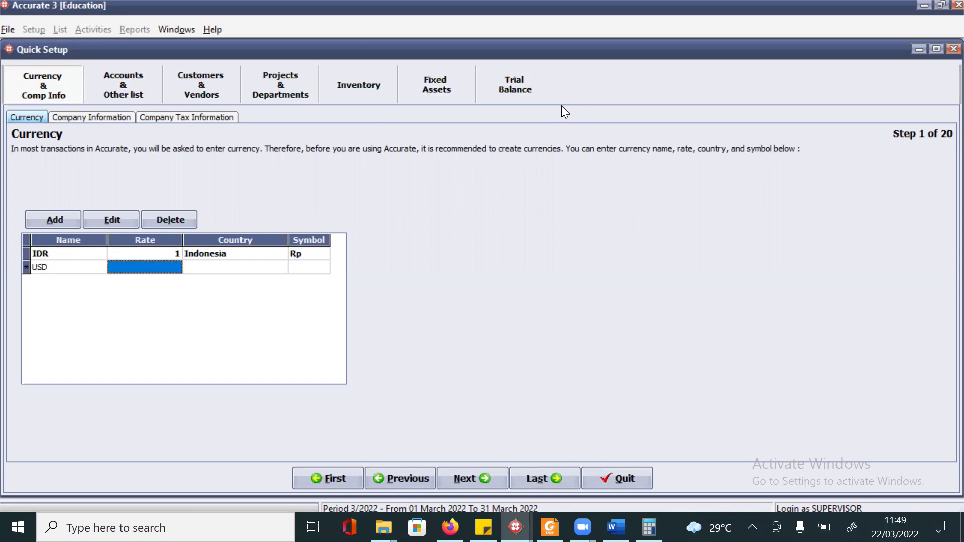
text(9500)
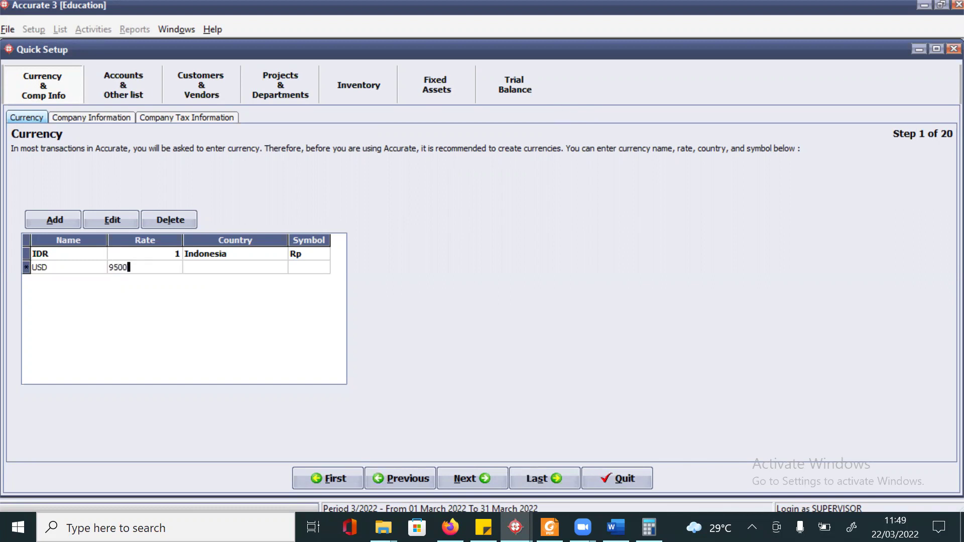
key(Tab)
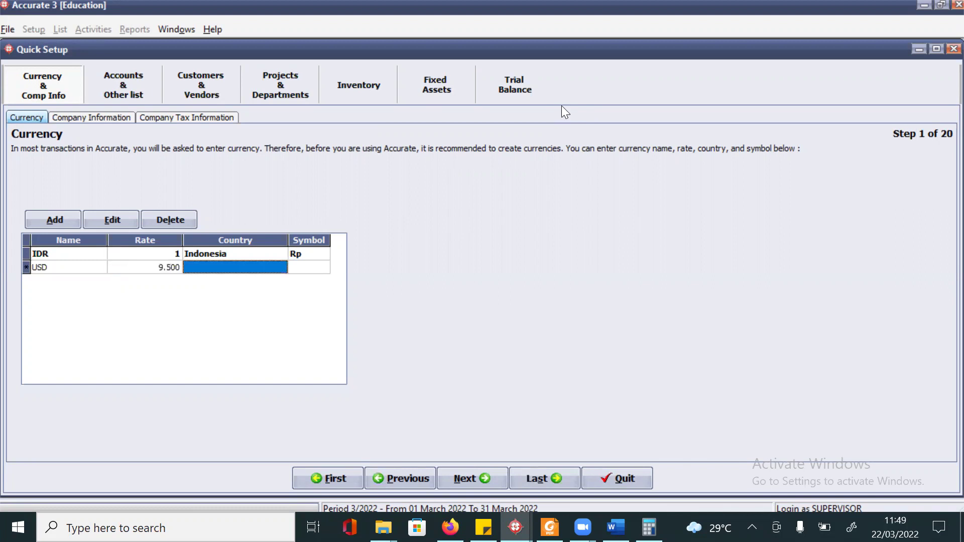
text(Amerika)
key(Tab)
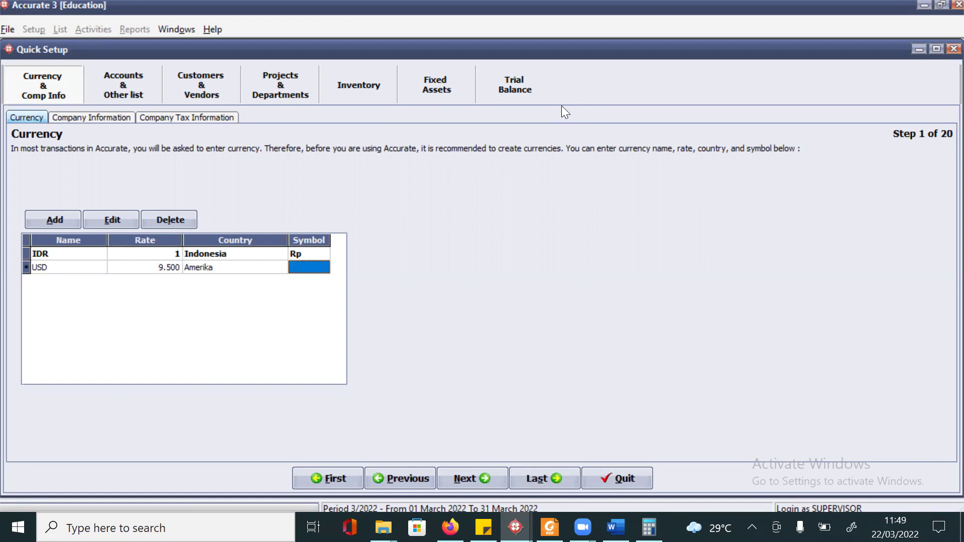
text(US$)
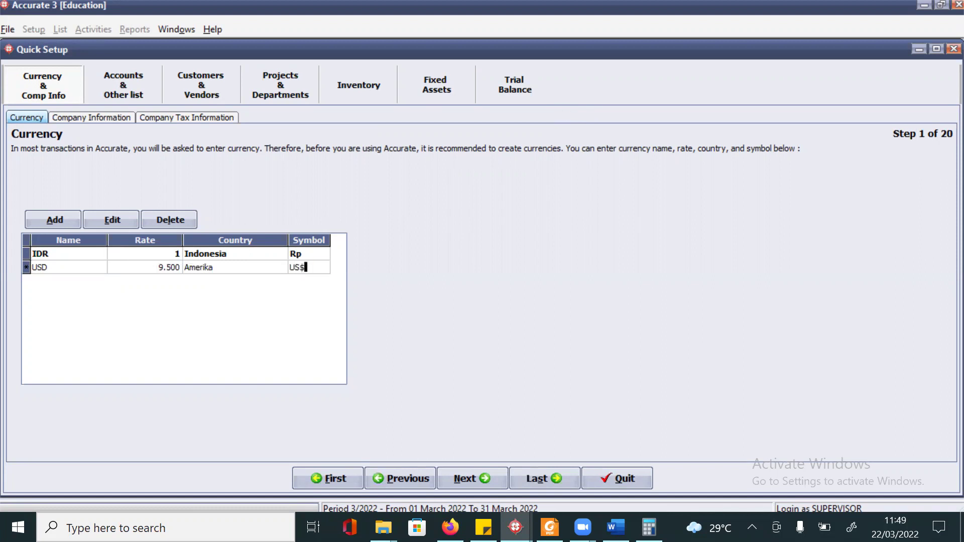
key(Tab)
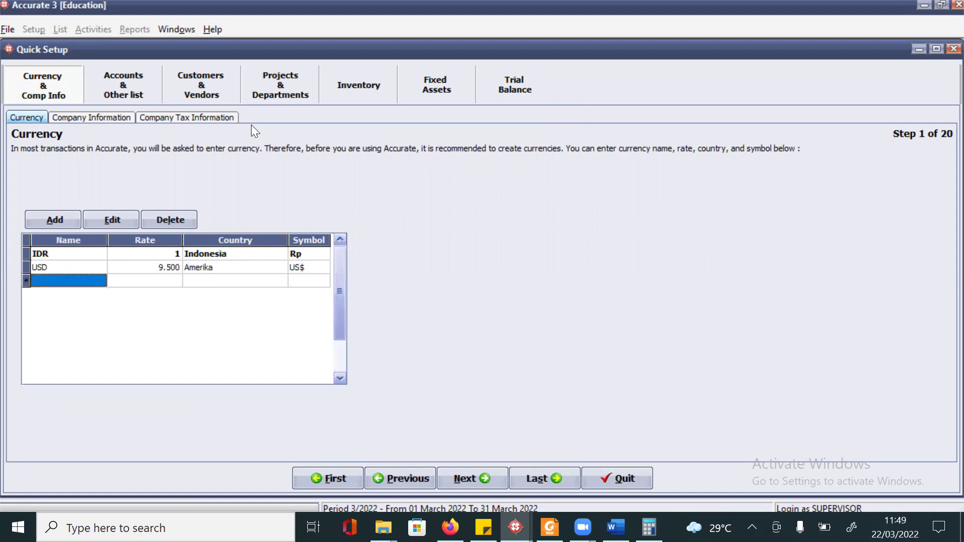
Copy the company name PT. CAHAYA SEMESTA from section 3 of the PDF module into Accurate's Company Information
click(79, 113)
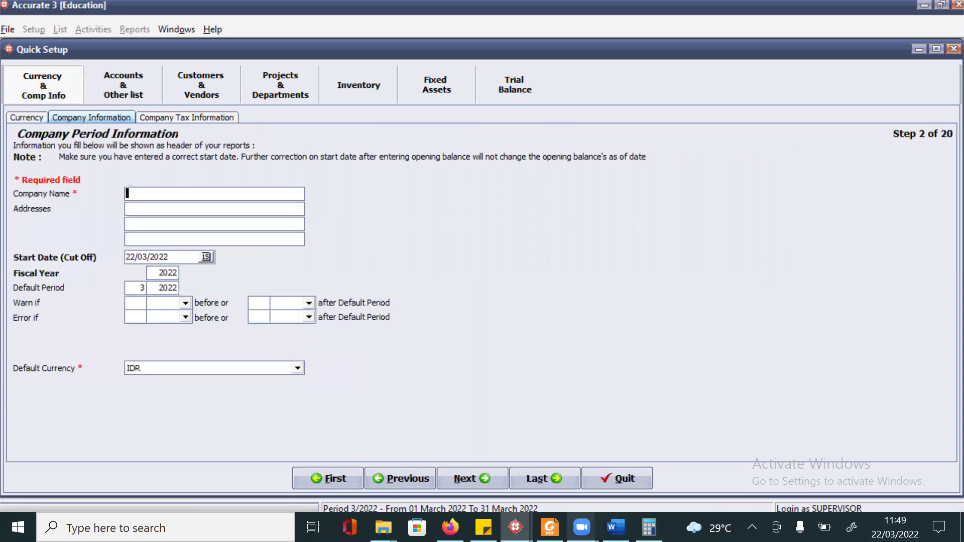
key(alt+Tab)
scroll(536, 325, down, 10)
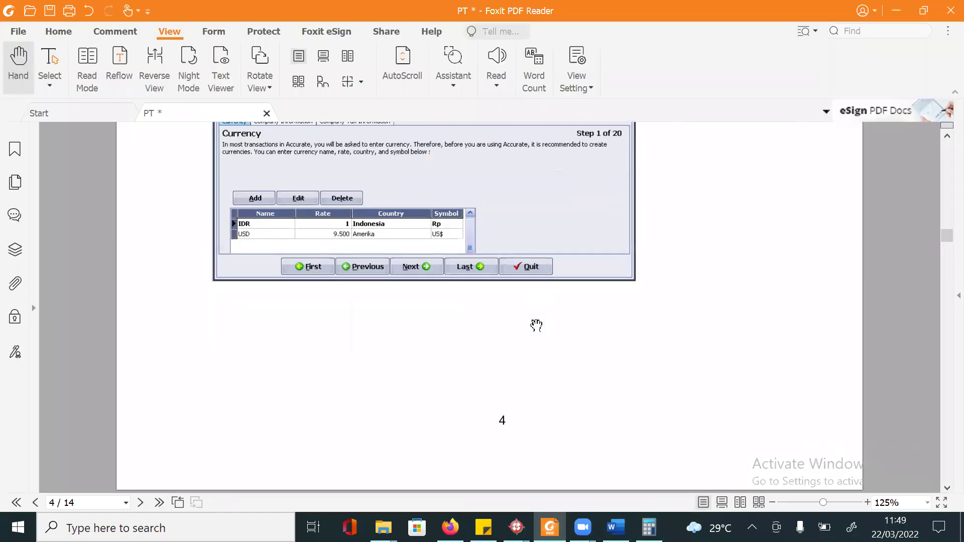
scroll(536, 325, up, 1)
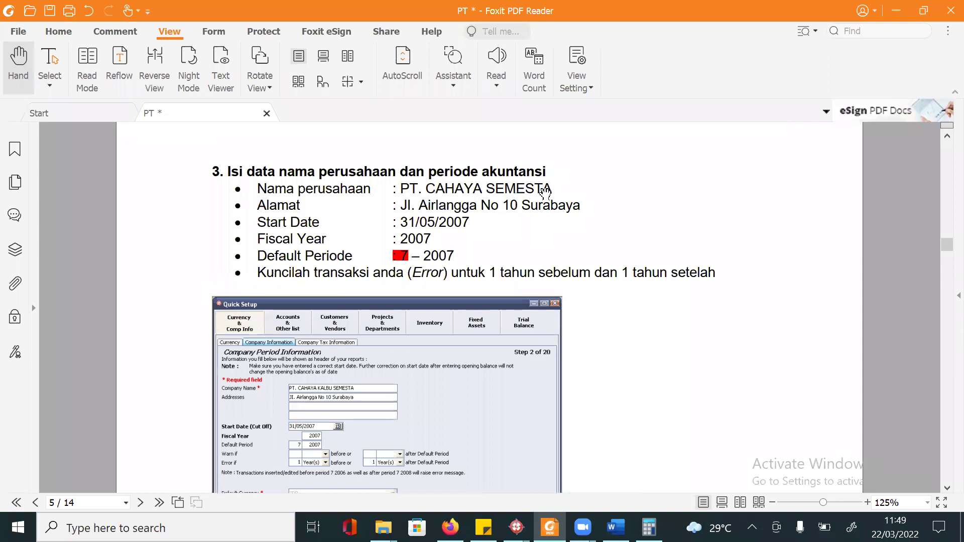
double_click(549, 189)
click(550, 193)
drag(550, 193, 403, 191)
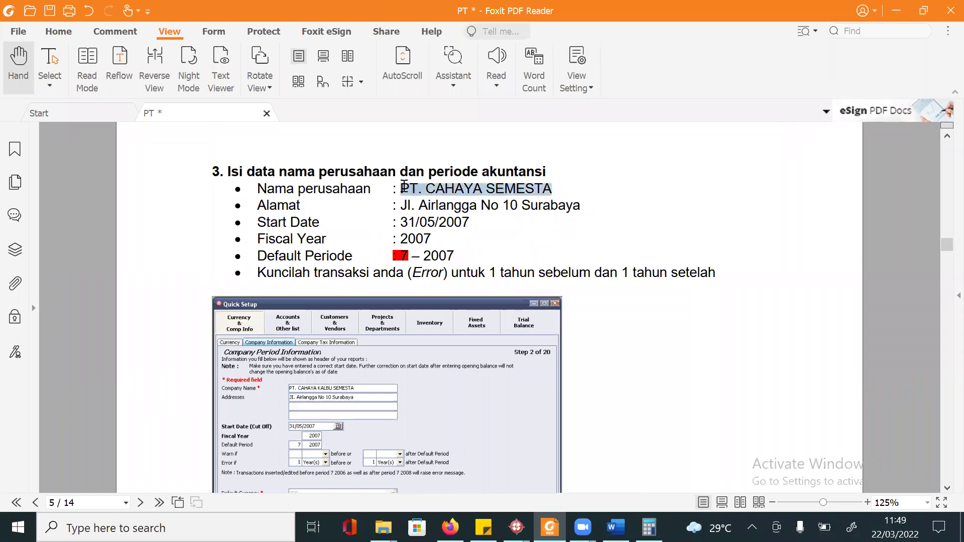
key(ctrl+c)
key(alt+Tab)
key(ctrl+v)
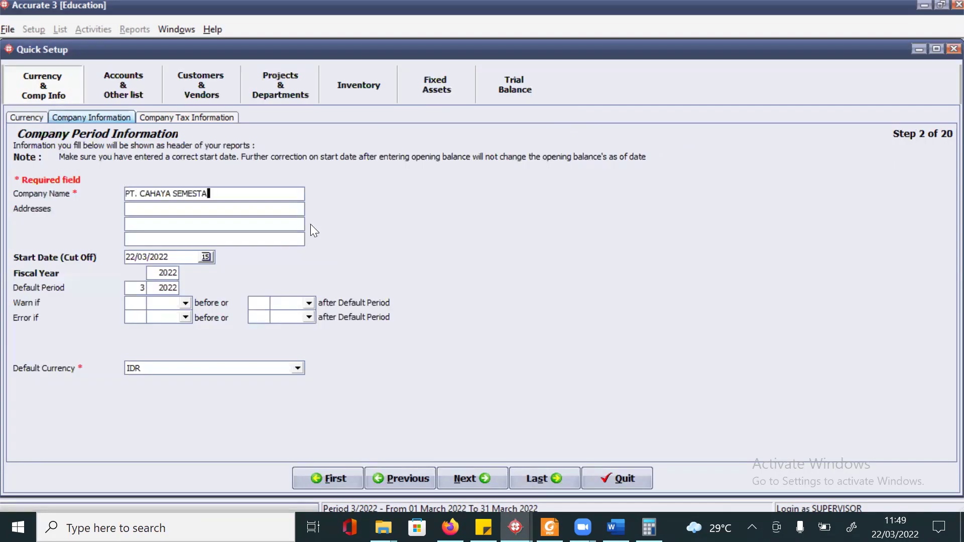
Copy the company address from section 3 of the PDF module into the first Addresses line of Accurate's Company Information
key(alt+Tab)
click(600, 226)
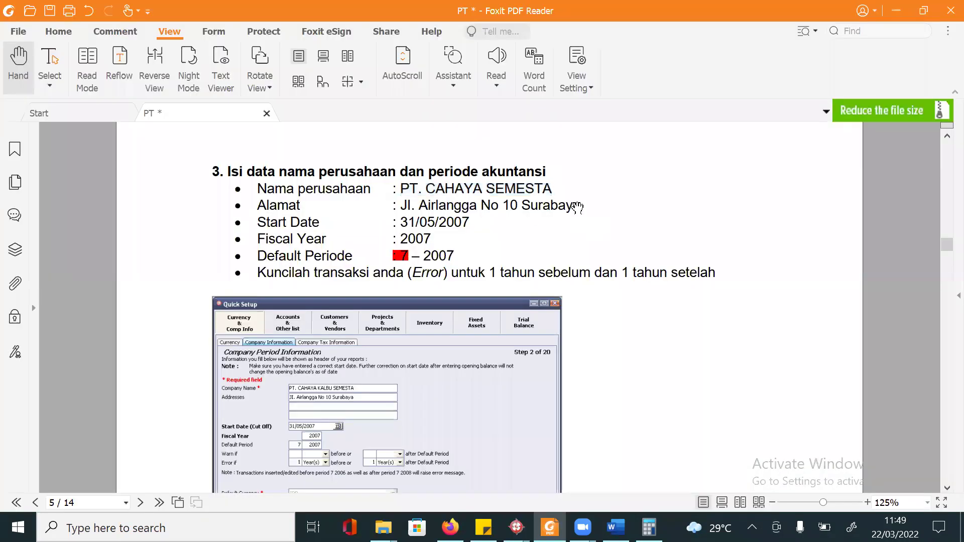
drag(581, 208, 401, 206)
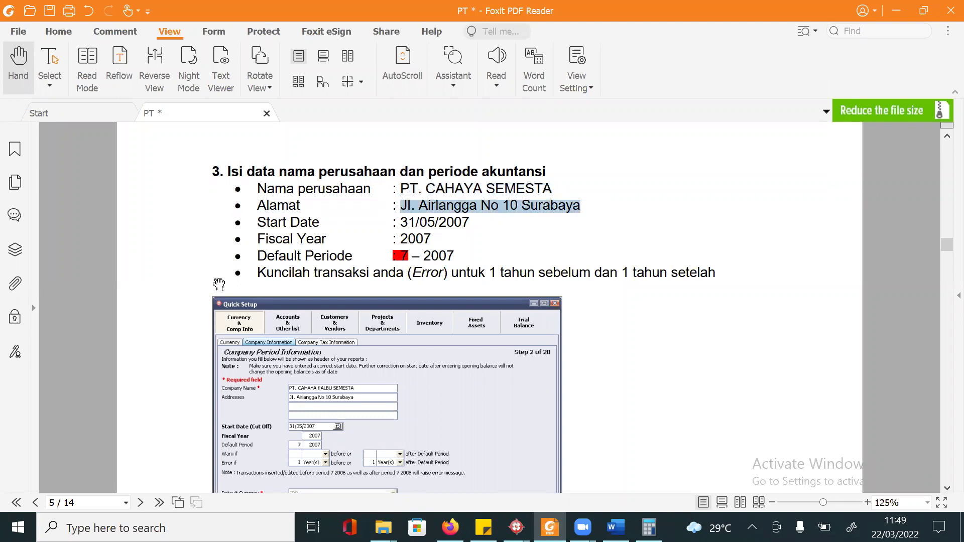
key(alt+Tab)
click(166, 209)
key(ctrl+v)
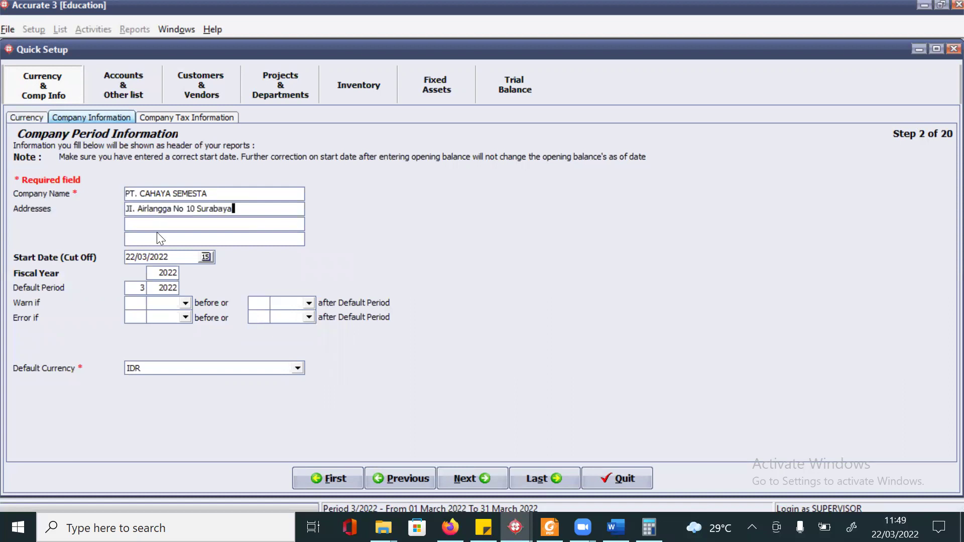
Set the company's start date to 31/05/2007, the fiscal year to 2007 and the default period to 5 2007
click(146, 254)
text(31/05/07)
mouse_move(155, 275)
mouse_down()
mouse_move(206, 273)
mouse_move(144, 278)
mouse_up()
text(07)
key(Tab)
text(5)
key(Tab)
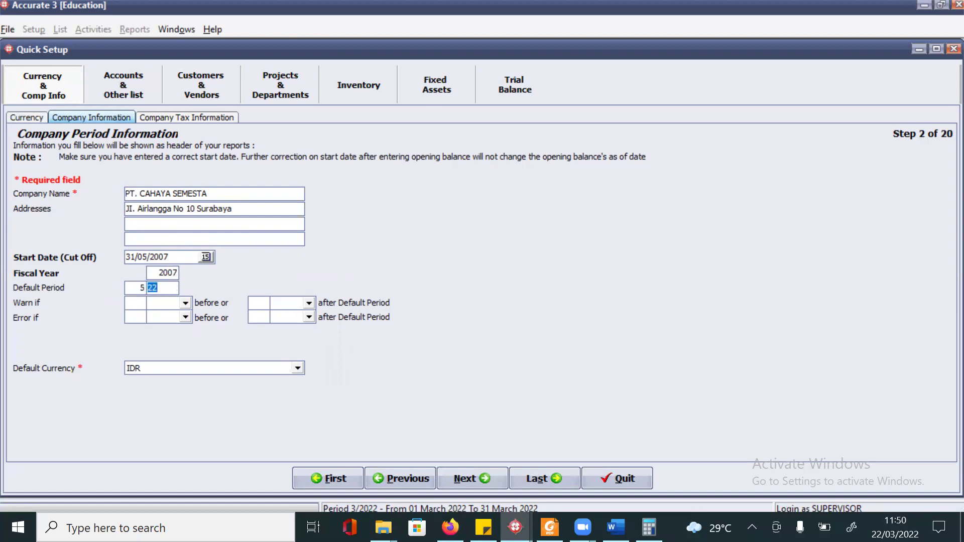
text(07)
Check the module's transaction lock rule and set the error limits to 1 Year(s) before and 1 Year(s) after the default period
key(alt+Tab)
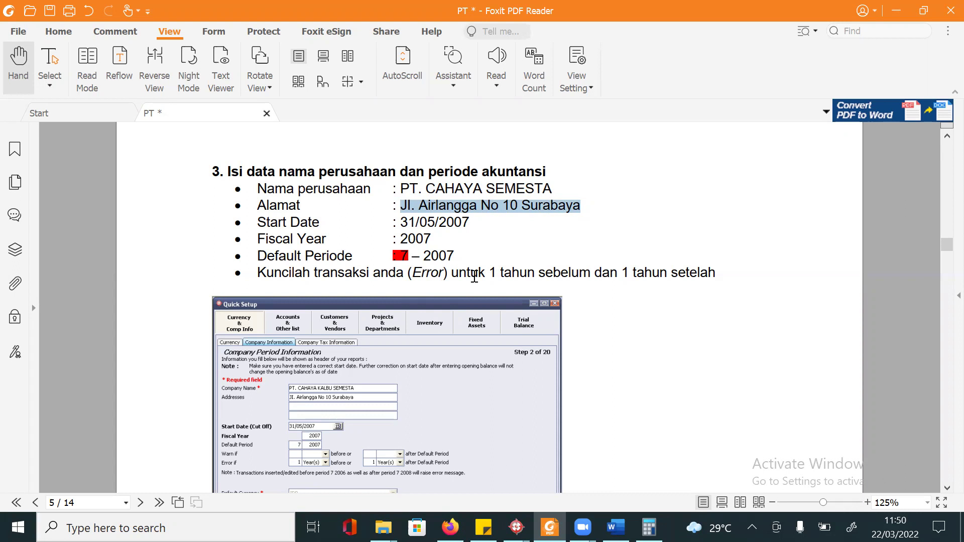
key(alt+Tab)
click(133, 316)
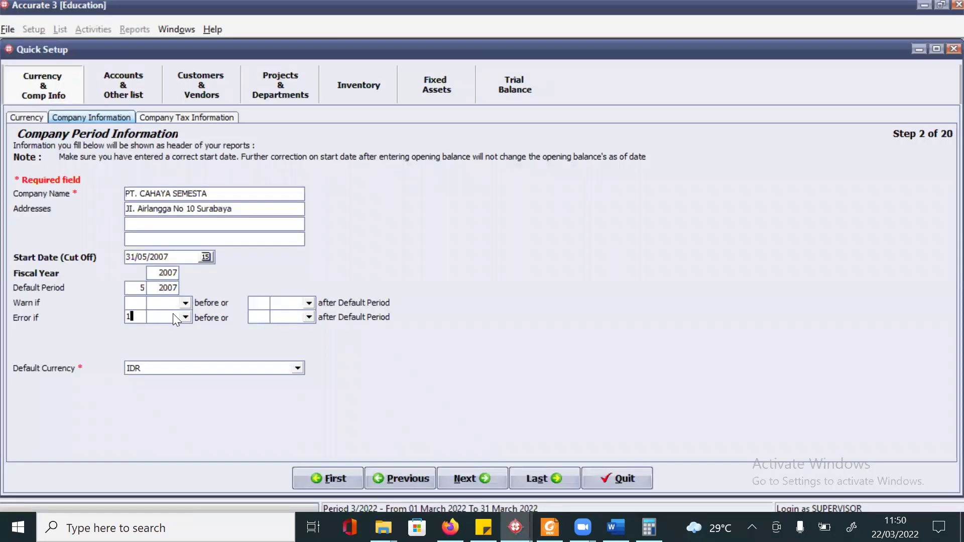
click(185, 318)
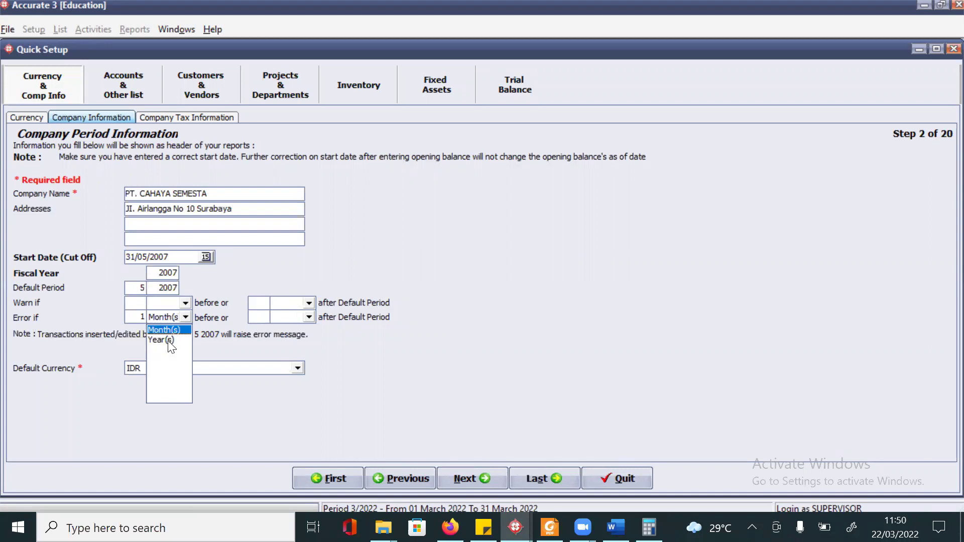
click(168, 341)
click(259, 317)
text(1)
click(308, 316)
click(291, 346)
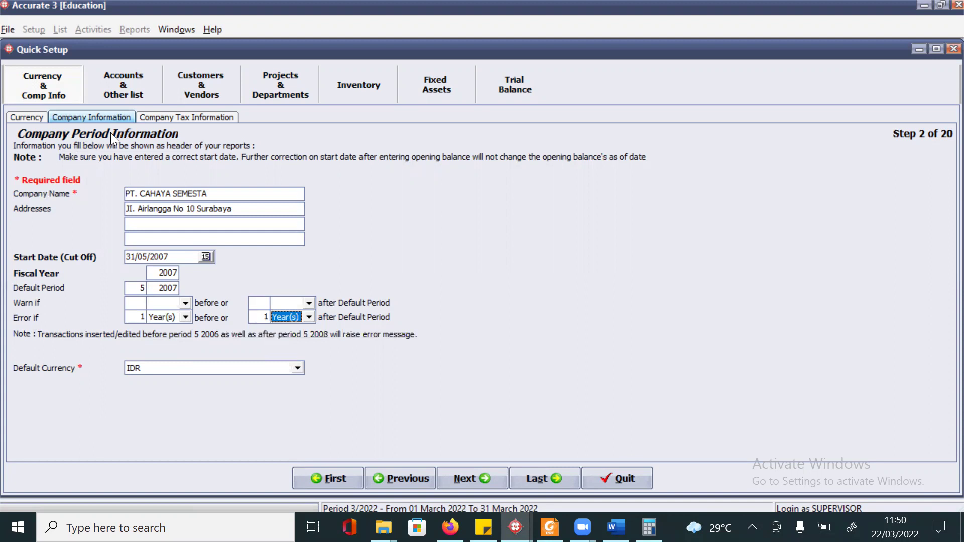
Copy the company's NPWP number from section 4 of the PDF module into Taxable Company's No. under Accurate's Company Tax Information
click(156, 116)
click(549, 528)
scroll(440, 364, down, 5)
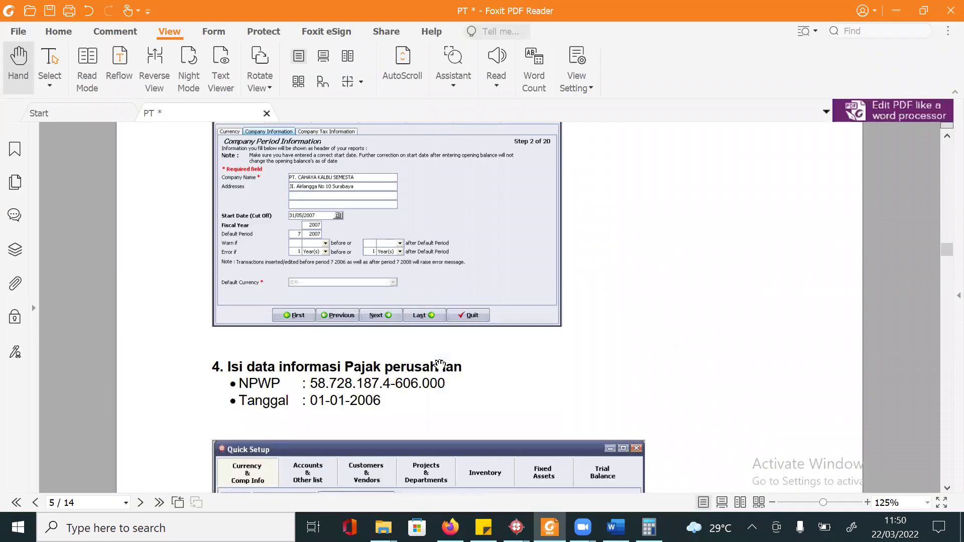
scroll(440, 364, down, 3)
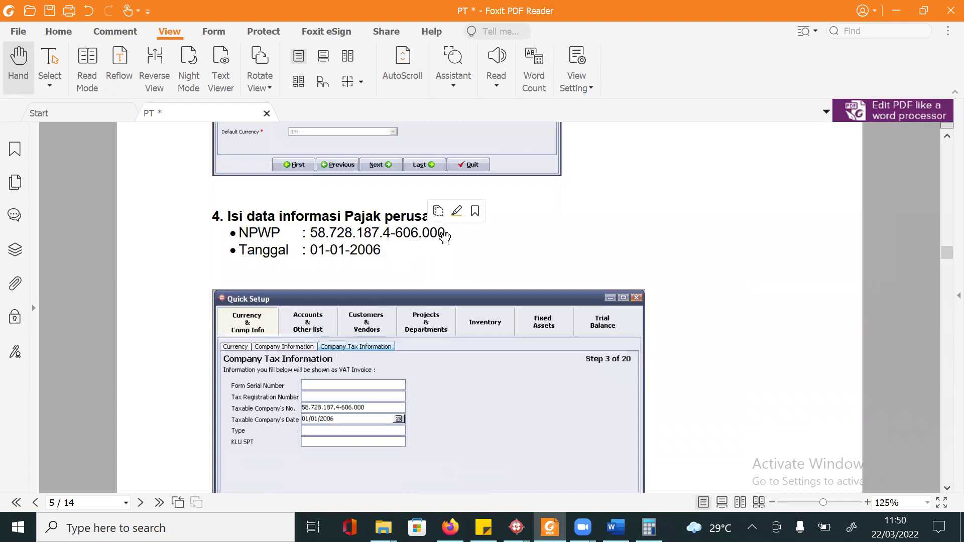
drag(444, 234, 313, 234)
key(alt+Tab)
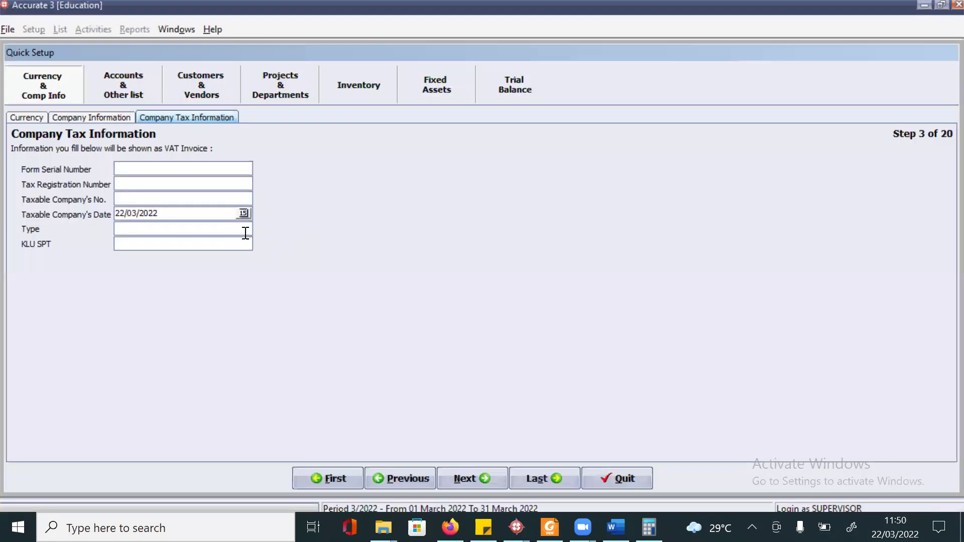
click(128, 199)
key(ctrl+v)
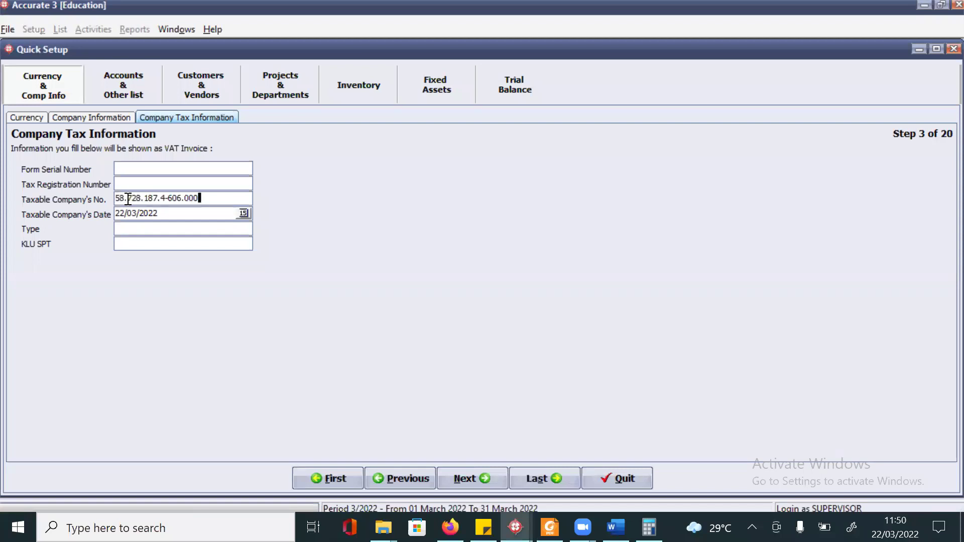
Set the Taxable Company's Date to 01/01/06 as in the module and proceed to the Accounts & Other list setup
key(alt+Tab)
key(alt+Tab)
drag(160, 215, 108, 217)
text(01/01/06)
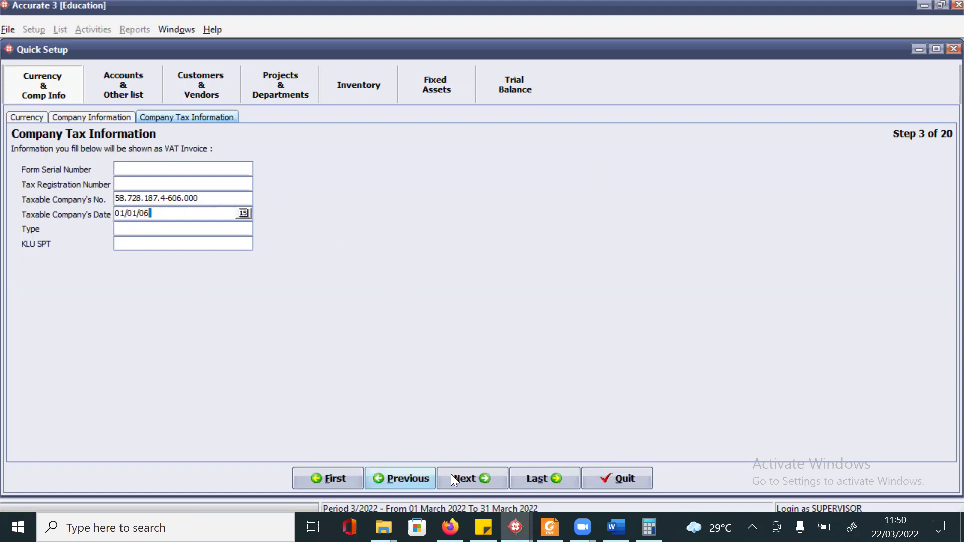
click(144, 98)
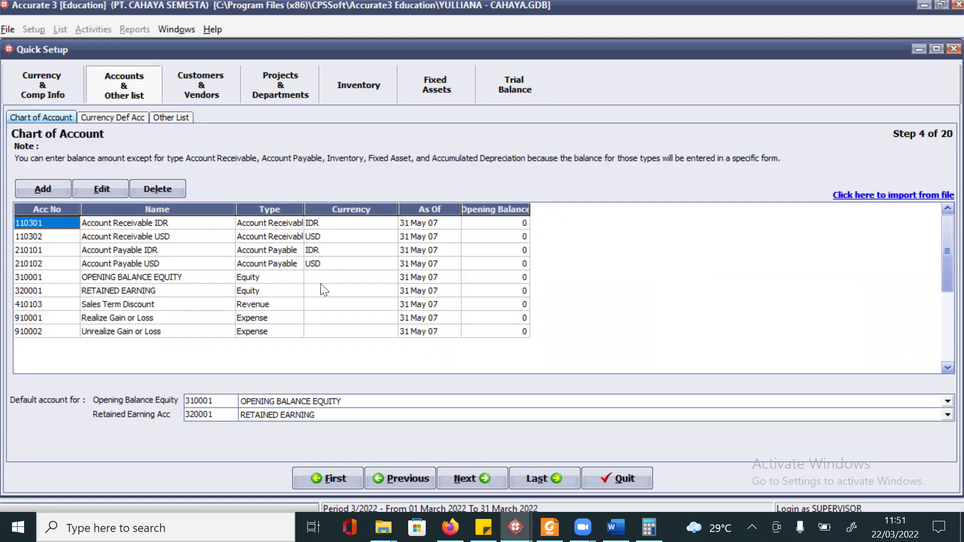
Examine the module's before-and-after Chart of Account pictures and the account list under "7.Buat Daftar Yang Ada" in Foxit PDF Reader
key(alt+Tab)
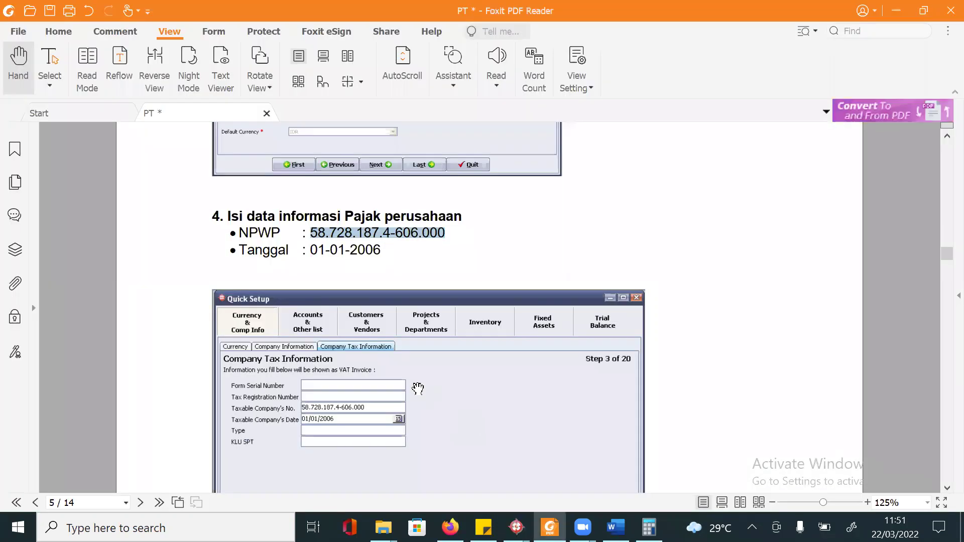
scroll(418, 386, down, 10)
scroll(418, 386, up, 3)
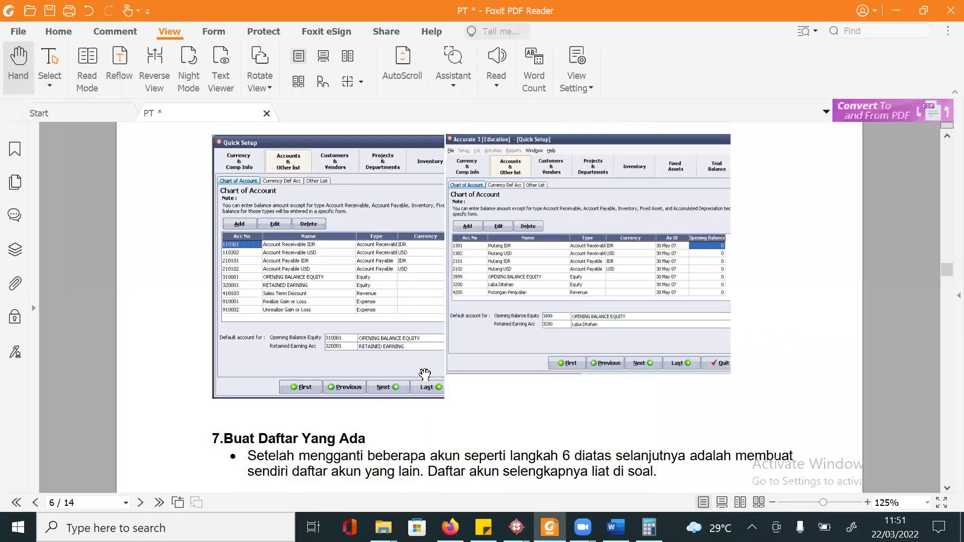
key(alt+Tab)
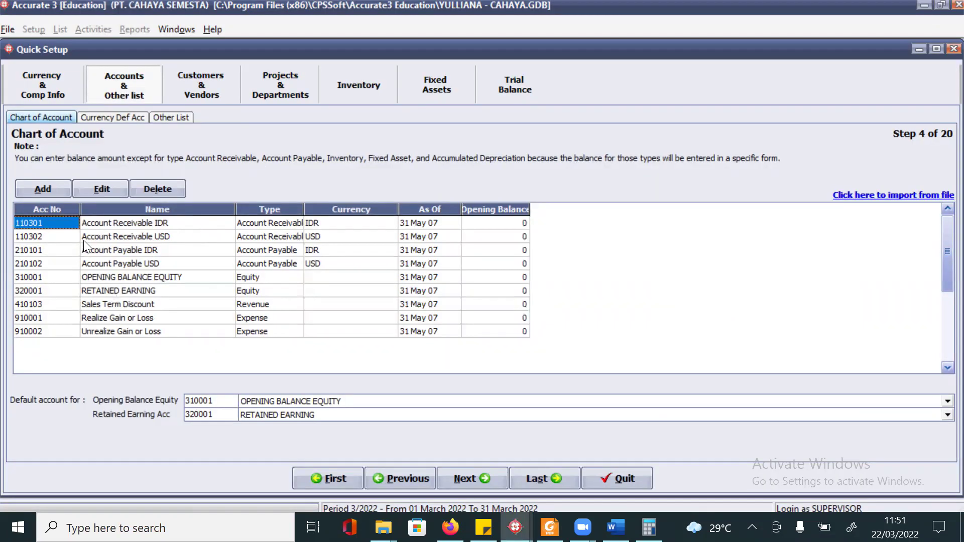
key(alt+Tab)
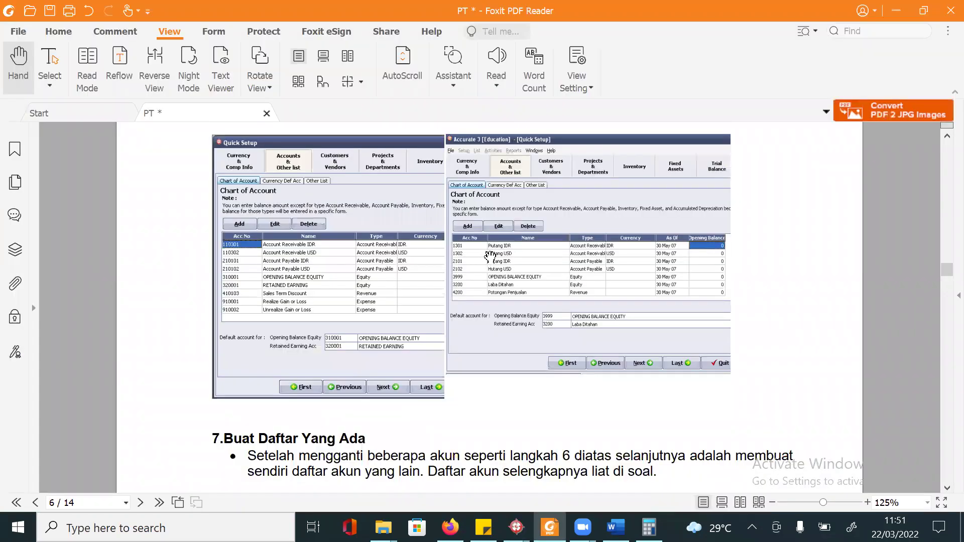
scroll(431, 271, up, 2)
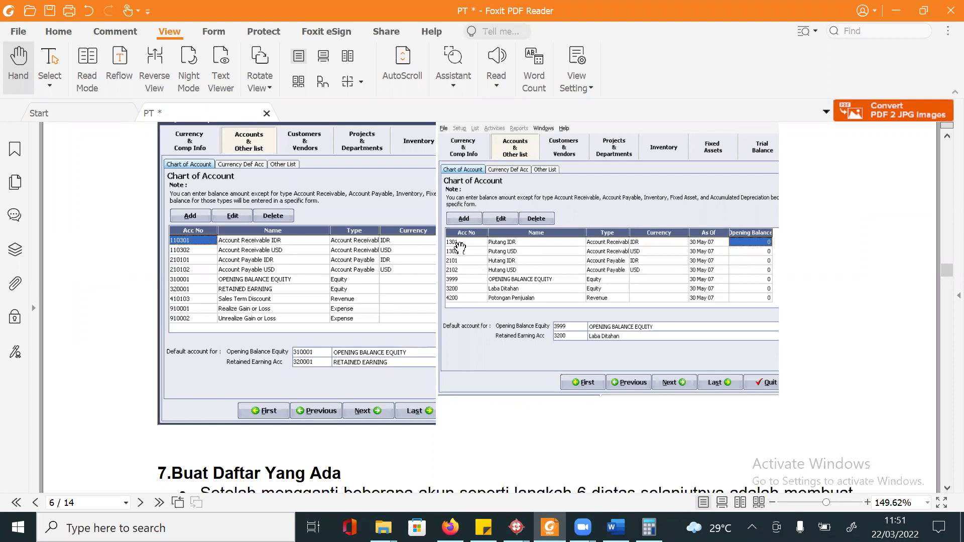
scroll(505, 324, down, 6)
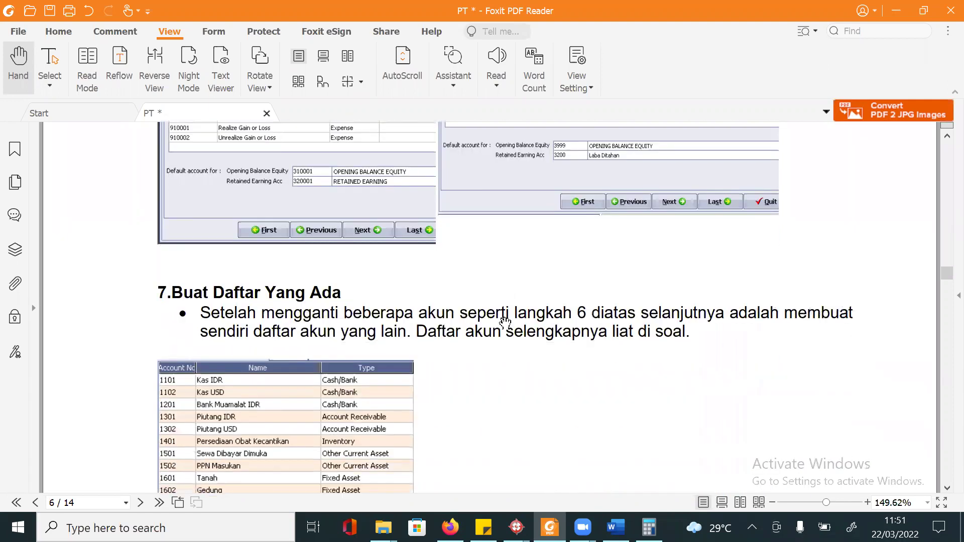
scroll(505, 323, down, 2)
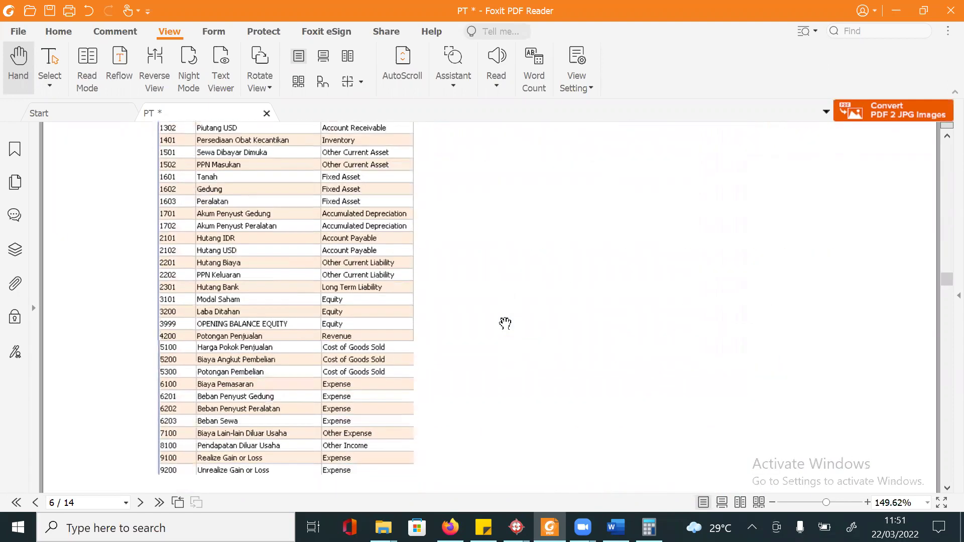
scroll(505, 323, up, 1)
scroll(267, 286, down, 6)
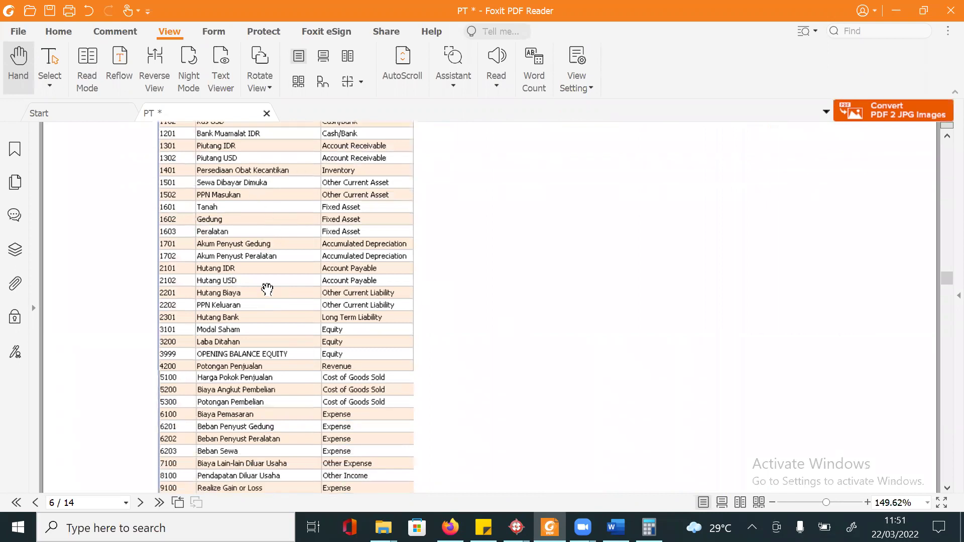
scroll(267, 289, up, 6)
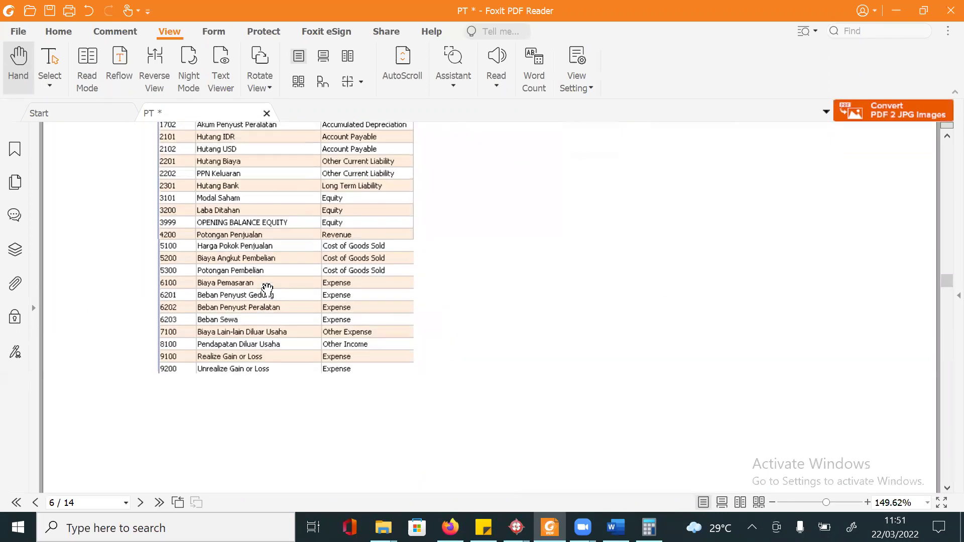
scroll(267, 289, up, 9)
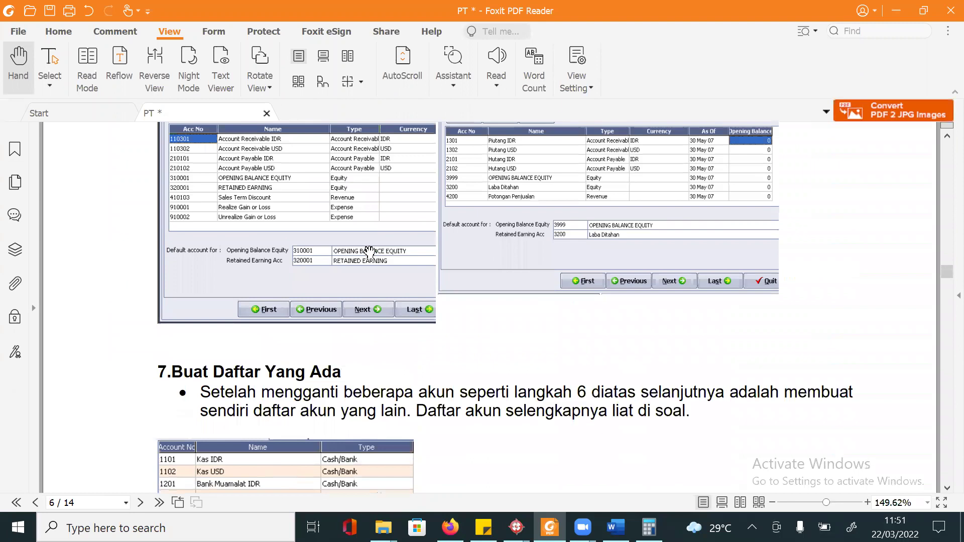
Return to Accurate and change the IDR receivable account to 1301 Piutang IDR and the USD receivable account to 1302 Piutang USD
key(alt+Tab)
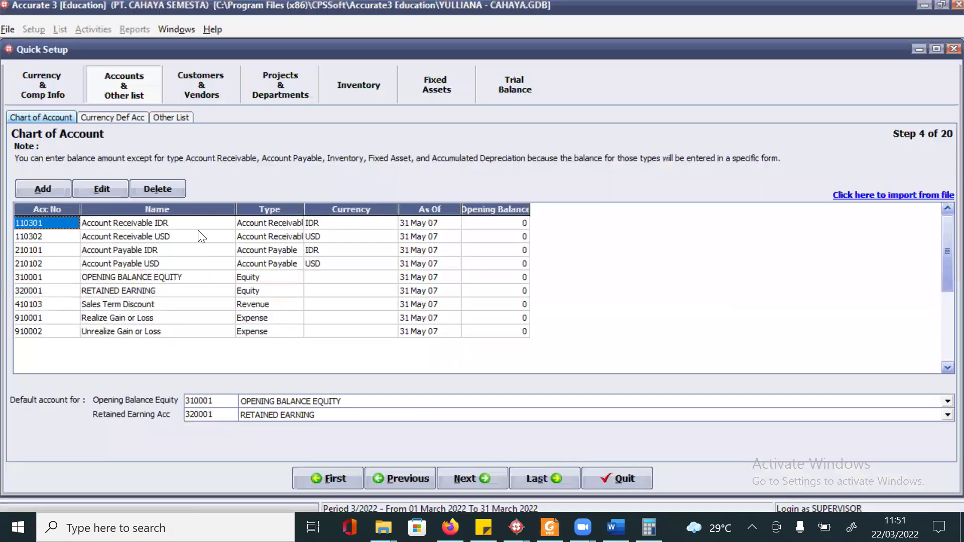
text(1301)
key(Tab)
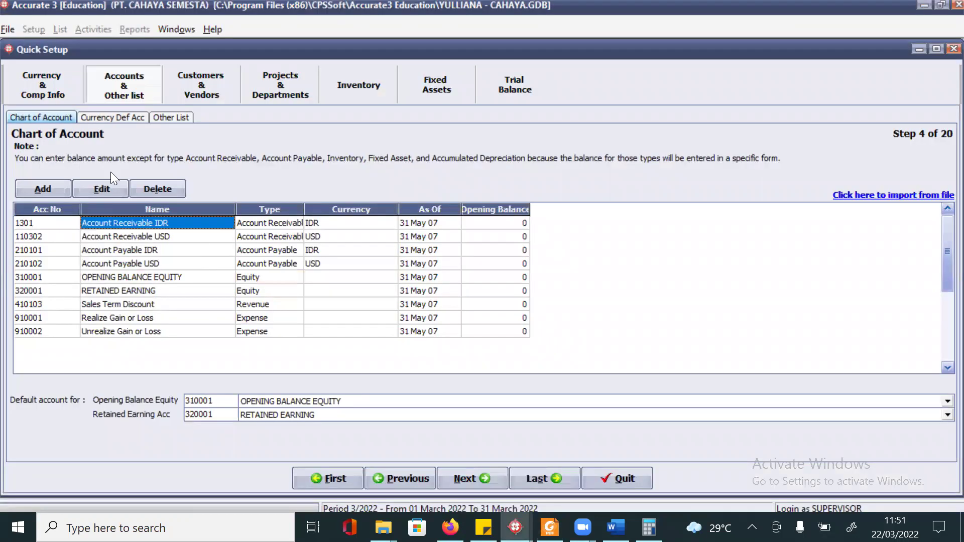
text(Piutan)
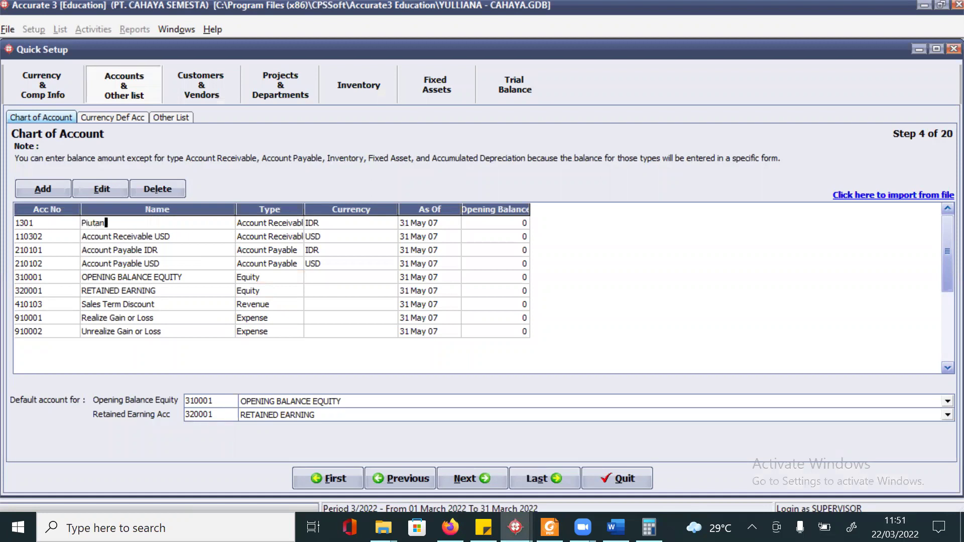
text(g IDR)
click(44, 240)
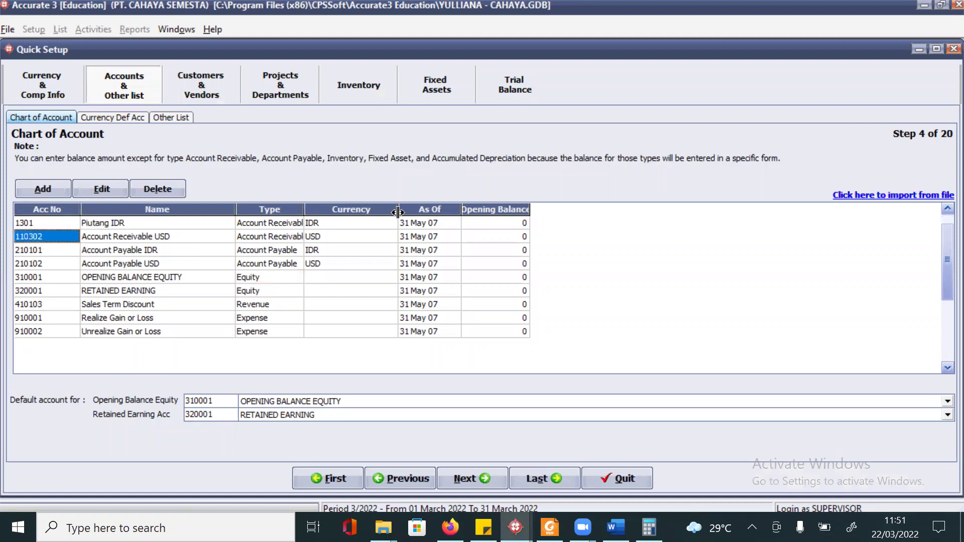
text(1302)
key(Tab)
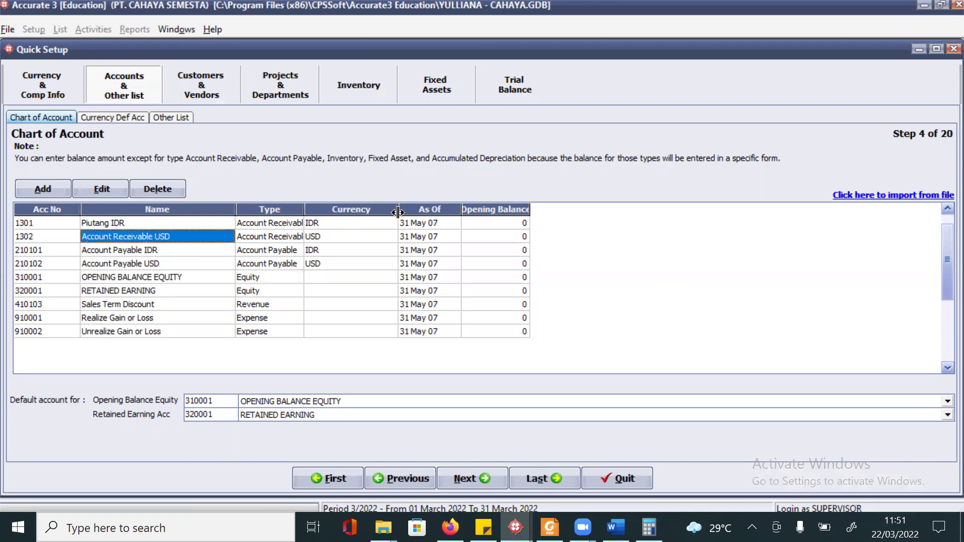
text(Piutang USD)
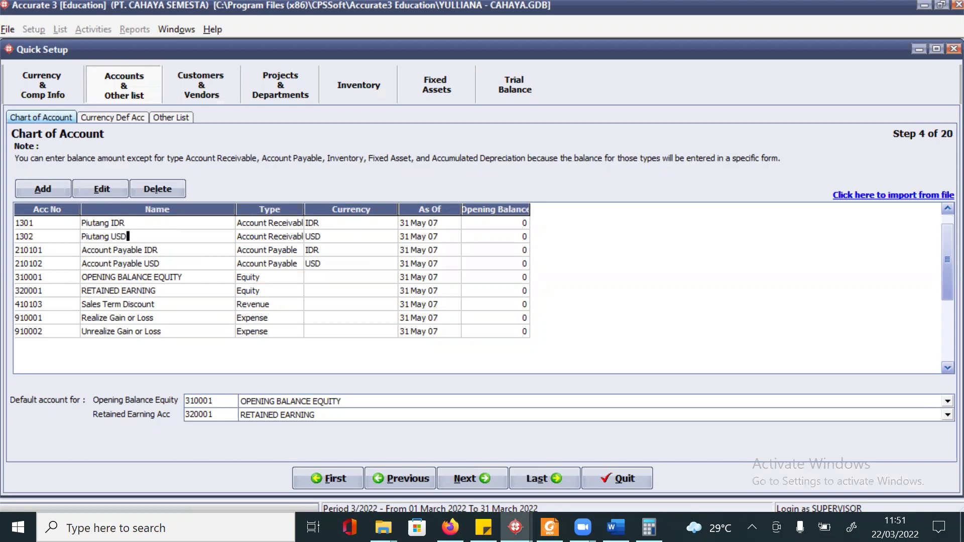
Change the IDR payable account to 2101 Hutang IDR and the USD payable account to 2102 Hutang IDR
click(27, 251)
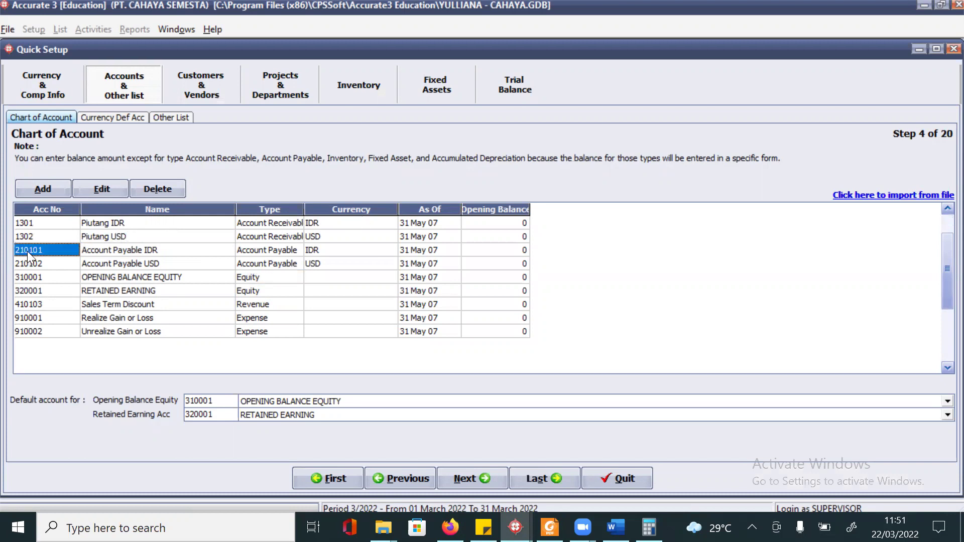
text(2101)
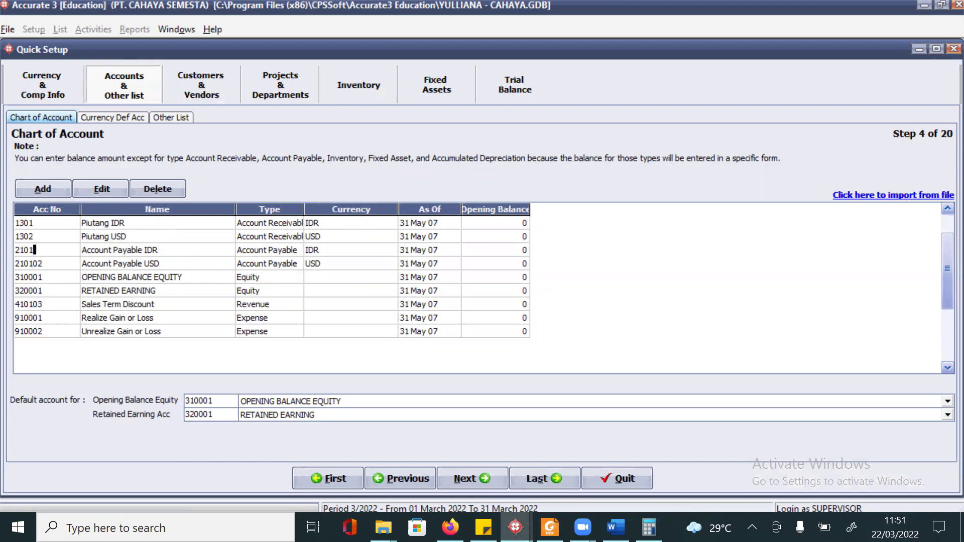
click(121, 249)
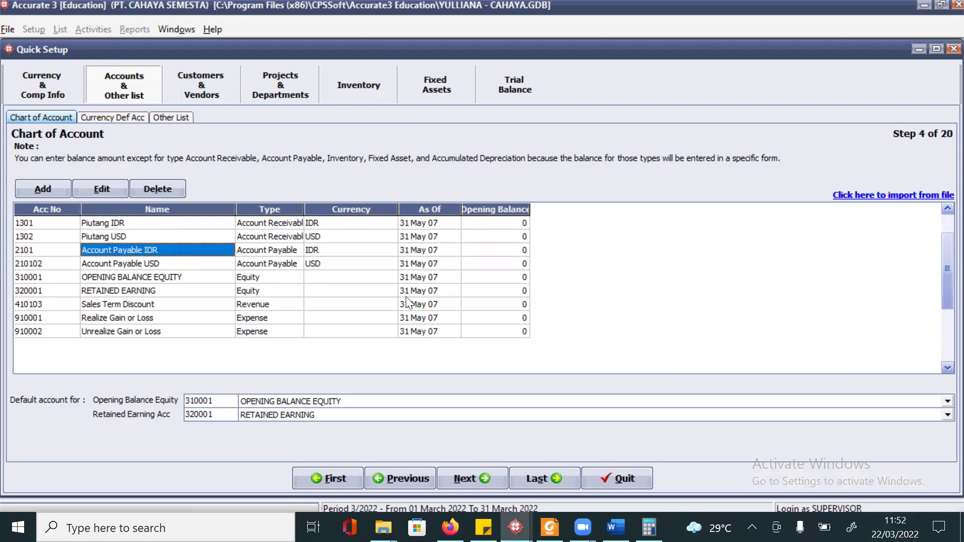
text(Hutang IDR)
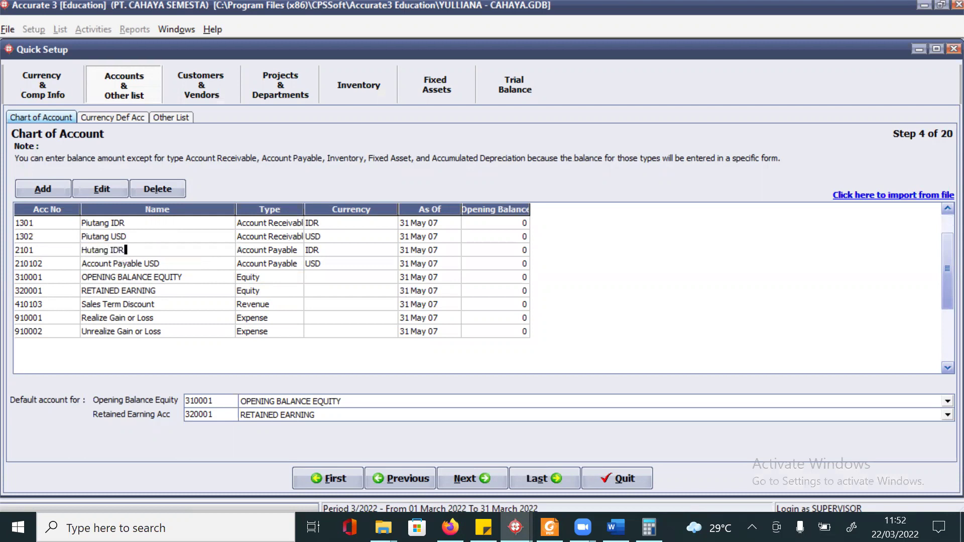
text(2102)
key(Tab)
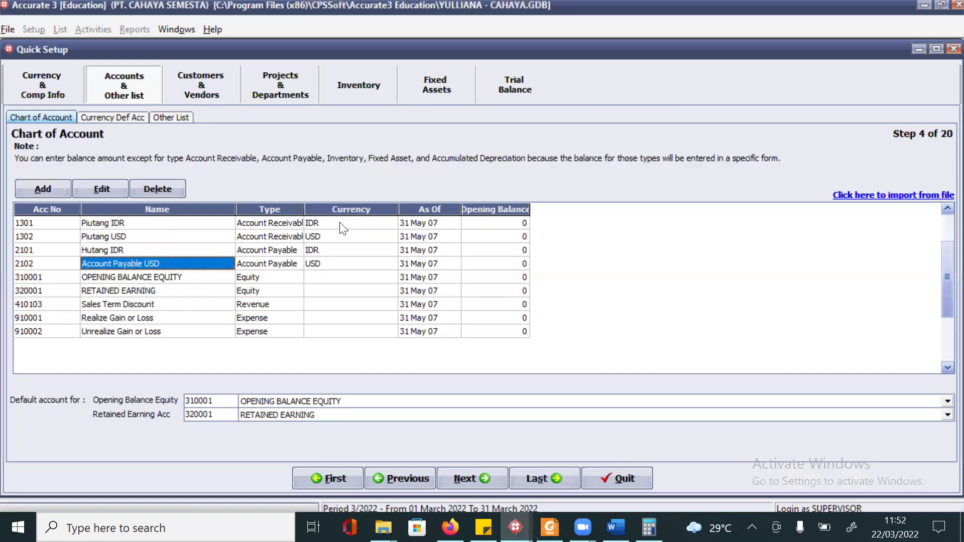
text(Hutang IDR)
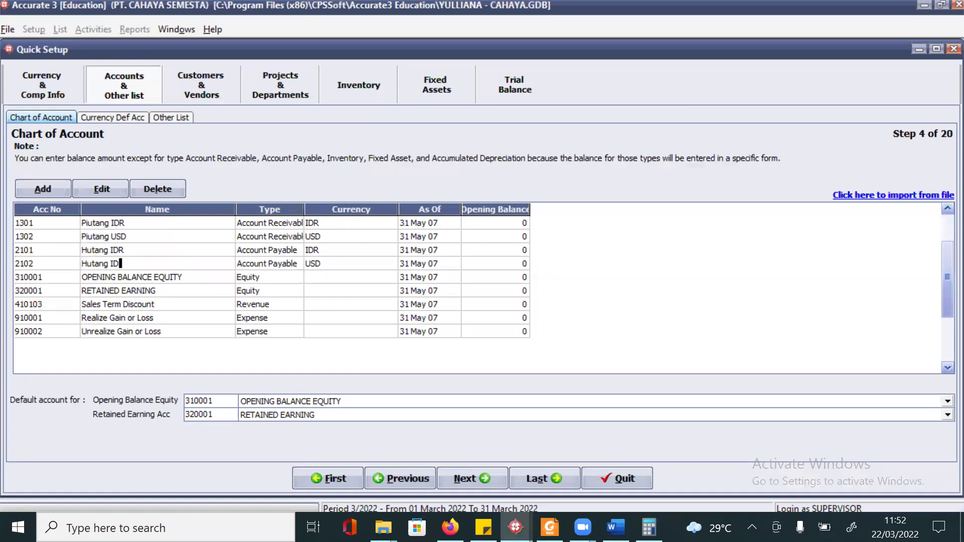
Set the account number of OPENING BALANCE EQUITY to 3999
click(63, 279)
text(33)
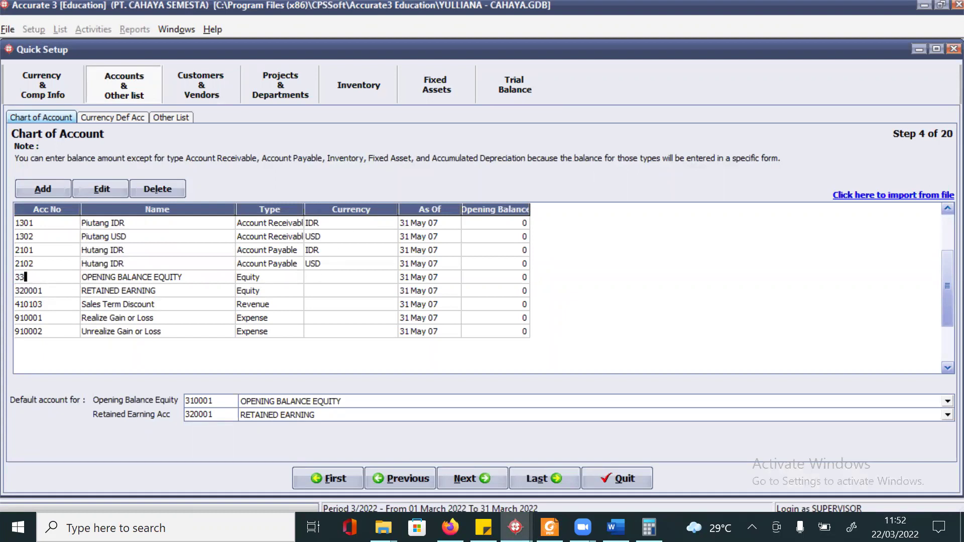
text(999)
Change the RETAINED EARNING account to 3201 Laba Ditahan, checking its name in the PDF module in Foxit PDF Reader
click(73, 293)
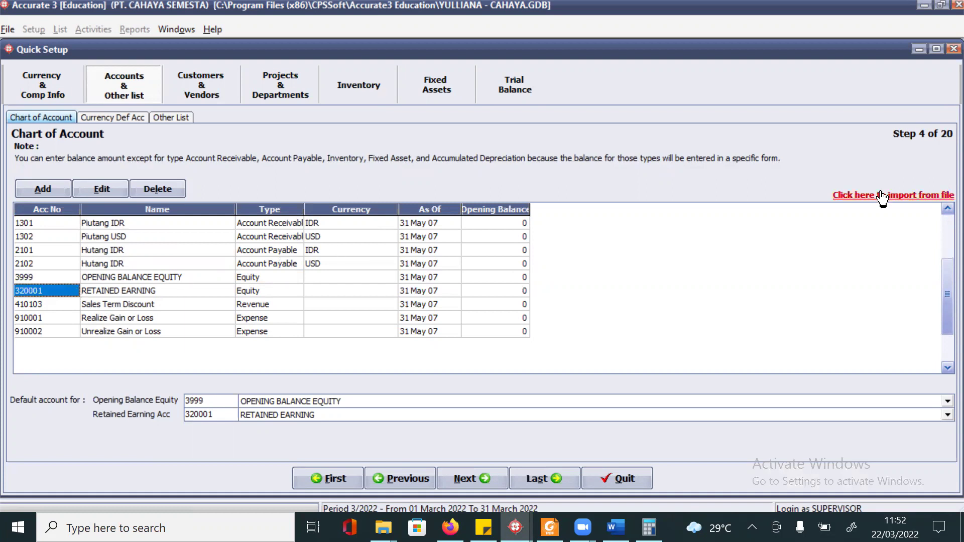
text(3201)
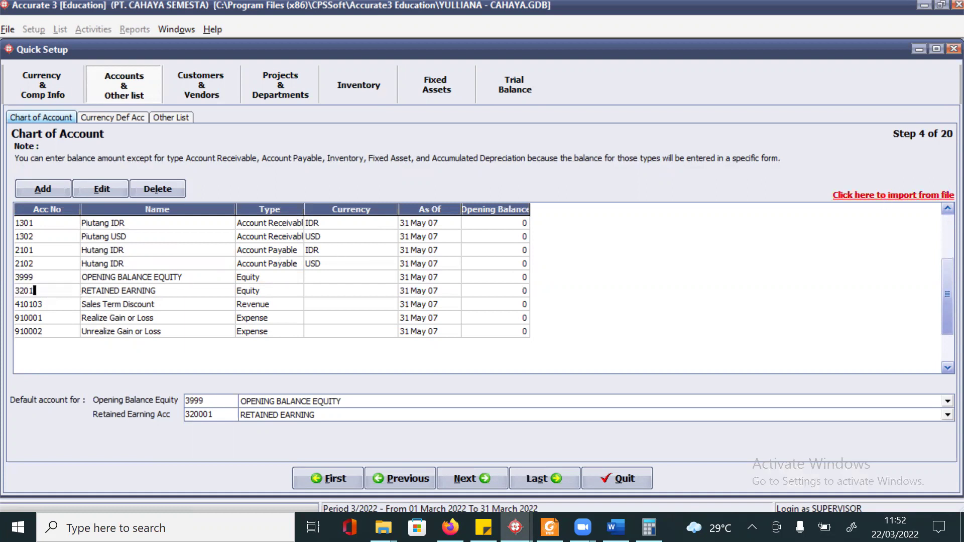
key(alt+Tab)
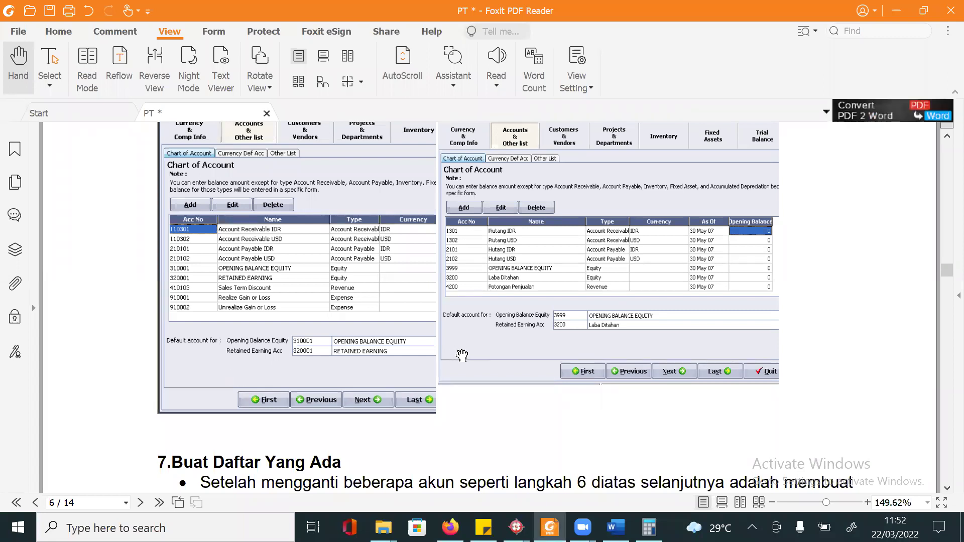
key(alt+Tab)
click(182, 293)
key(BackSpace)
text(lABA)
key(BackSpace)
key(BackSpace)
key(BackSpace)
key(BackSpace)
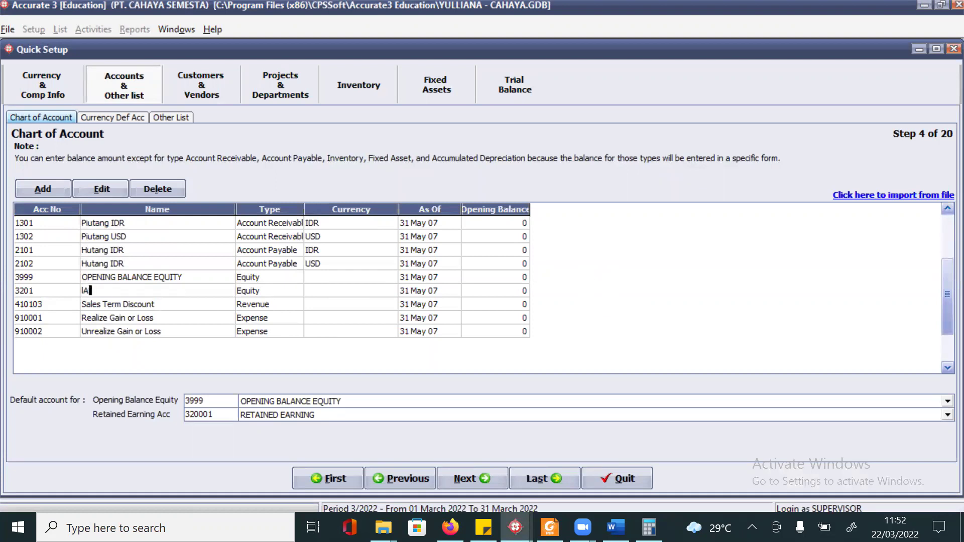
text(Laba Ditahan)
Check the module's picture in Foxit and change the Sales Term Discount account in Accurate to 4200 Potongan Penjualan
key(alt+Tab)
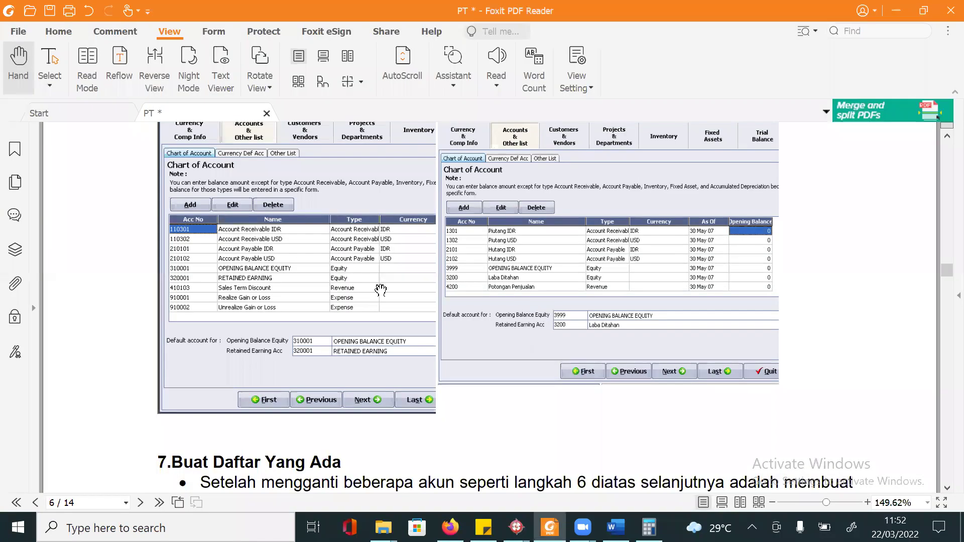
key(alt+Tab)
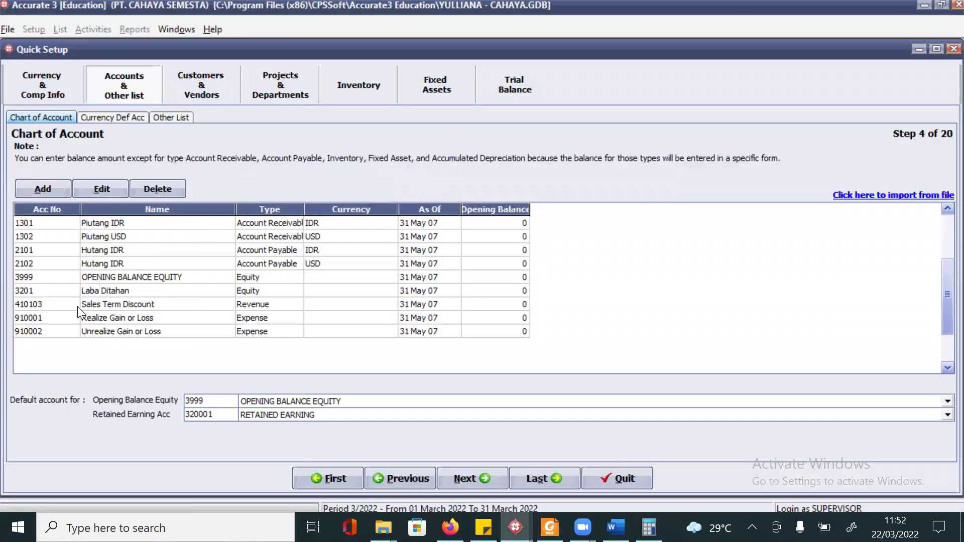
click(59, 304)
text(4200)
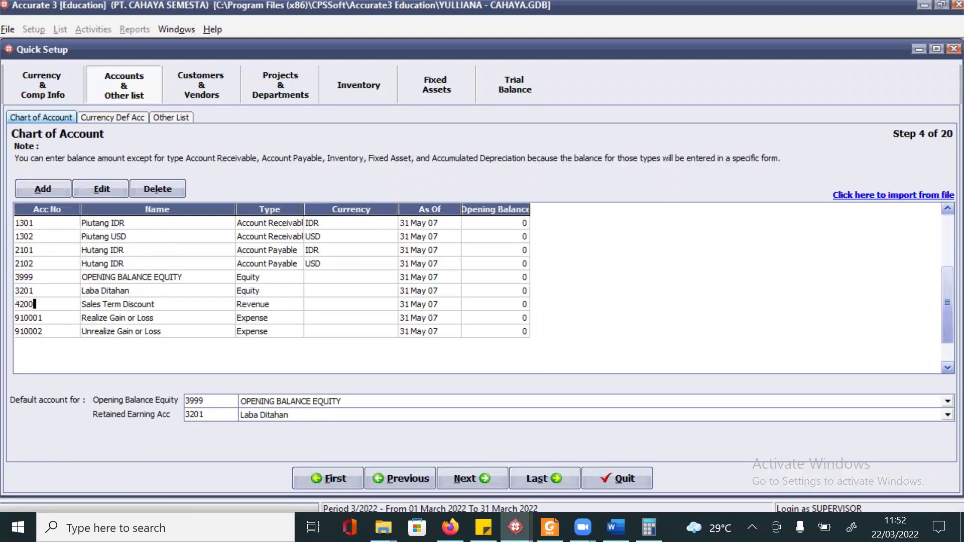
key(Tab)
text(Potongan Penjualan)
Using the account list in the PDF module, renumber Realize Gain or Loss to 9100 and Unrealize Gain or Loss to 9200 in Accurate
key(alt+Tab)
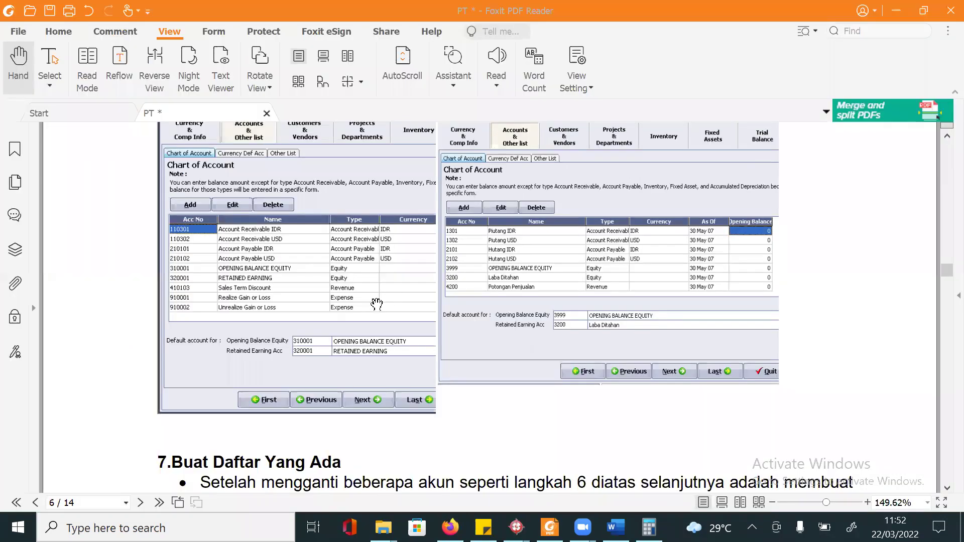
scroll(338, 321, down, 10)
scroll(337, 321, down, 2)
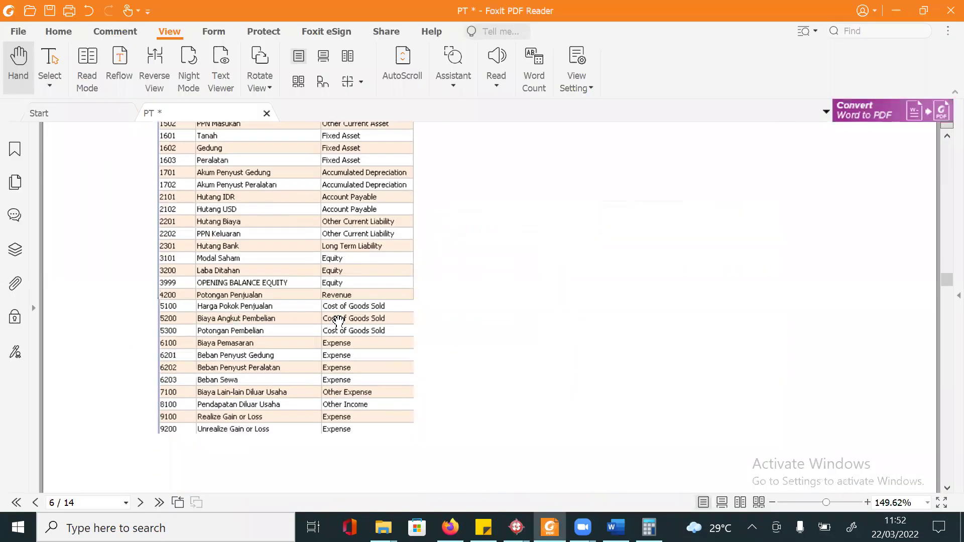
key(alt+Tab)
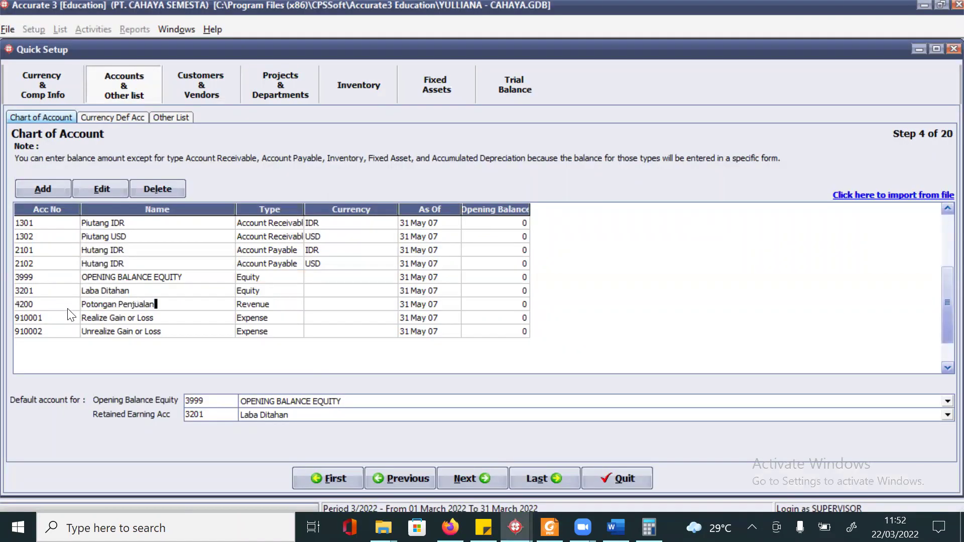
click(50, 319)
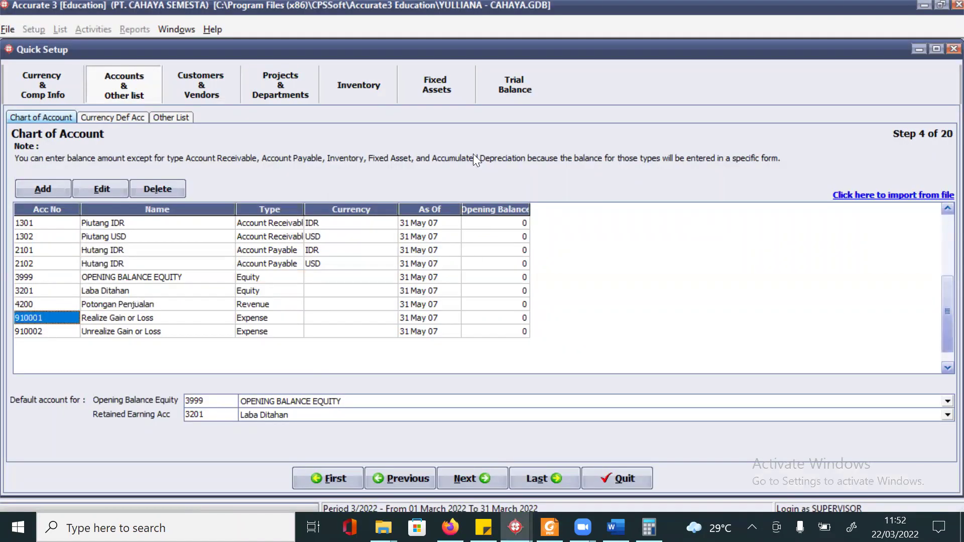
text(9100)
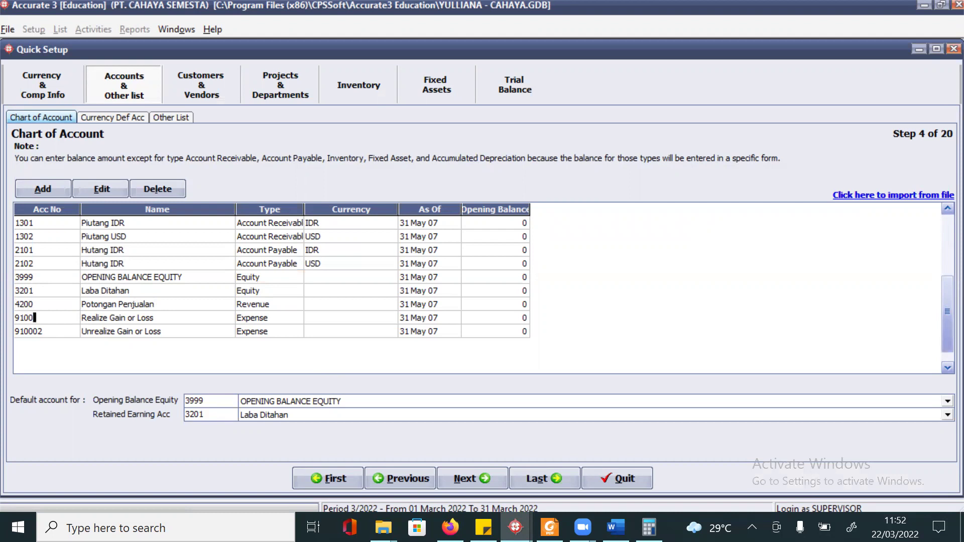
key(alt+Tab)
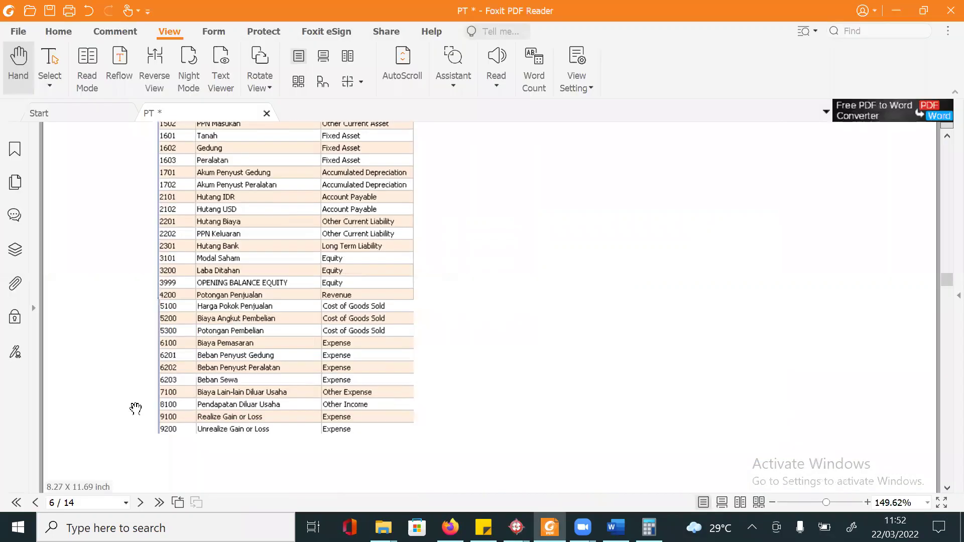
key(alt+Tab)
click(46, 330)
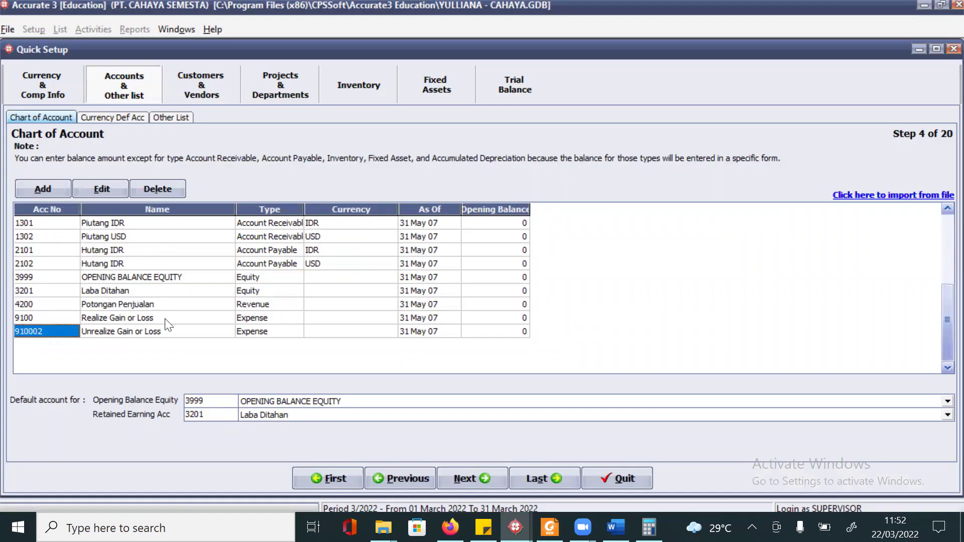
text(9200)
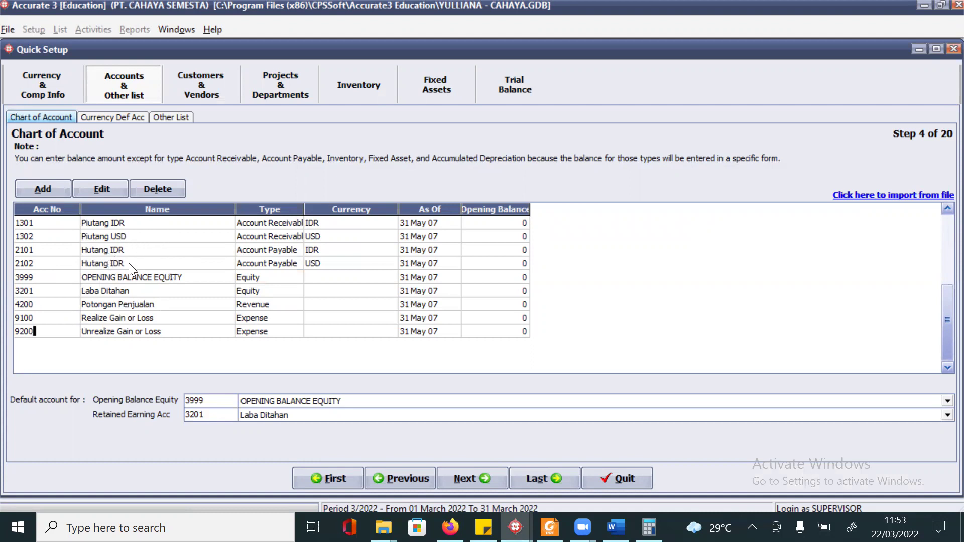
Review the start of the account list under "7.Buat Daftar Yang Ada" and start a new Cash/Bank account in Accurate
key(alt+Tab)
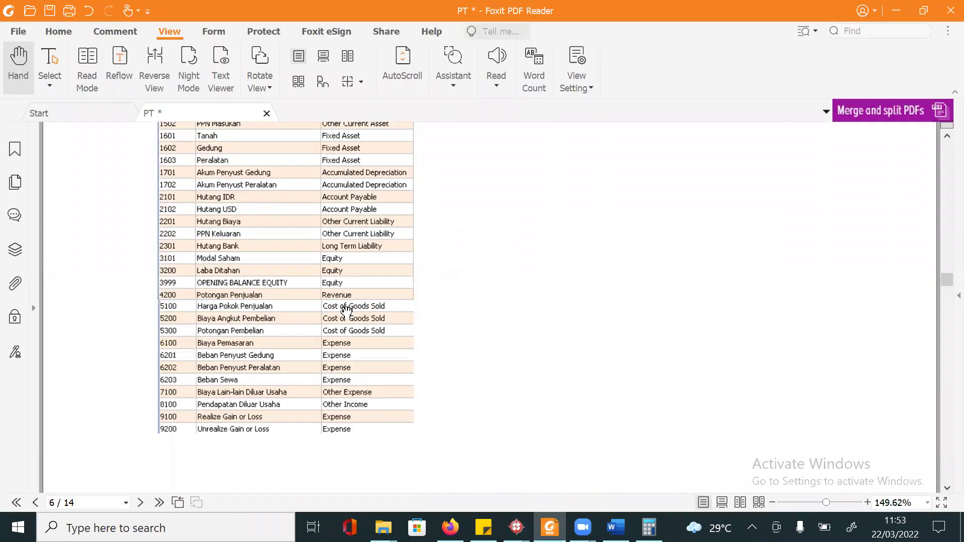
scroll(346, 311, up, 6)
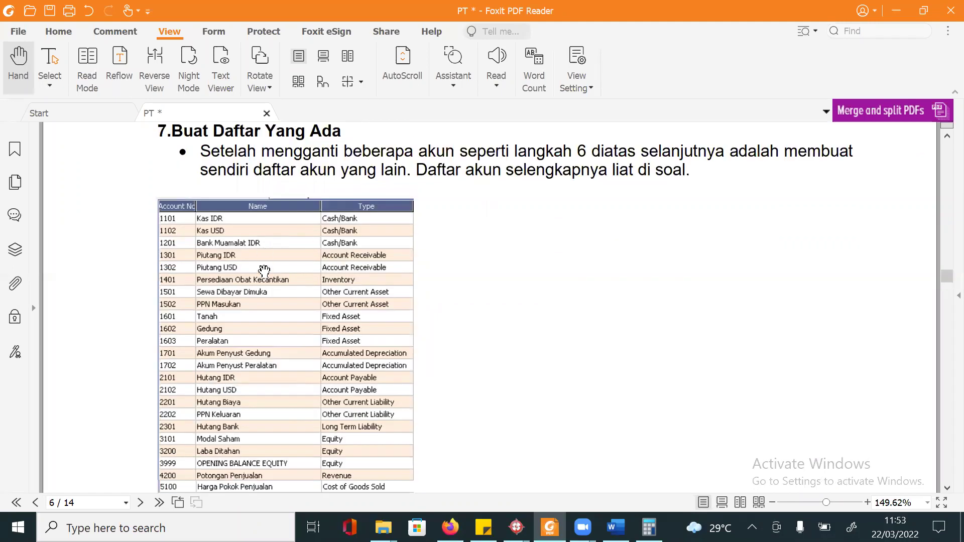
key(alt+Tab)
key(alt+Tab)
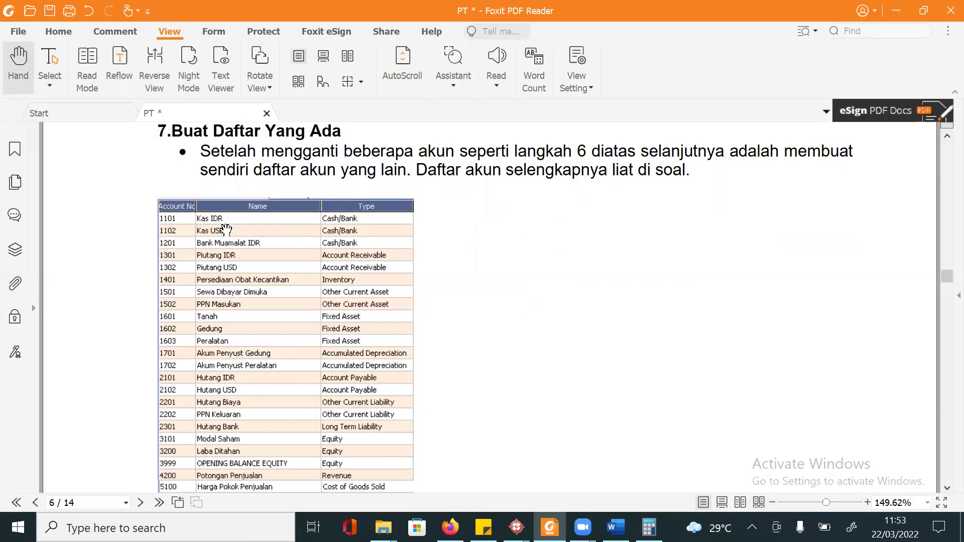
key(alt+Tab)
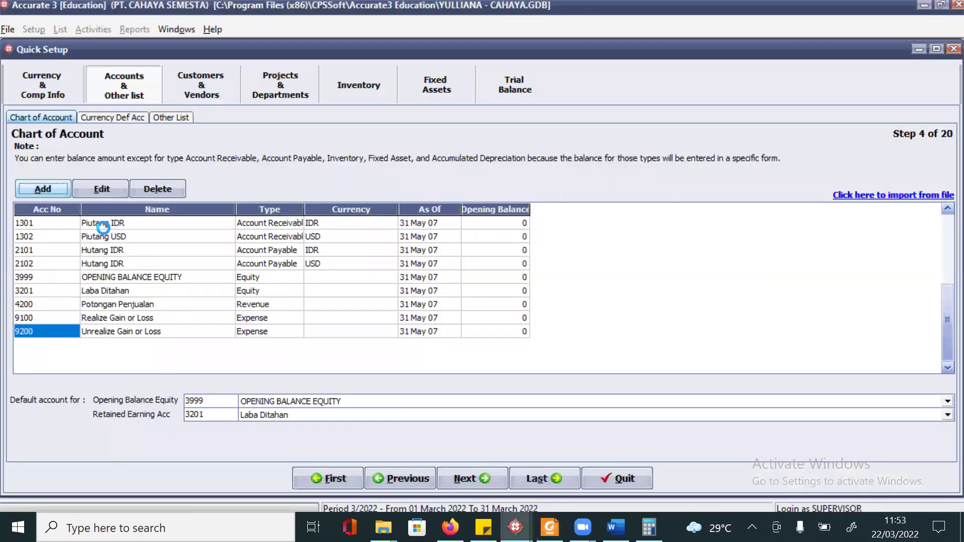
key(Return)
click(142, 114)
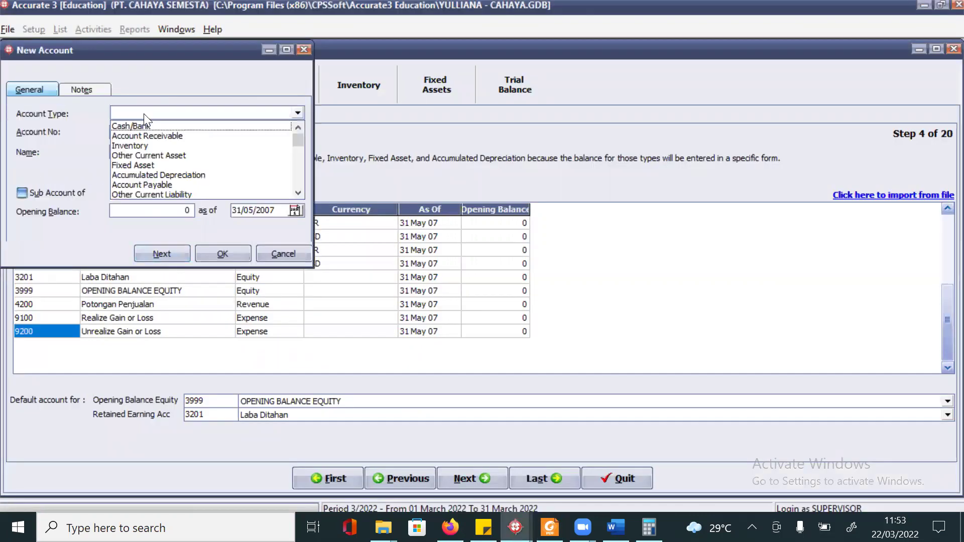
click(136, 124)
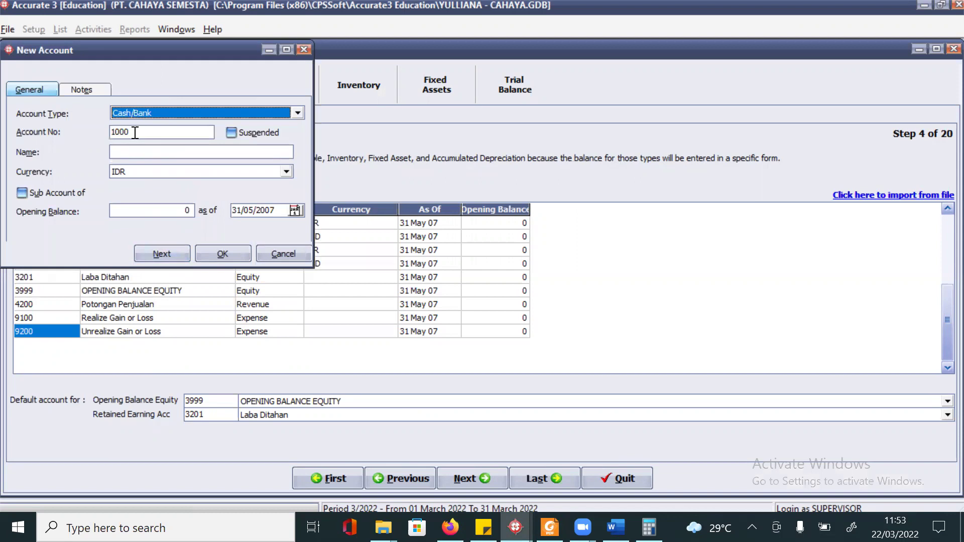
Give the new account the number 1101 and the name Kas IDR, following the account list in the PDF module
key(alt+Tab)
key(alt+Tab)
key(Tab)
text(1101)
key(Tab)
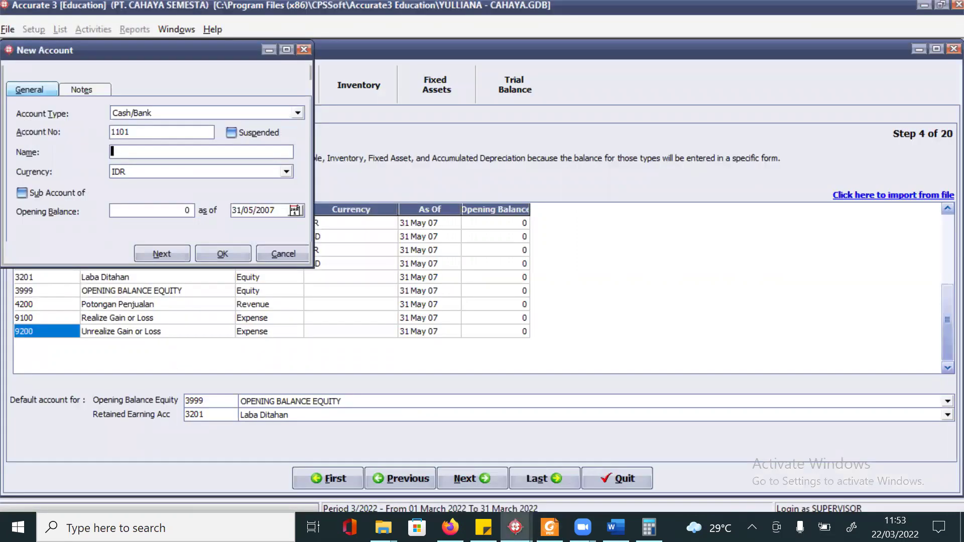
key(alt+Tab)
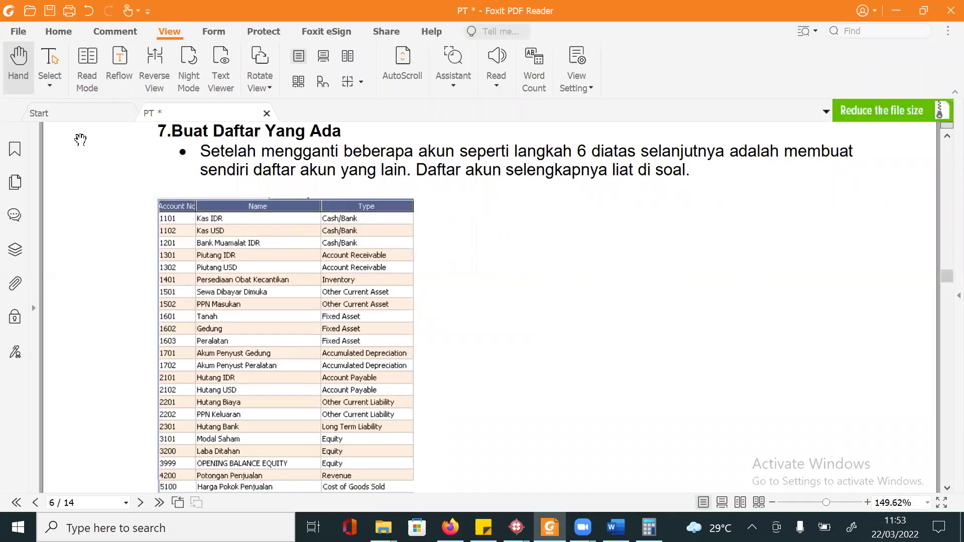
key(alt+Tab)
text(KAS)
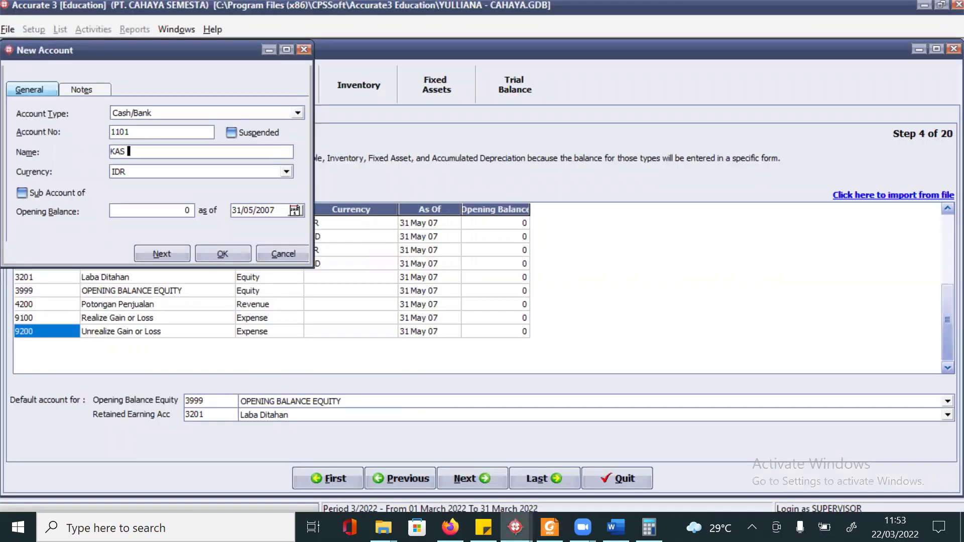
key(BackSpace)
key(BackSpace)
key(BackSpace)
text(Kas O)
text(IDSR)
key(BackSpace)
key(BackSpace)
text(R)
Set the Kas IDR account's currency to USD and confirm the USD currency's exchange rate details
click(193, 171)
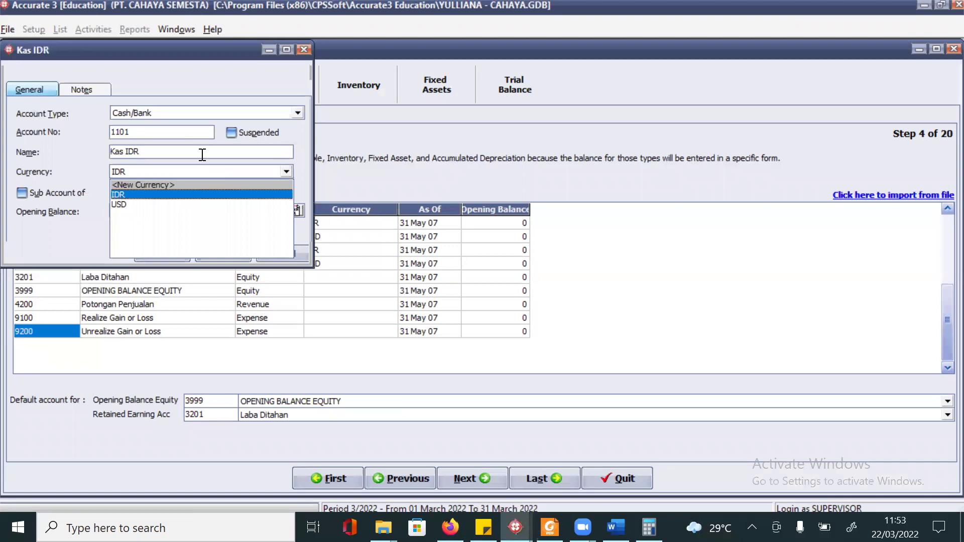
click(193, 154)
click(165, 179)
click(155, 197)
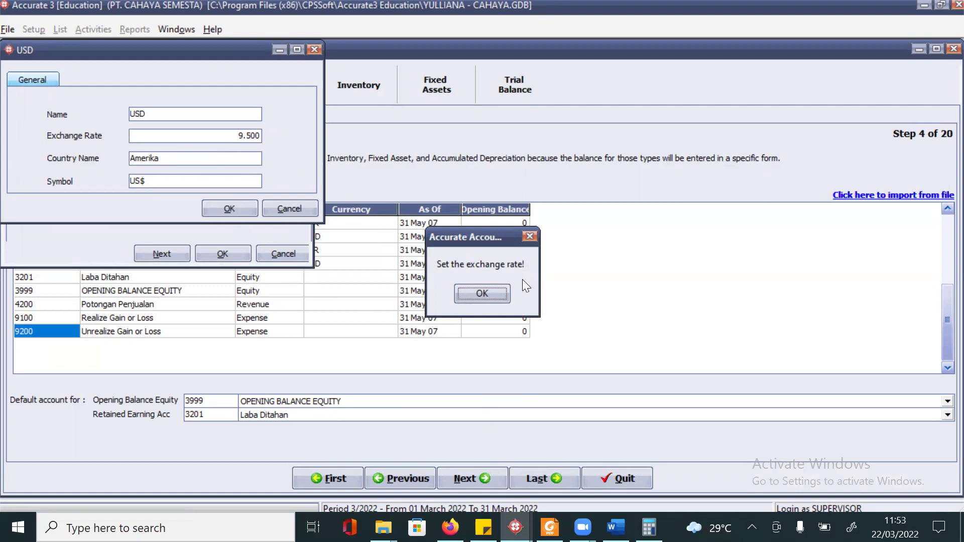
click(472, 294)
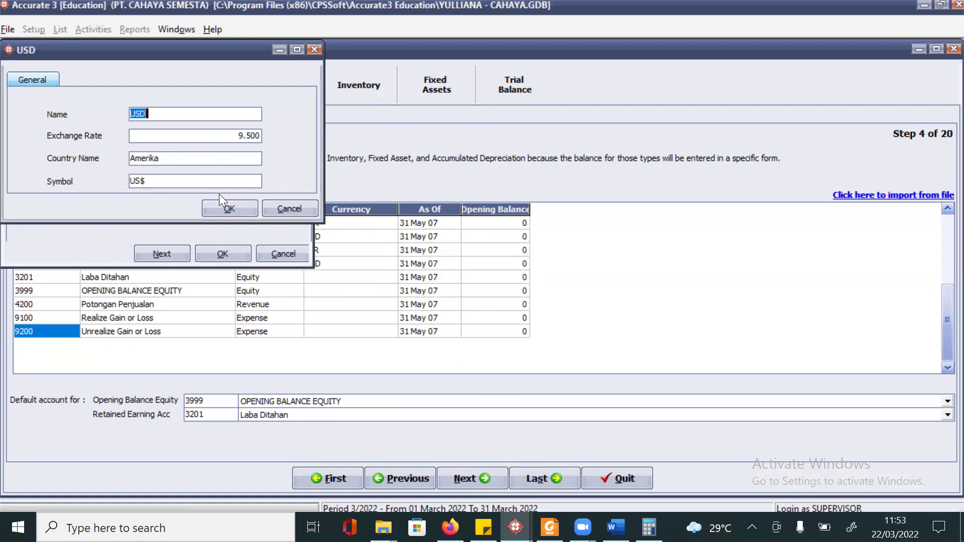
click(234, 136)
drag(252, 134, 96, 130)
click(226, 210)
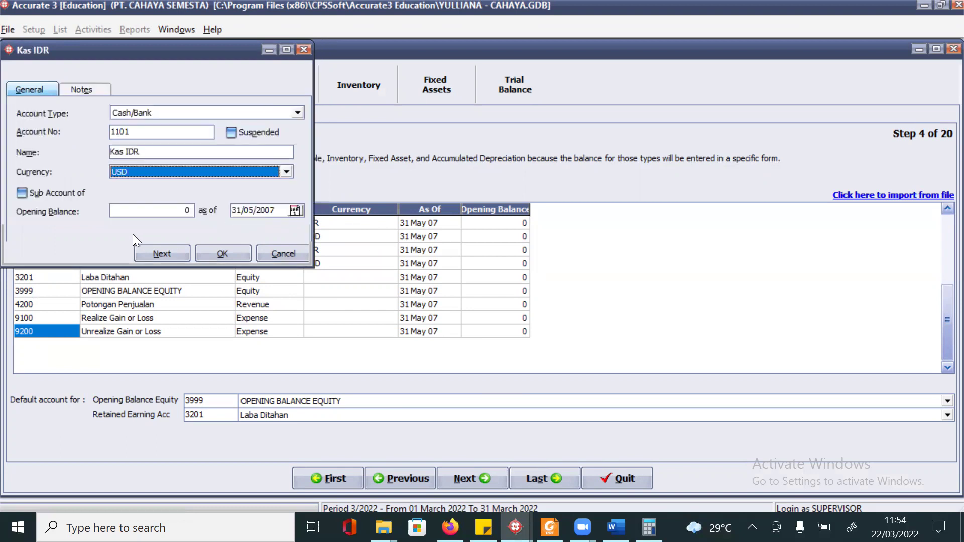
Set the Kas IDR account's currency back to IDR and save the account
click(149, 171)
click(132, 189)
click(217, 256)
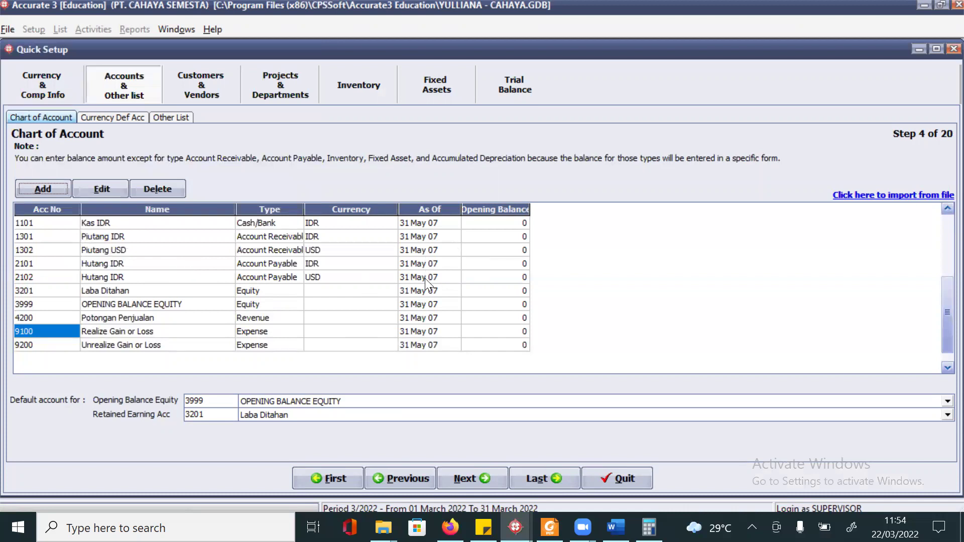
Switch to the PDF module and review the rest of the account list through account 9200
key(alt+Tab)
scroll(261, 365, down, 3)
scroll(262, 366, down, 4)
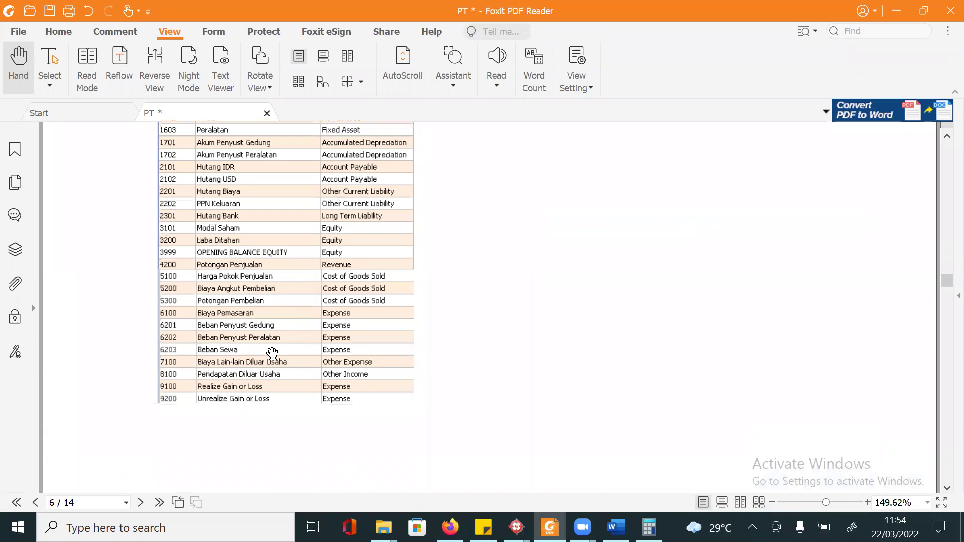
scroll(272, 357, down, 3)
scroll(272, 353, down, 4)
scroll(272, 353, up, 8)
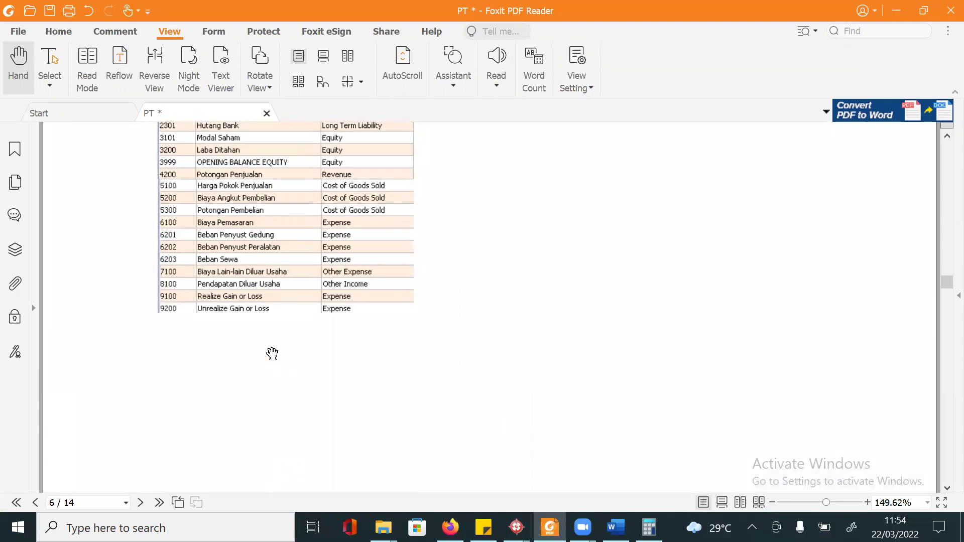
scroll(272, 354, up, 7)
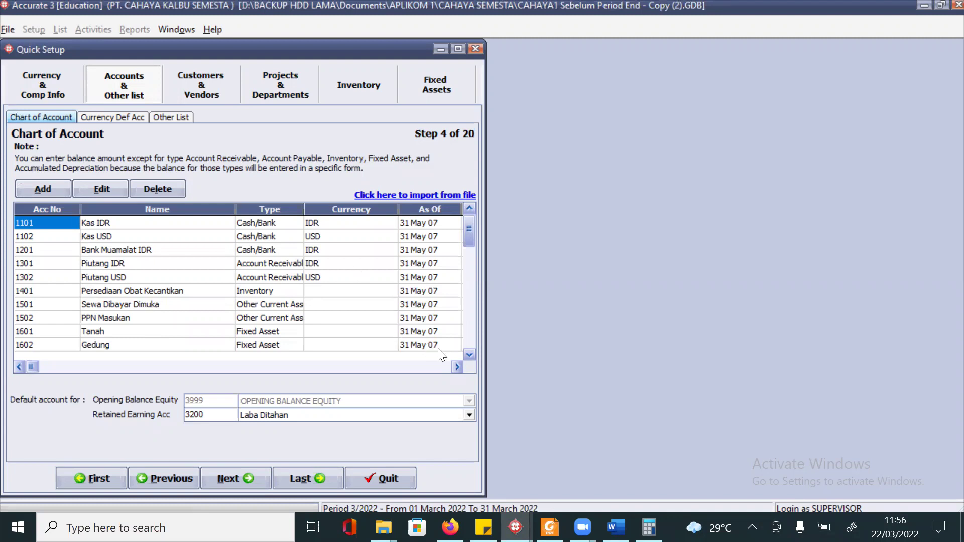
In Accurate's PT. Cahaya Kalbu Semesta company, examine the completed chart of accounts from Kas IDR down to Unrealize Gain or Loss
click(470, 356)
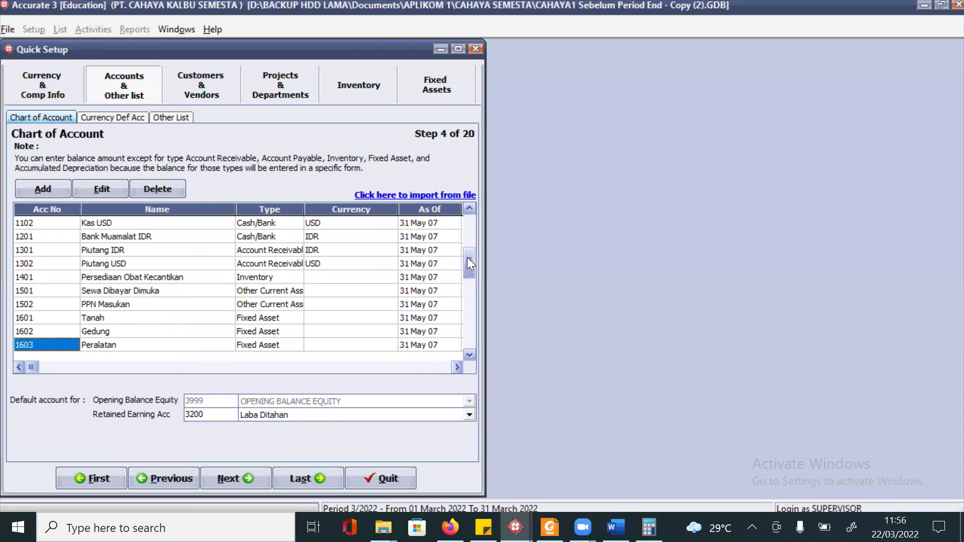
click(470, 208)
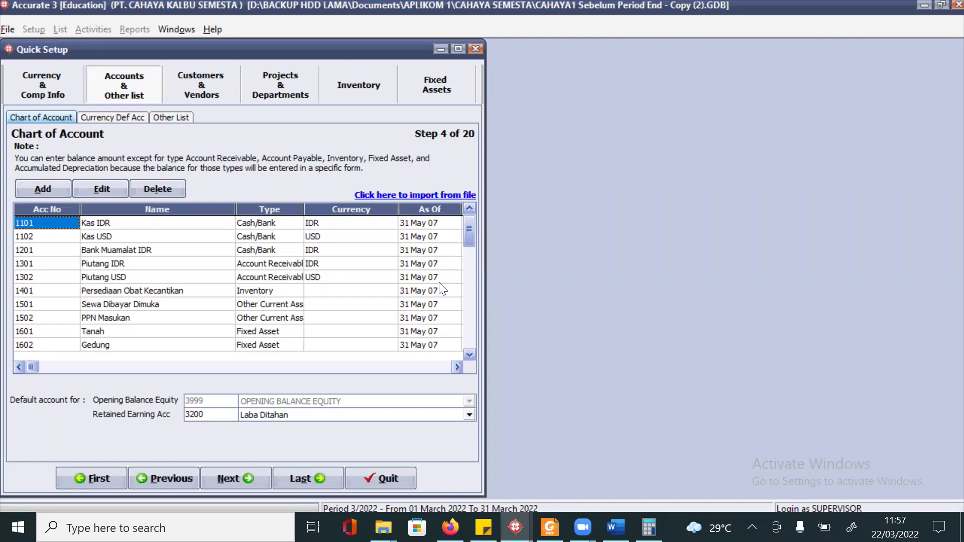
click(470, 356)
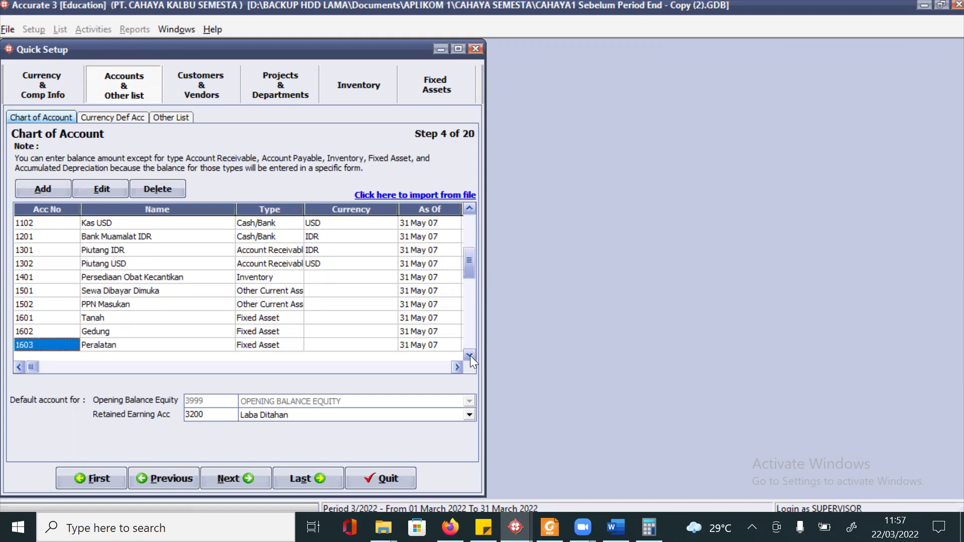
click(470, 356)
click(470, 356)
click(470, 355)
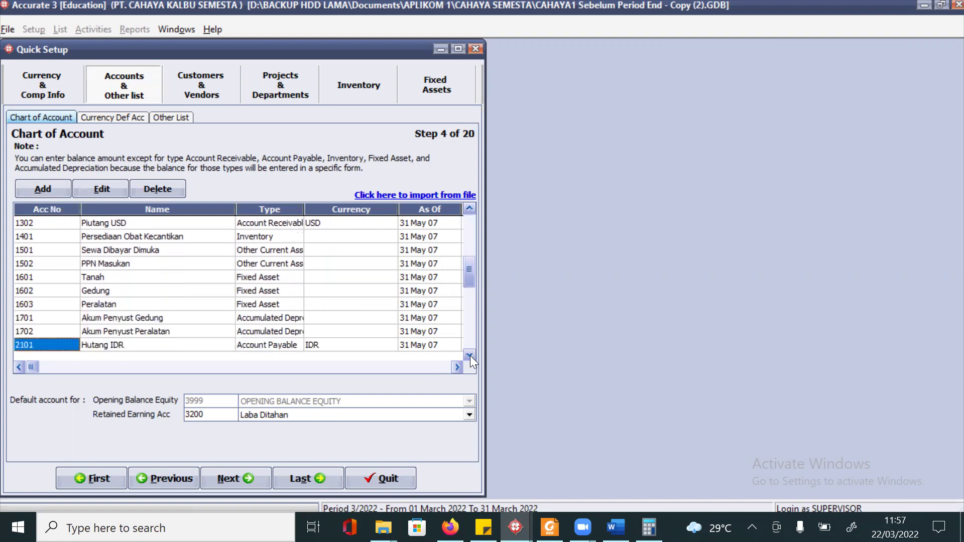
click(470, 355)
click(470, 356)
click(470, 355)
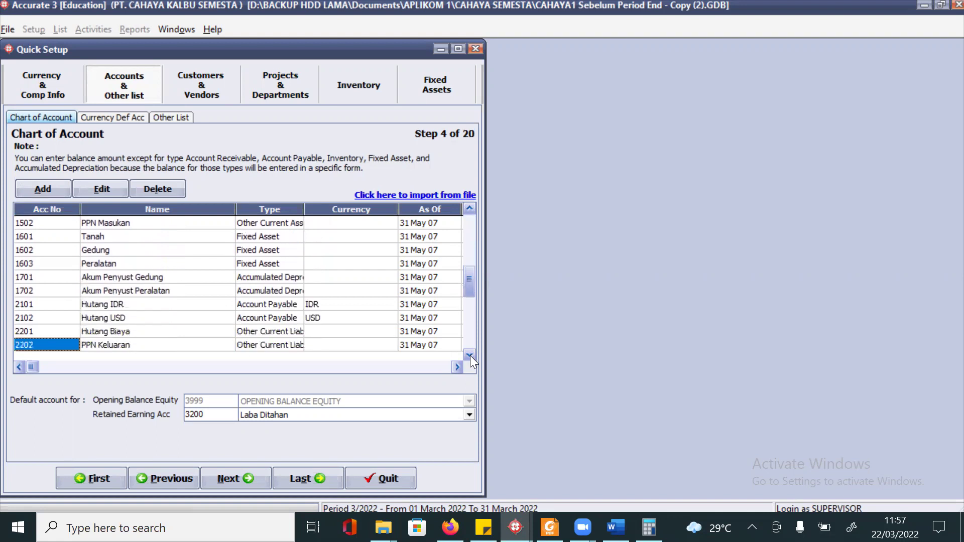
click(470, 356)
click(470, 355)
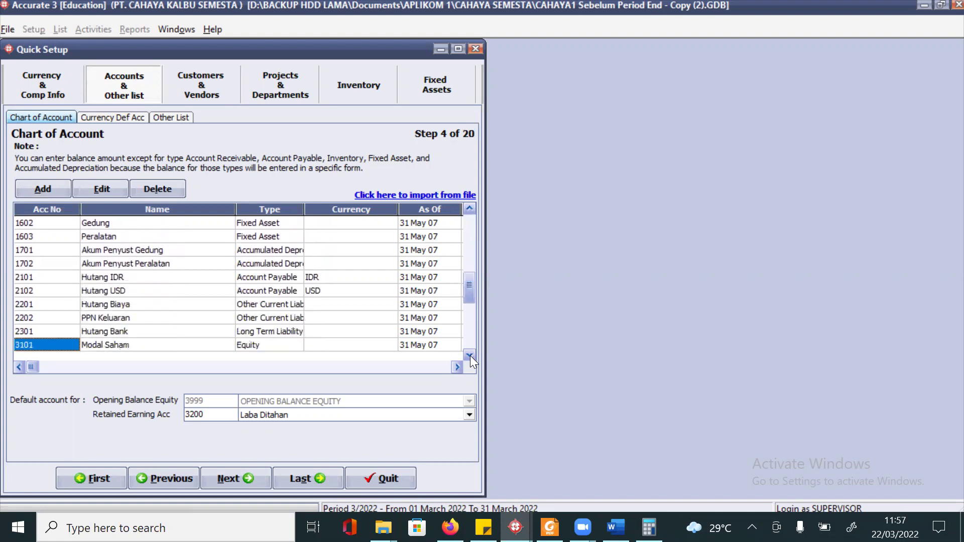
click(470, 356)
click(470, 356)
click(470, 355)
click(470, 356)
click(470, 356)
click(470, 356)
click(470, 356)
click(470, 355)
click(470, 355)
click(470, 355)
click(470, 356)
click(470, 355)
click(470, 356)
click(470, 356)
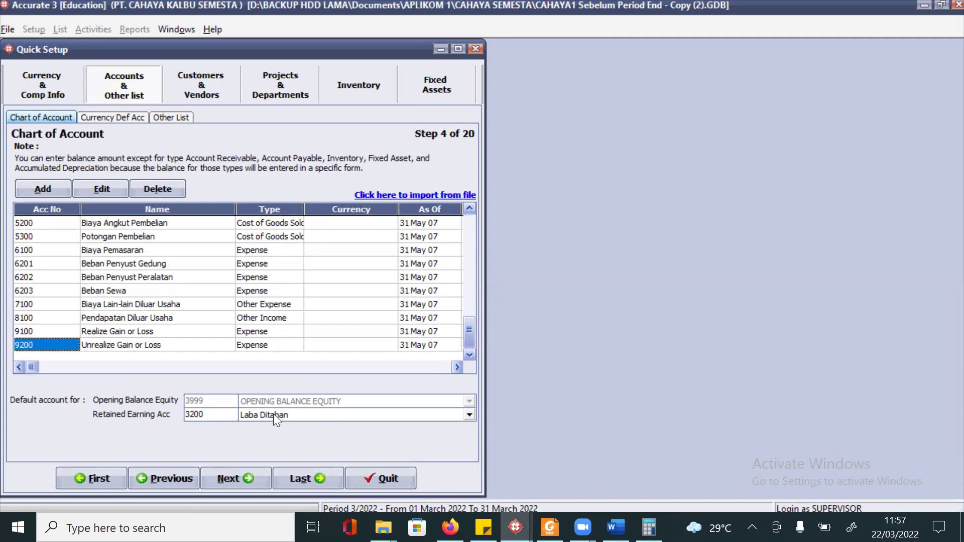
Read "8. Currency Default Account" in the PDF module and view the IDR and USD default accounts in Accurate's example company
click(549, 527)
scroll(374, 357, down, 10)
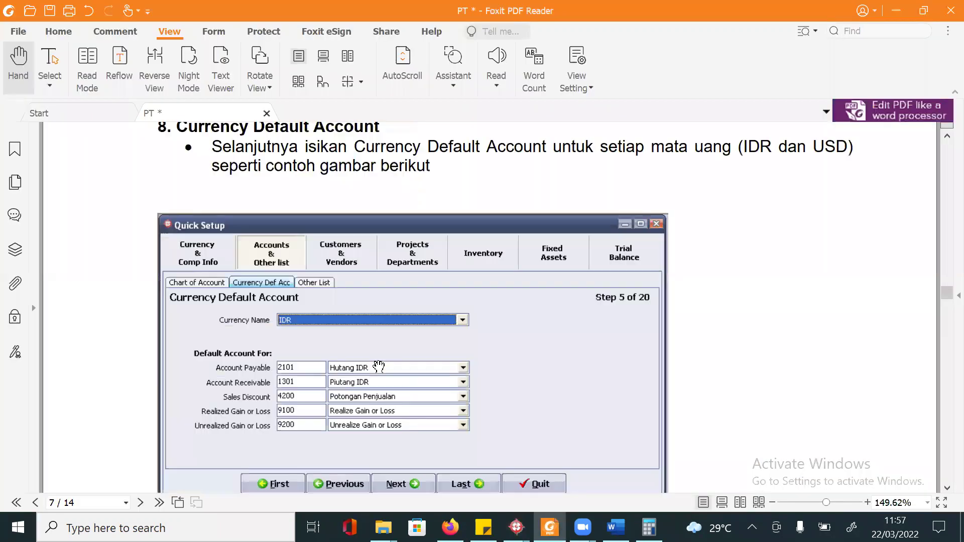
scroll(378, 366, up, 1)
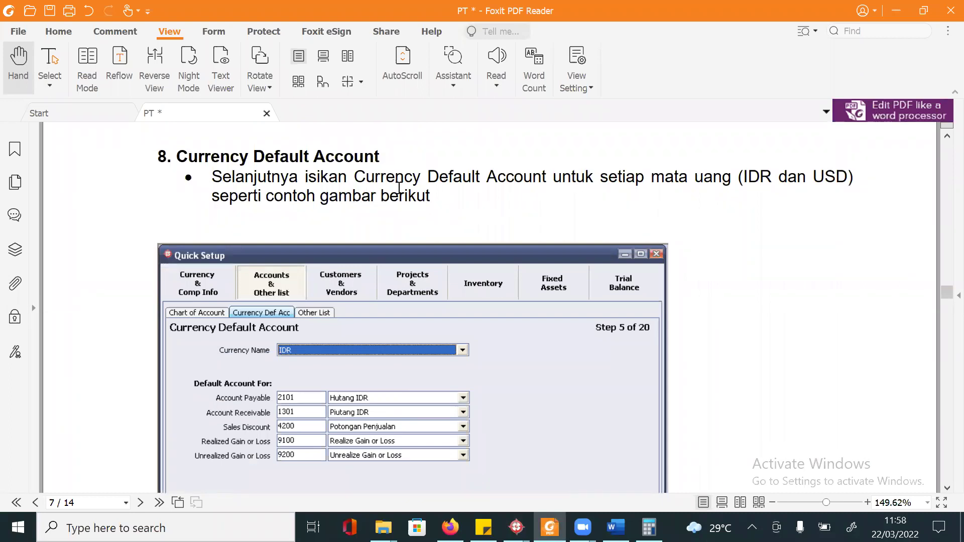
key(alt+Tab)
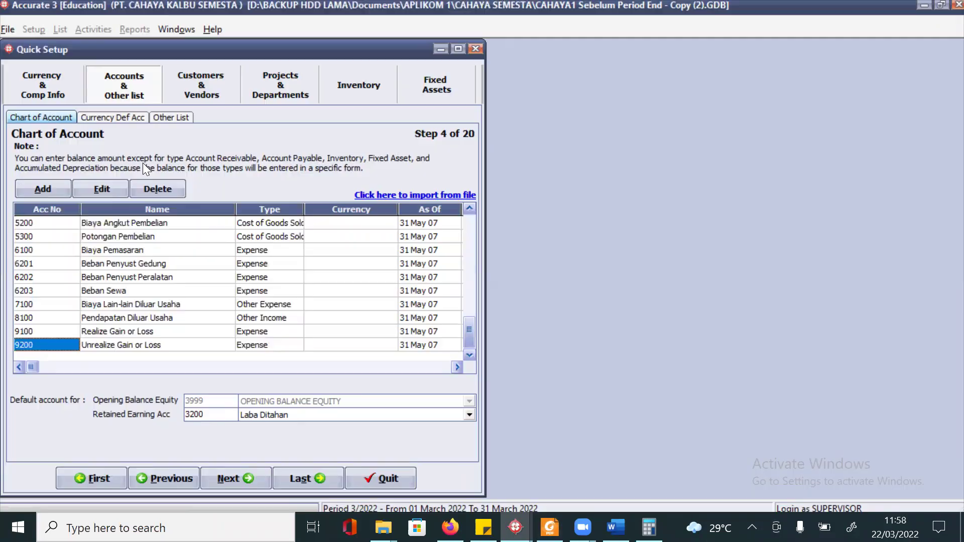
click(107, 116)
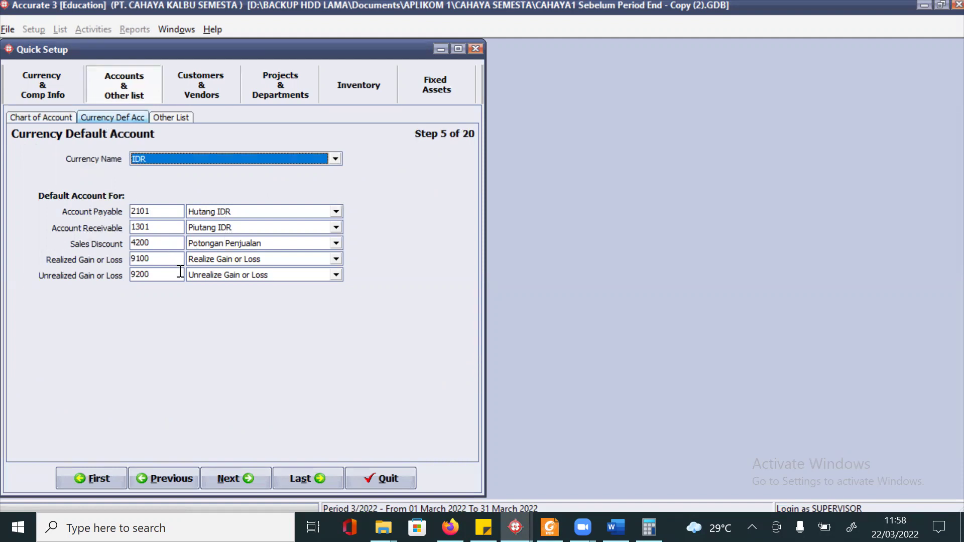
click(180, 159)
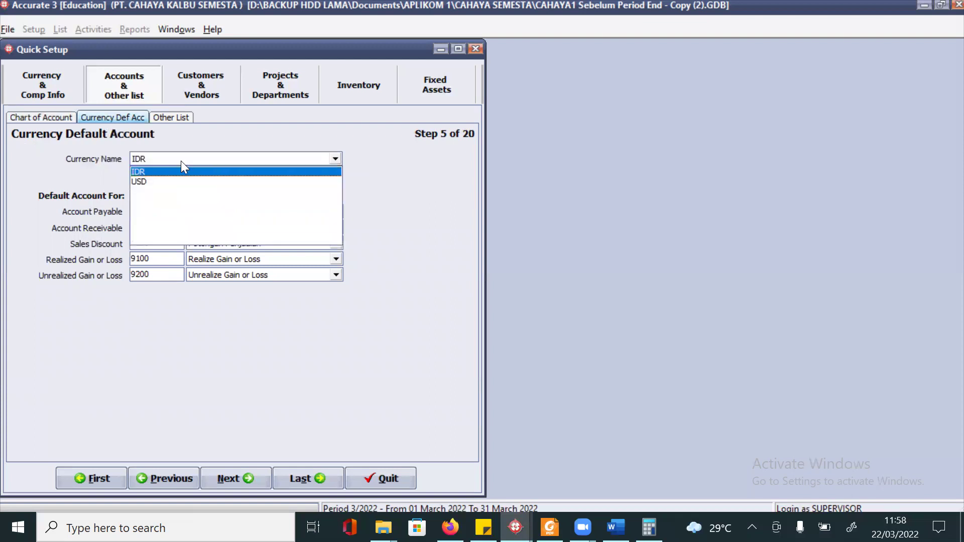
click(138, 181)
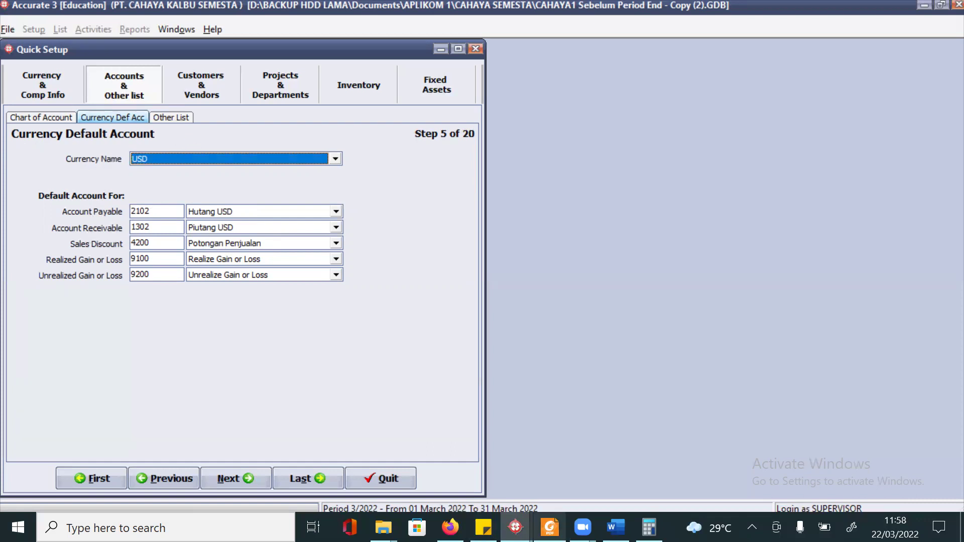
Return to the PDF module and read the payment terms and tax tables under "9. Other List"
click(550, 527)
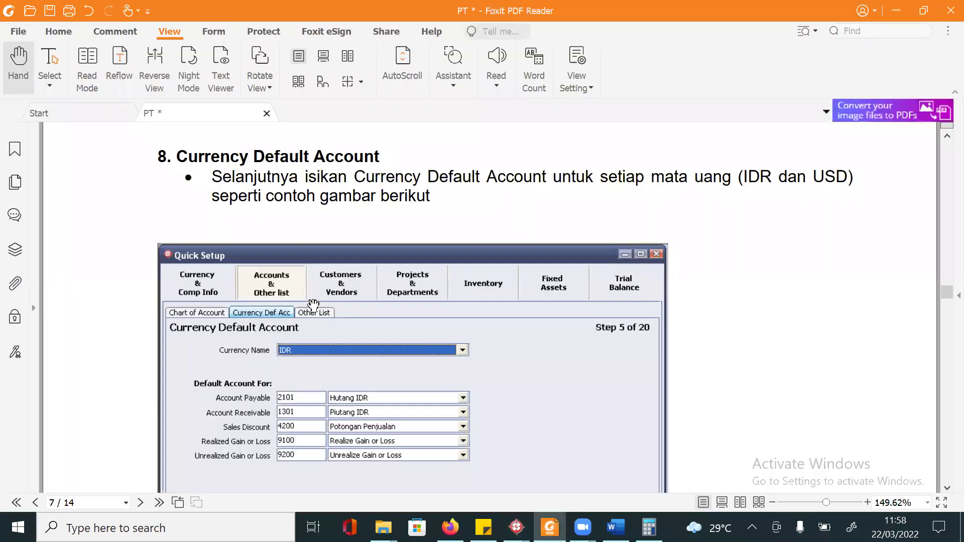
scroll(338, 348, down, 3)
scroll(338, 348, down, 4)
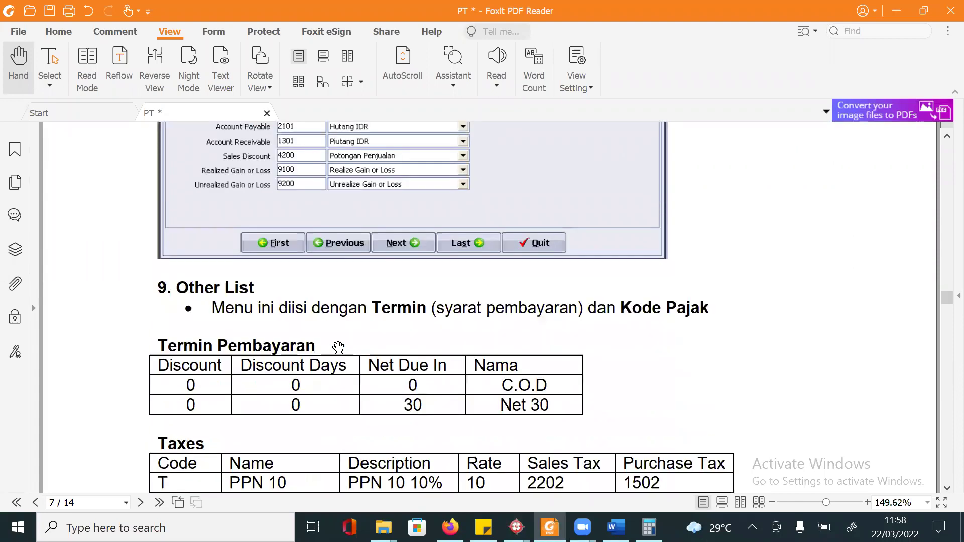
scroll(323, 317, down, 2)
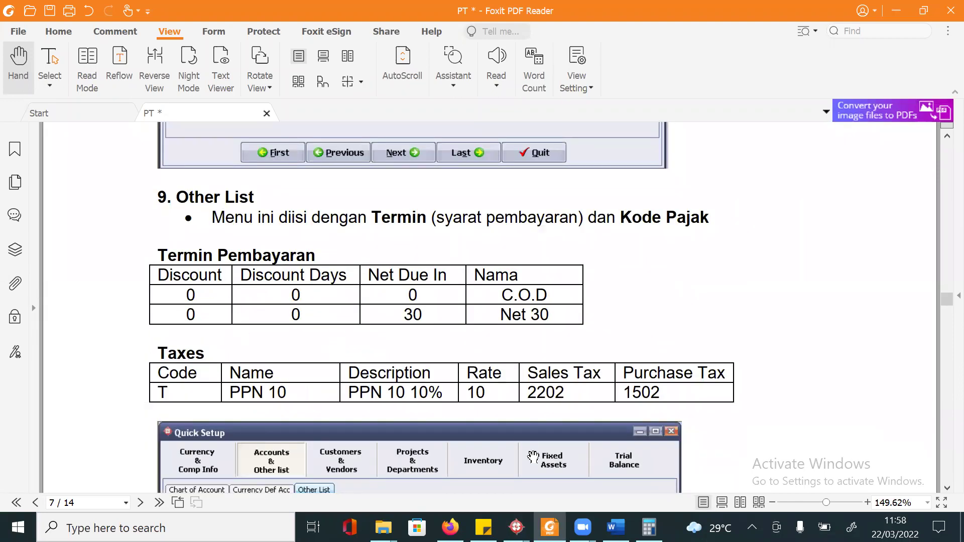
Switch to Accurate's PT CAHAYA KALBU.GDB company and examine its USD currency default accounts and filled-in Other List
mouse_move(516, 527)
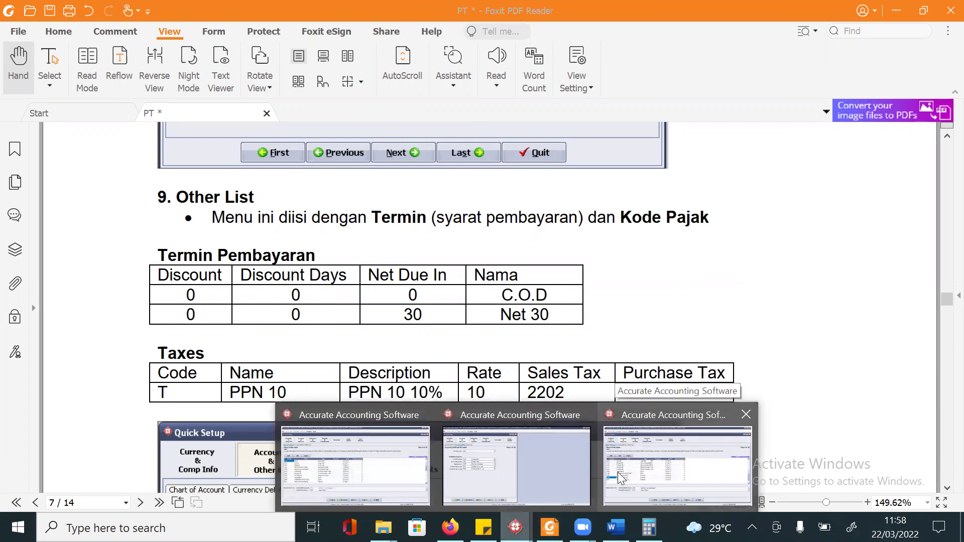
click(405, 480)
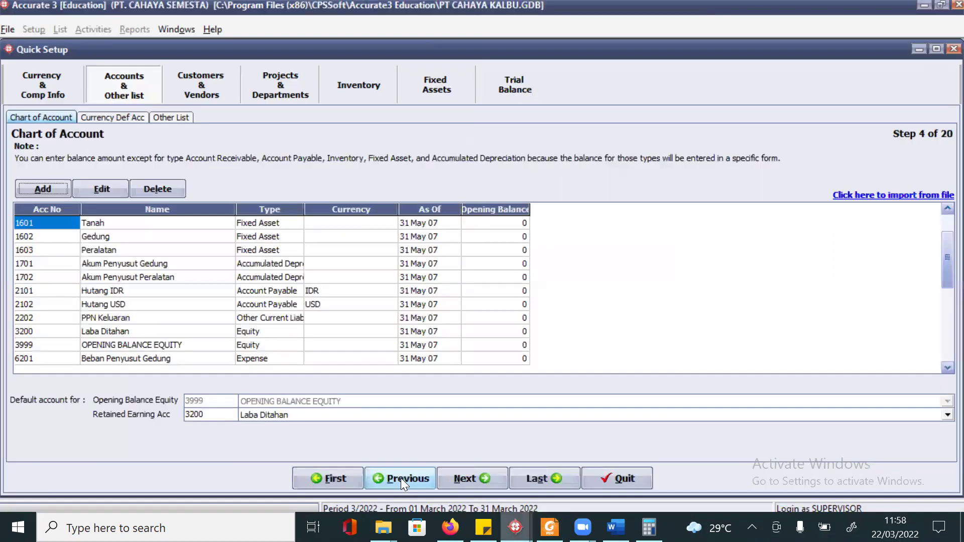
click(181, 121)
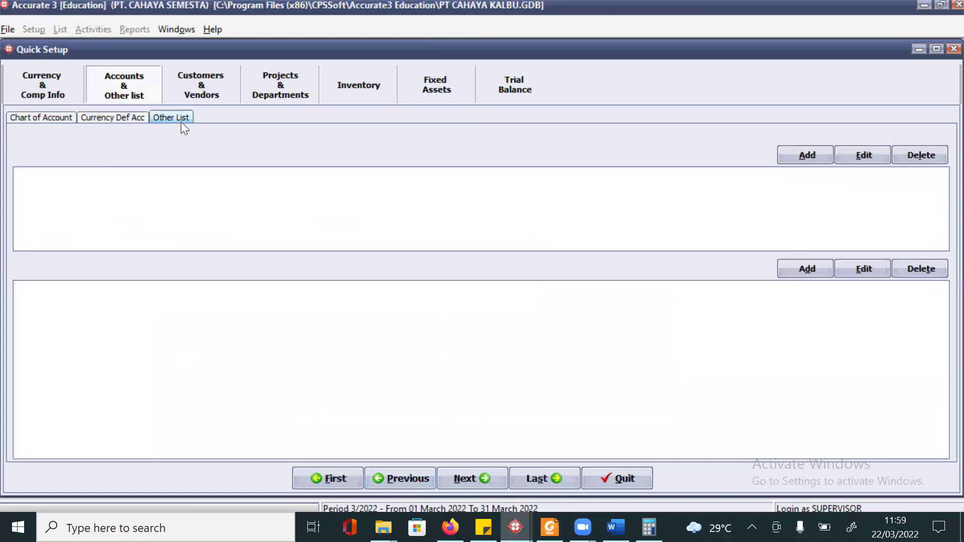
click(120, 114)
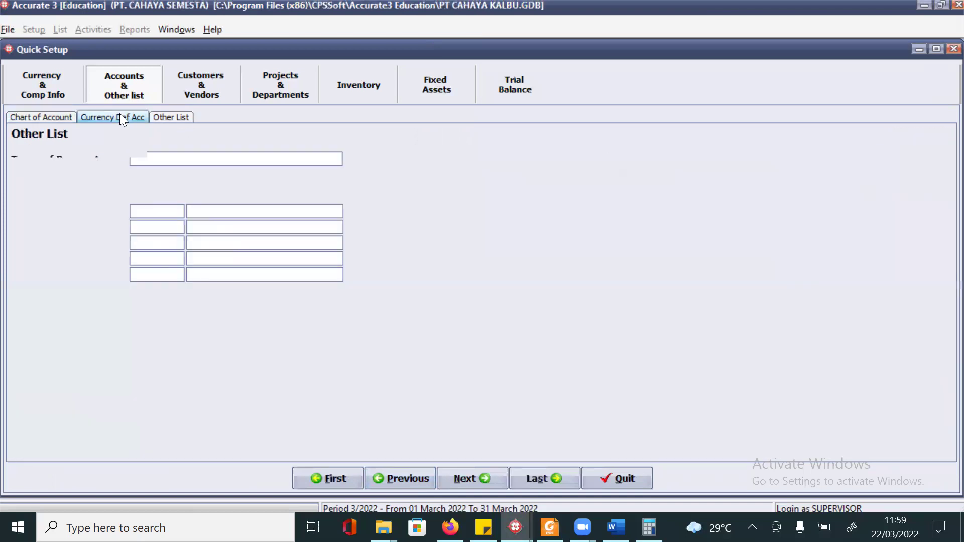
click(220, 159)
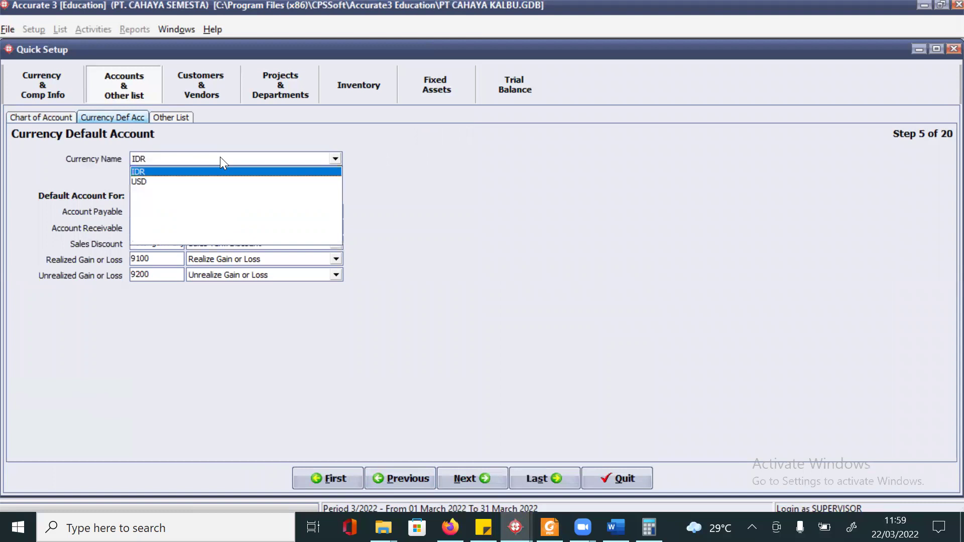
click(145, 180)
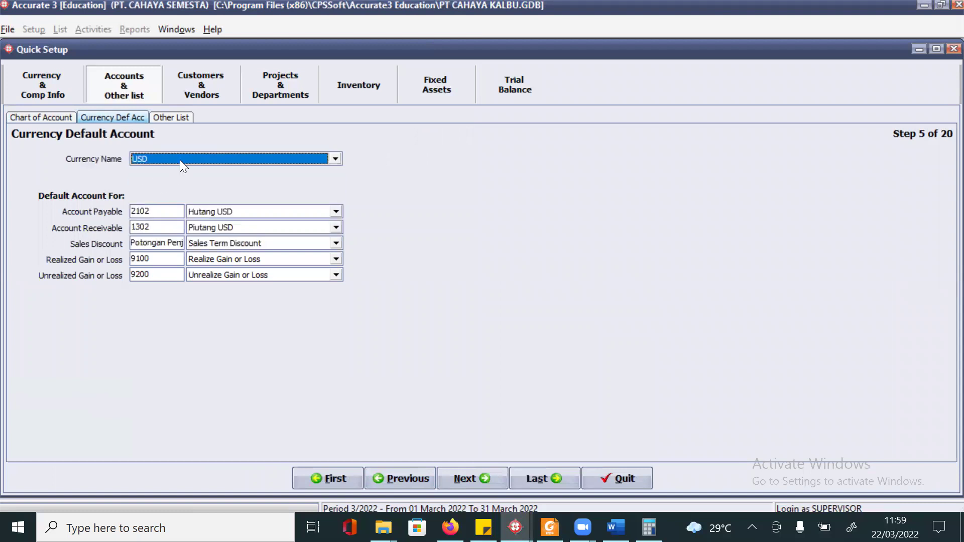
click(175, 117)
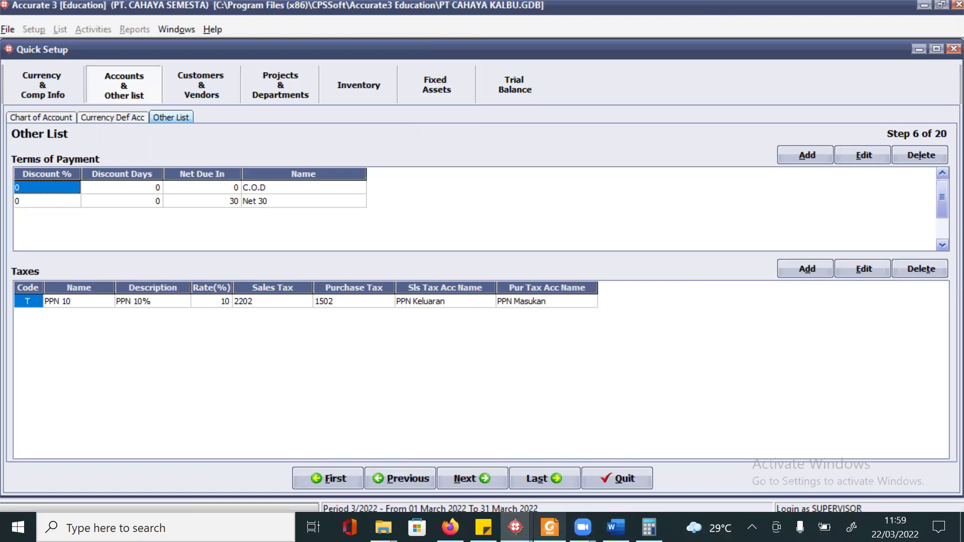
Following the PDF module, add the payment term C.O.D with 0 discount, 0 discount days and net due in 0 to the new Accurate company
click(549, 527)
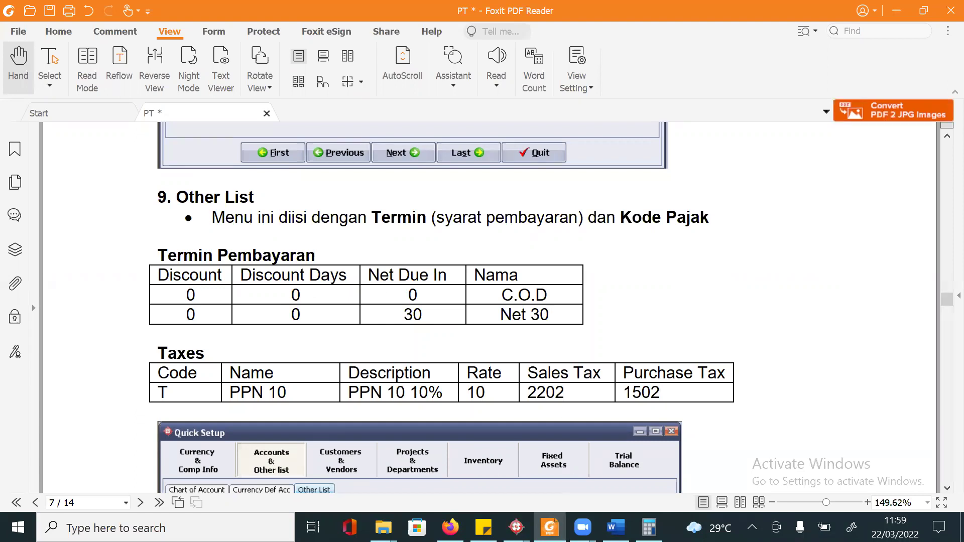
mouse_move(516, 527)
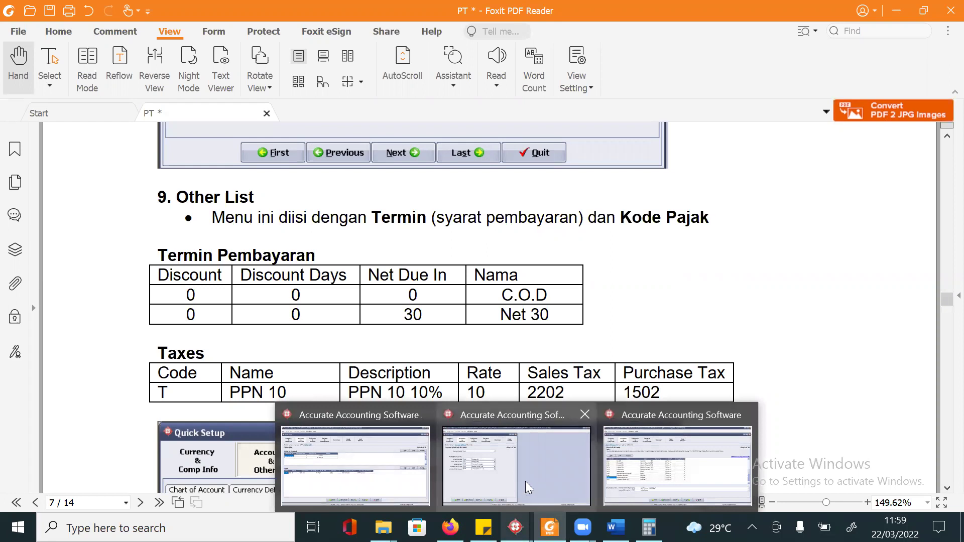
click(699, 478)
click(184, 118)
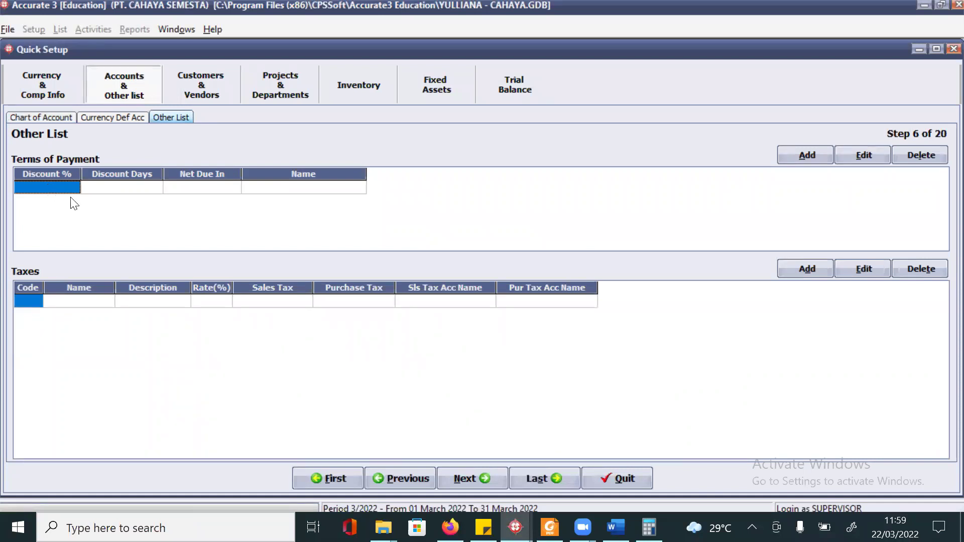
text(0)
key(Tab)
key(Tab)
key(Tab)
key(Tab)
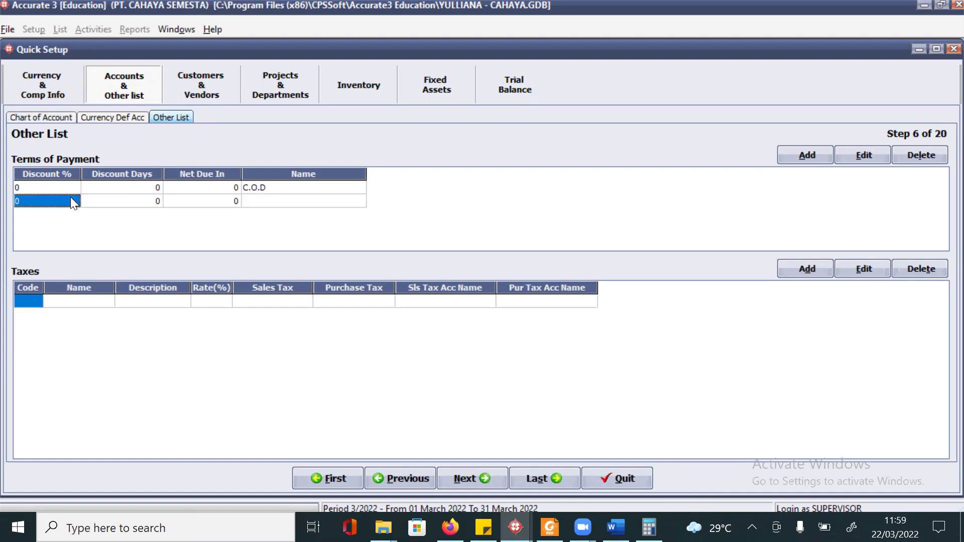
Add the payment term Net 30 with 0 discount, 0 discount days and net due in 30
key(Tab)
key(Tab)
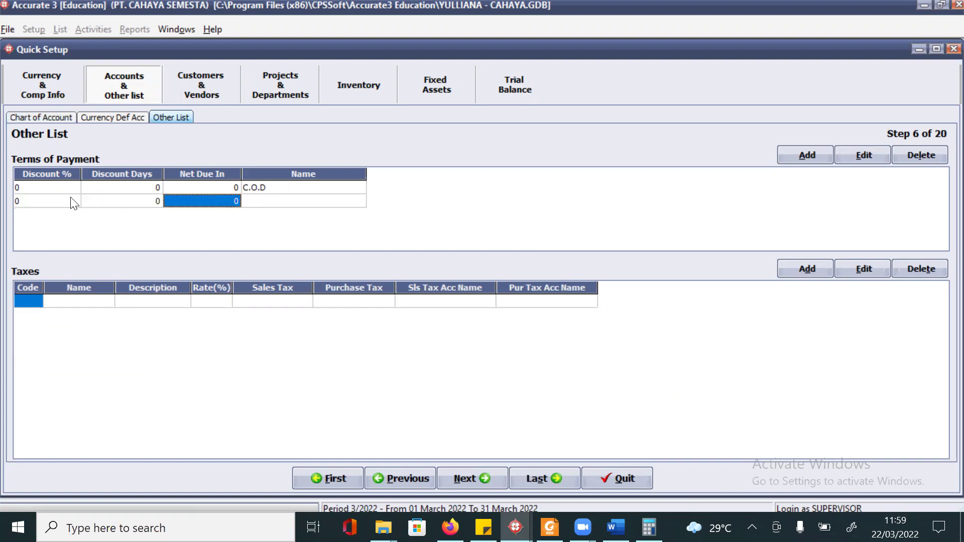
text(30)
key(Tab)
key(Tab)
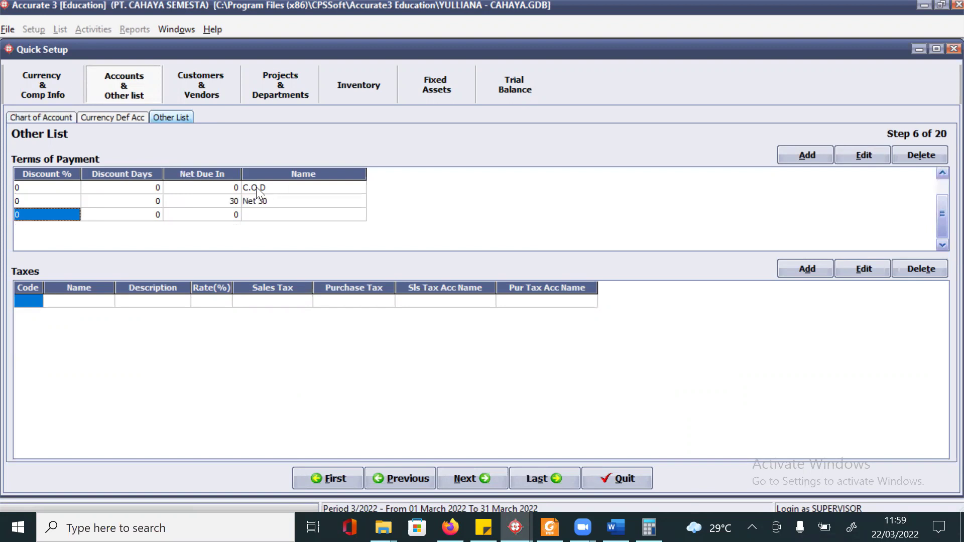
Following the PDF module, enter a tax with code T, name PPN 10, description PPN 10% and rate 10 in the new Accurate company
key(alt+Tab)
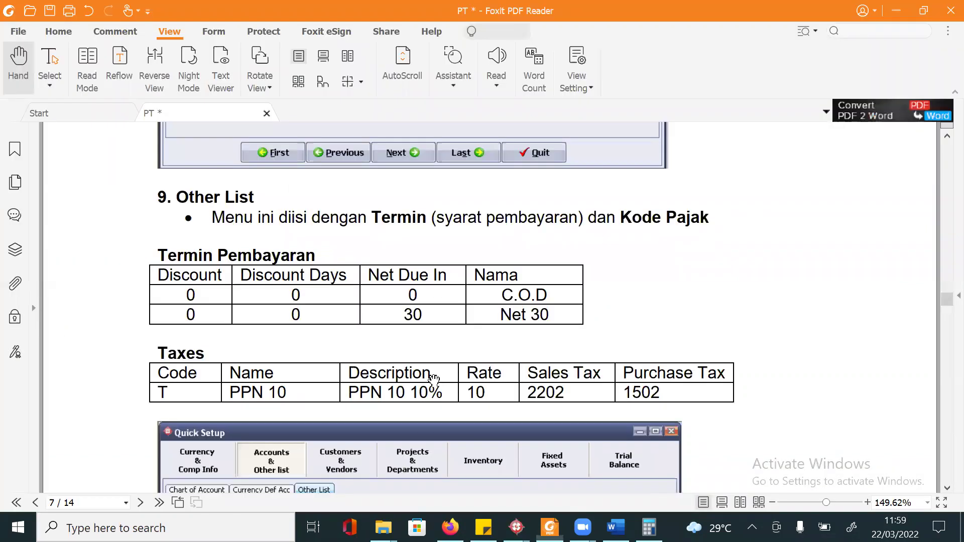
key(alt+Tab)
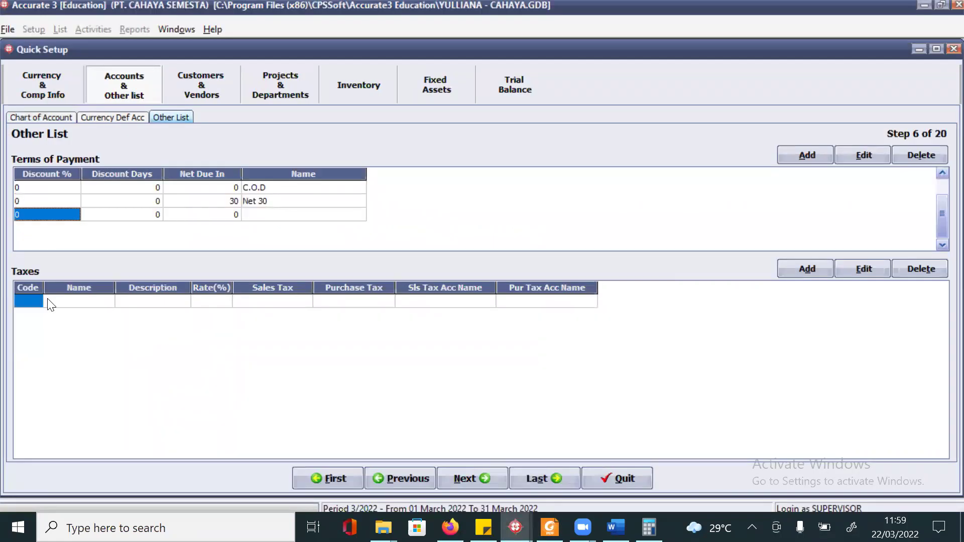
click(38, 301)
text(T)
click(79, 302)
key(alt+Tab)
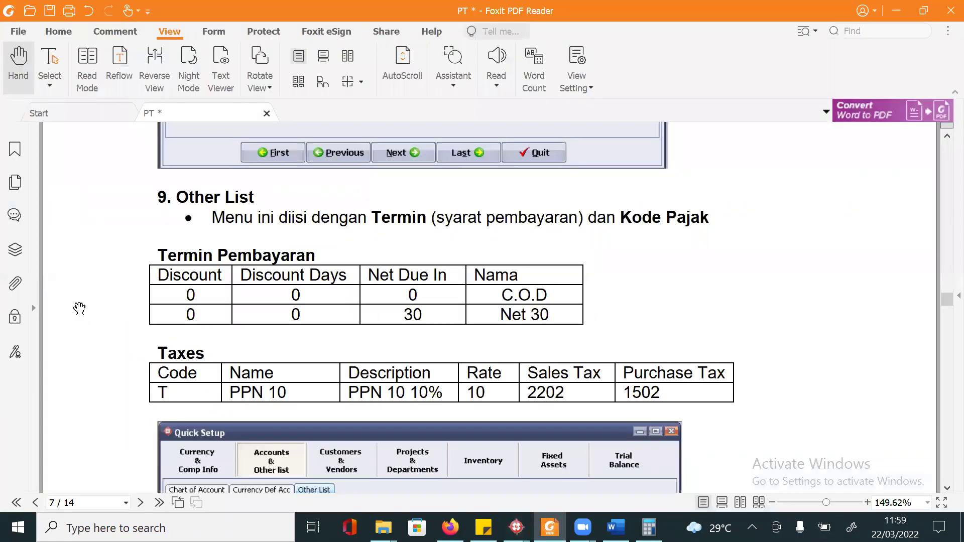
key(alt+Tab)
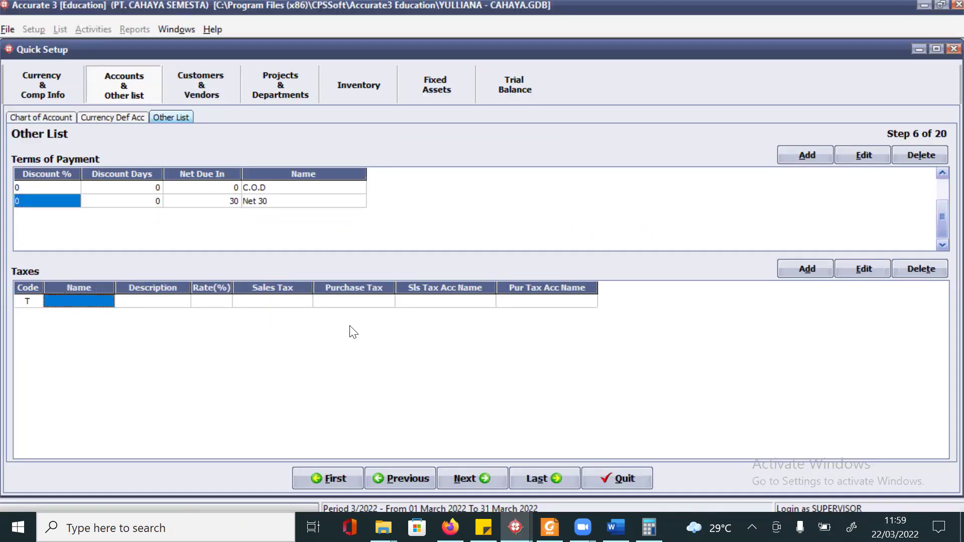
text(PPN 10)
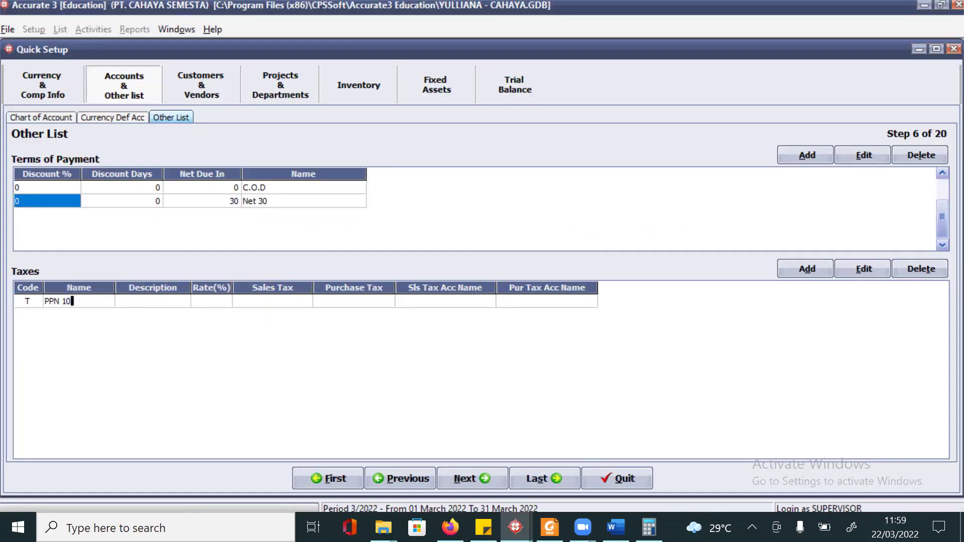
key(alt+Tab)
key(alt+Tab)
key(Tab)
text(PPN 10%)
key(Tab)
text(10)
key(Tab)
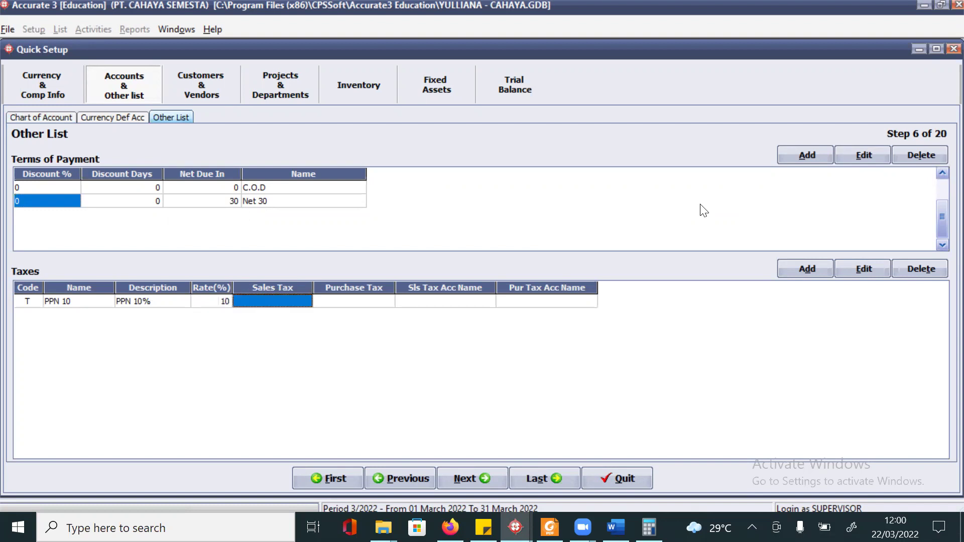
Examine the GL accounts offered for the PPN 10 tax's Sales Tax account
click(300, 300)
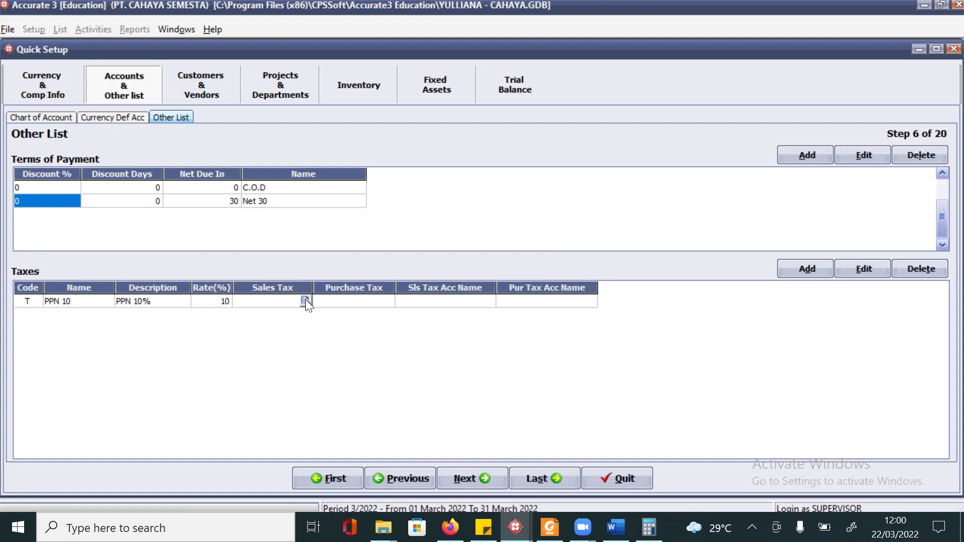
click(305, 300)
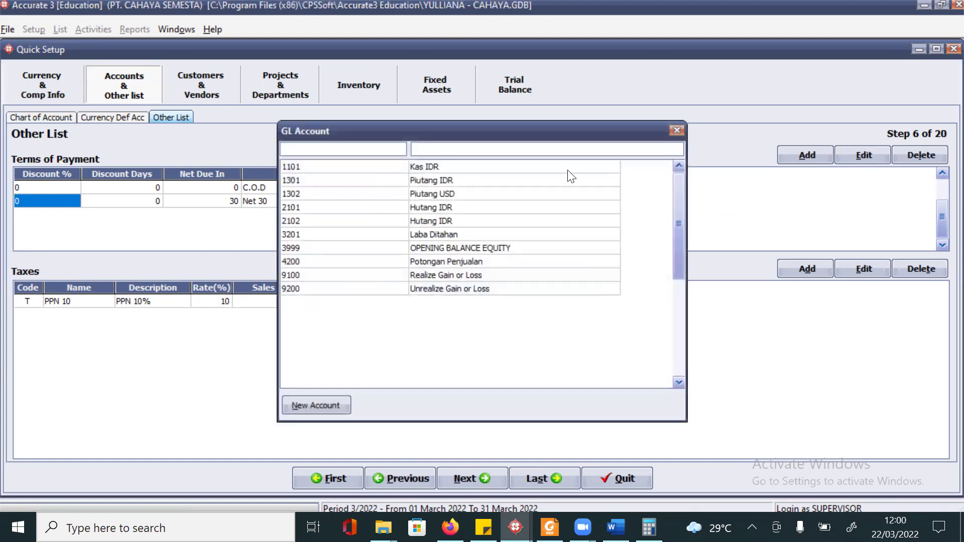
click(678, 130)
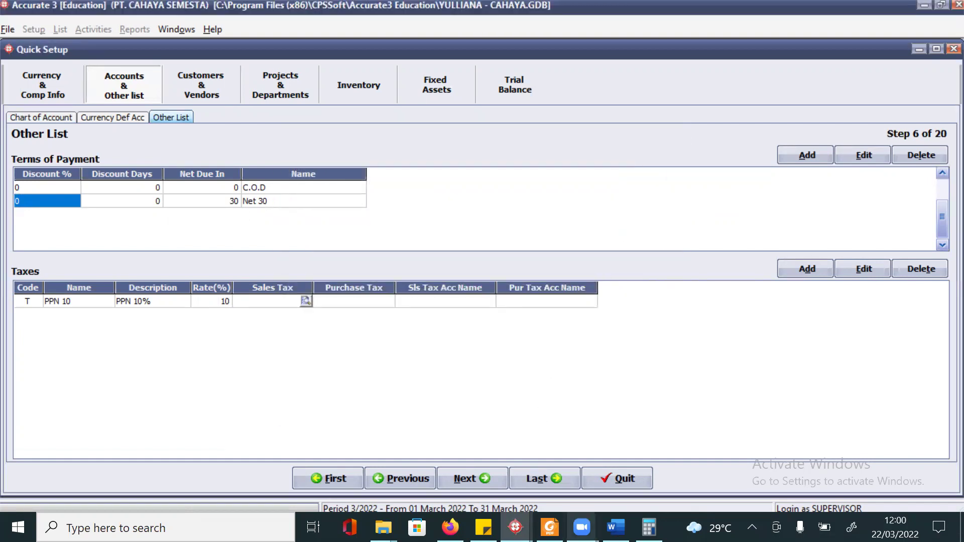
Check the tax table in the PDF module and the tax accounts in the PT. CAHAYA KALBU SEMESTA company's Other List
click(550, 527)
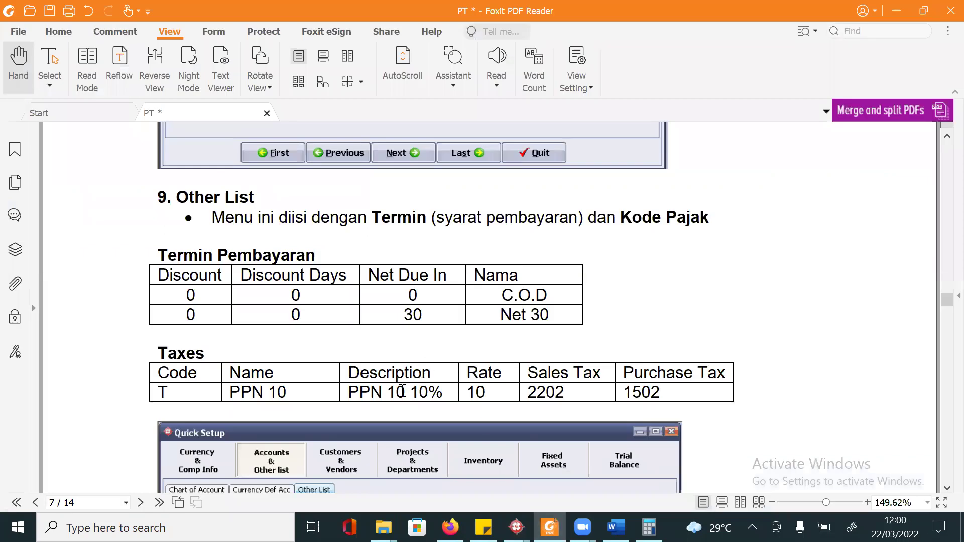
scroll(404, 387, down, 1)
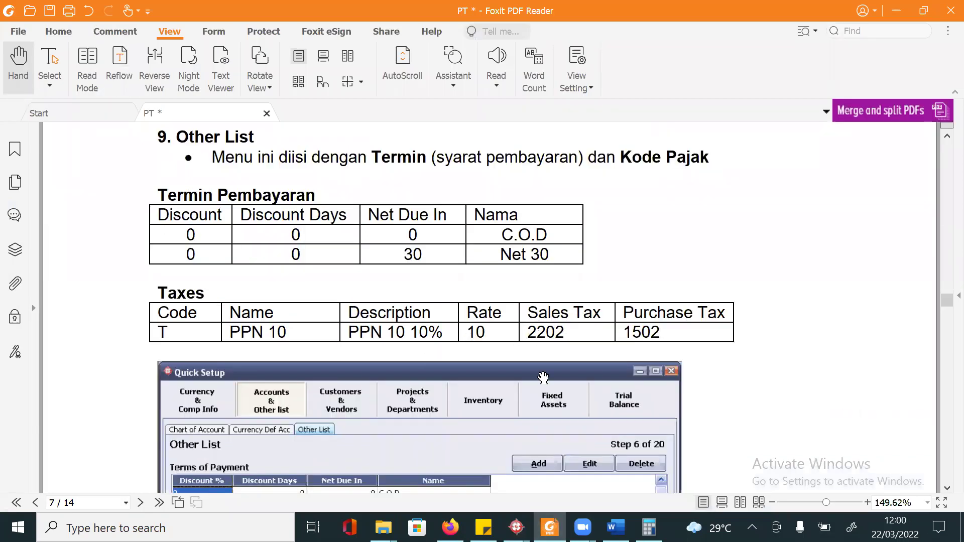
mouse_move(516, 527)
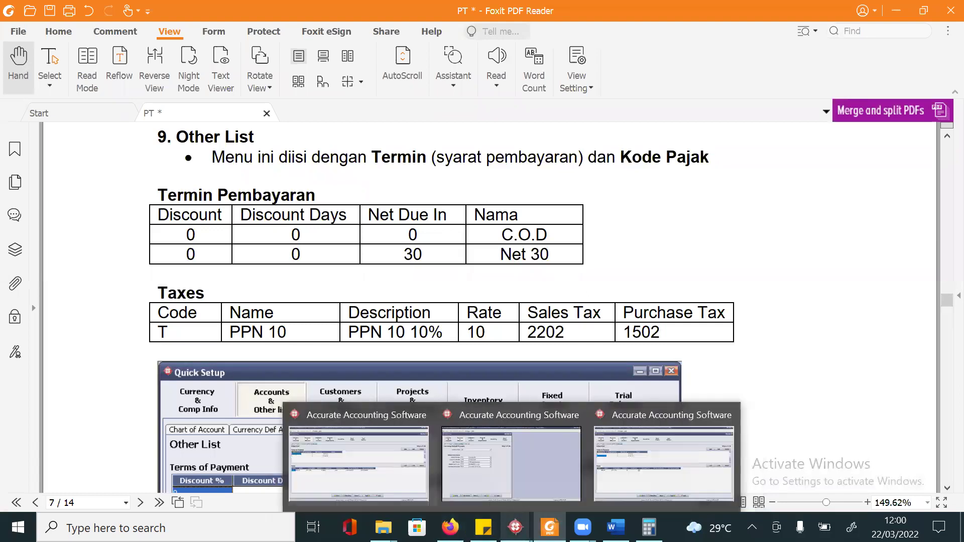
click(516, 466)
click(182, 117)
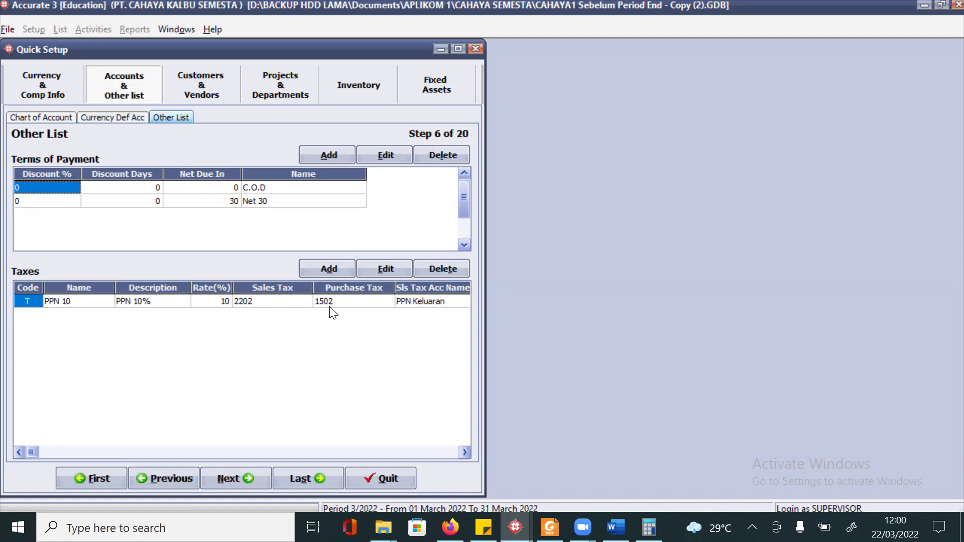
click(464, 452)
click(465, 452)
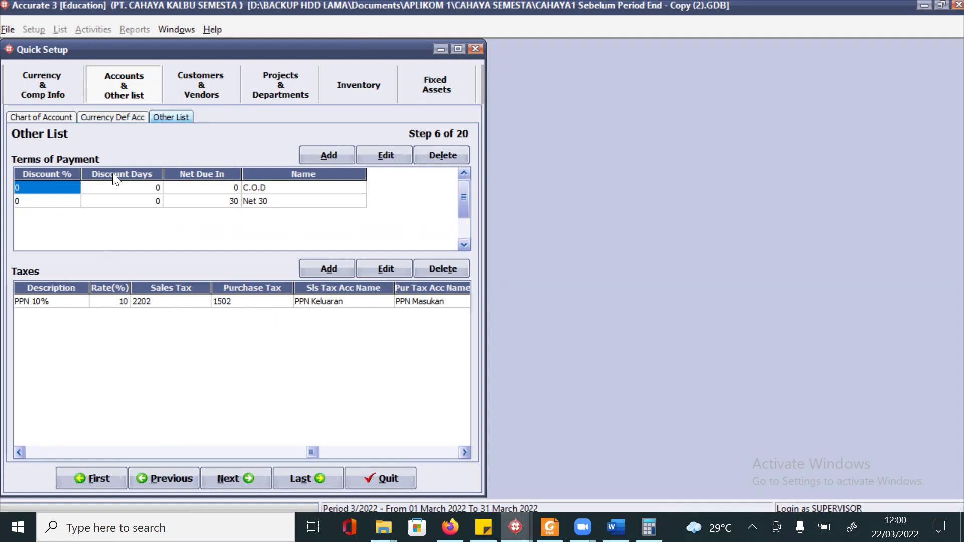
Reread the tax section of the PDF module and examine the customer types in the PT. CAHAYA KALBU SEMESTA company
click(550, 527)
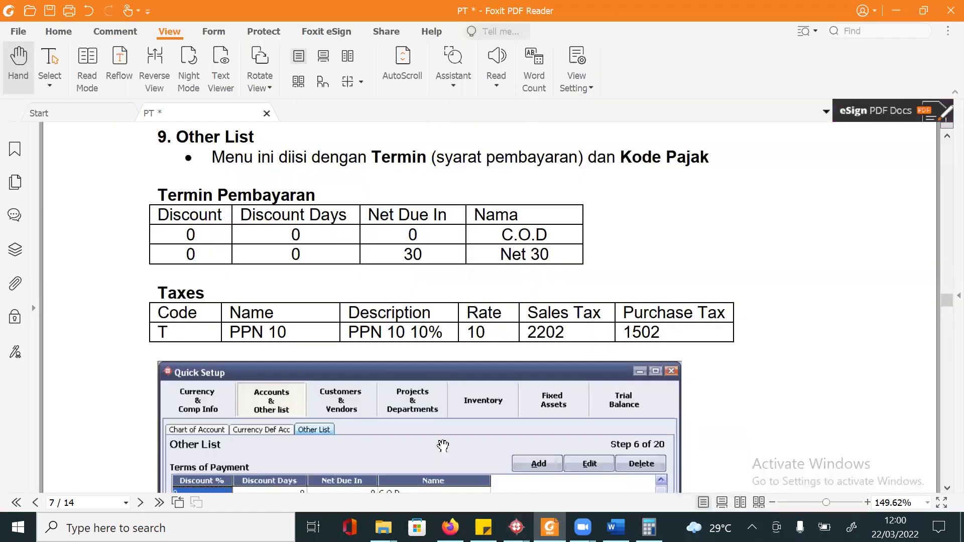
scroll(443, 445, down, 3)
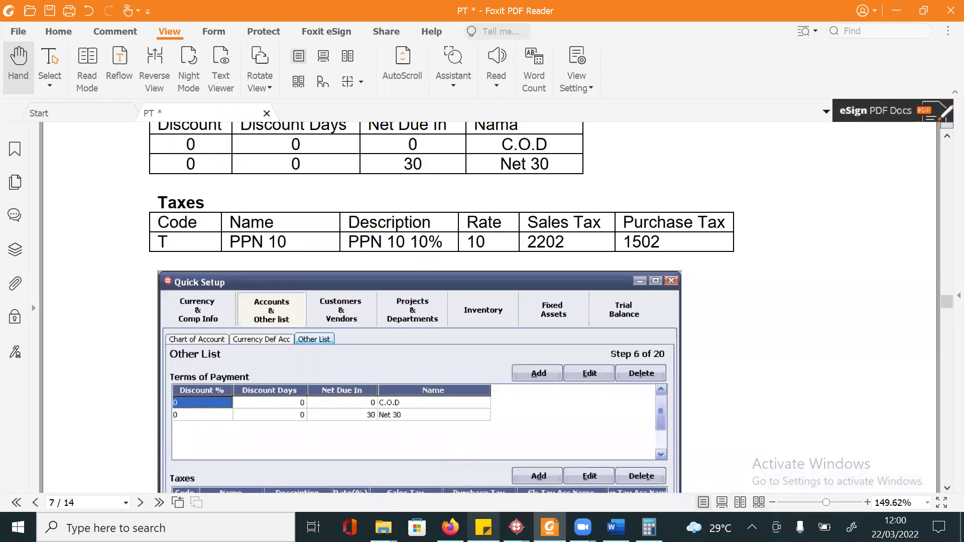
mouse_move(516, 527)
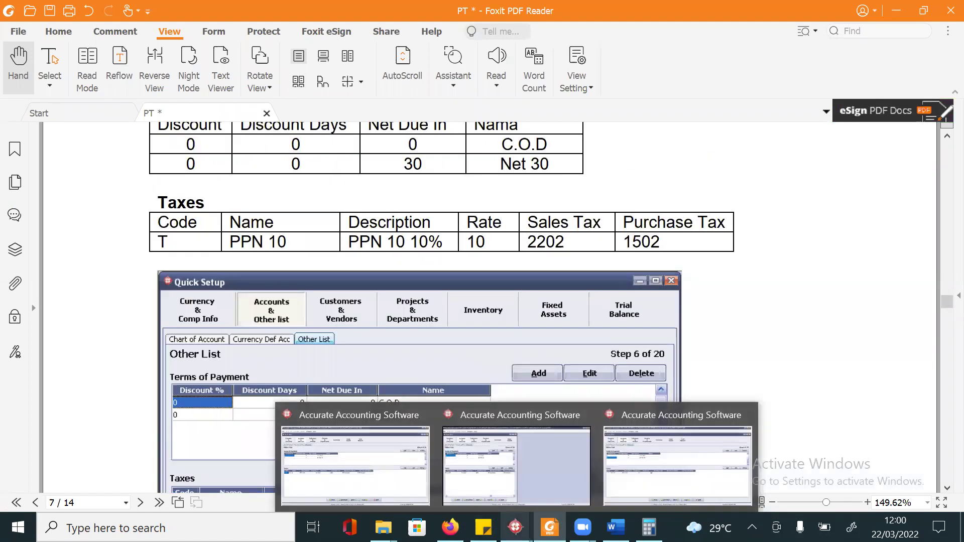
click(483, 479)
click(206, 86)
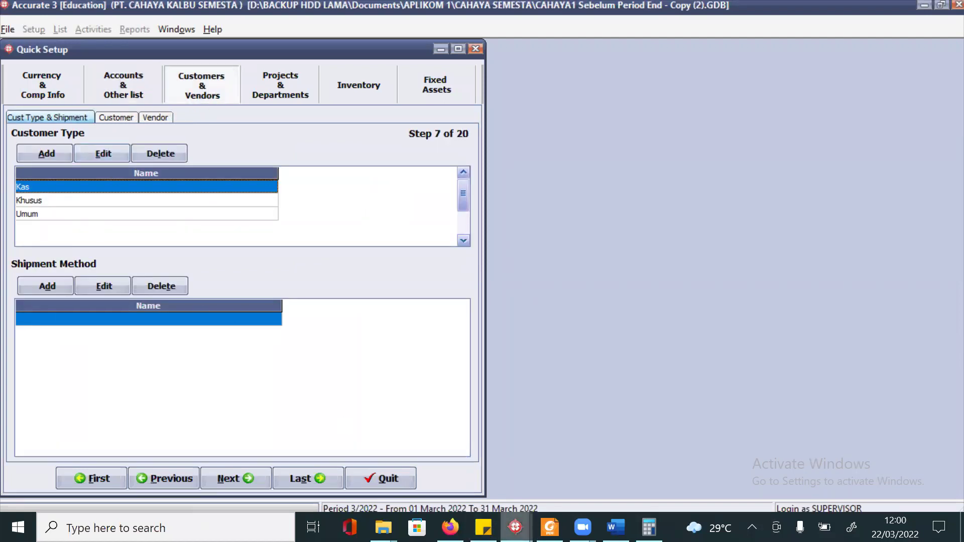
Return to the new PT. CAHAYA SEMESTA company in Accurate and delete the incomplete PPN 10 tax
mouse_move(515, 527)
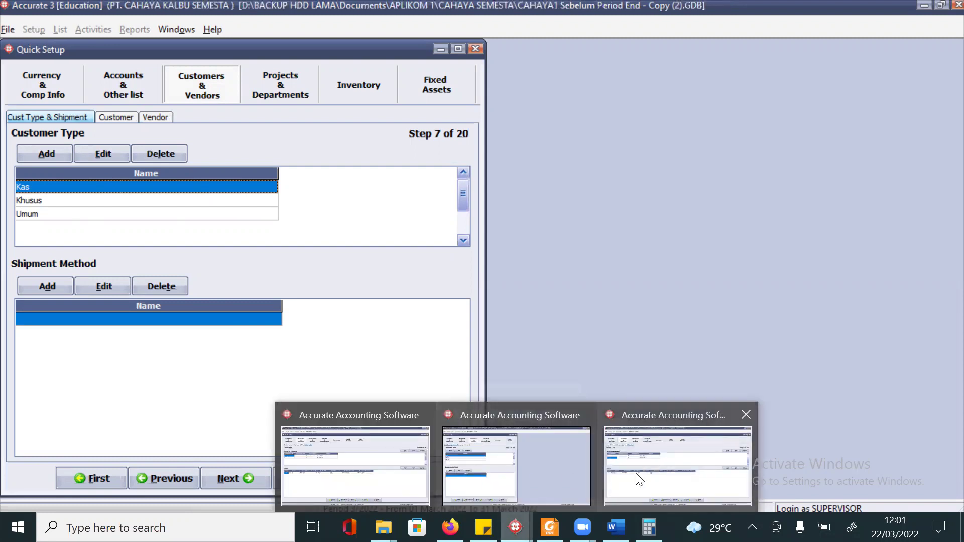
click(623, 477)
click(181, 82)
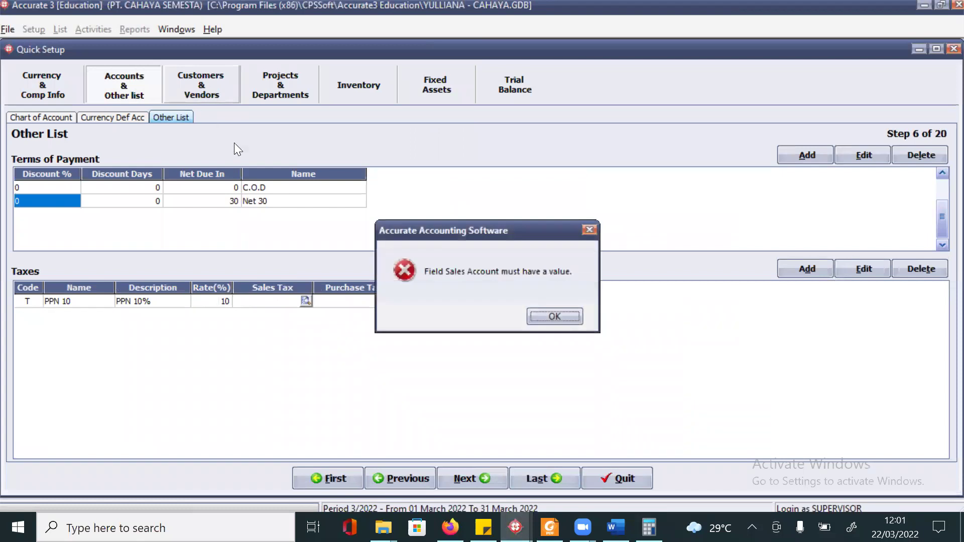
click(541, 316)
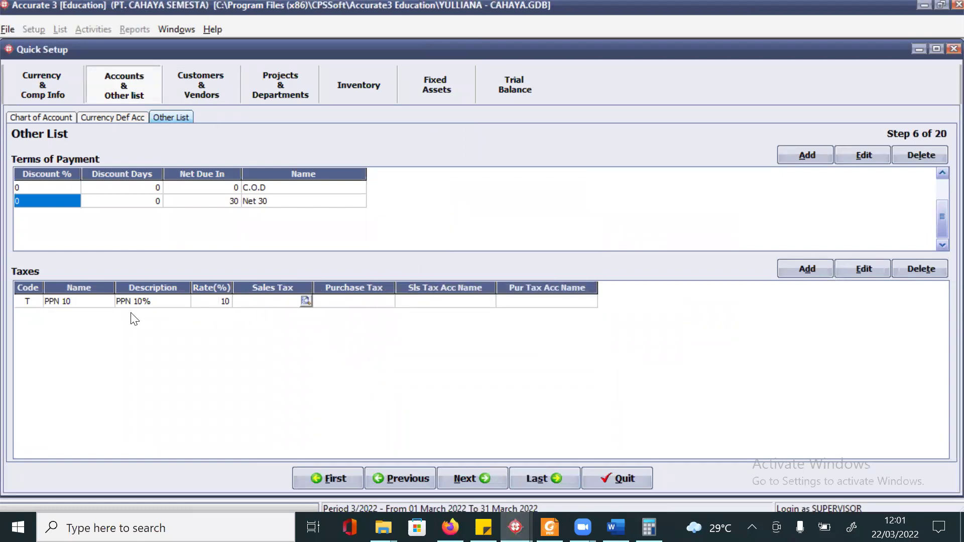
click(901, 271)
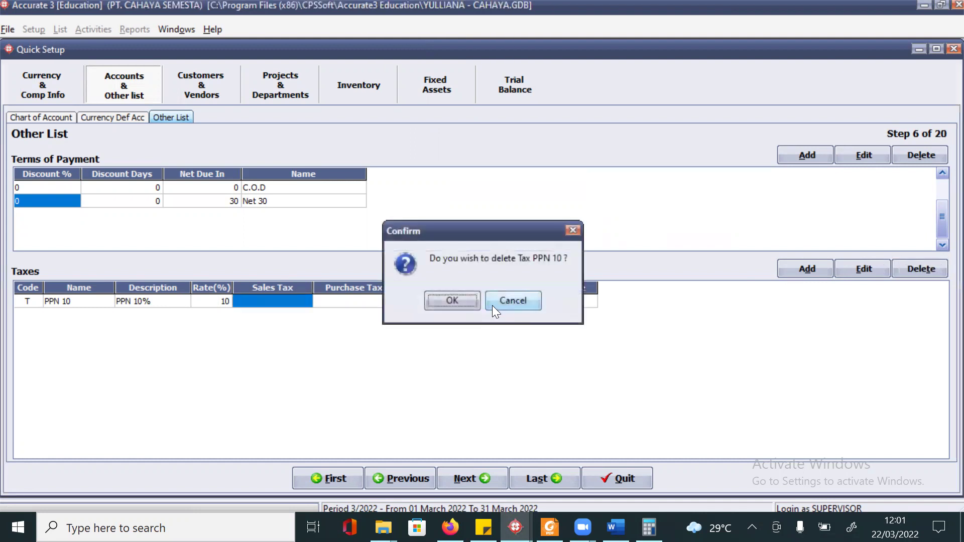
click(426, 301)
Rename the General customer type to Umum in the Customers & Vendors setup
click(207, 81)
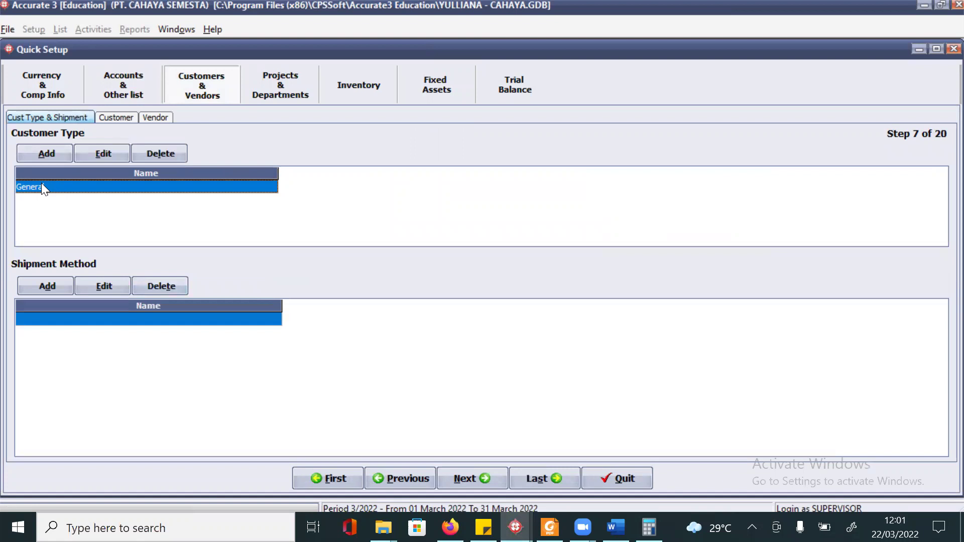
click(43, 188)
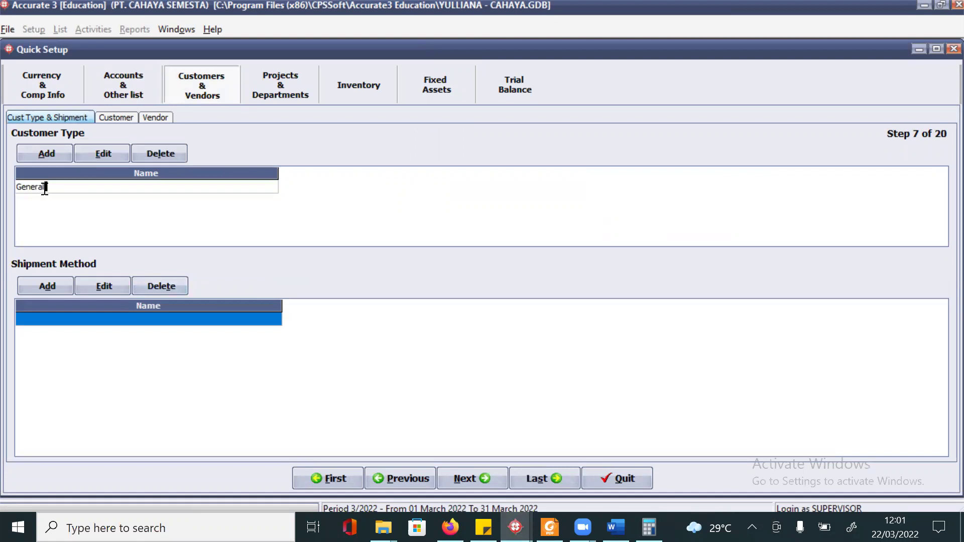
key(BackSpace)
key(BackSpace)
key(BackSpace)
key(BackSpace)
key(BackSpace)
key(BackSpace)
text(u)
key(BackSpace)
text(Umum)
Add the customer types Kas and Khusus below Umum
key(Down)
text(Kas)
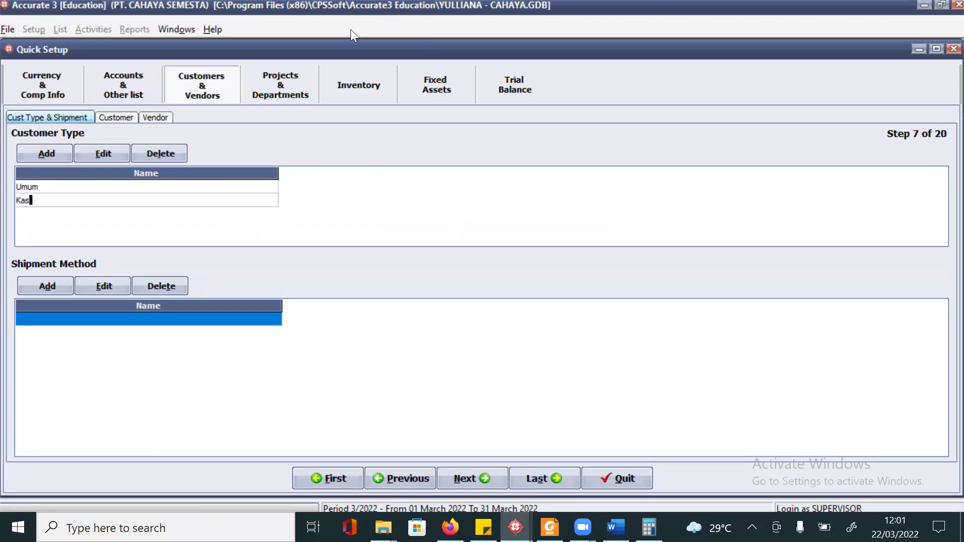
key(Down)
text(Khusu)
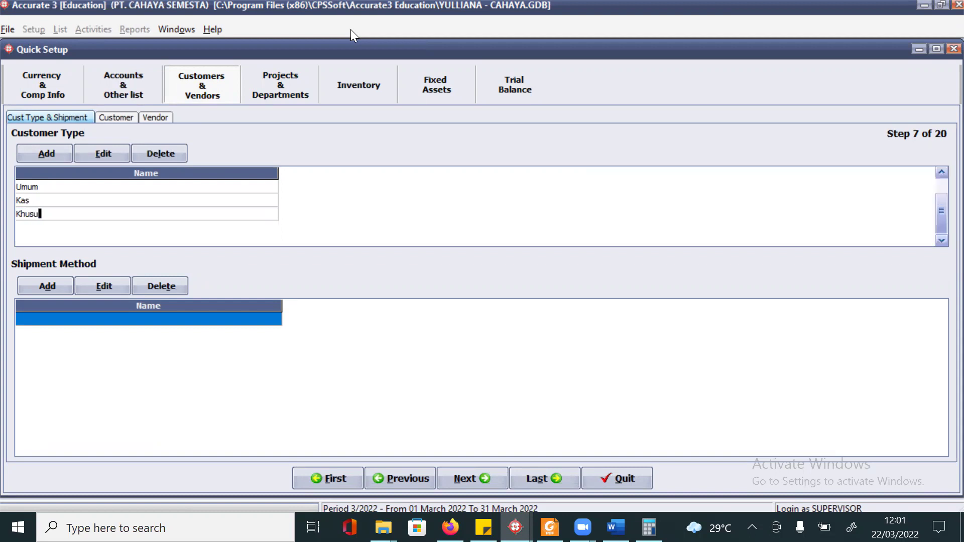
key(Down)
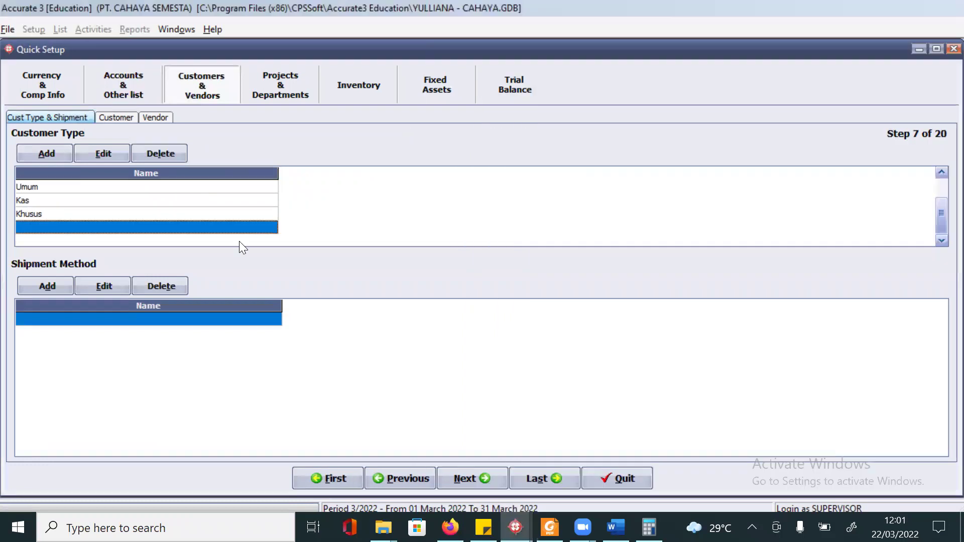
Read the customer table under "11. Buat Data Pelanggan (Customer)" in the PDF module and open Accurate's Customer list
key(alt+Tab)
scroll(317, 319, down, 3)
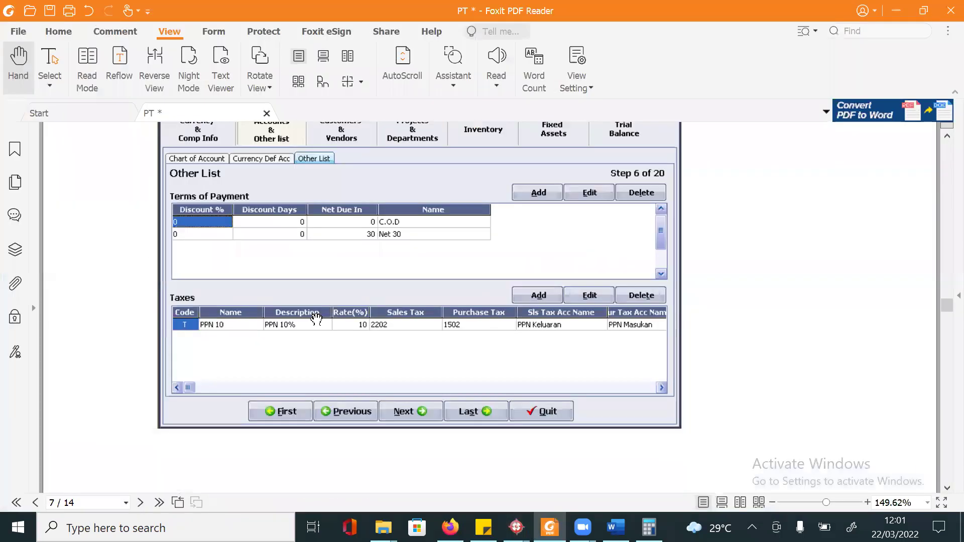
scroll(316, 318, down, 10)
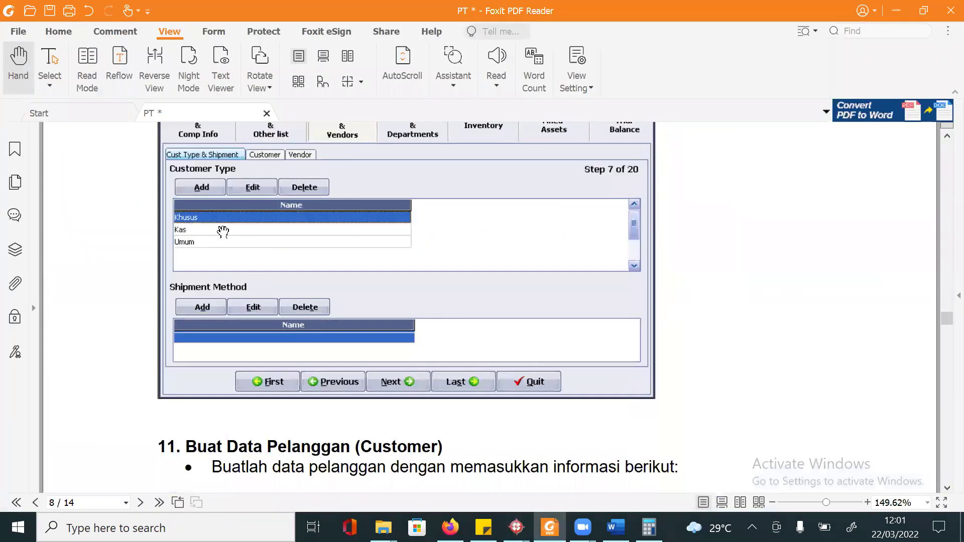
scroll(292, 266, down, 10)
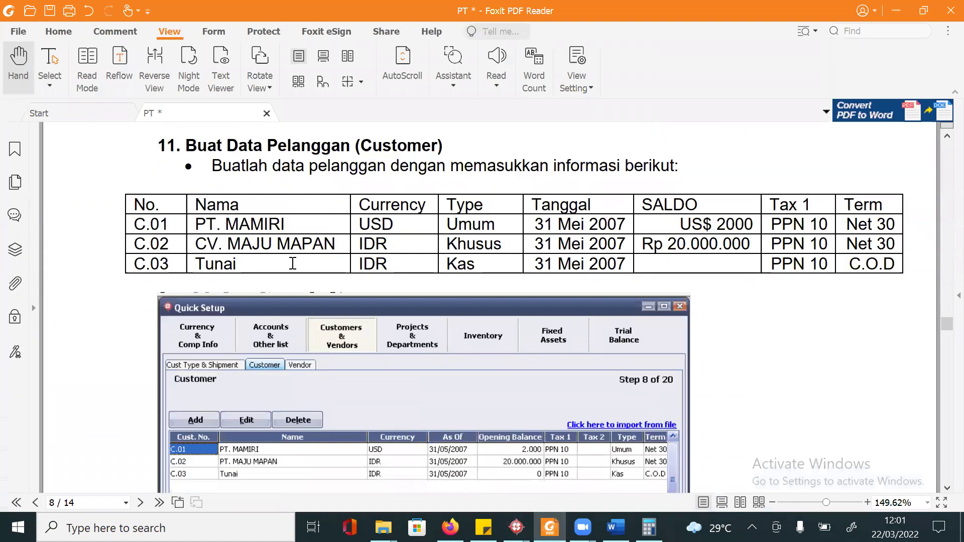
key(alt+Tab)
click(116, 117)
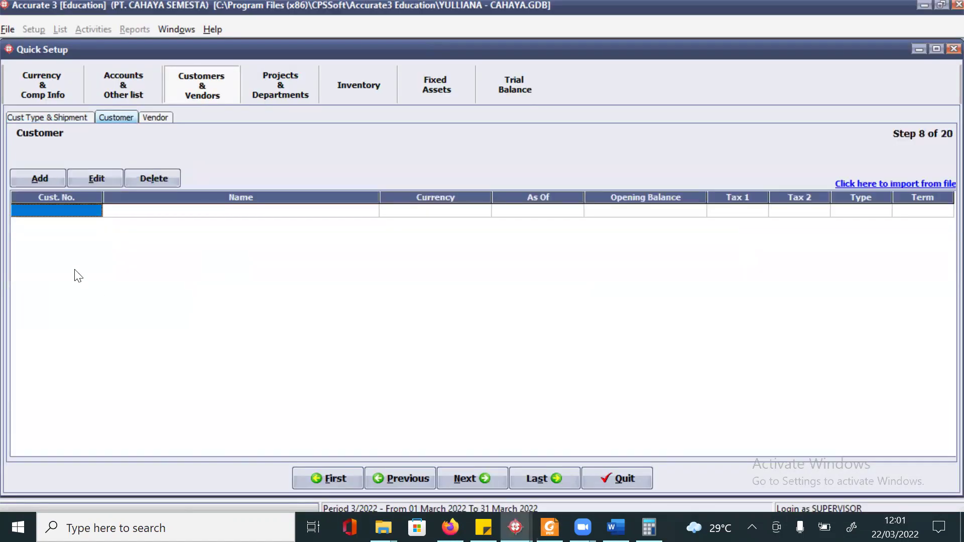
Copy the first customer's number from the PDF module's customer table into the first row of Accurate's Customer list
key(alt+Tab)
drag(172, 223, 135, 229)
key(ctrl+c)
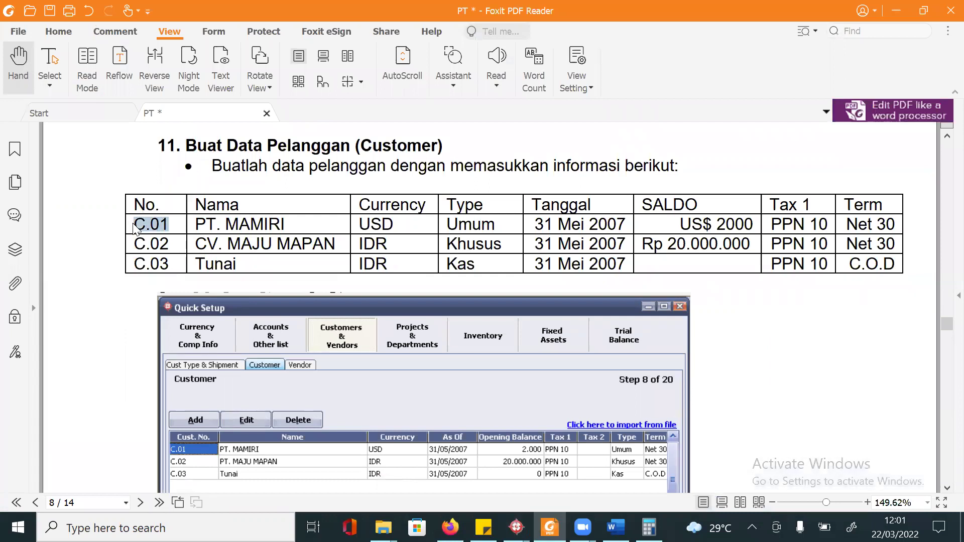
key(alt+Tab)
click(84, 214)
key(ctrl+v)
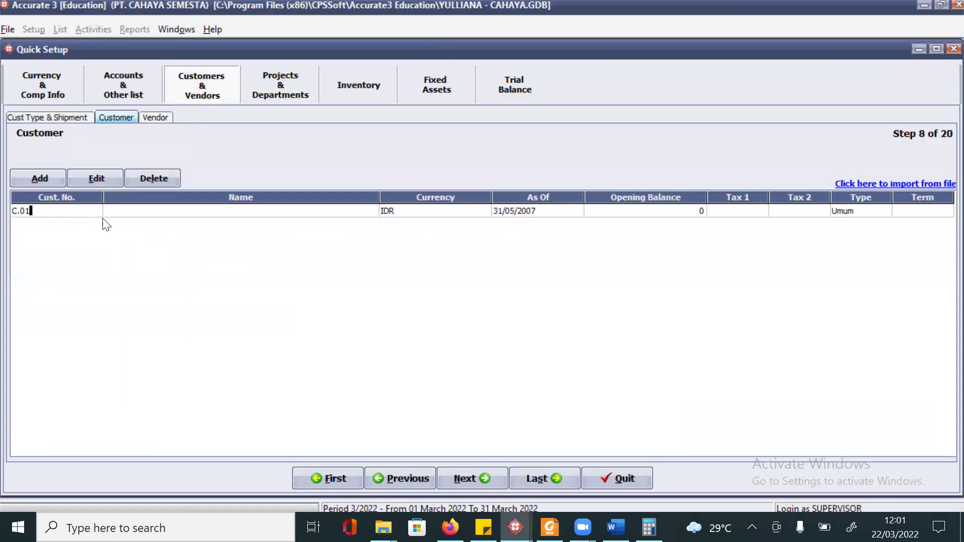
click(125, 213)
Copy the name PT. MAMIRI from the PDF module into the first customer's name in Accurate
key(alt+Tab)
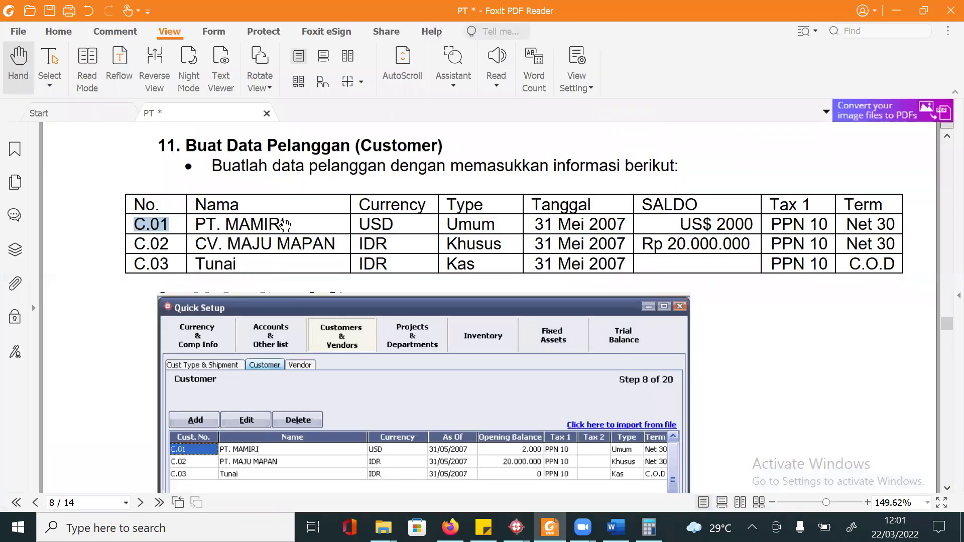
click(284, 222)
double_click(281, 225)
drag(295, 227, 192, 227)
key(ctrl+c)
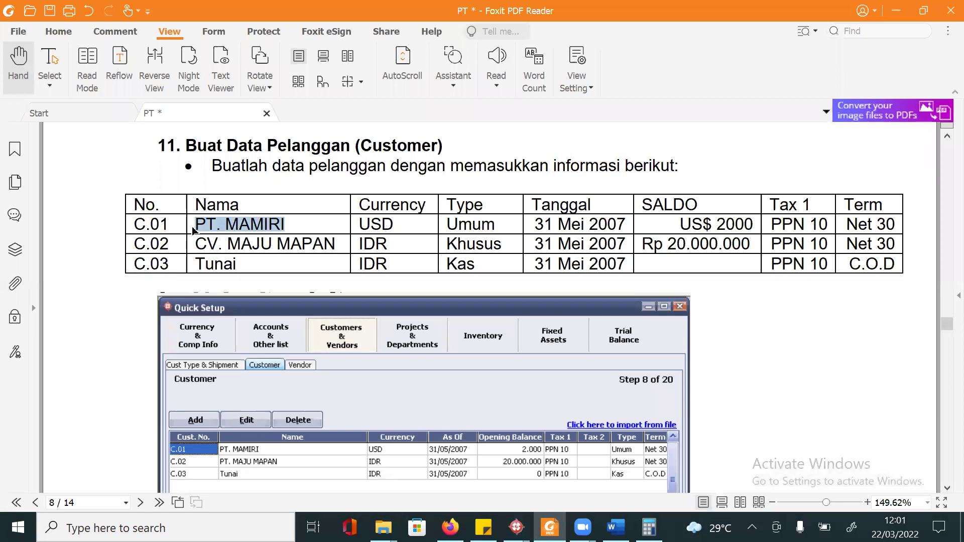
key(alt+Tab)
click(191, 212)
key(ctrl+v)
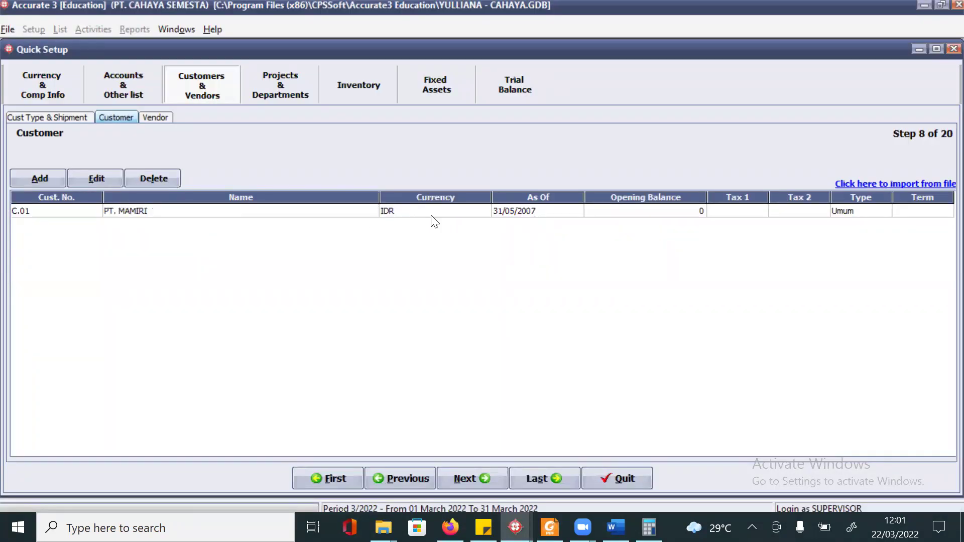
Set PT. MAMIRI's currency to USD and check its as-of date against the PDF module
key(alt+Tab)
key(alt+Tab)
click(475, 212)
click(481, 211)
click(484, 211)
click(389, 243)
click(564, 217)
key(alt+Tab)
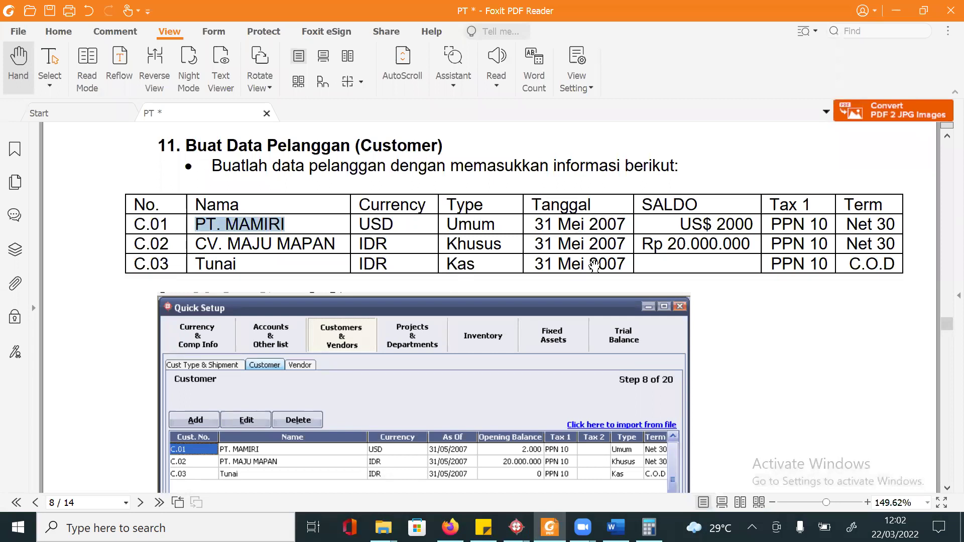
Switch to Accurate 3 and set the opening balance of customer PT. MAMIRI to 2000
key(alt+Tab)
click(626, 211)
click(626, 210)
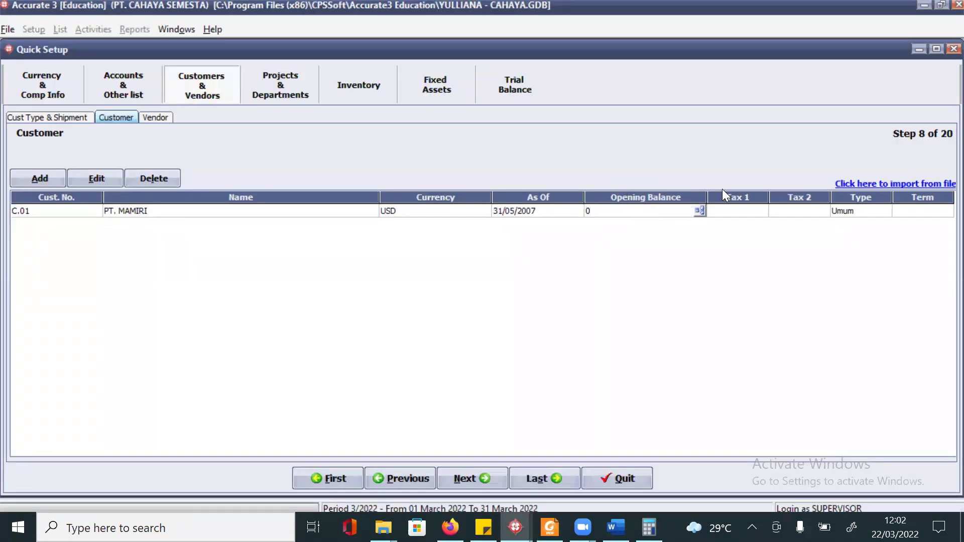
text(2000)
key(Tab)
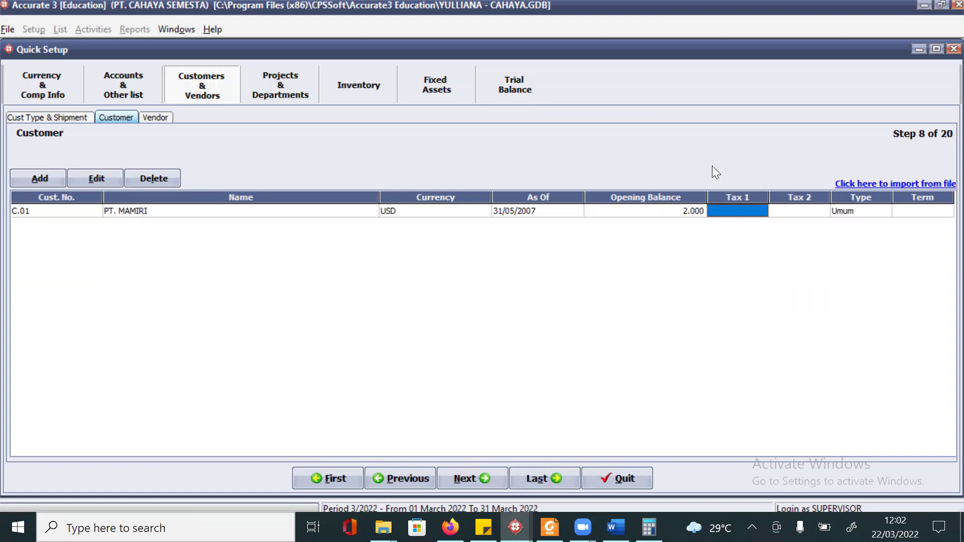
Check the customer table in the PDF worksheet and open PT. MAMIRI's Tax 1 value for editing
key(alt+Tab)
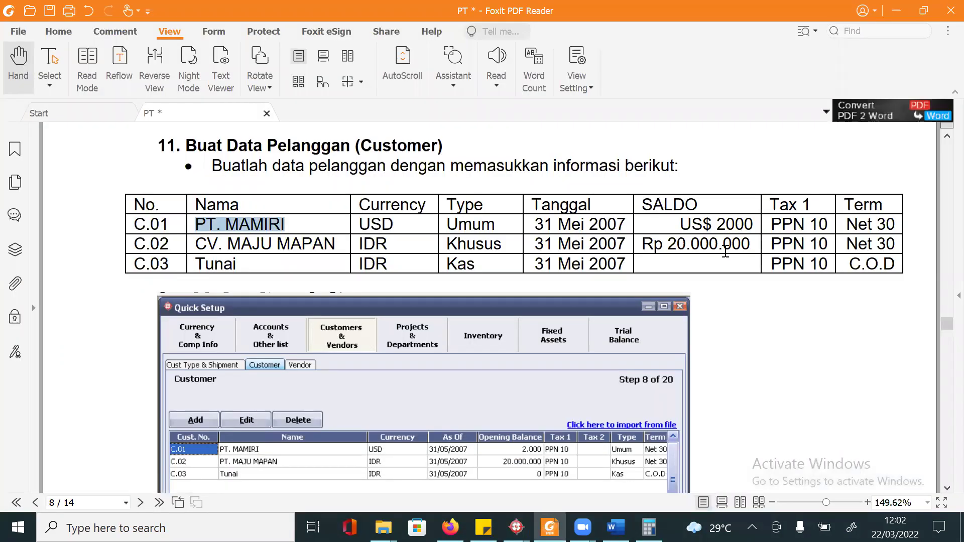
key(alt+Tab)
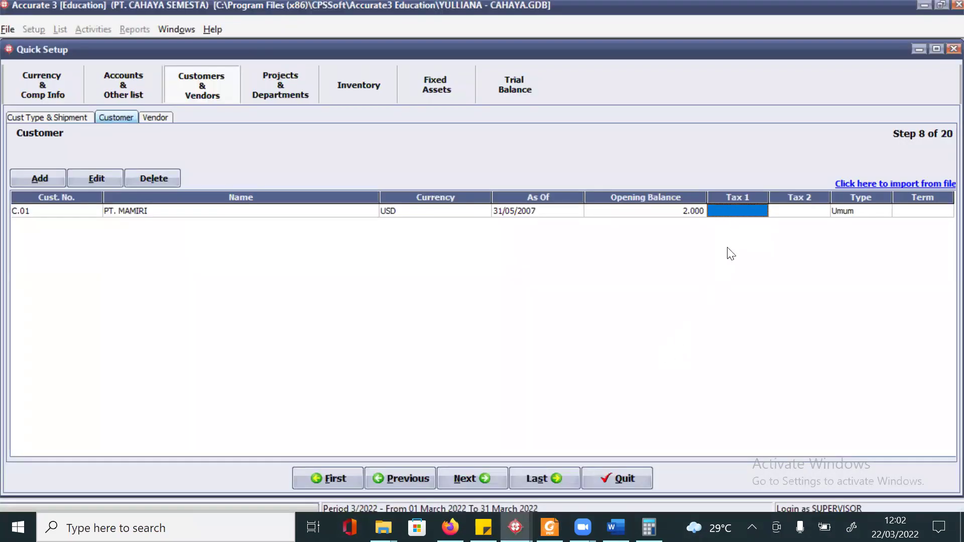
click(739, 214)
key(alt+Tab)
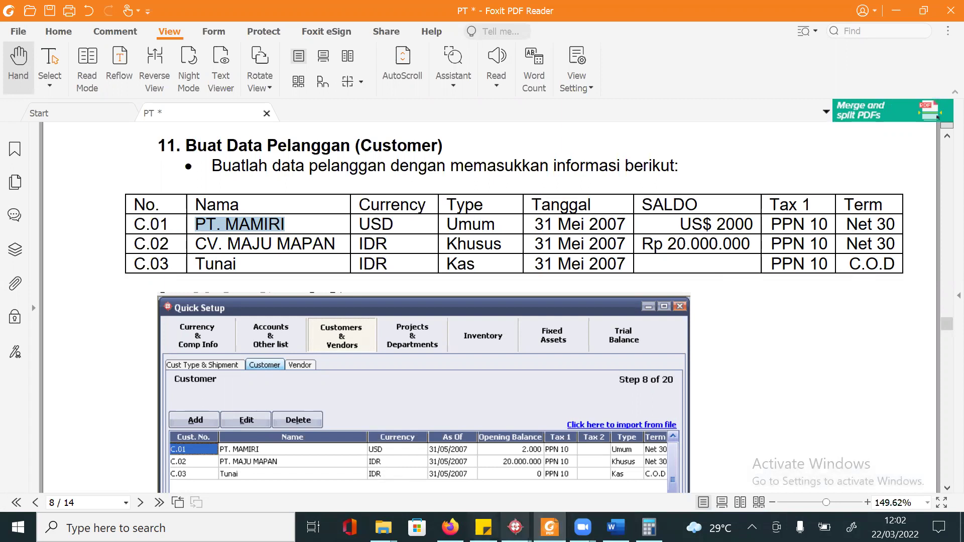
Switch to the PT. CAHAYA KALBU SEMESTA company file, maximize Quick Setup, and review its customer and vendor lists
key(alt+Tab)
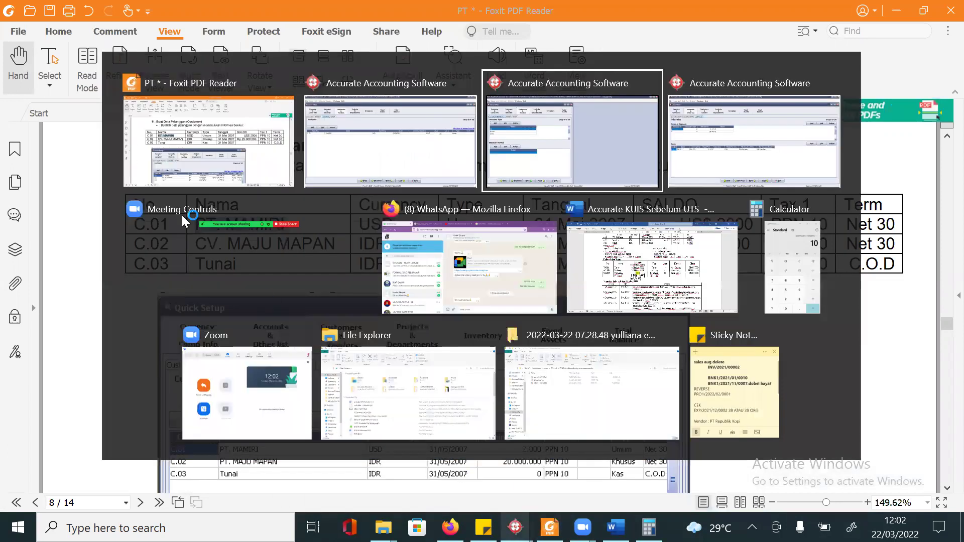
click(116, 117)
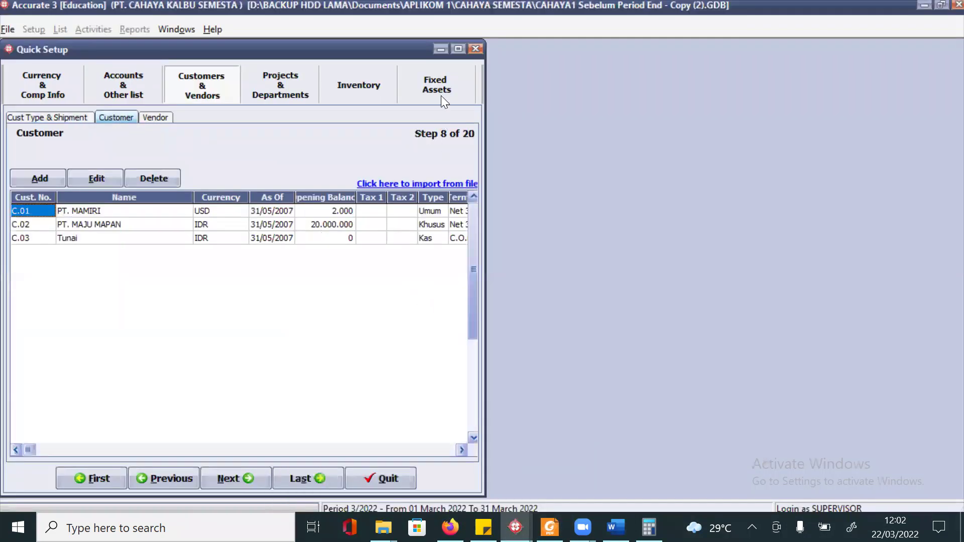
click(458, 49)
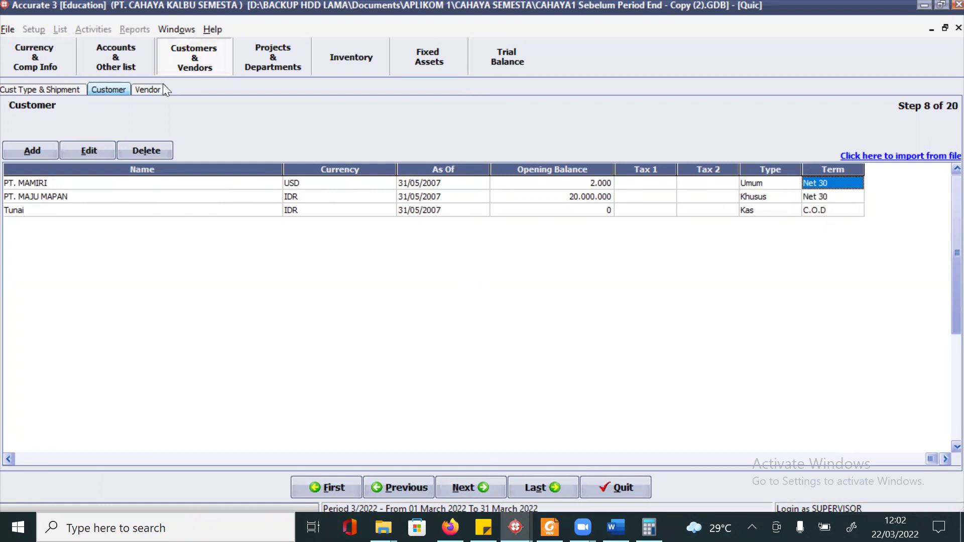
click(148, 90)
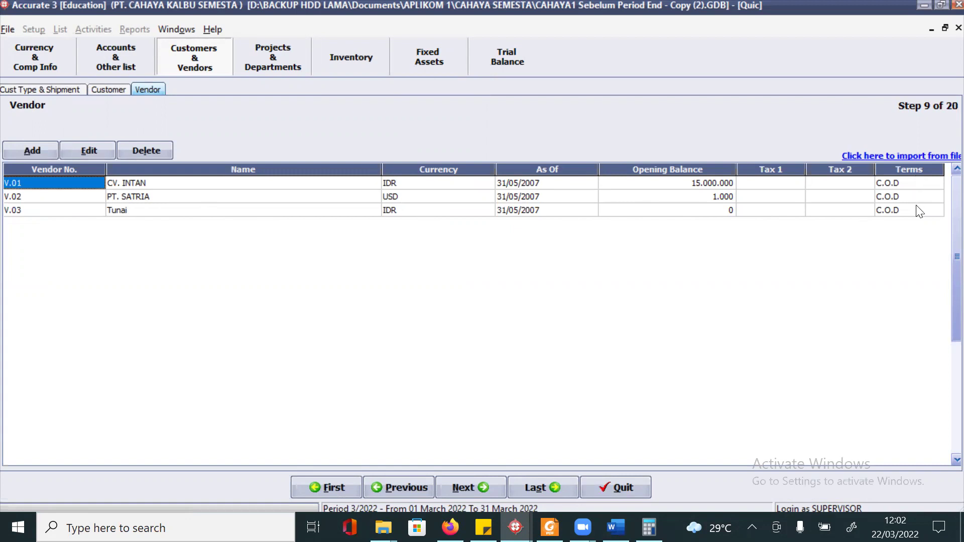
Consult the vendor table in the PDF worksheet and set the Tax 1 of vendor CV. INTAN to PPN 10
key(alt+Tab)
scroll(627, 387, down, 8)
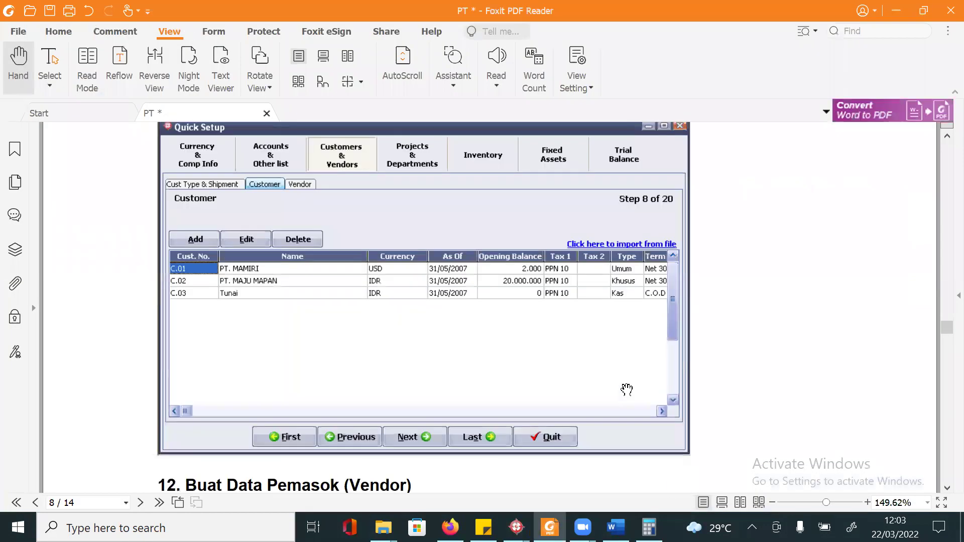
key(alt+Tab)
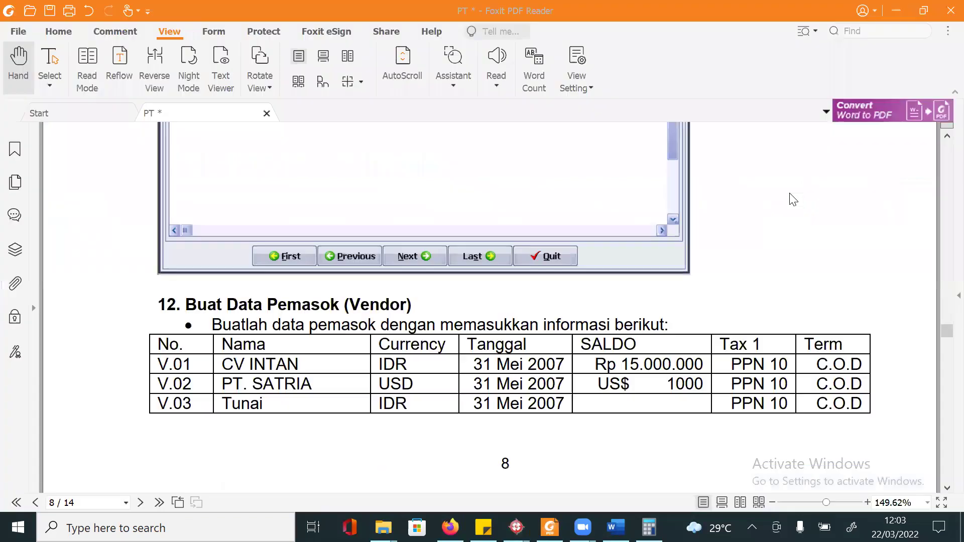
key(alt+Tab)
key(alt+Tab)
click(797, 184)
click(799, 184)
click(799, 183)
click(776, 208)
Set Tax 1 to PPN 10 for the vendors PT. SATRIA and Tunai
click(795, 197)
click(795, 196)
click(800, 197)
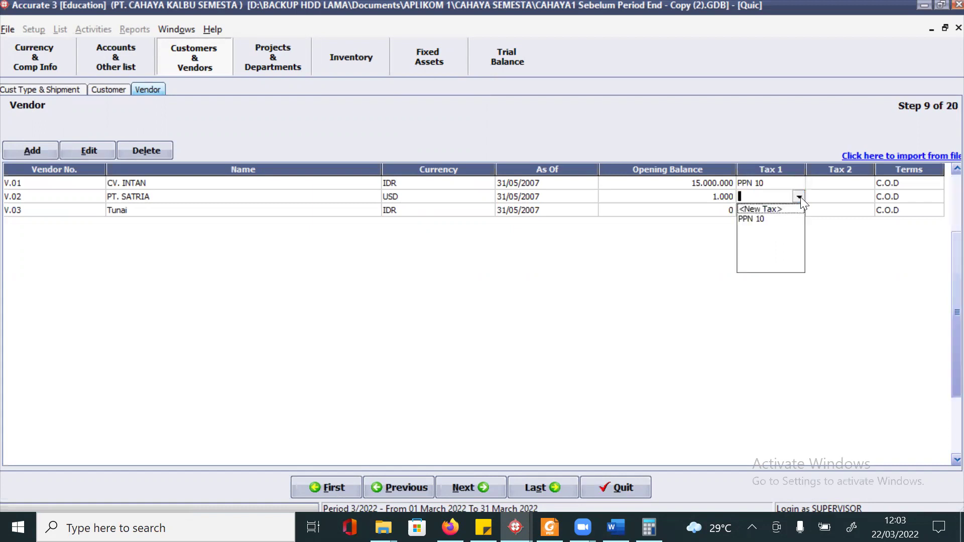
click(772, 221)
click(796, 210)
click(802, 209)
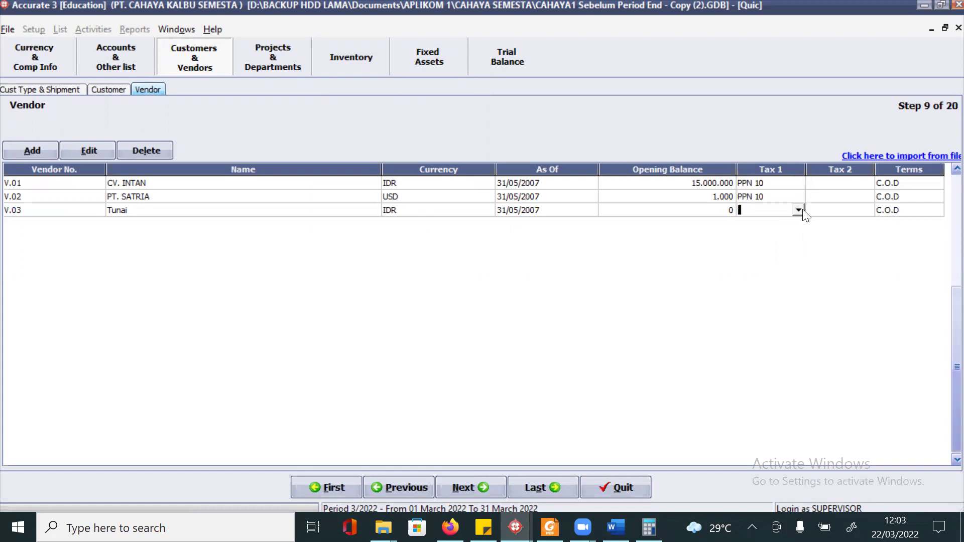
click(798, 210)
click(748, 233)
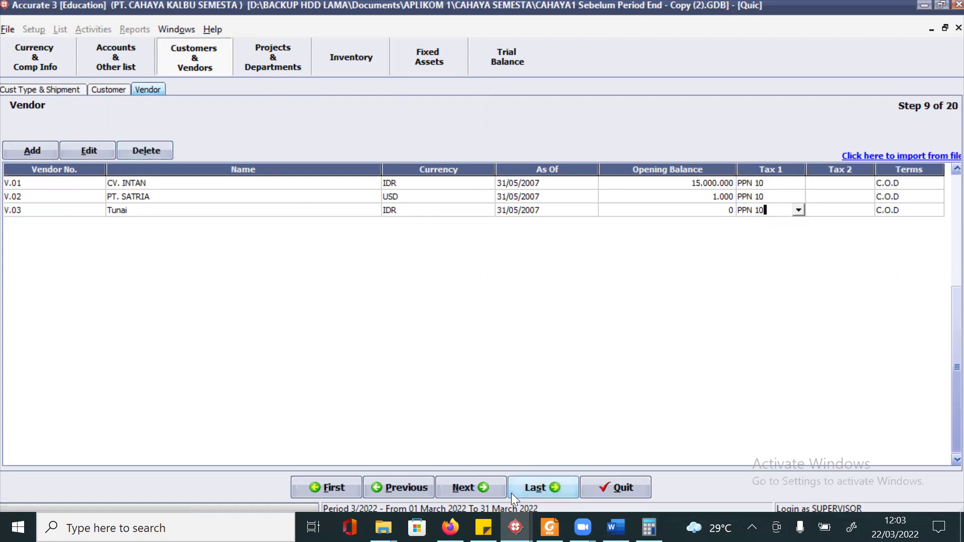
Read the Aktiva Tetap section of the PDF worksheet and open the fiscal fixed asset types in the PT. CAHAYA SEMESTA company file
key(alt+Tab)
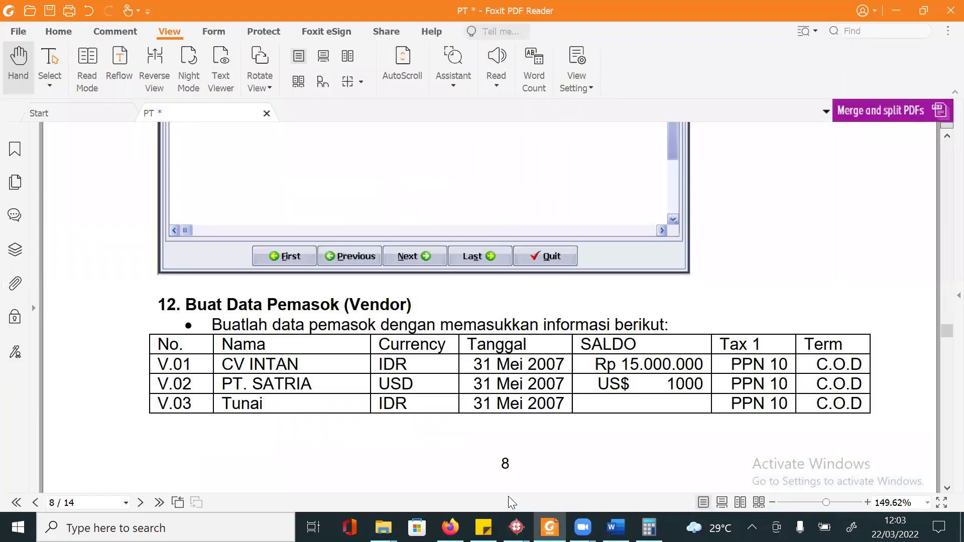
scroll(334, 383, down, 5)
scroll(334, 383, down, 6)
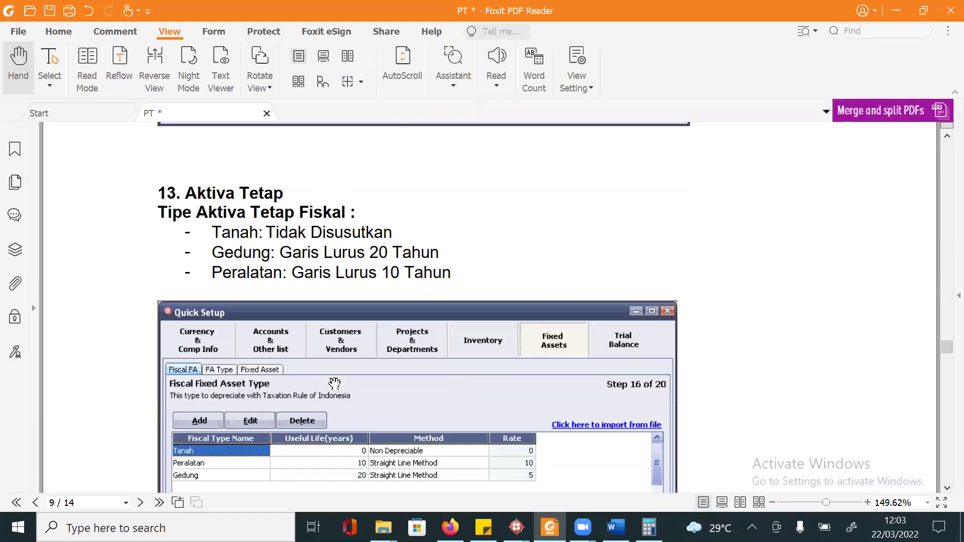
scroll(335, 383, down, 1)
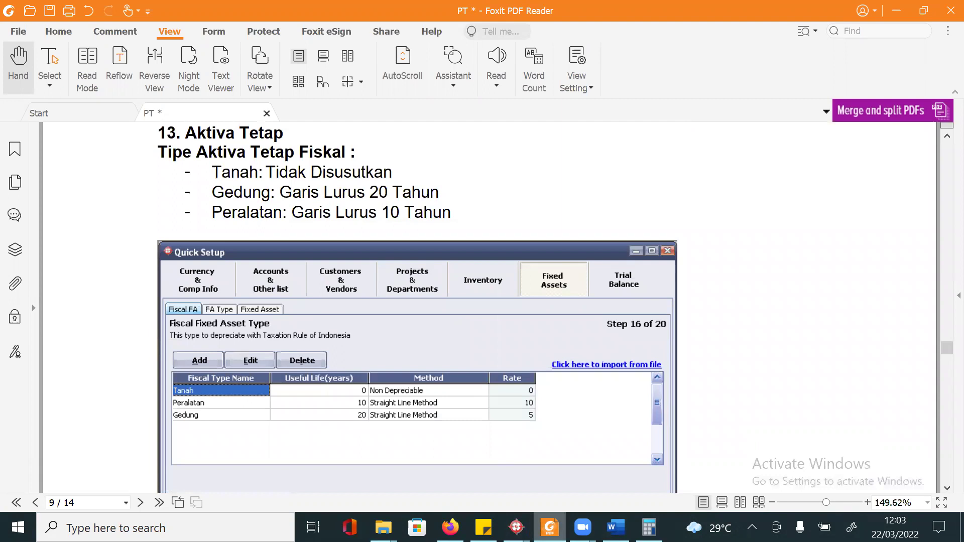
mouse_move(516, 527)
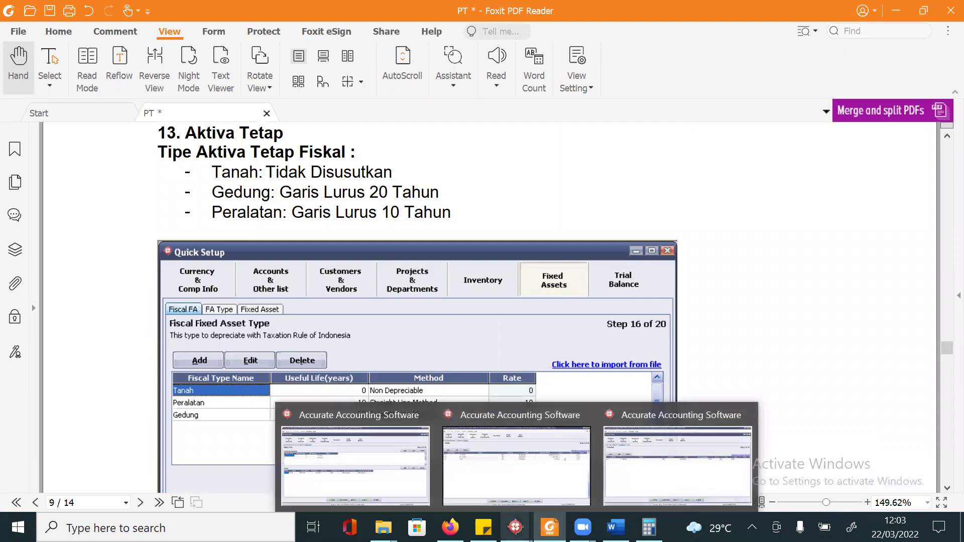
click(632, 477)
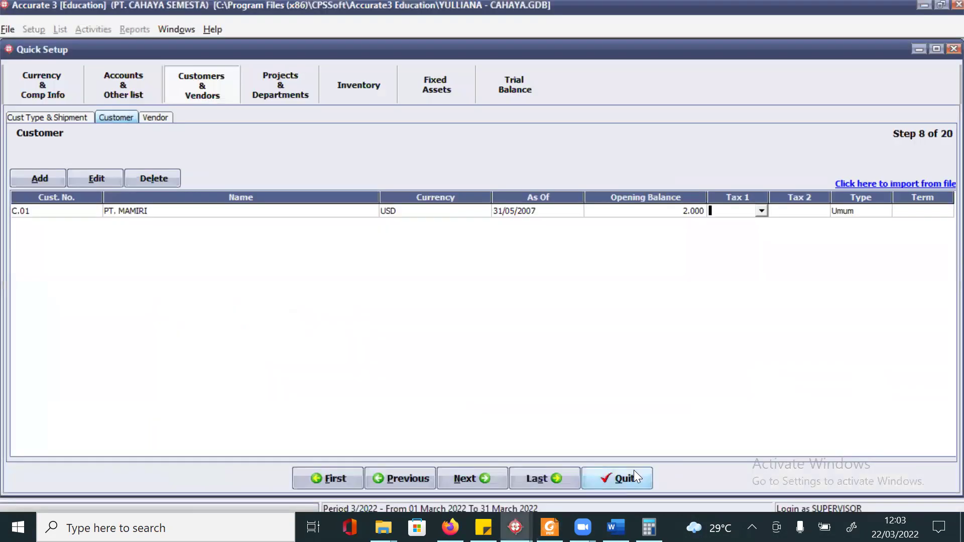
click(435, 80)
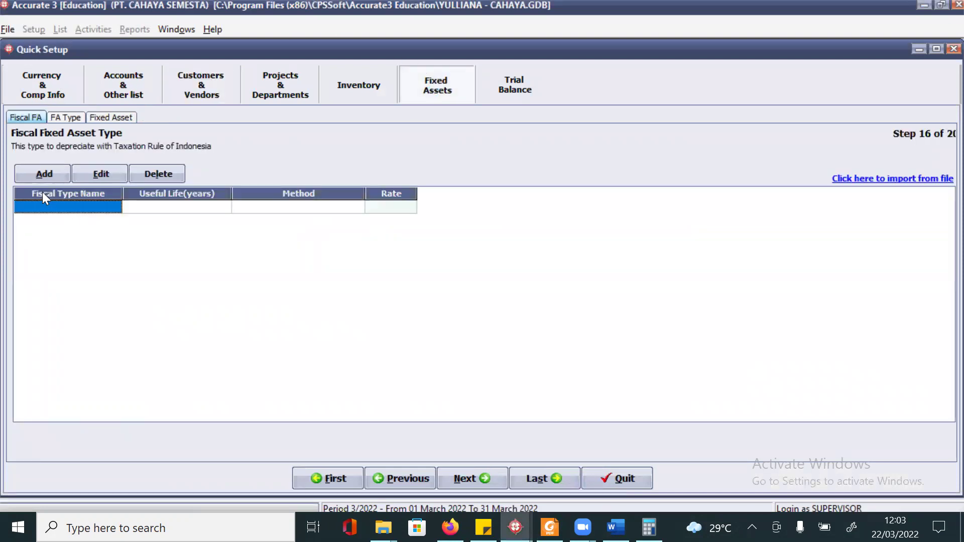
Check the fiscal asset example in the worksheet and enter Tanah as the first fiscal type name
key(alt+Tab)
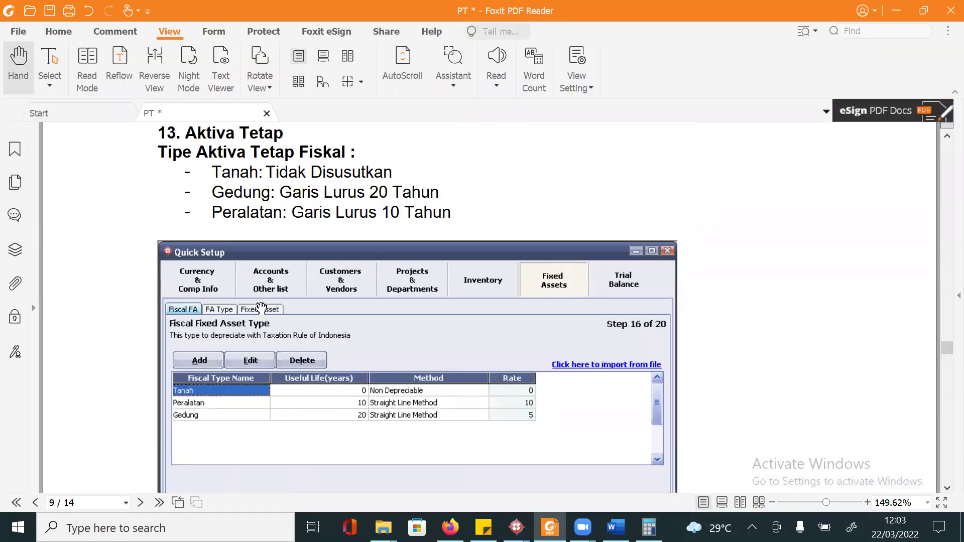
scroll(261, 308, down, 3)
key(alt+Tab)
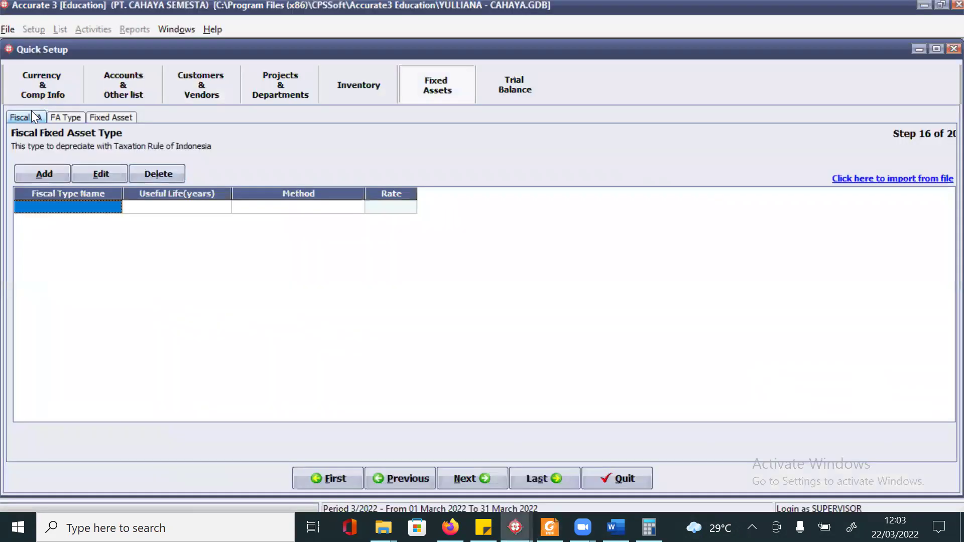
click(44, 207)
key(alt+Tab)
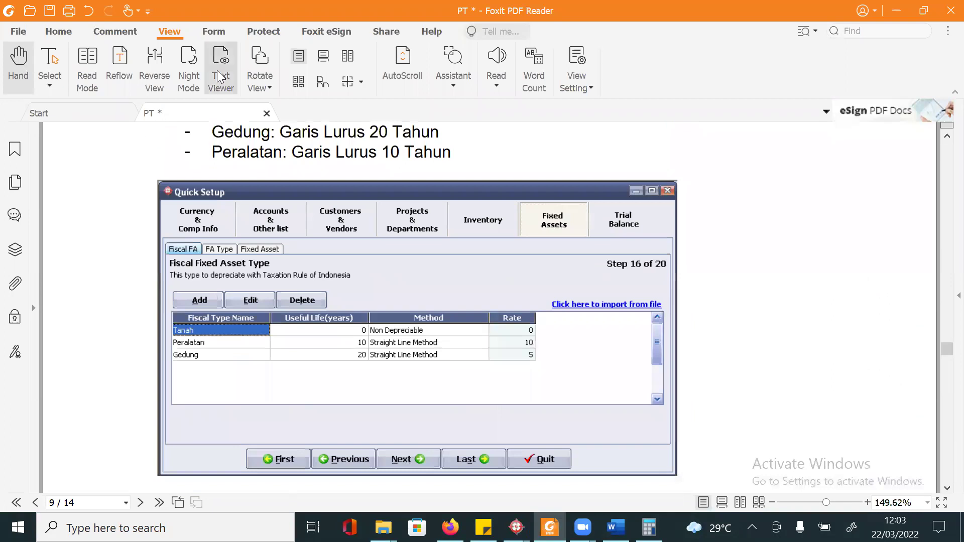
key(alt+Tab)
text(Tanah)
key(Tab)
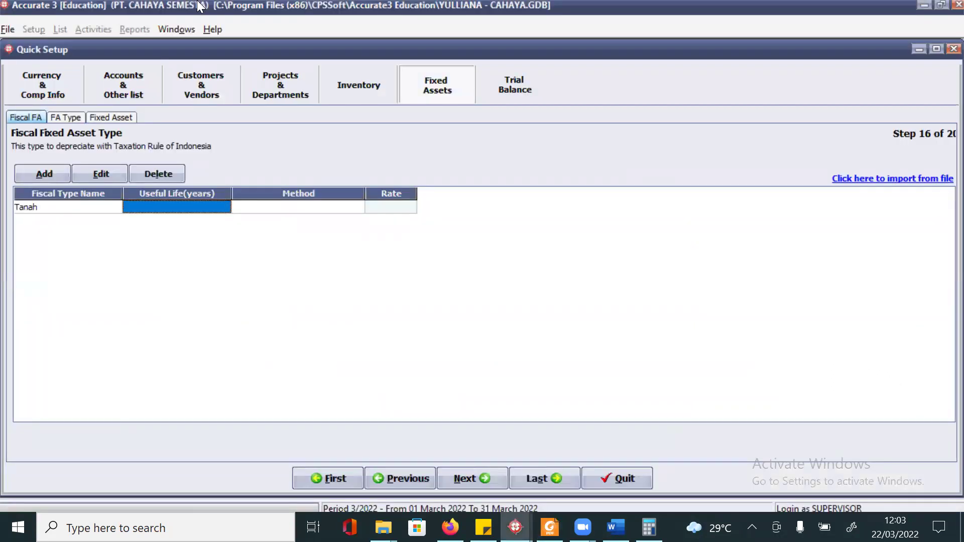
Give the Tanah fiscal type a useful life of 0 years and the Non Depreciable method, and start a new row
key(alt+Tab)
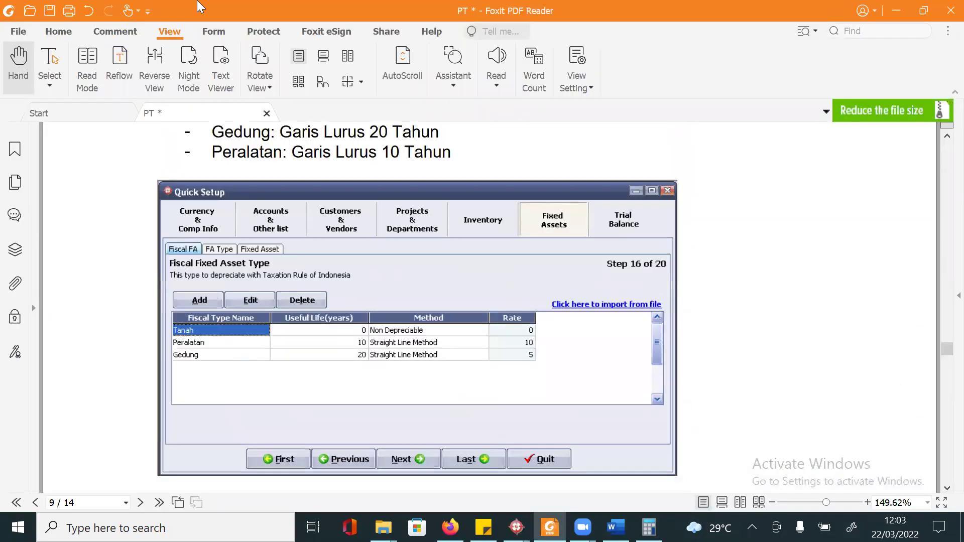
key(alt+Tab)
key(Tab)
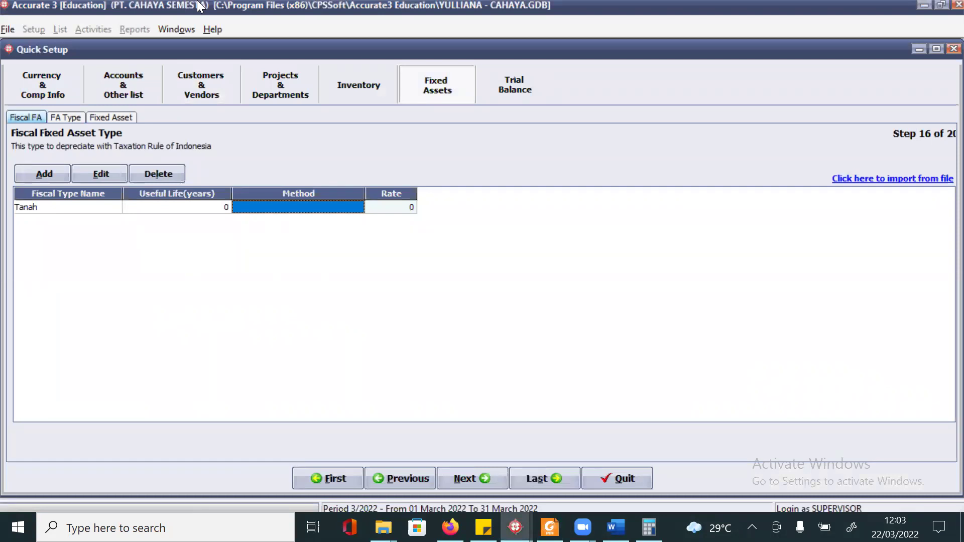
click(308, 205)
click(357, 208)
click(328, 219)
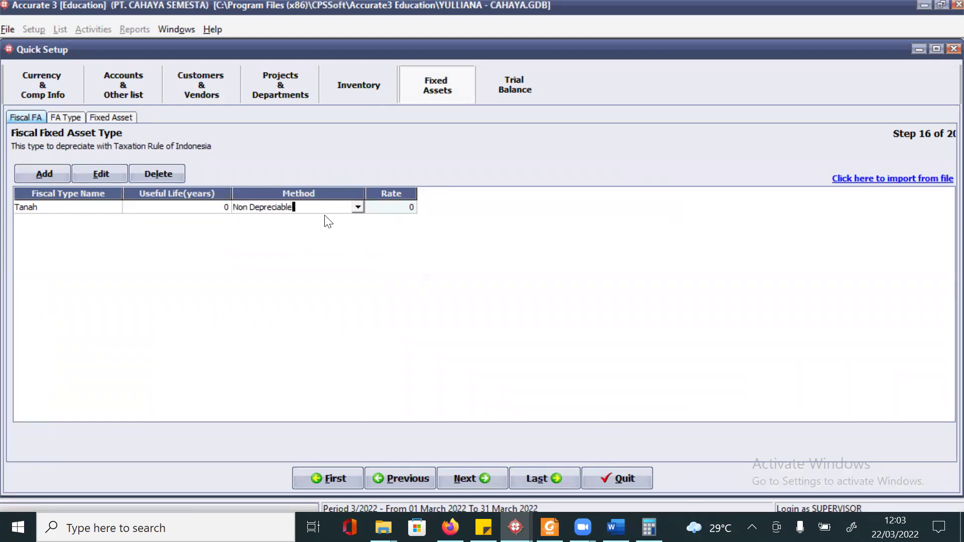
key(Tab)
key(Tab)
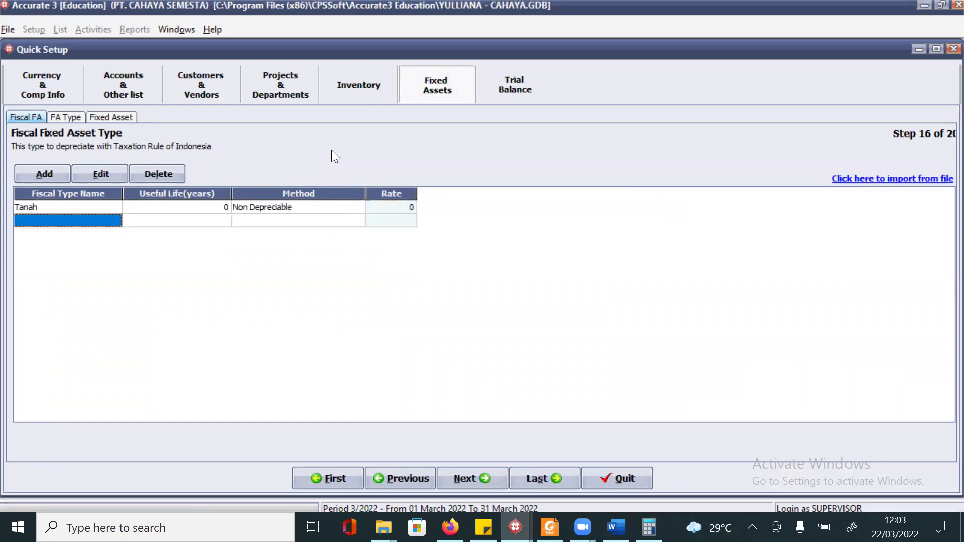
Add a fiscal type named Peralatan with a useful life of 10 years, consulting the worksheet
key(alt+Tab)
key(alt+Tab)
text(P)
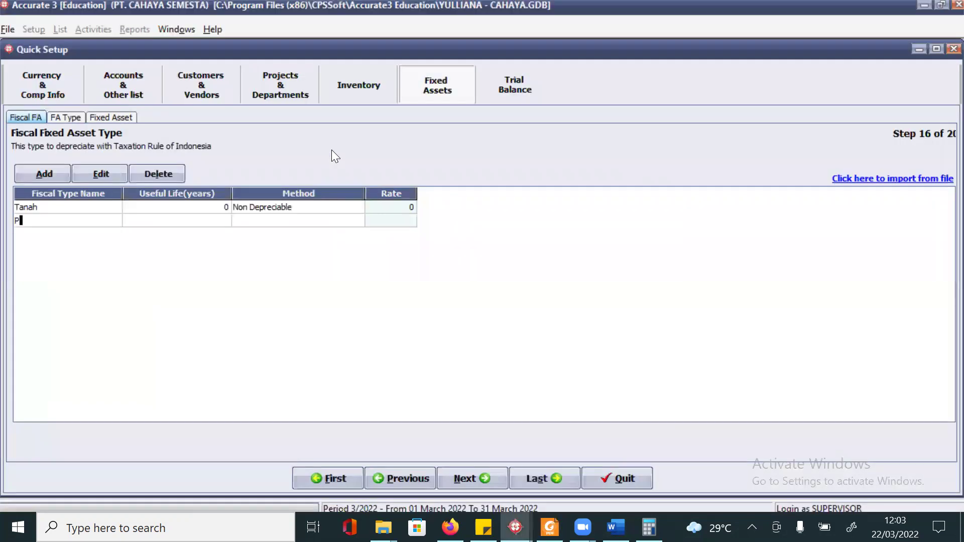
text(eralata)
key(Tab)
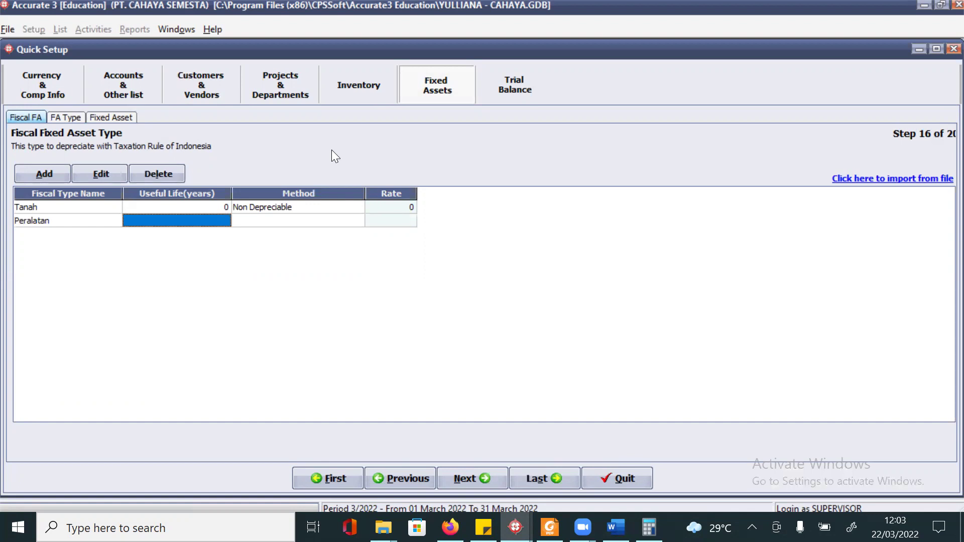
text(10)
key(Tab)
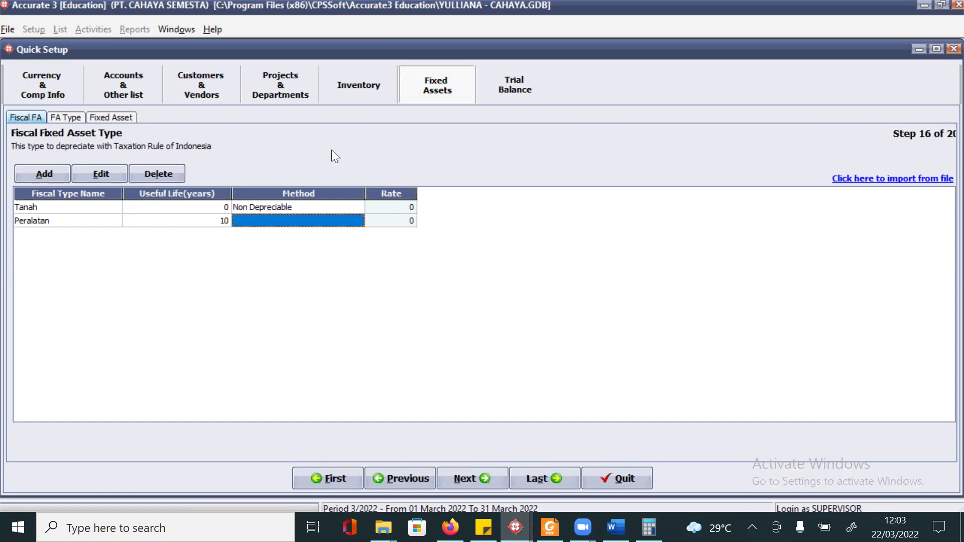
Set the Peralatan depreciation method to Straight Line Method and add a new row below it
click(345, 221)
click(358, 221)
click(301, 244)
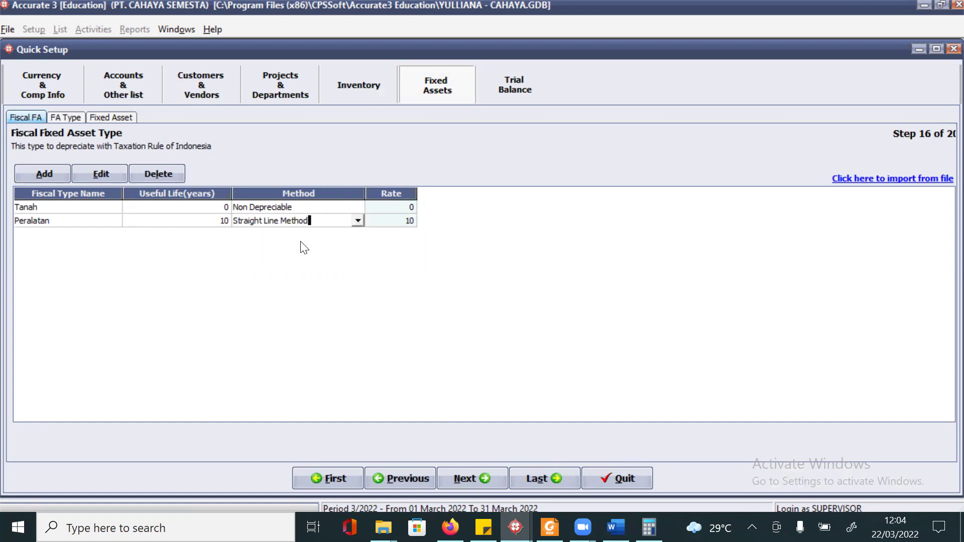
click(400, 220)
key(Return)
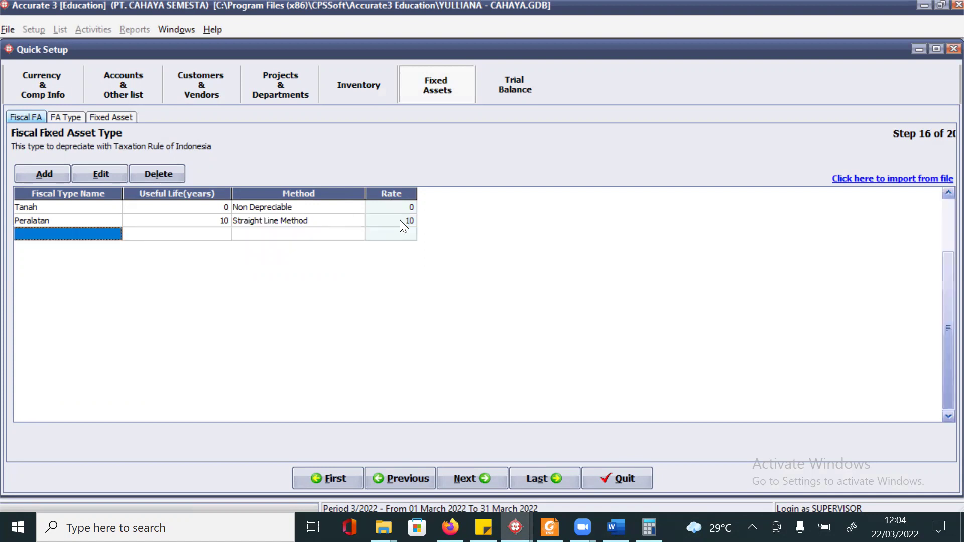
Add a fiscal type named Gedung with a useful life of 20 years and the Straight Line Method
click(49, 234)
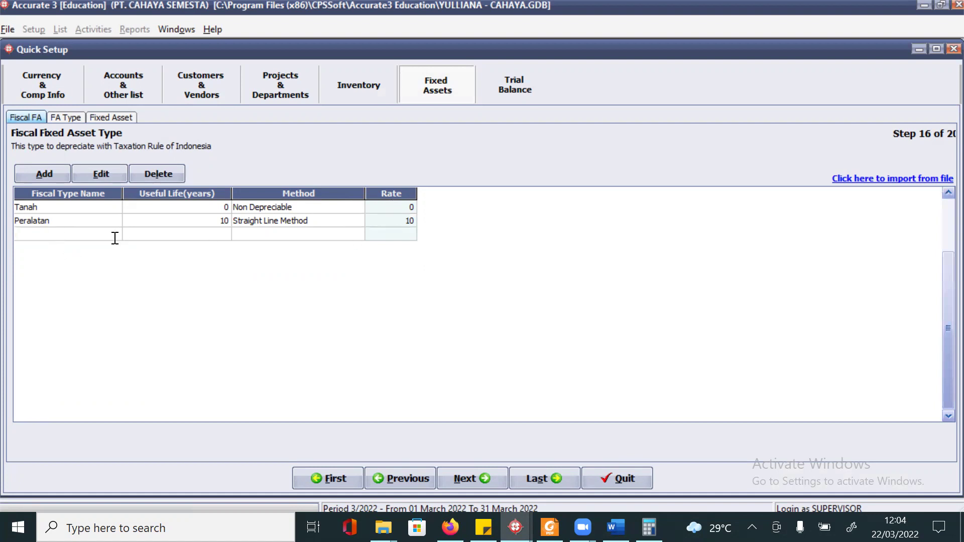
text(Gedung)
key(Return)
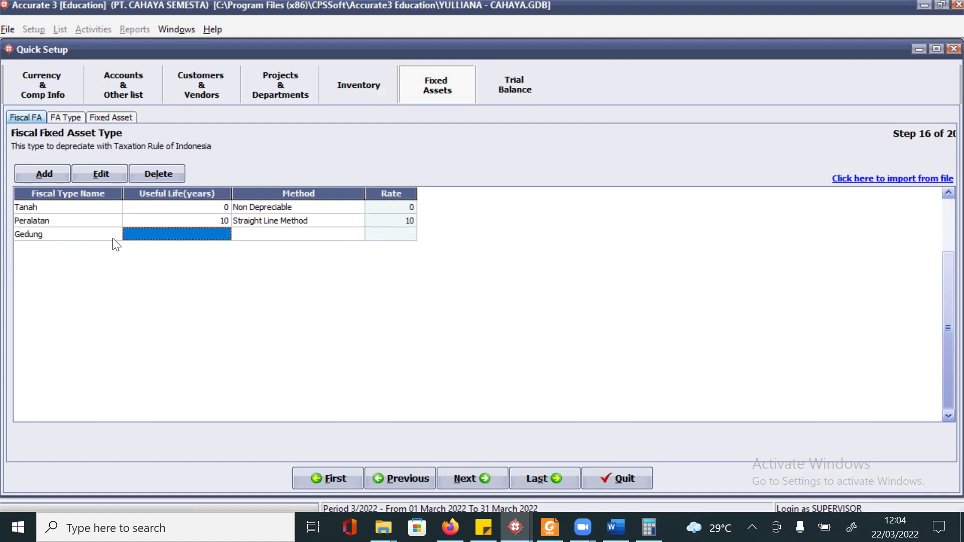
text(20)
key(Return)
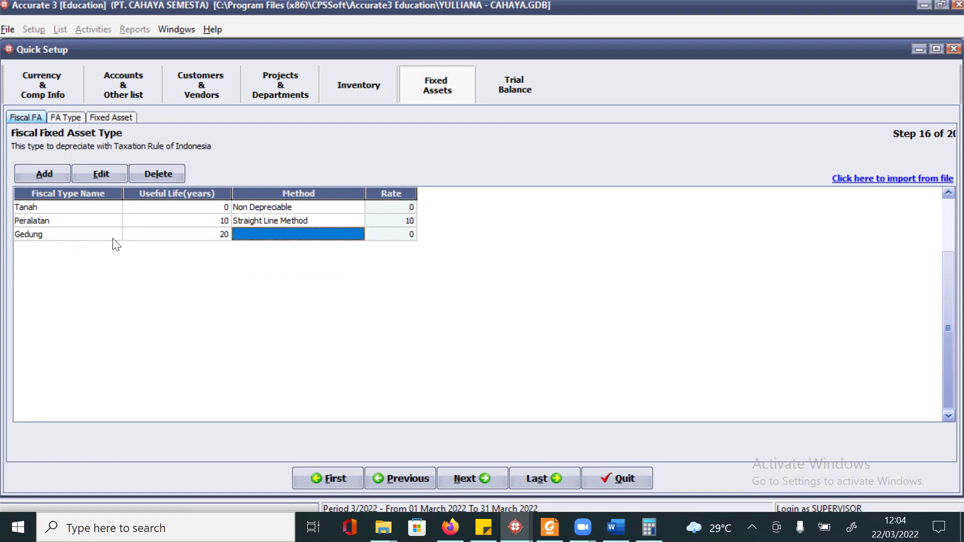
click(351, 235)
click(357, 234)
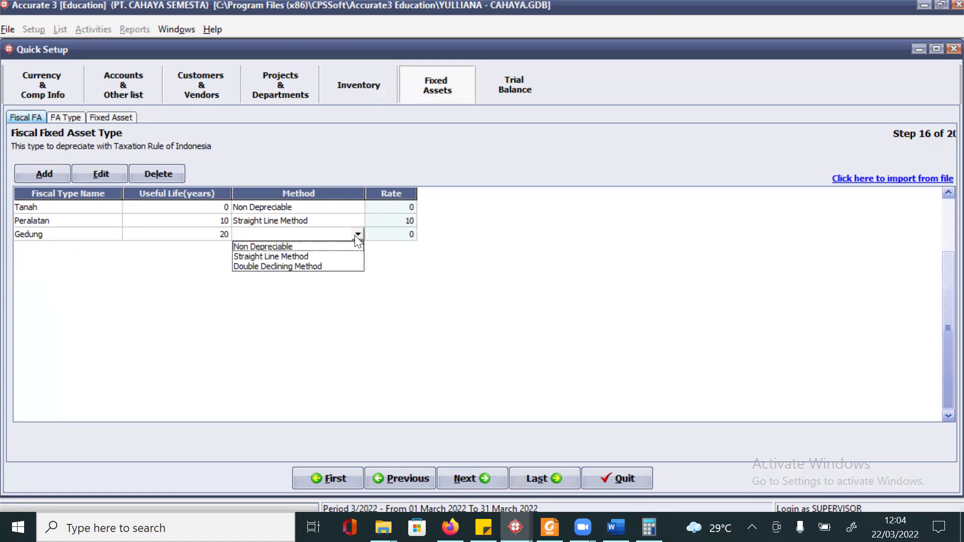
click(289, 256)
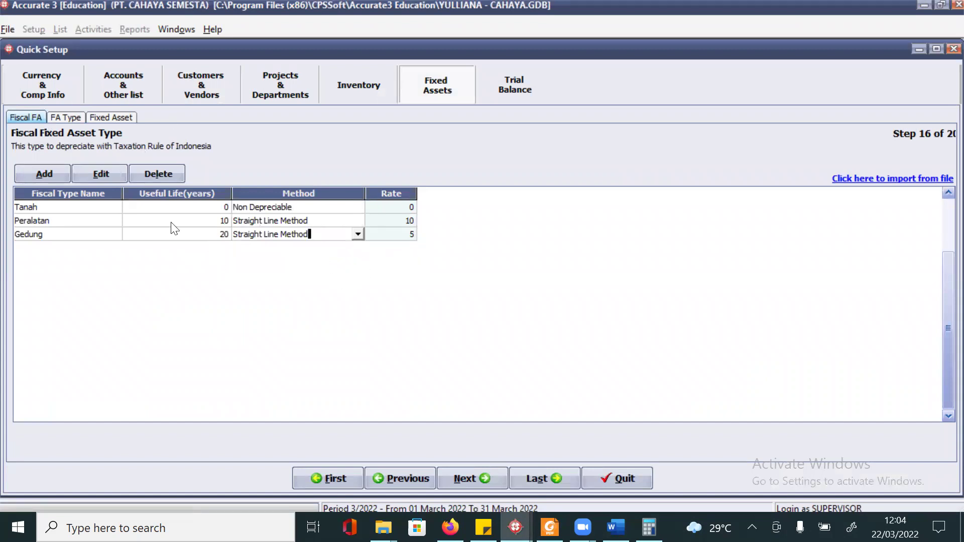
Add a fixed asset type named Tanah linked to the Tanah fiscal type, and start a new row below it
click(66, 116)
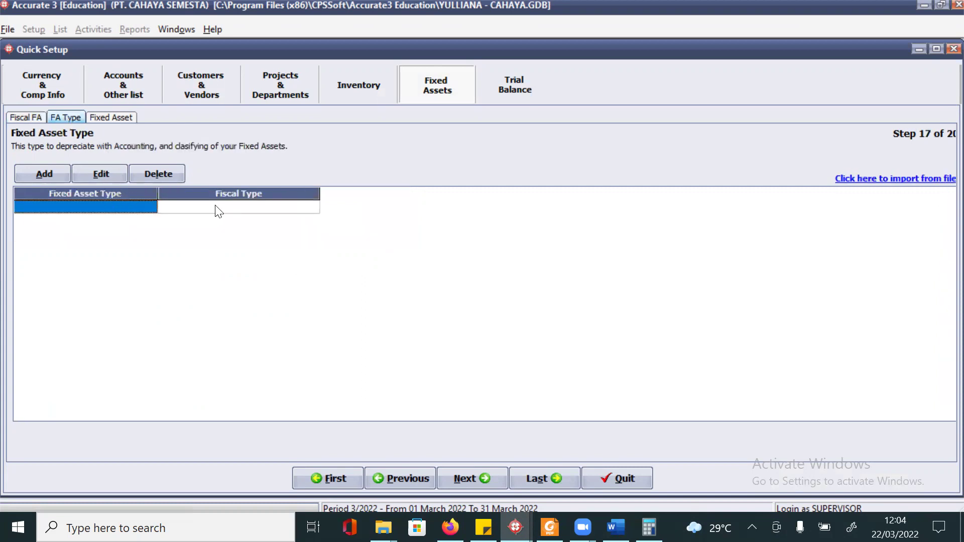
text(Tanah)
click(273, 211)
click(313, 207)
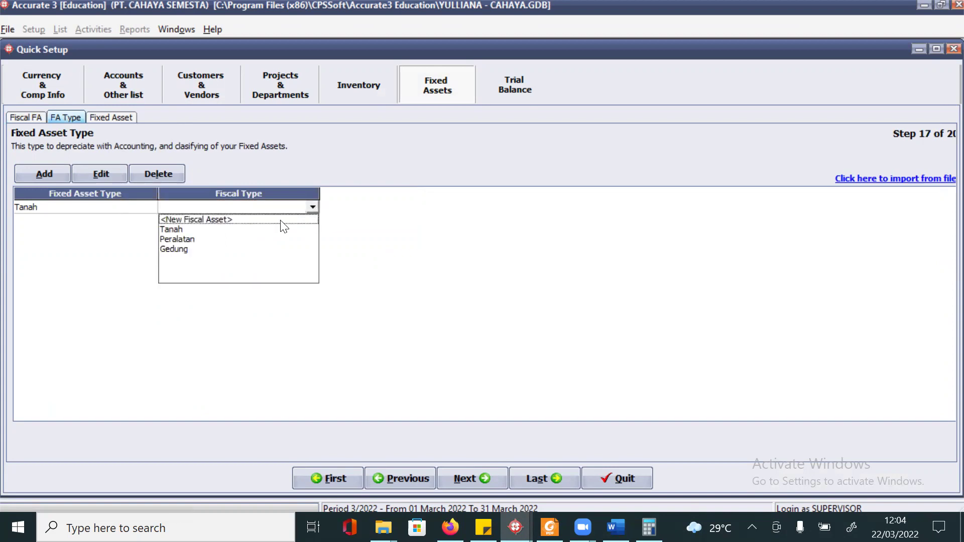
click(186, 230)
key(Return)
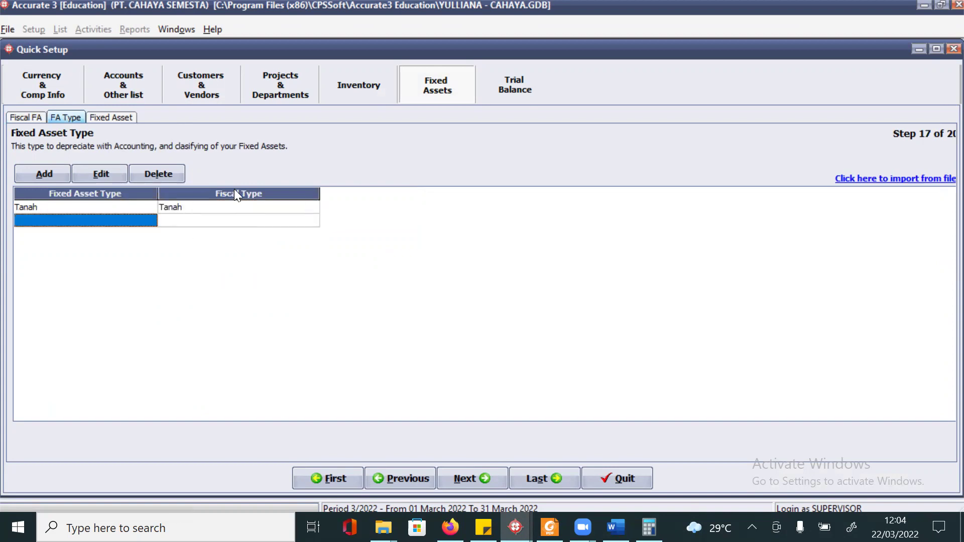
Add a fixed asset type named Gedung linked to the Gedung fiscal type, and start another row
text(Gedung)
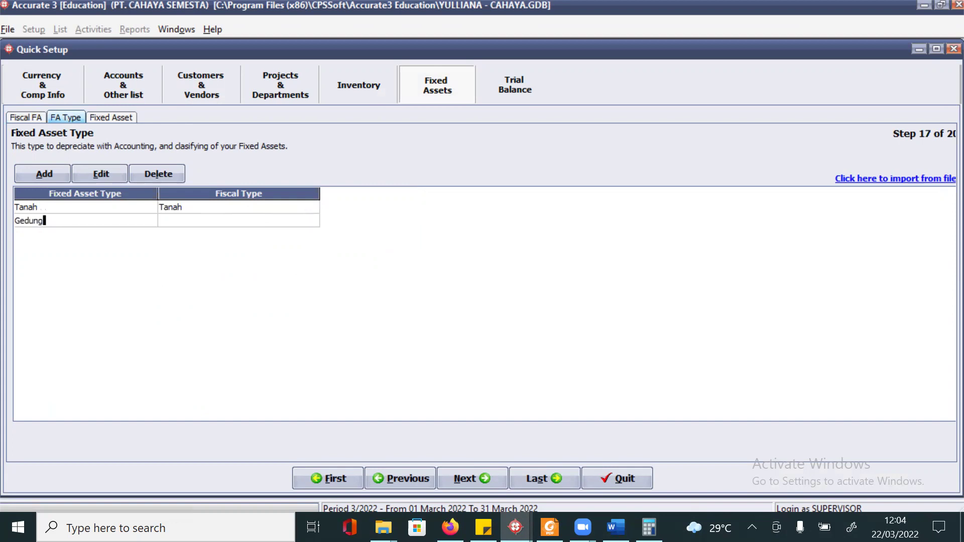
click(163, 221)
click(309, 225)
click(312, 224)
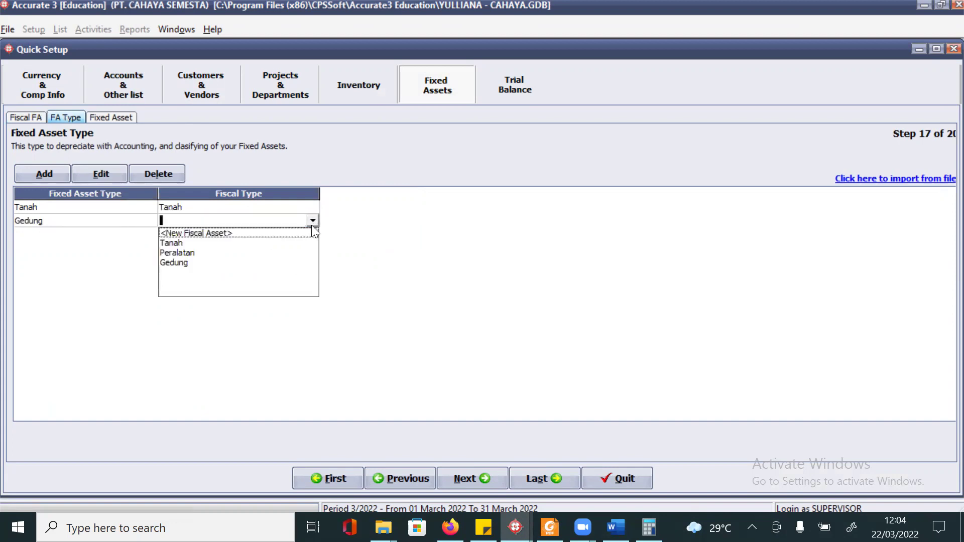
click(180, 264)
click(124, 235)
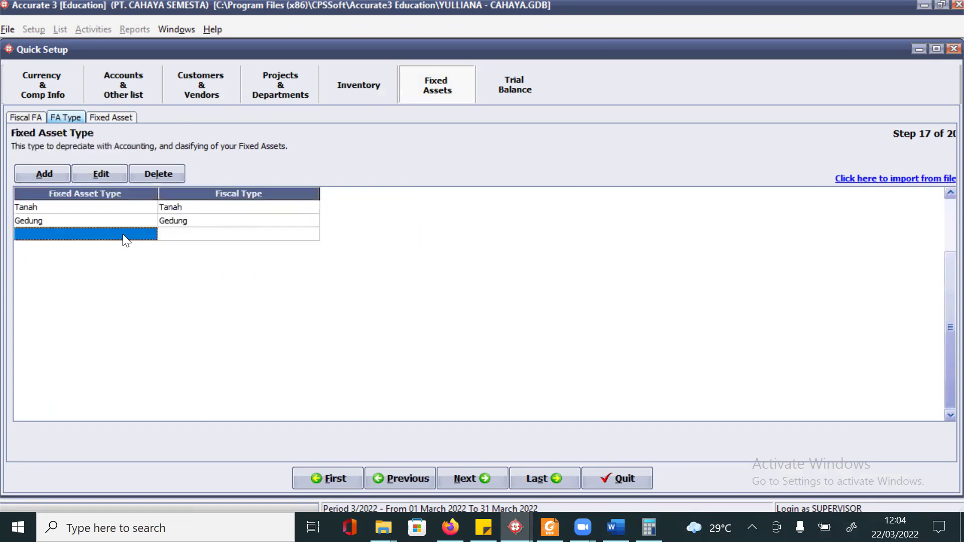
Add a fixed asset type named Peralatan linked to the Peralatan fiscal type
text(Peralatan)
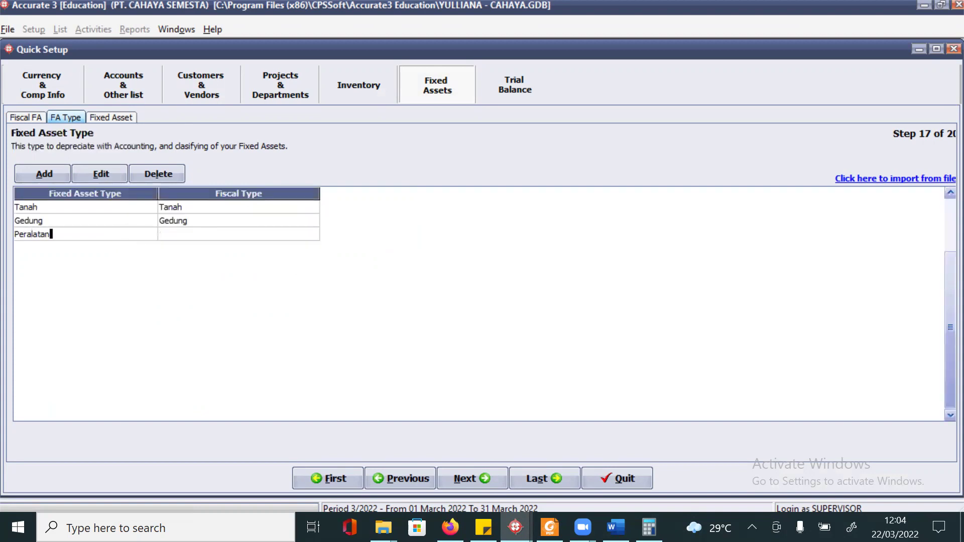
key(Tab)
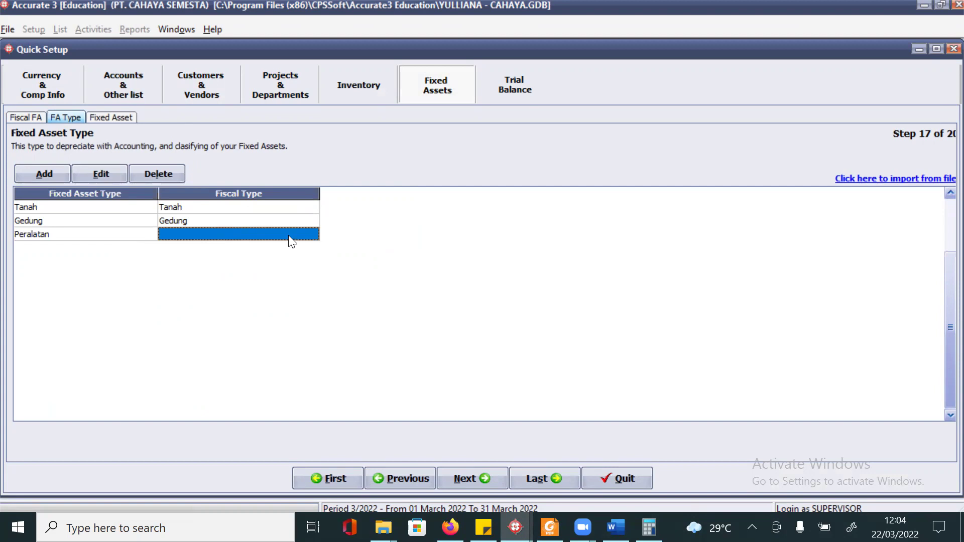
click(289, 235)
click(312, 234)
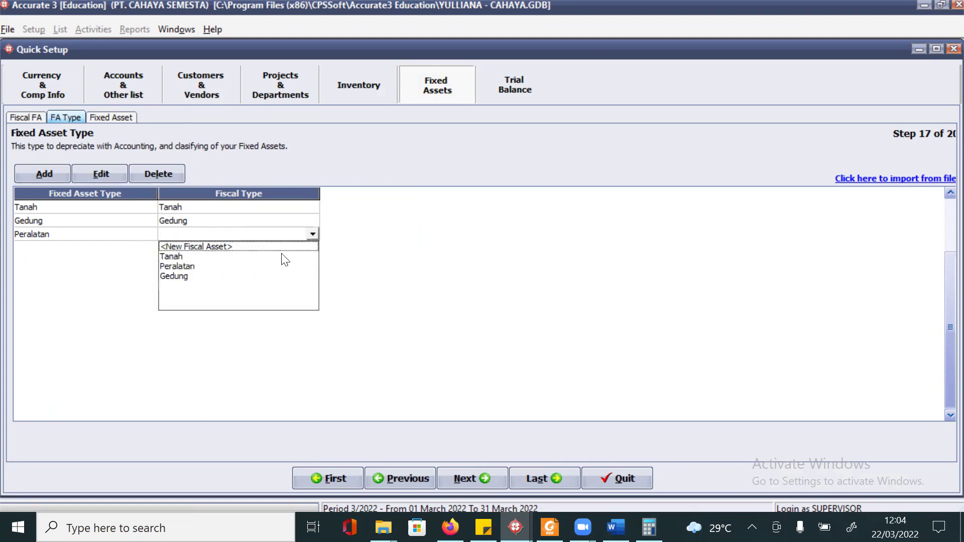
click(176, 267)
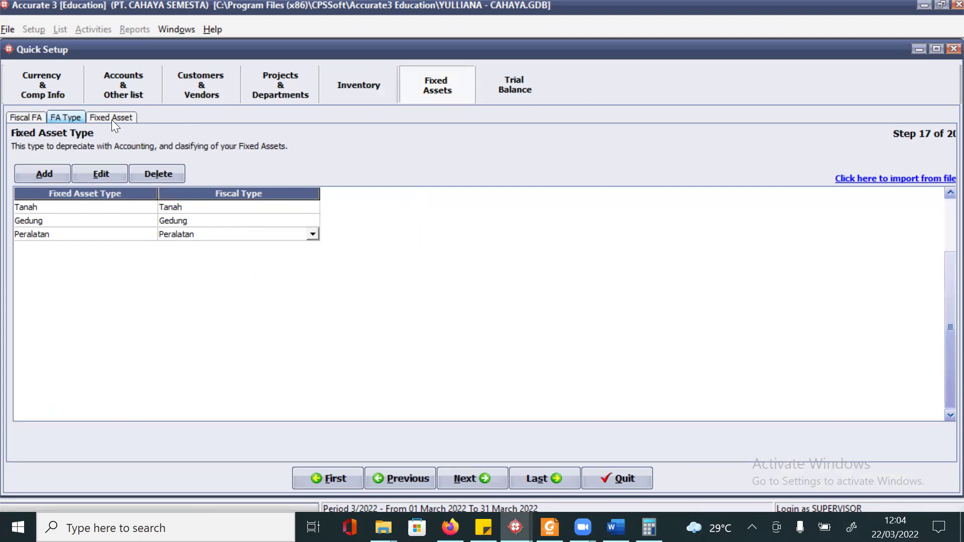
Copy the code FA-001 from the worksheet's Daftar Aktiva Tetap table into the first row of the Fixed Assets List
click(111, 116)
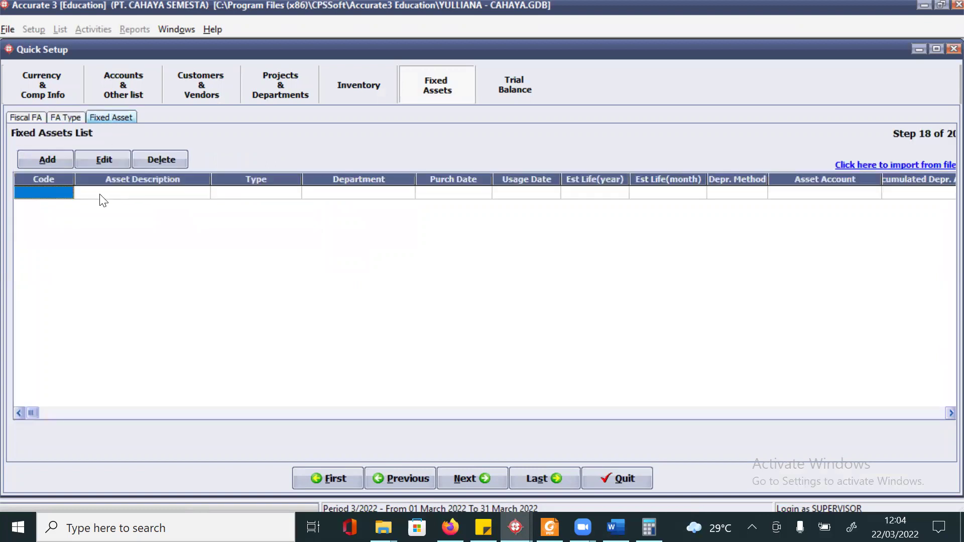
key(alt+Tab)
key(alt+Tab)
key(alt+Tab)
scroll(275, 318, down, 10)
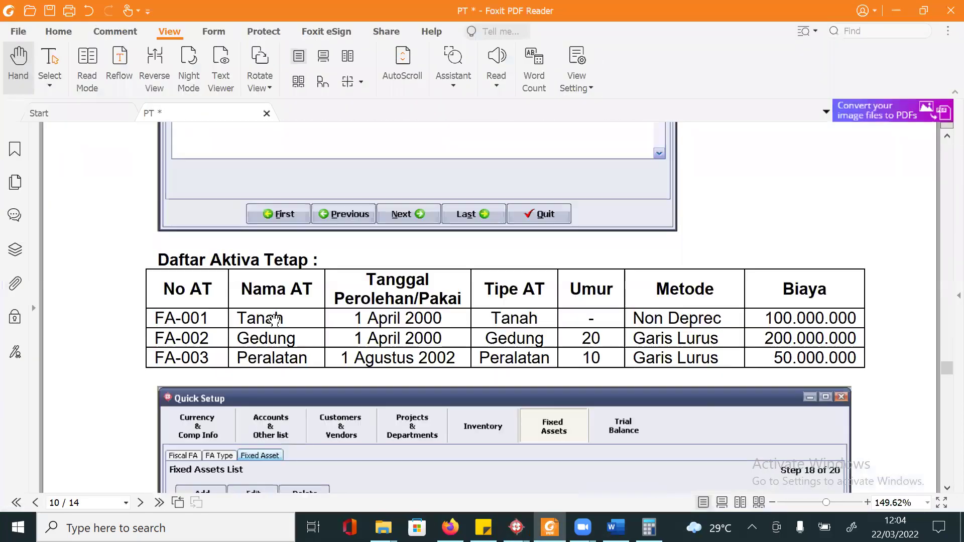
scroll(204, 252, down, 2)
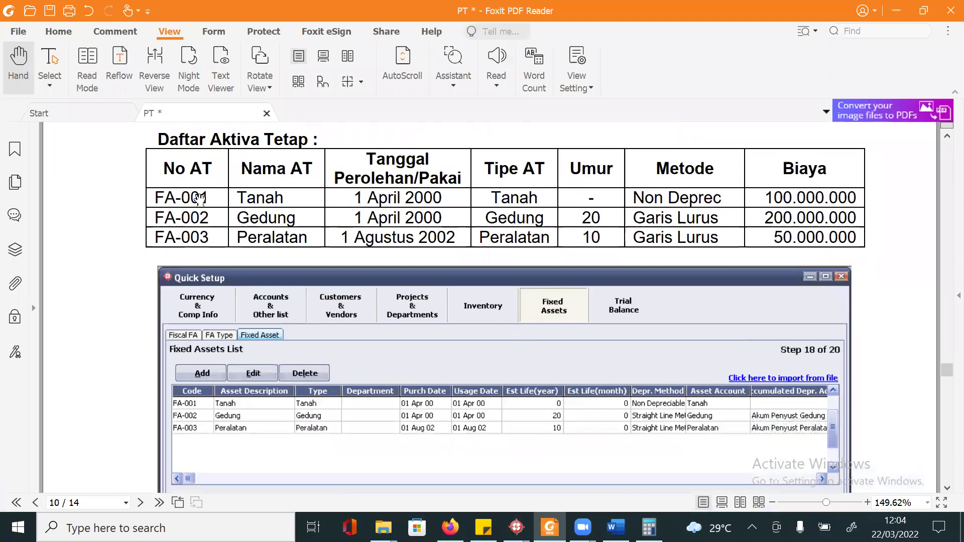
drag(210, 197, 151, 200)
key(ctrl+c)
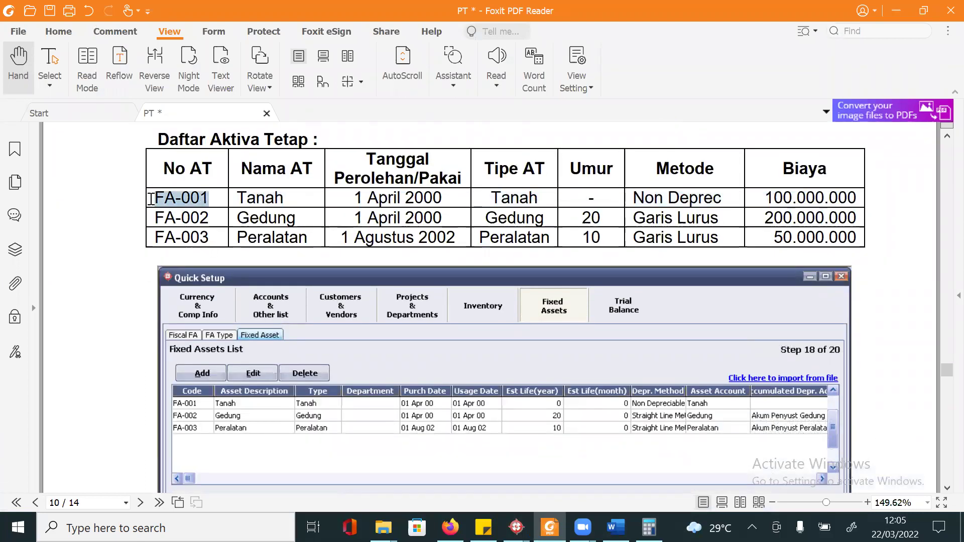
key(alt+Tab)
click(50, 195)
key(ctrl+v)
click(112, 201)
Consult the worksheet and give asset FA-001 the description Tanah and the type Tanah
key(alt+Tab)
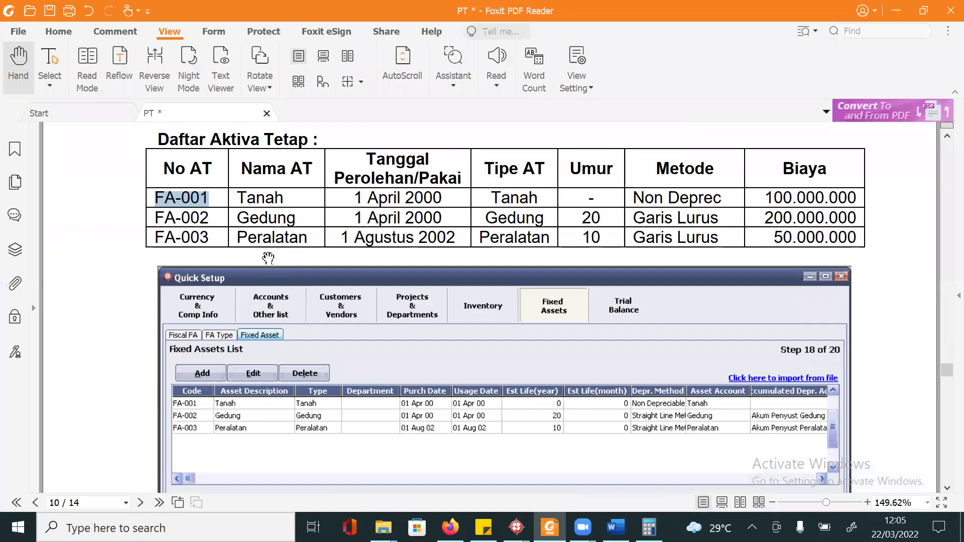
key(alt+Tab)
text(Tanah)
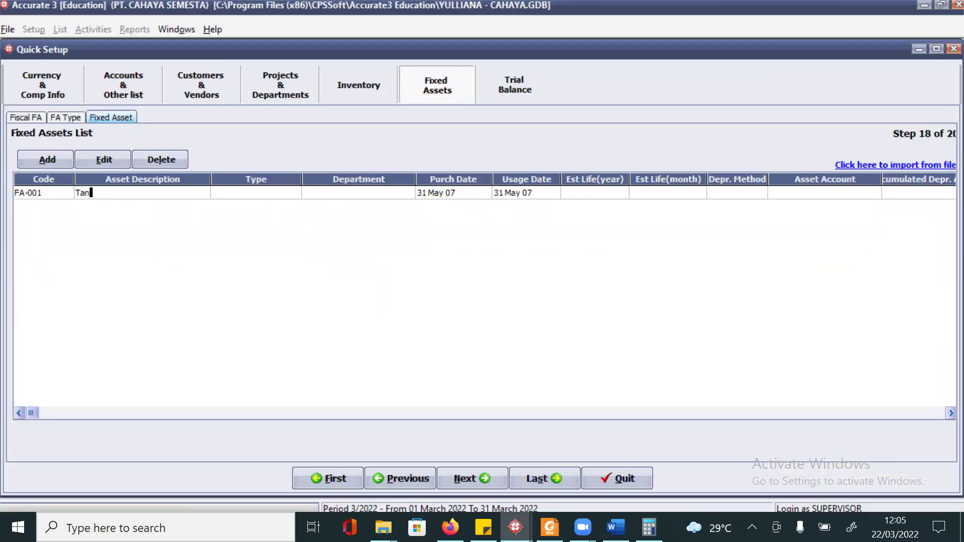
click(281, 195)
click(294, 192)
click(234, 216)
Look up the acquisition date in the worksheet and set the purchase date of FA-001 to 01/04/00
key(alt+Tab)
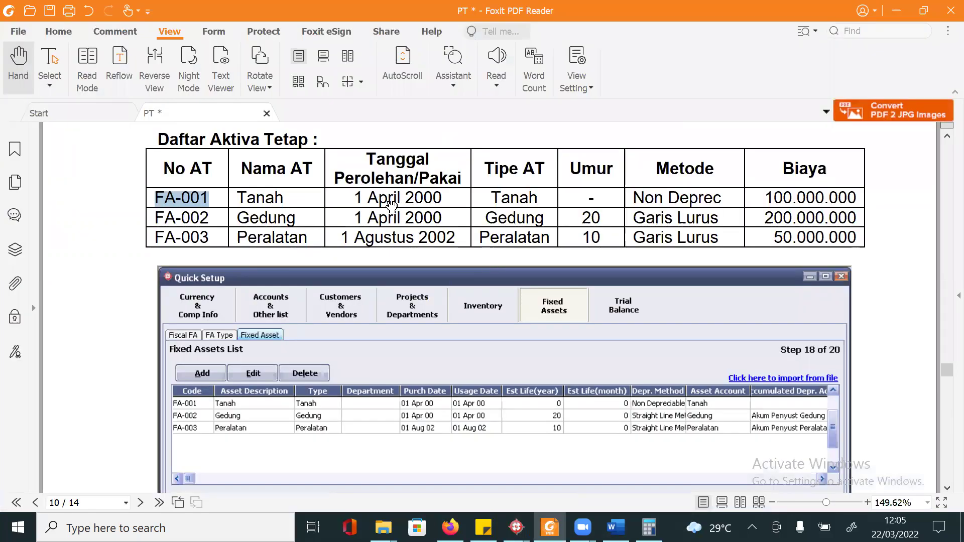
key(alt+Tab)
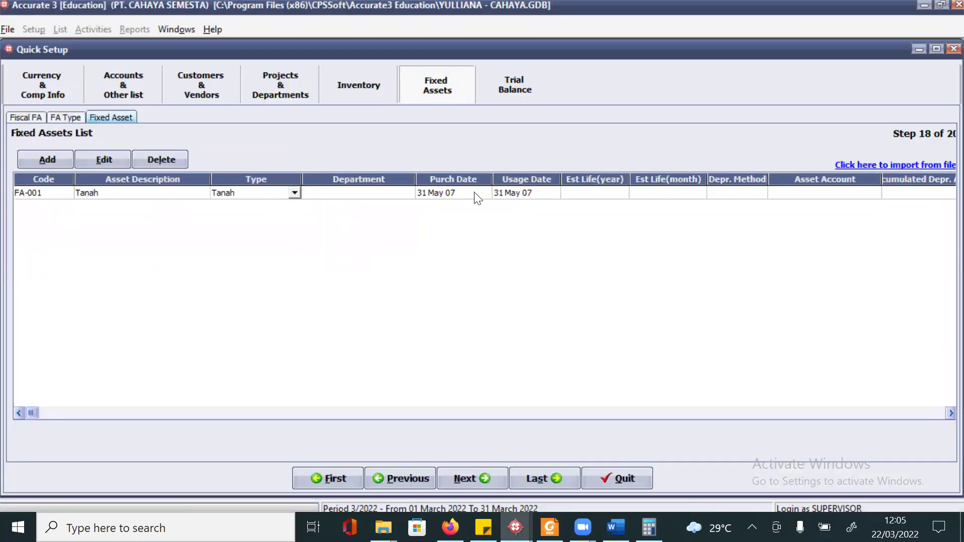
click(478, 195)
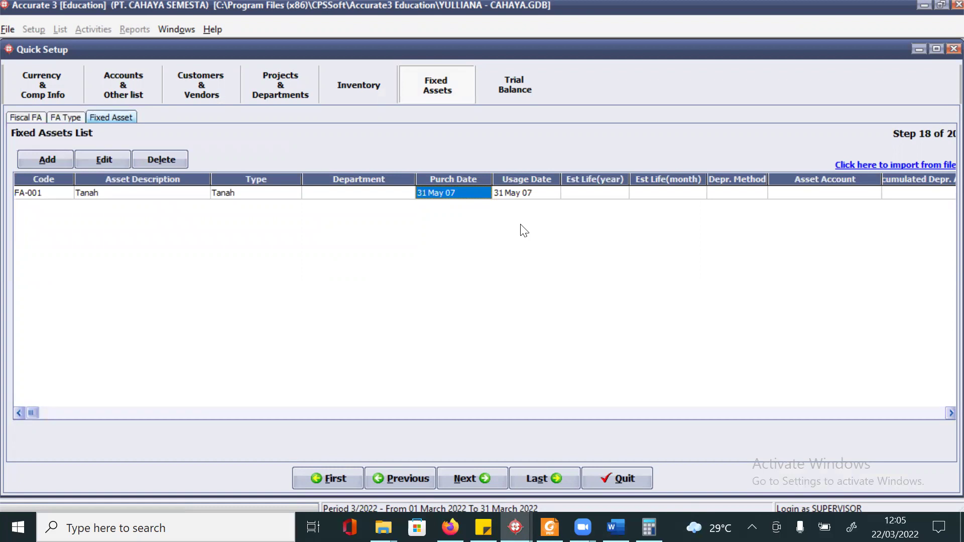
text(01/04/00)
key(Tab)
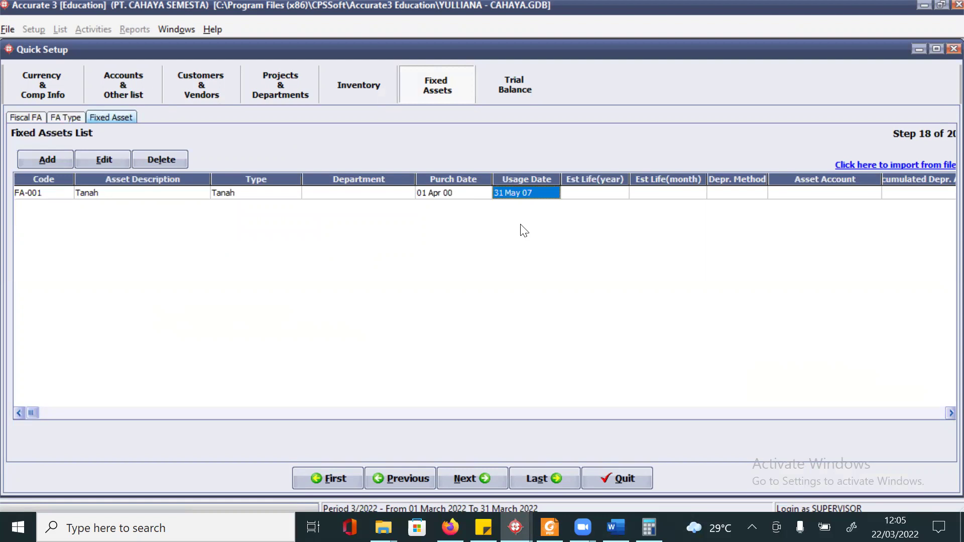
Copy the purchase date of FA-001 into its usage date, 01/04/2000
click(462, 196)
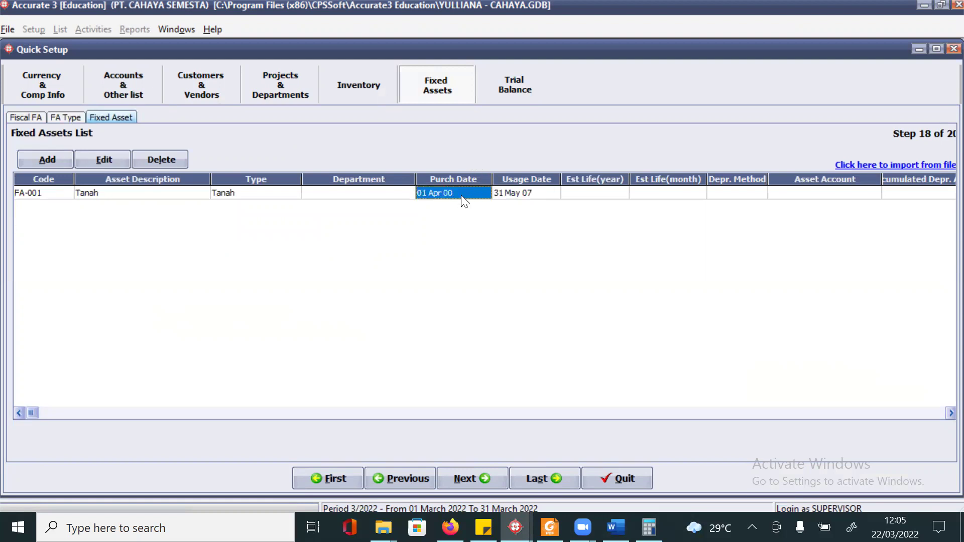
click(462, 196)
drag(462, 194, 389, 197)
key(ctrl+c)
click(546, 193)
click(547, 193)
key(ctrl+v)
key(End)
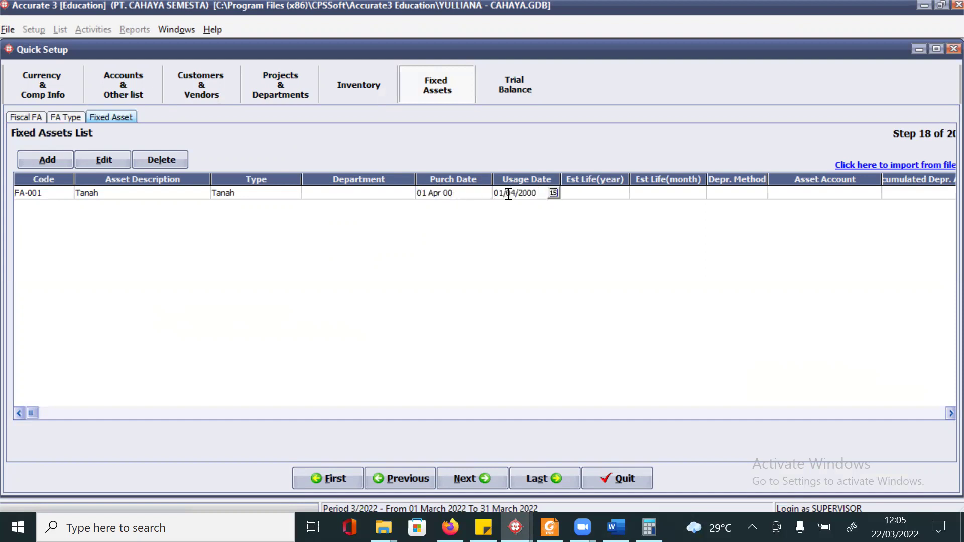
key(Tab)
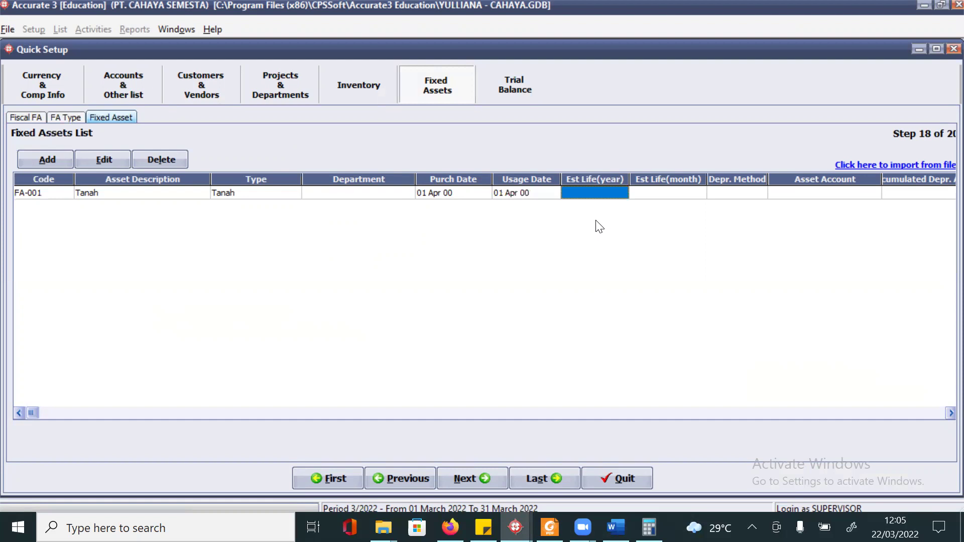
Set the estimated life of FA-001 to 0 years and its depreciation method to Non Depreciable
text(0)
key(Tab)
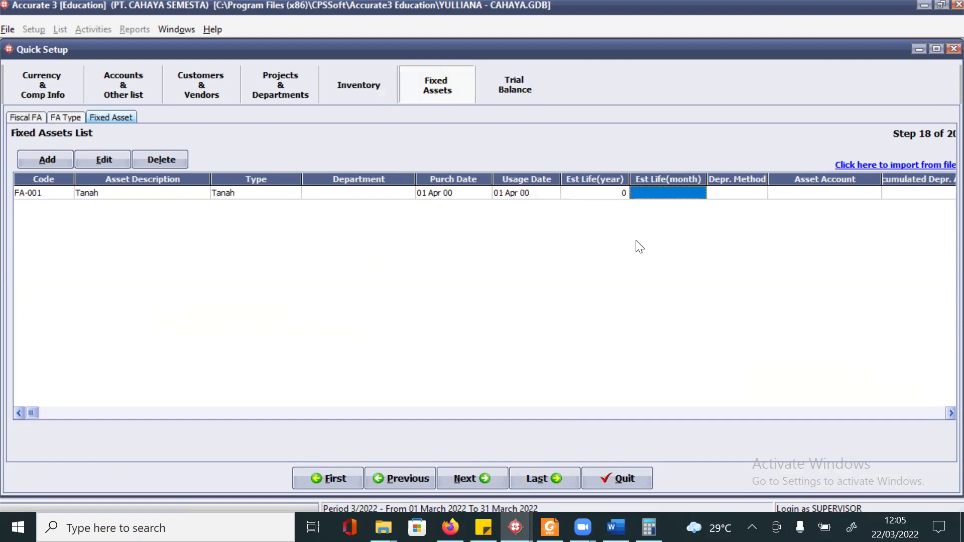
key(Tab)
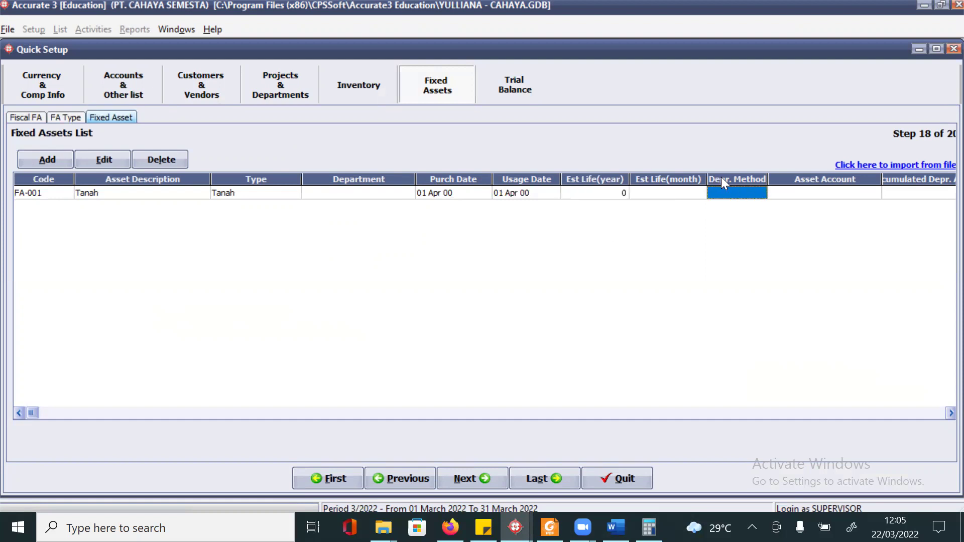
click(760, 193)
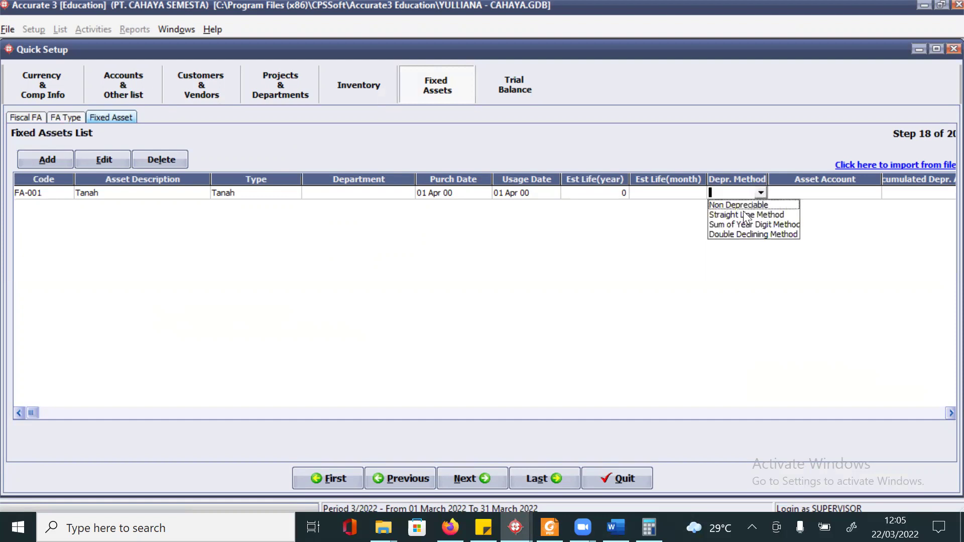
click(742, 205)
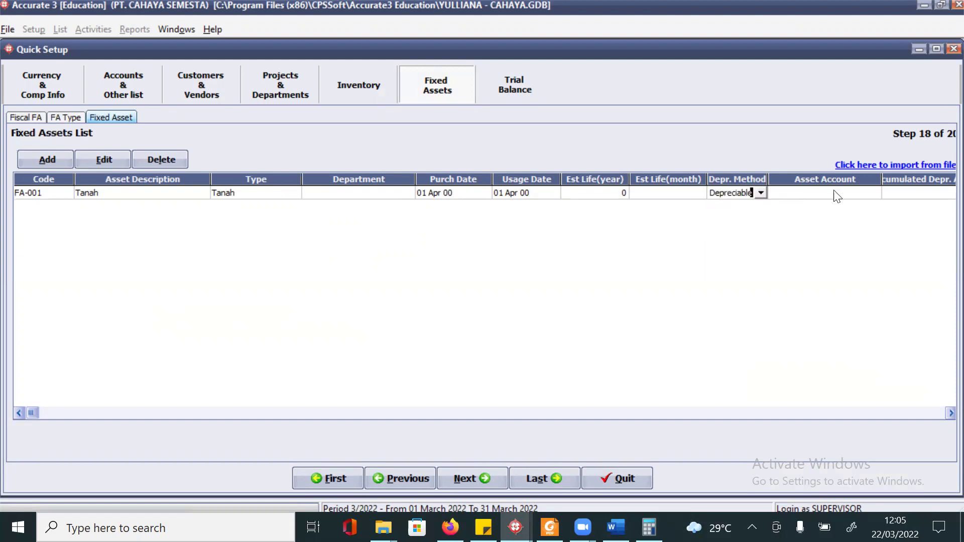
Open the asset account choices for the Tanah asset FA-001
click(951, 412)
click(951, 413)
click(672, 196)
click(671, 196)
click(679, 195)
click(713, 220)
Switch to the PT. CAHAYA KALBU SEMESTA company window and show its Fixed Assets List in Quick Setup
key(alt+Tab)
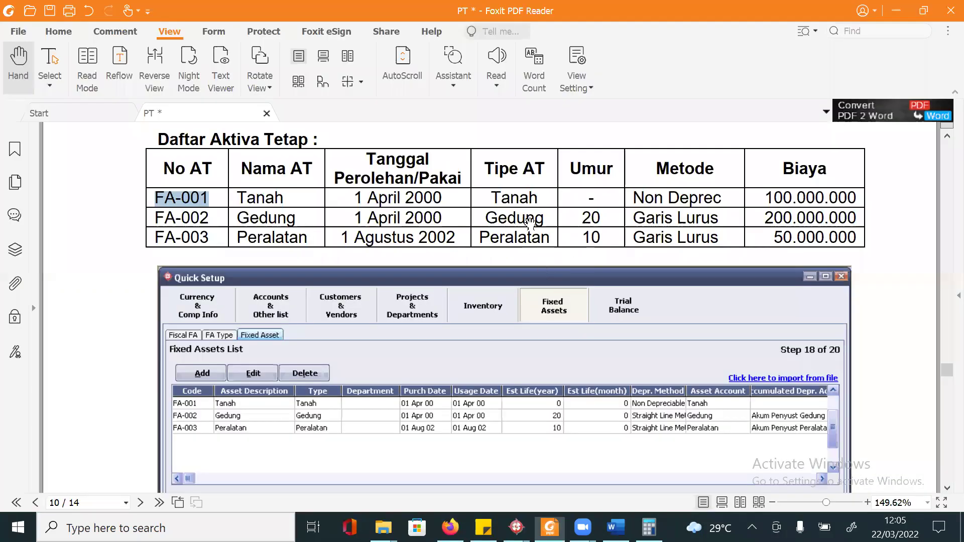
click(516, 518)
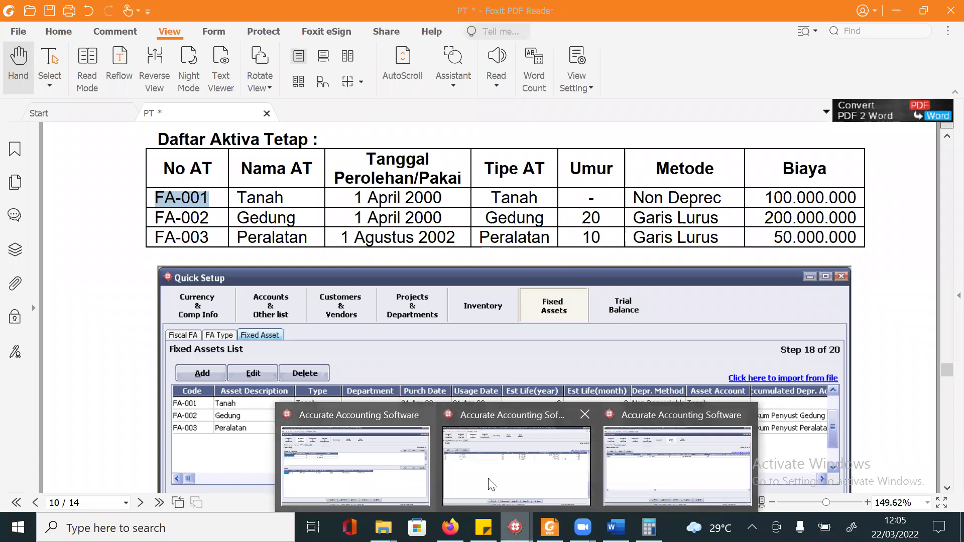
click(452, 457)
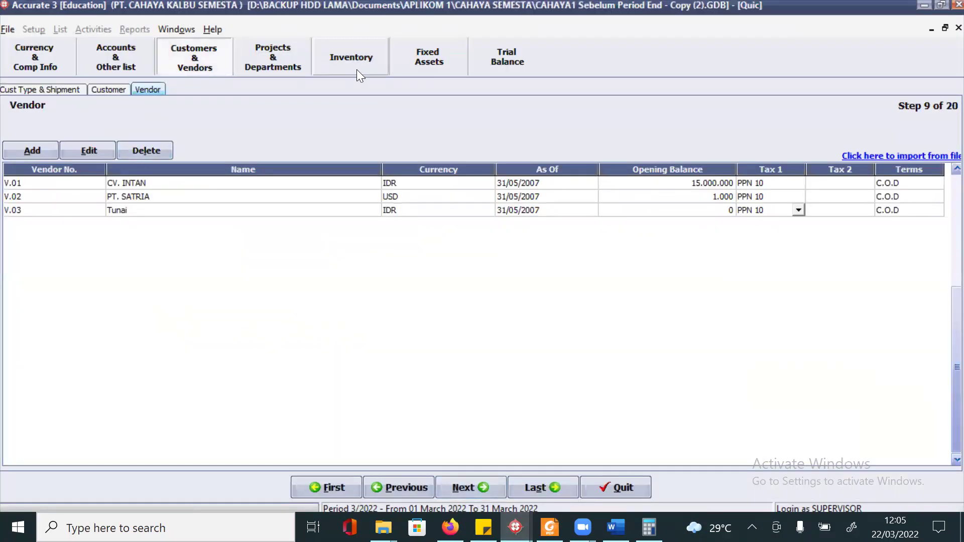
click(435, 59)
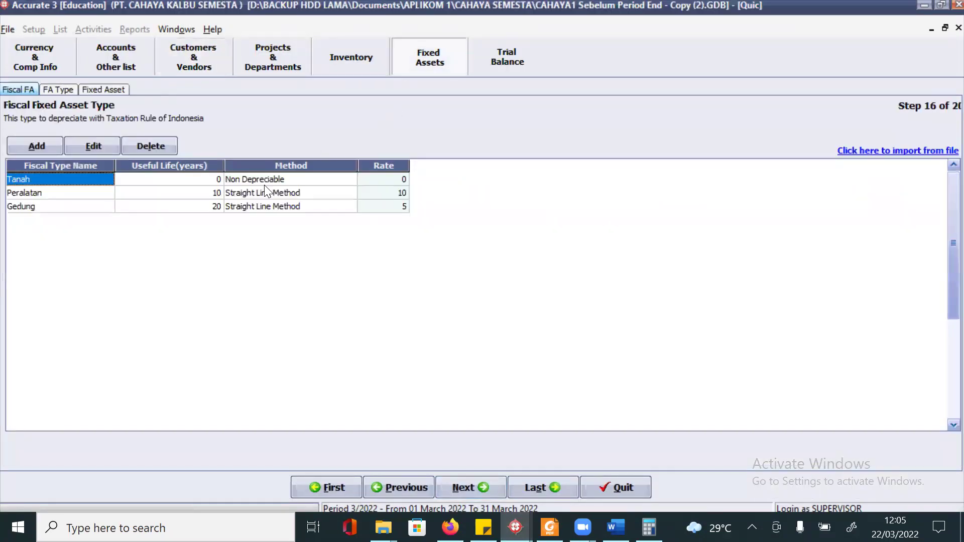
click(94, 90)
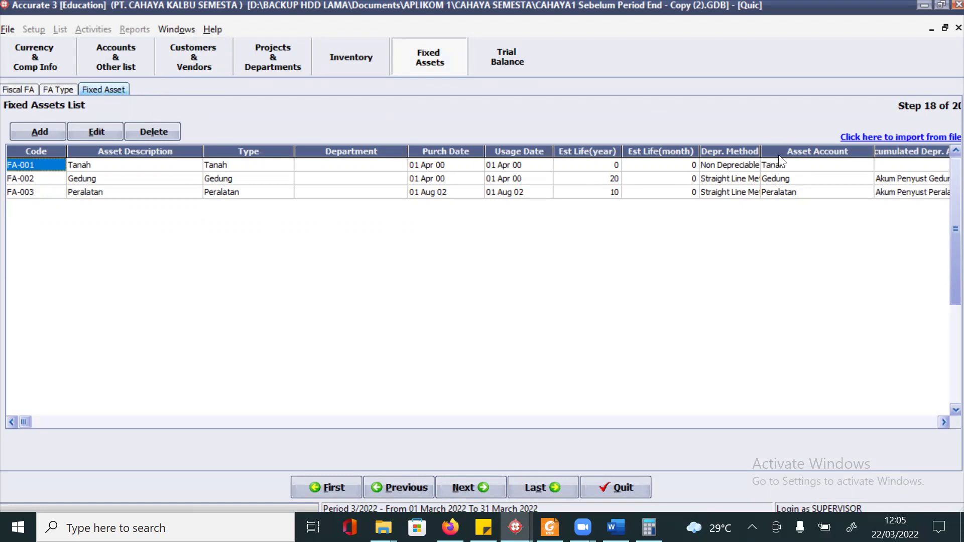
Compare the asset amounts and salvage values in the reference Fixed Assets List with the Biaya column of the PDF worksheet
click(944, 422)
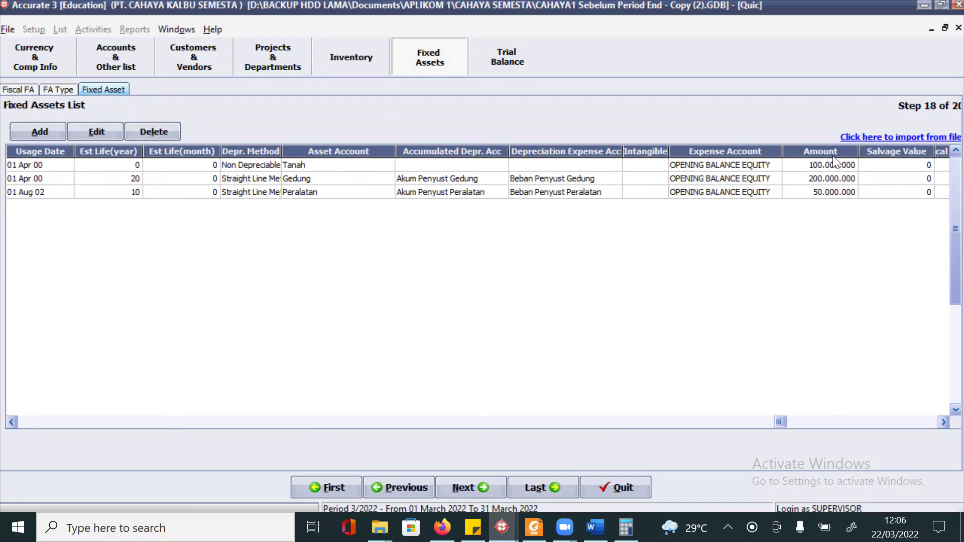
key(alt+Tab)
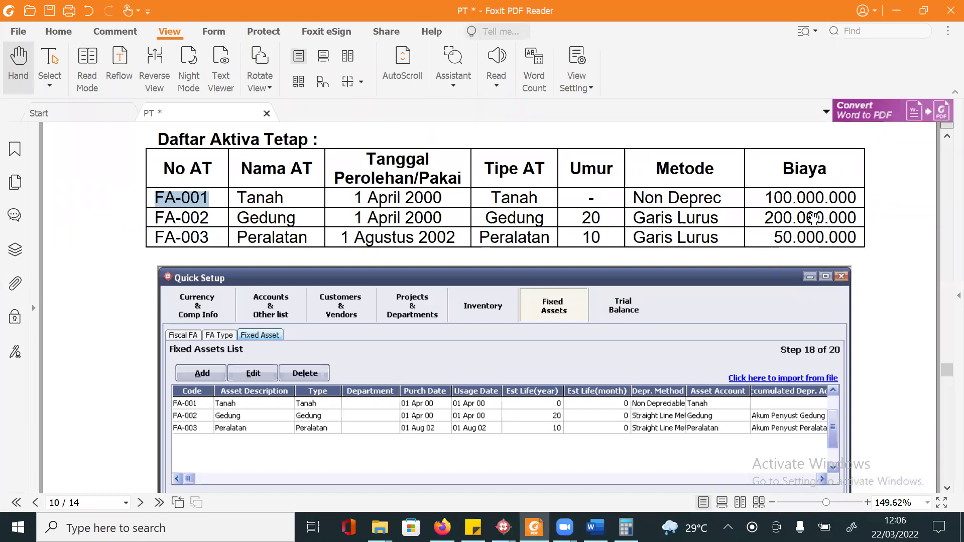
key(alt+Tab)
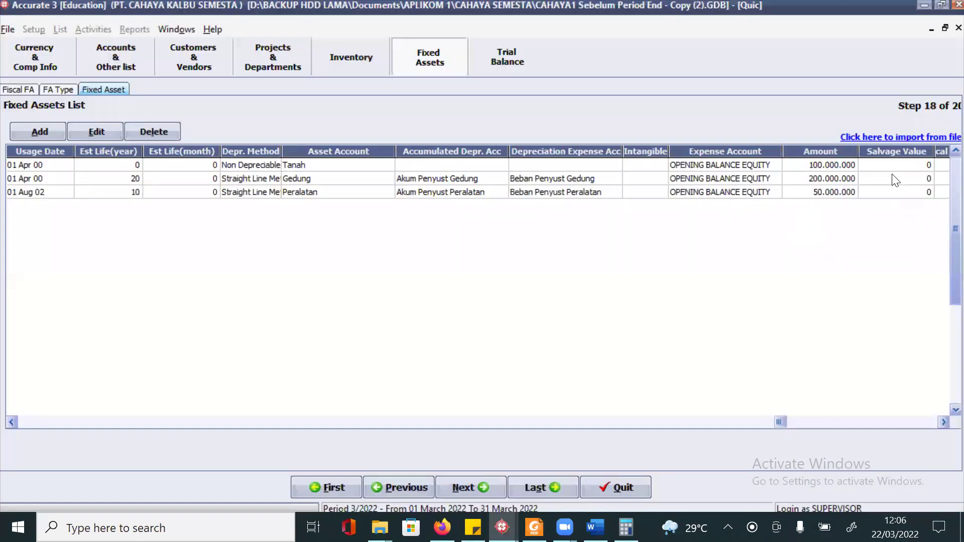
click(943, 422)
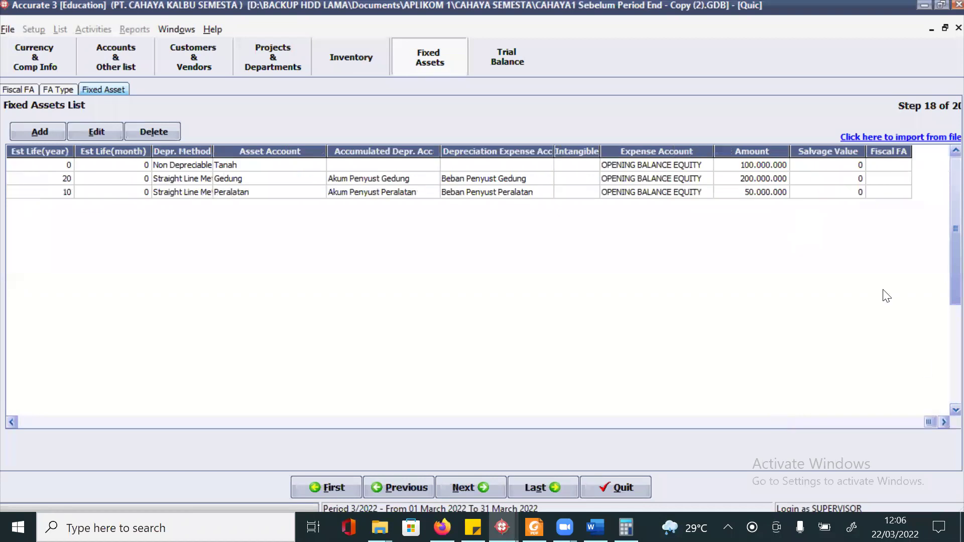
click(838, 166)
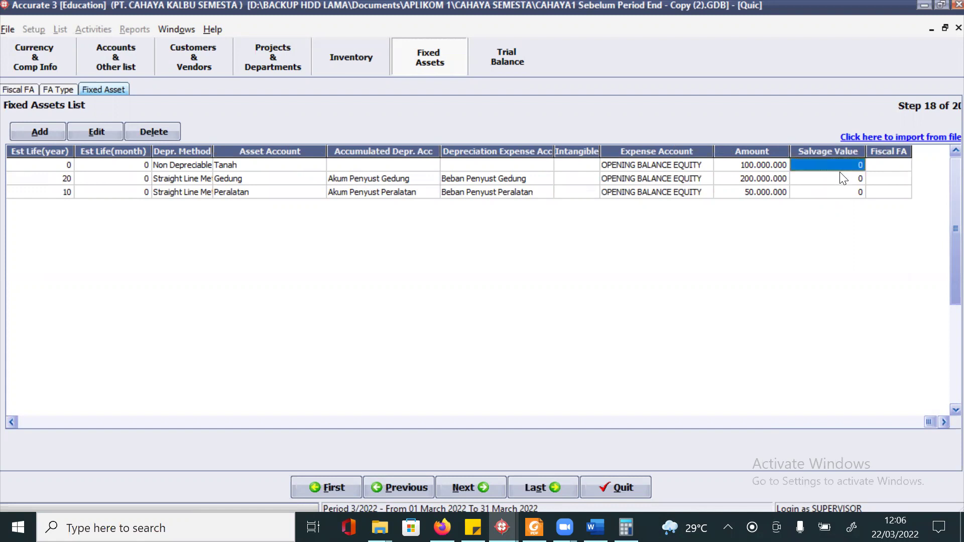
key(alt+Tab)
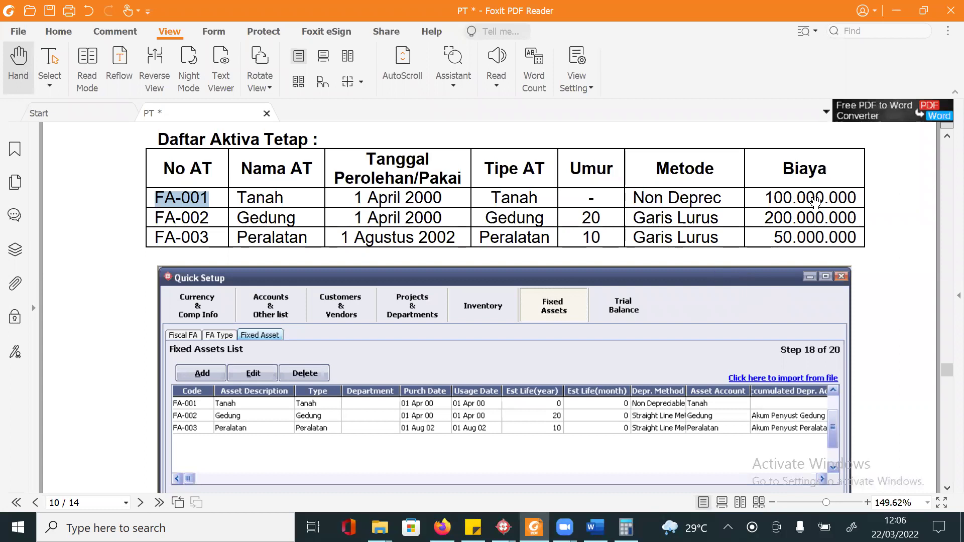
key(alt+Tab)
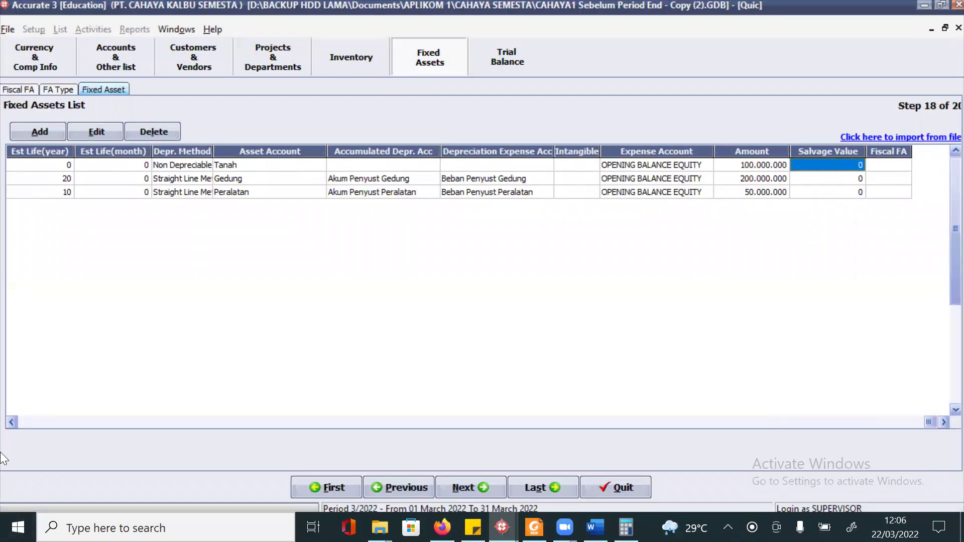
Compare the purchase and usage dates of the three reference assets with the acquisition dates in the PDF worksheet
click(9, 425)
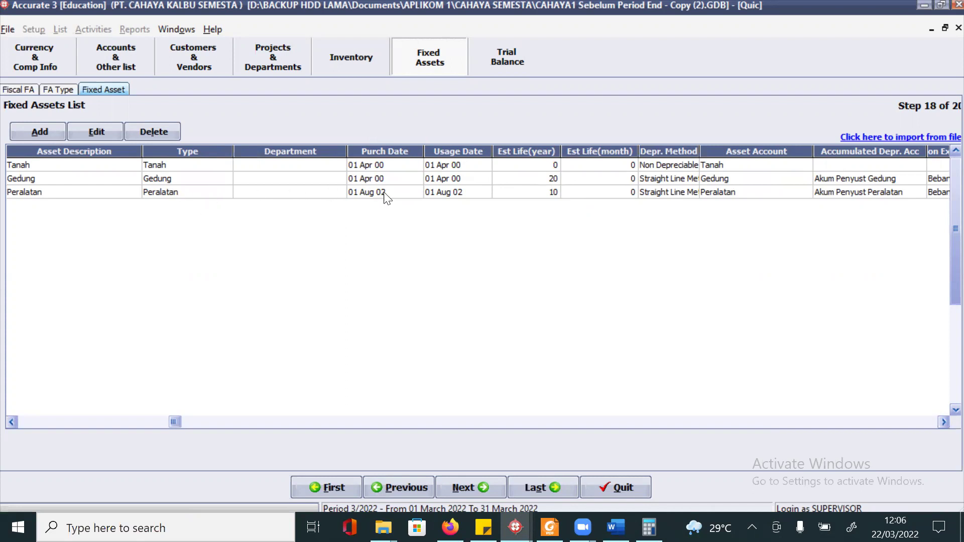
key(alt+Tab)
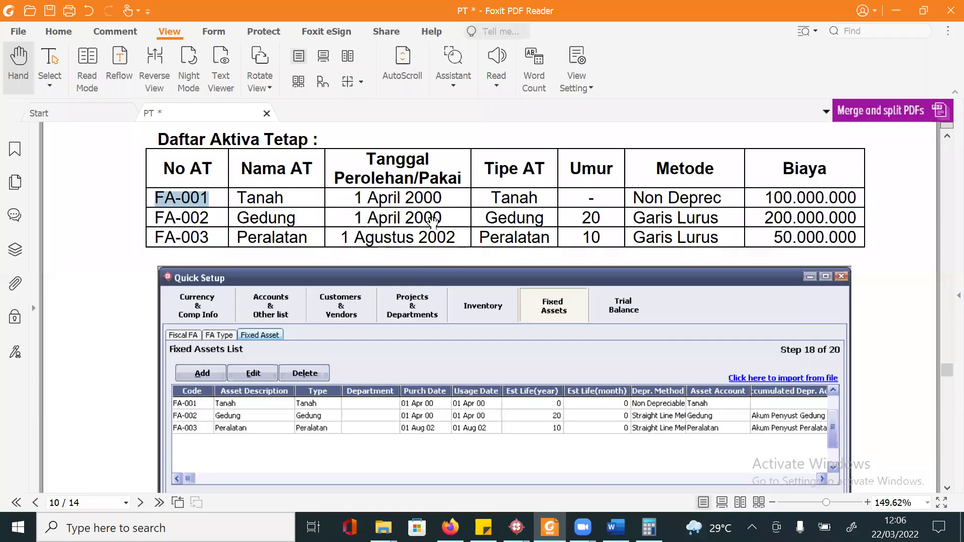
key(alt+Tab)
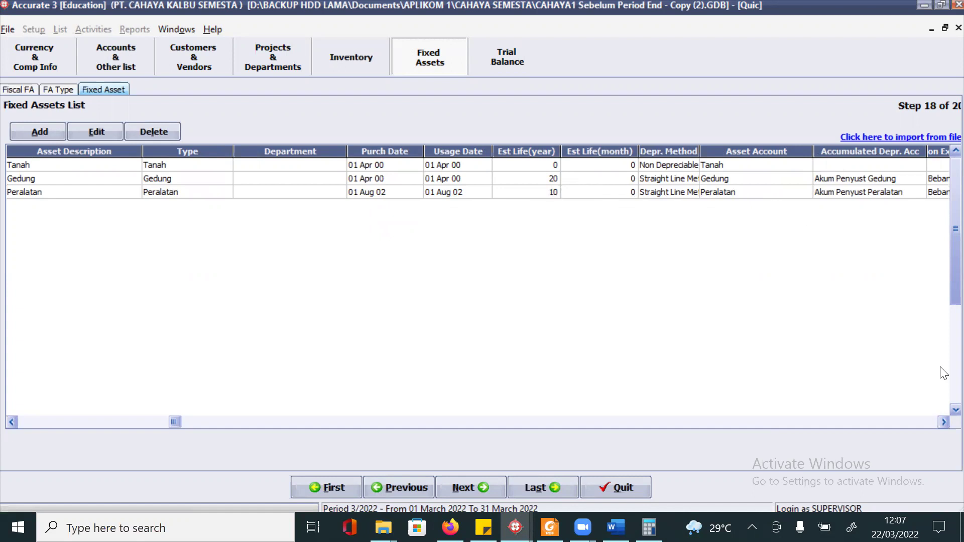
Examine the asset, depreciation and expense account columns and the amounts for all three assets in the reference Fixed Assets List
click(943, 423)
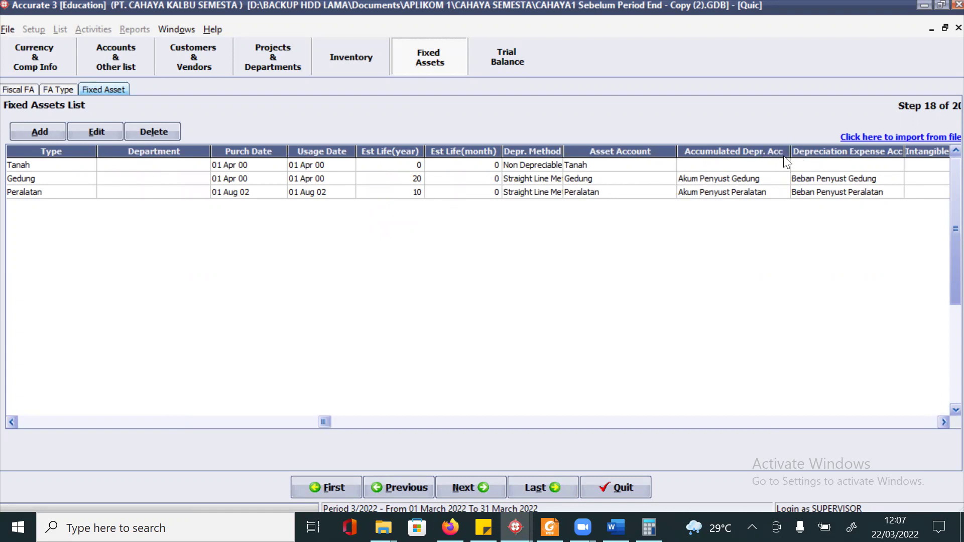
click(943, 423)
click(943, 423)
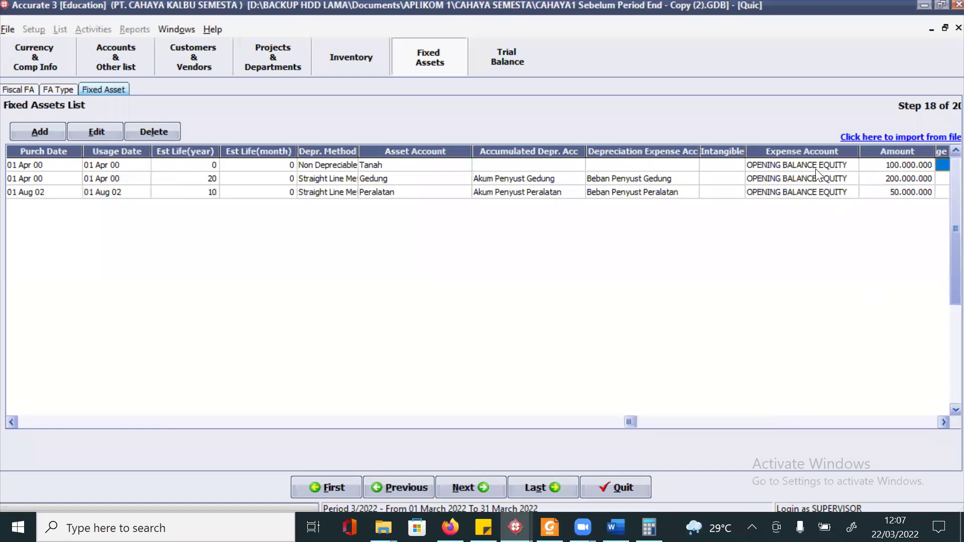
click(943, 422)
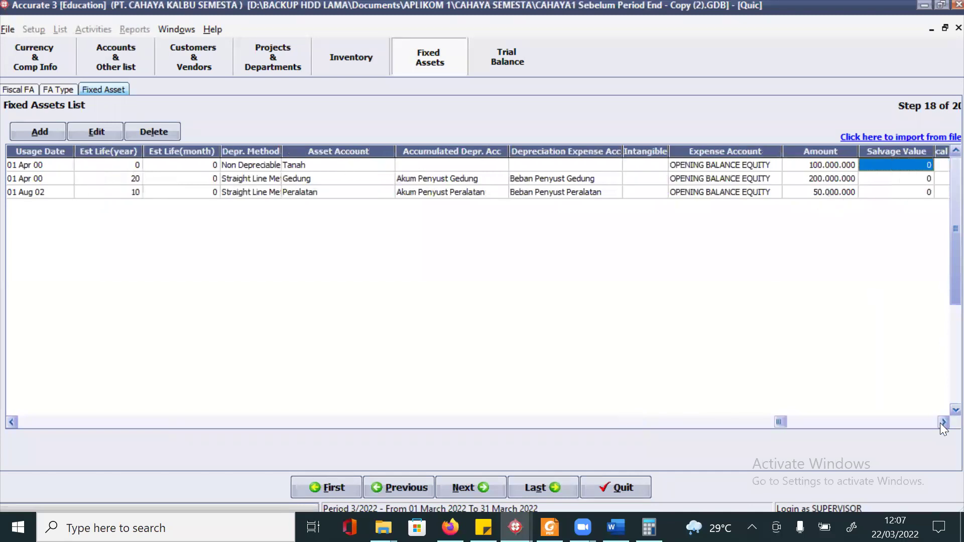
click(11, 422)
click(11, 423)
click(11, 423)
click(11, 423)
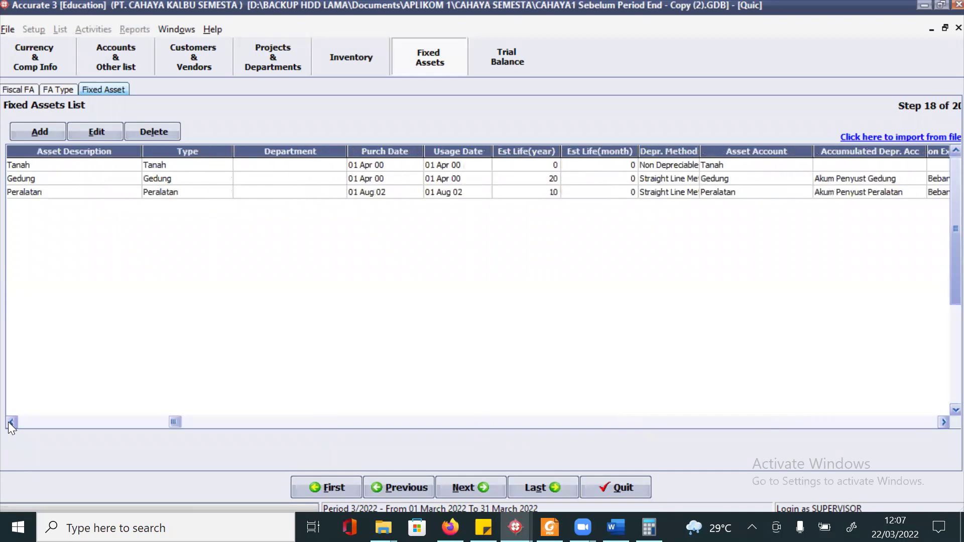
click(8, 424)
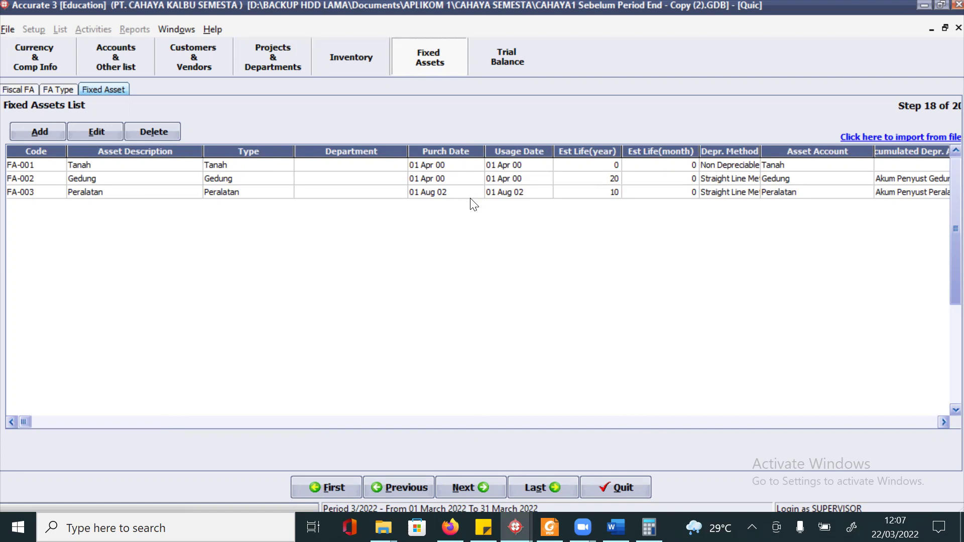
Quit Quick Setup for PT. CAHAYA KALBU SEMESTA and save its data
click(618, 490)
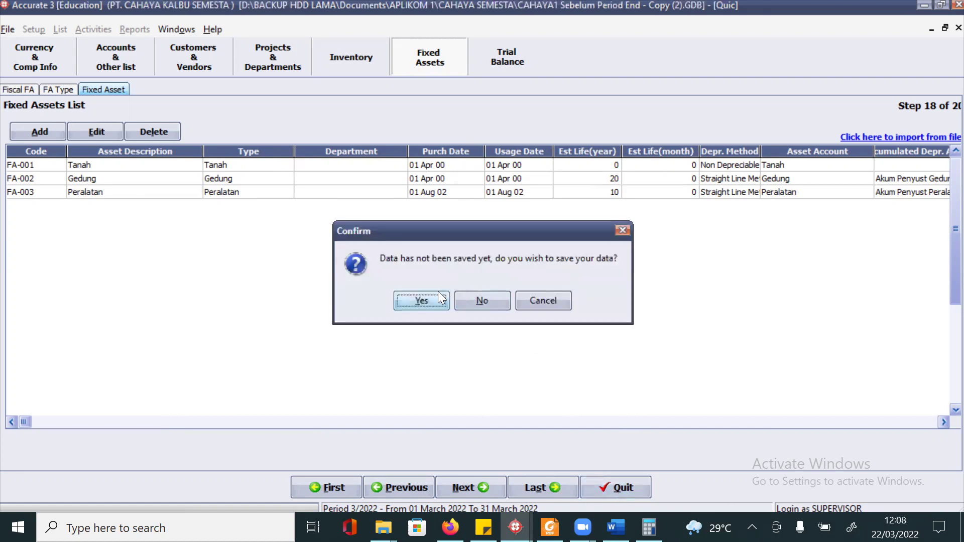
click(429, 300)
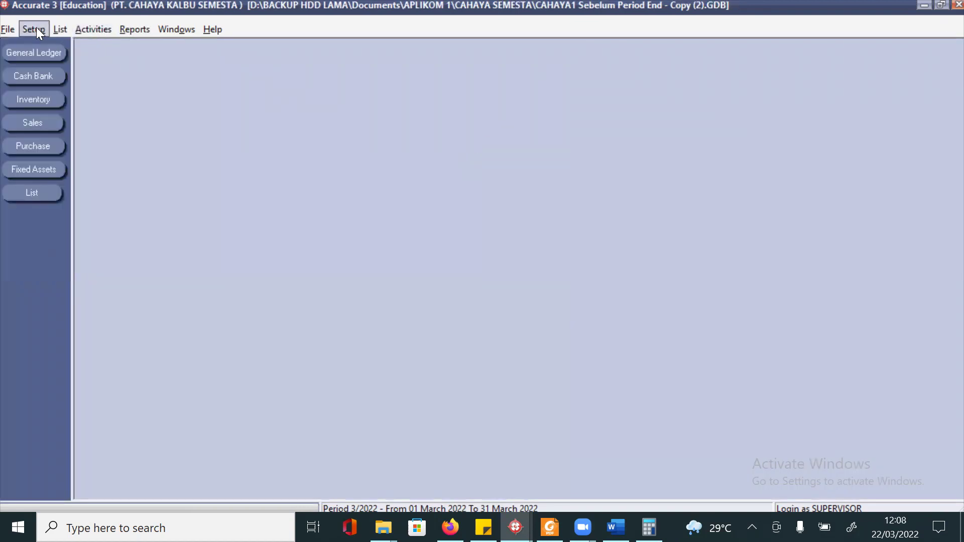
click(59, 29)
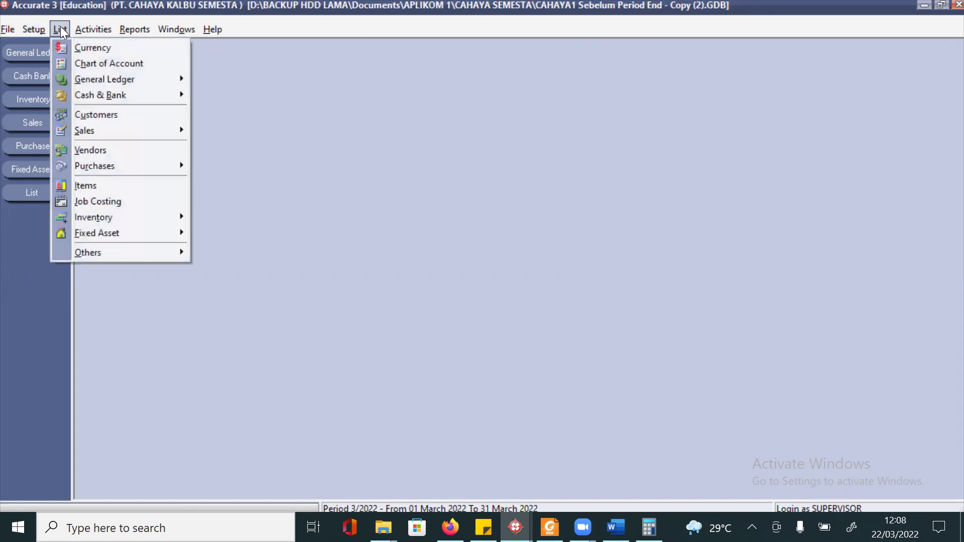
Read section 15 of the PDF worksheet on entering opening balances other than receivables, payables, fixed assets and accumulated depreciation
key(alt+Tab)
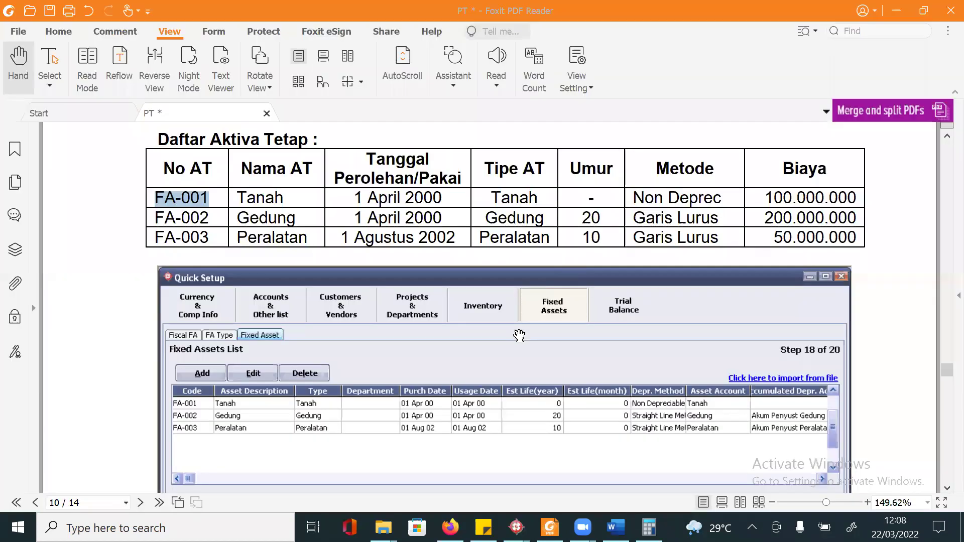
scroll(519, 336, down, 10)
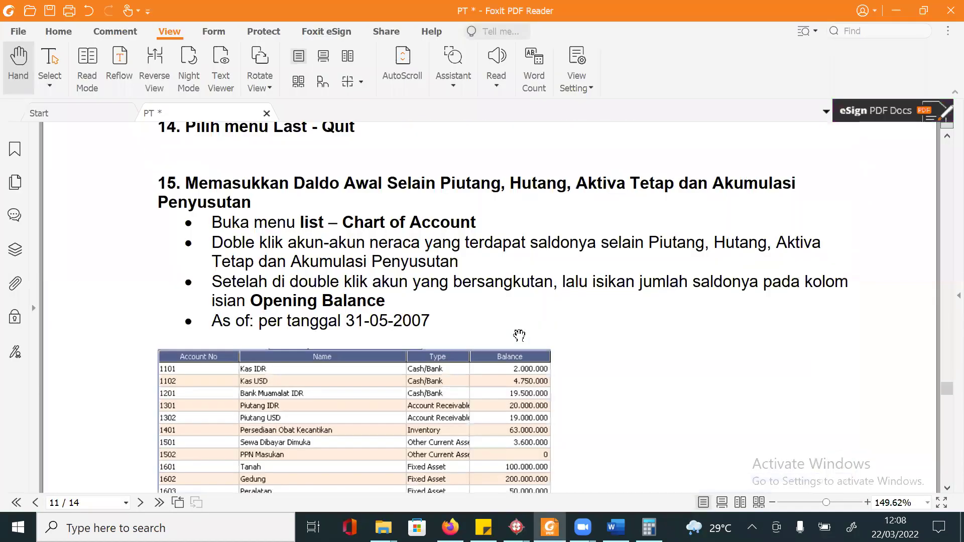
scroll(519, 335, up, 1)
scroll(468, 361, down, 2)
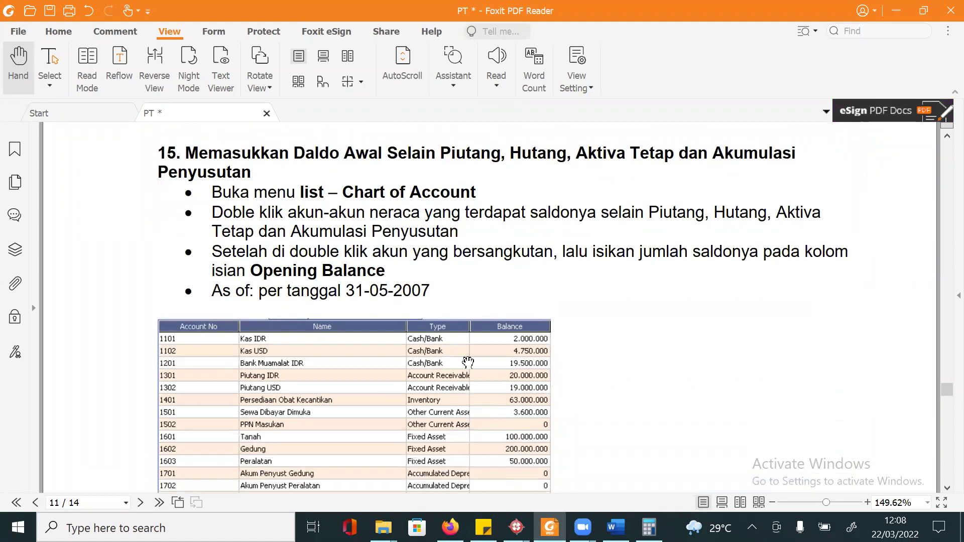
scroll(468, 362, down, 3)
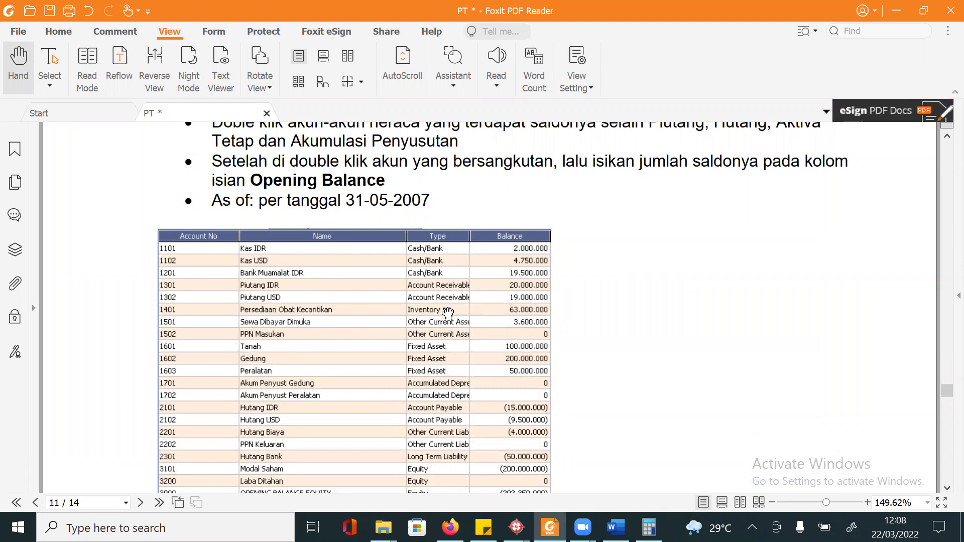
Open the Chart of Accounts in Accurate and look through the accounts and their balances
key(alt+Tab)
click(60, 28)
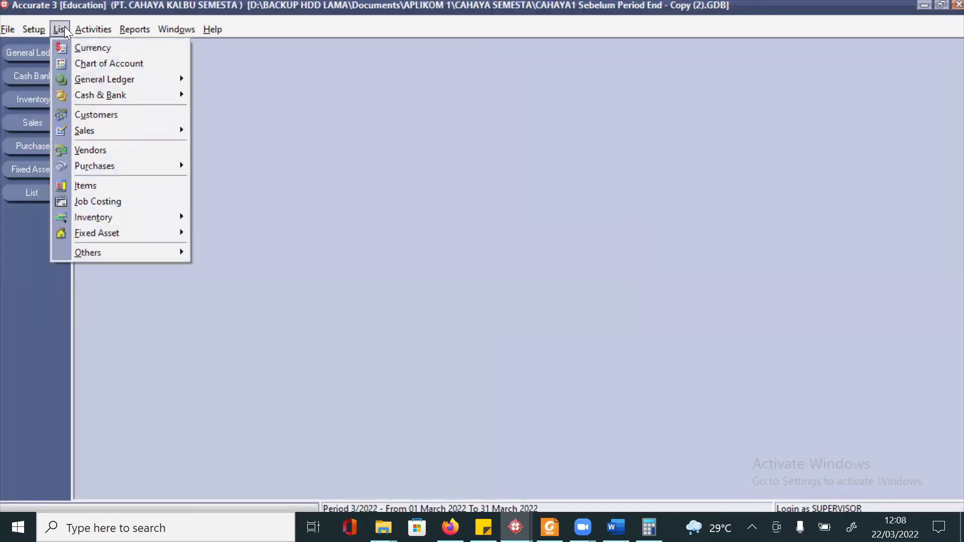
click(72, 63)
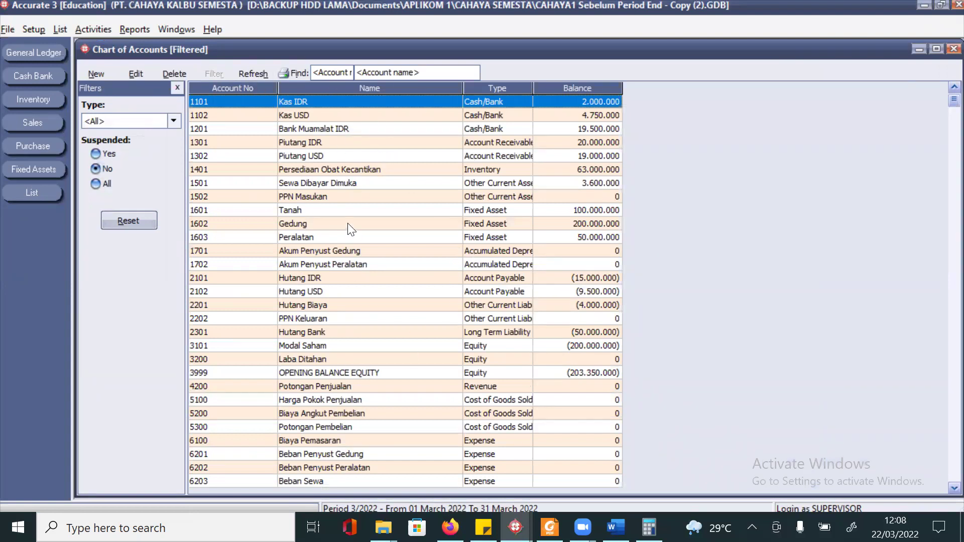
scroll(393, 297, down, 20)
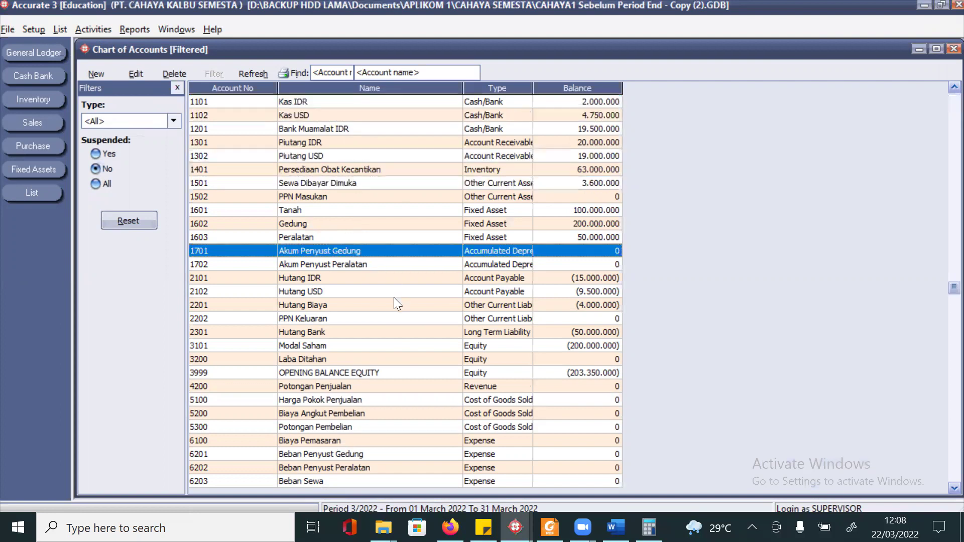
scroll(525, 275, up, 17)
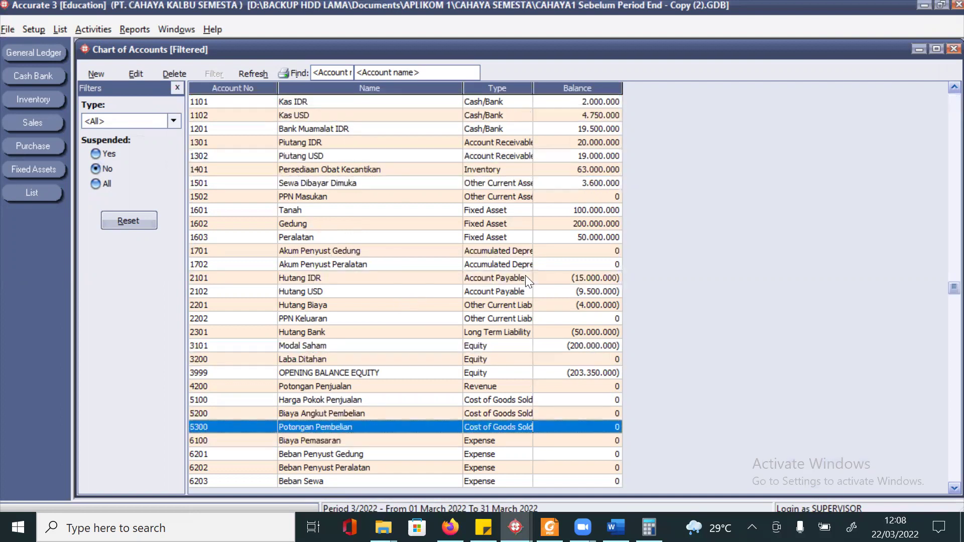
scroll(525, 275, up, 11)
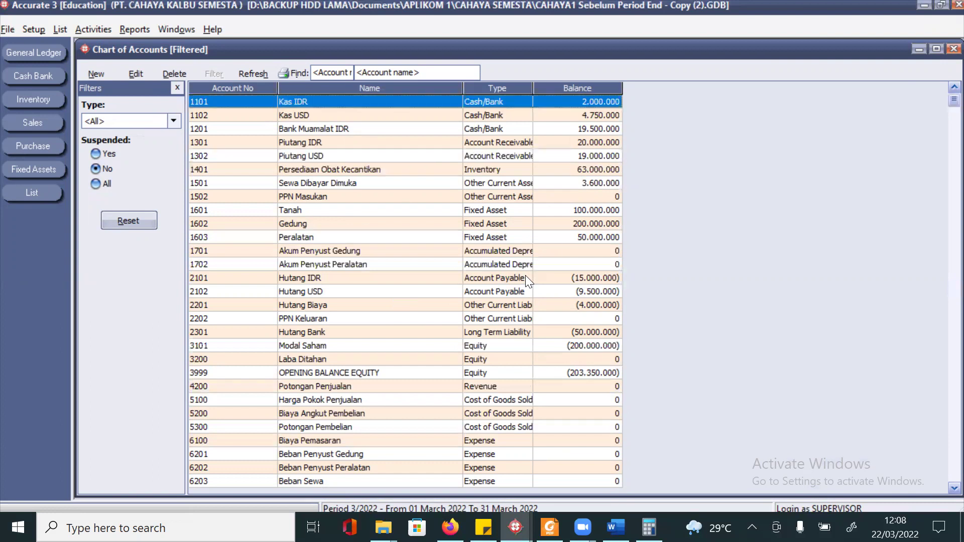
Enter an opening balance of 2000000 as of 31/05/2007 for the Kas IDR account, save it and refresh the account list
double_click(589, 99)
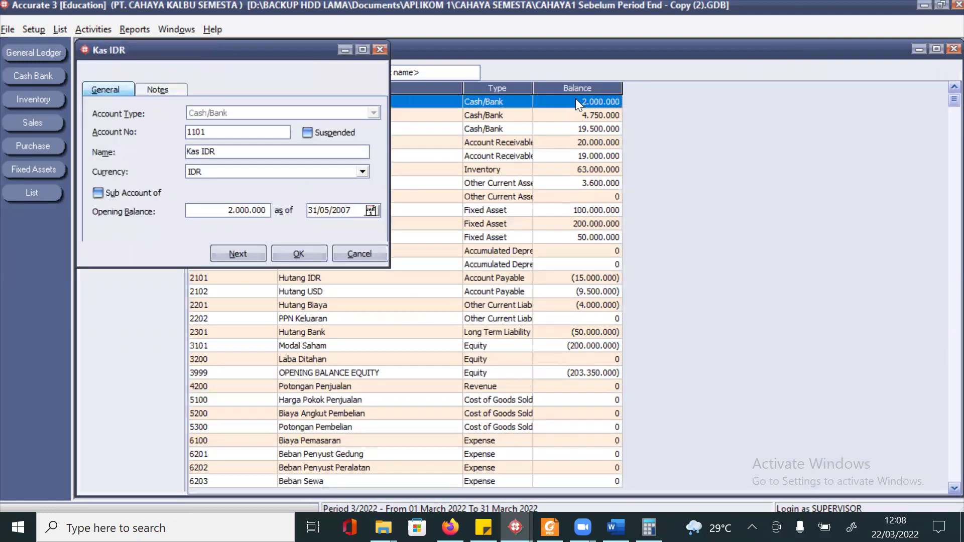
click(196, 209)
key(shift+Left)
key(shift+Left)
key(shift+Left)
key(shift+Left)
drag(239, 213, 89, 215)
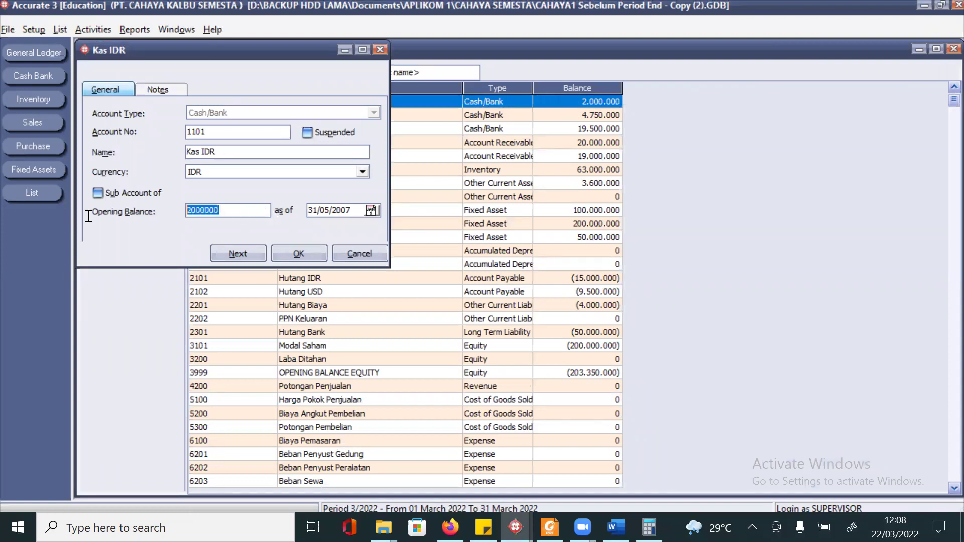
key(alt+Tab)
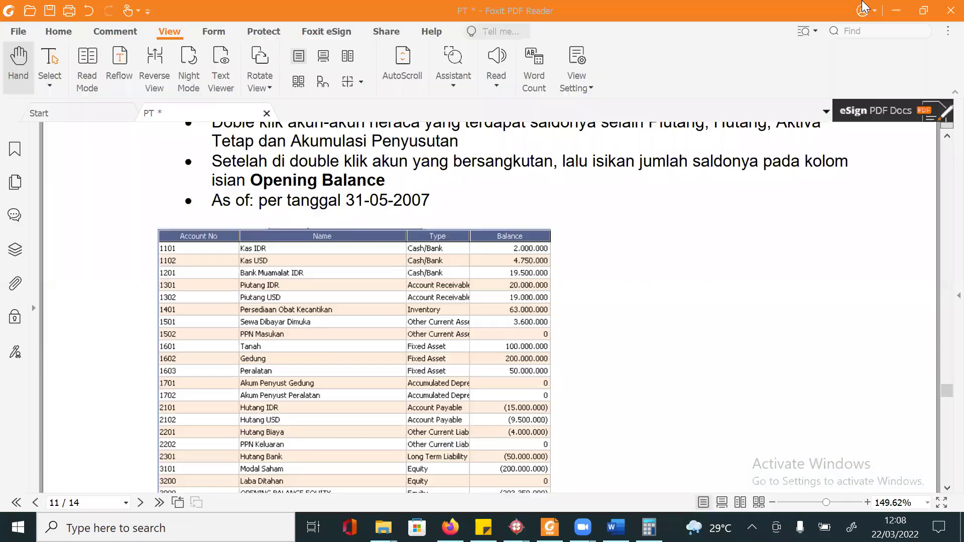
key(alt+Tab)
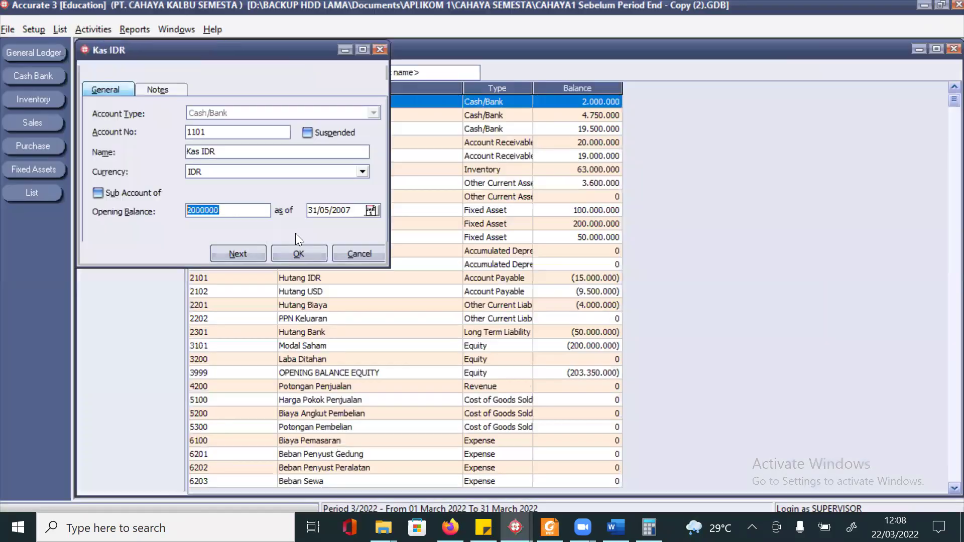
text(2000000)
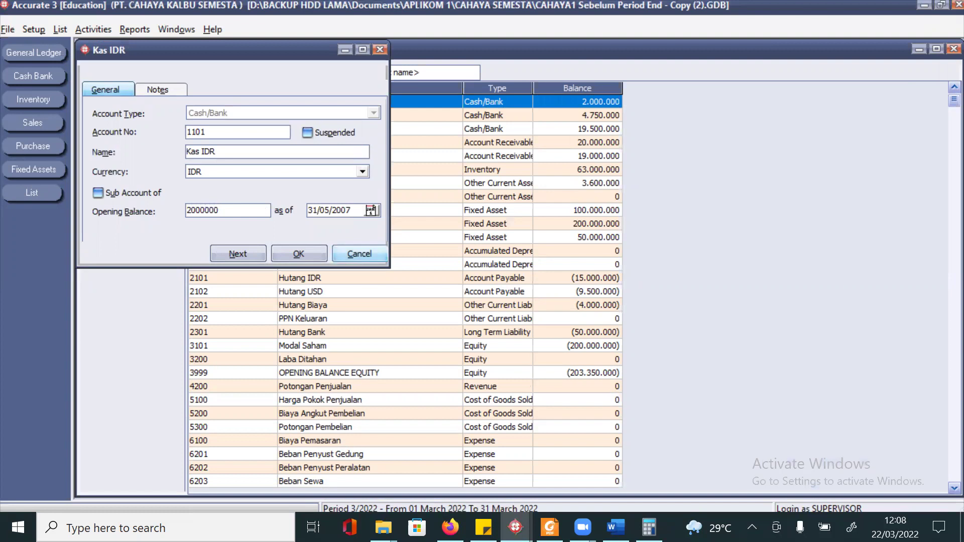
click(291, 248)
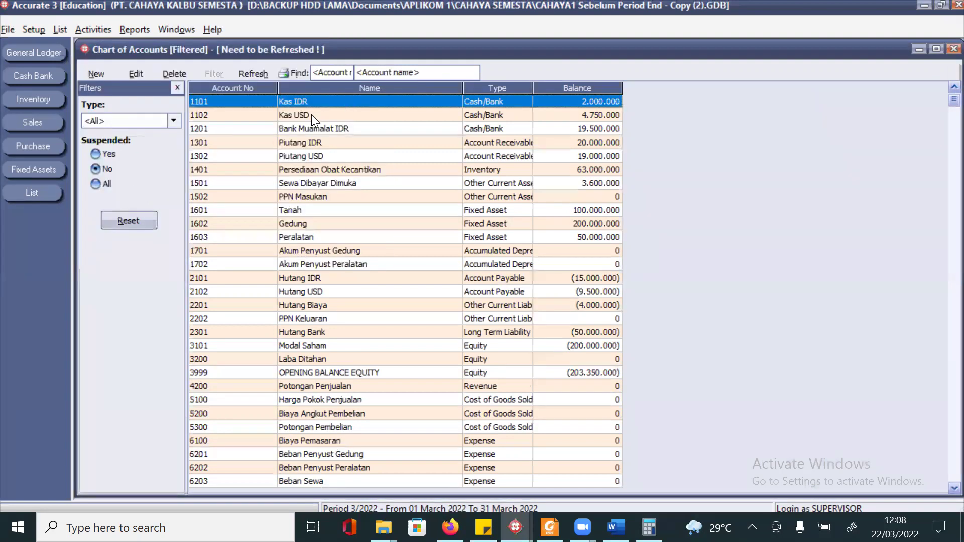
click(265, 72)
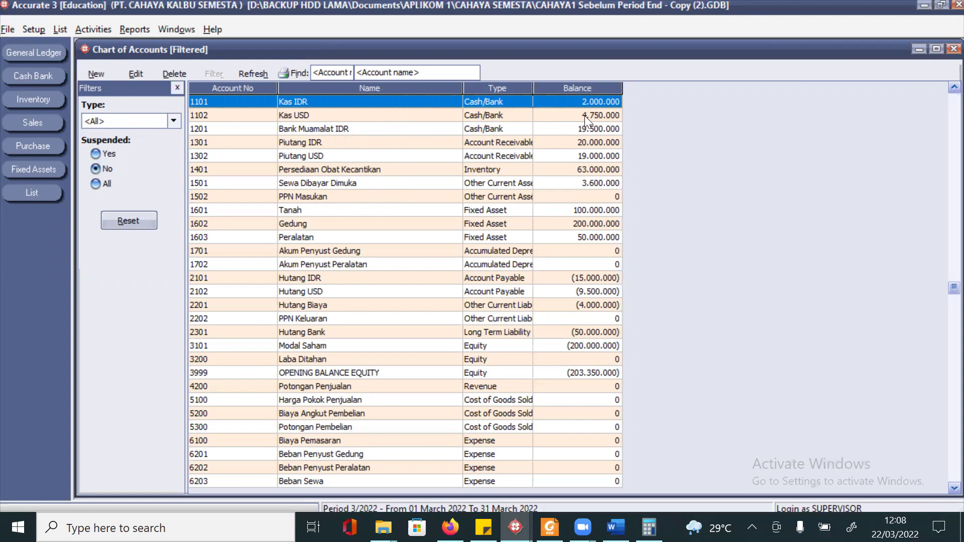
Look up Kas USD in the PDF trial balance, set the account's opening balance to 500 in Accurate, save and refresh the list
key(alt+Tab)
scroll(694, 329, up, 10)
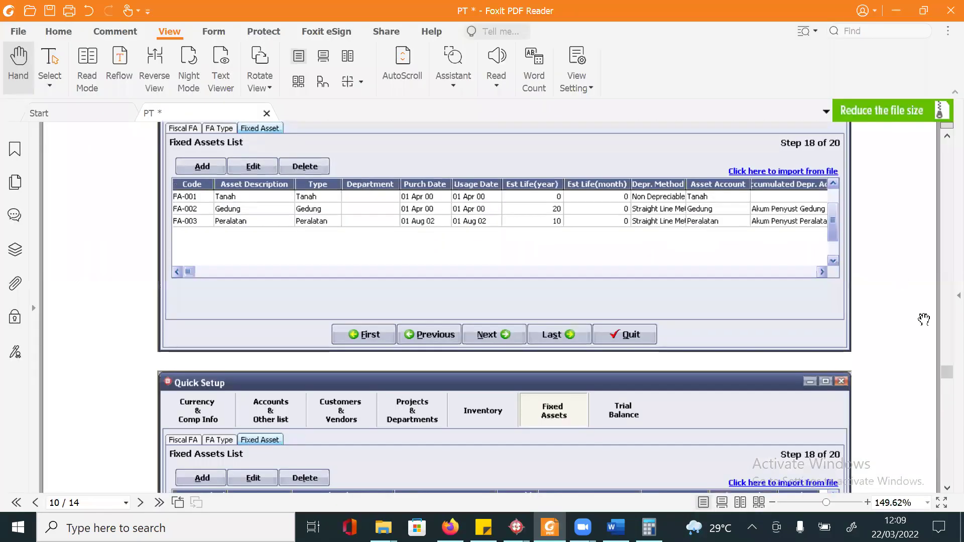
scroll(923, 319, up, 6)
drag(920, 242, 934, 151)
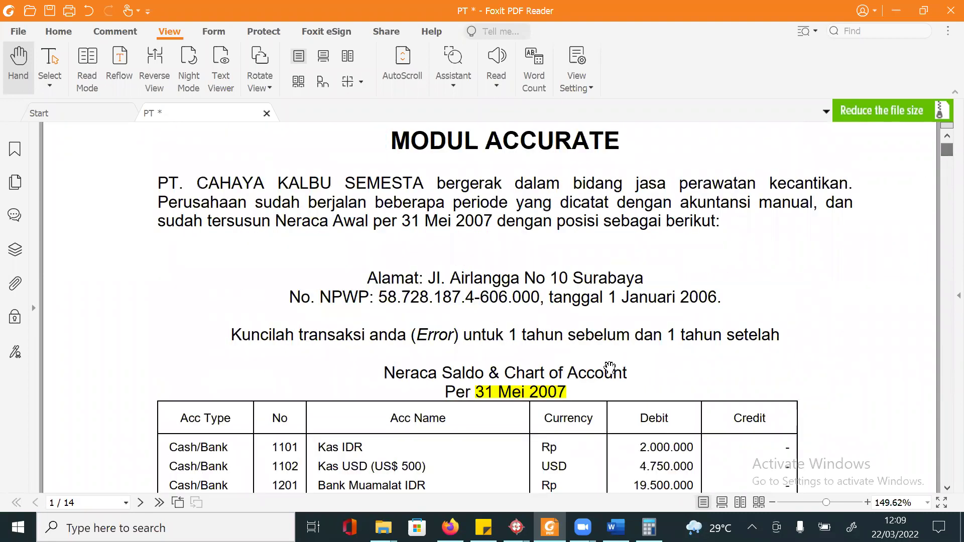
scroll(338, 393, down, 3)
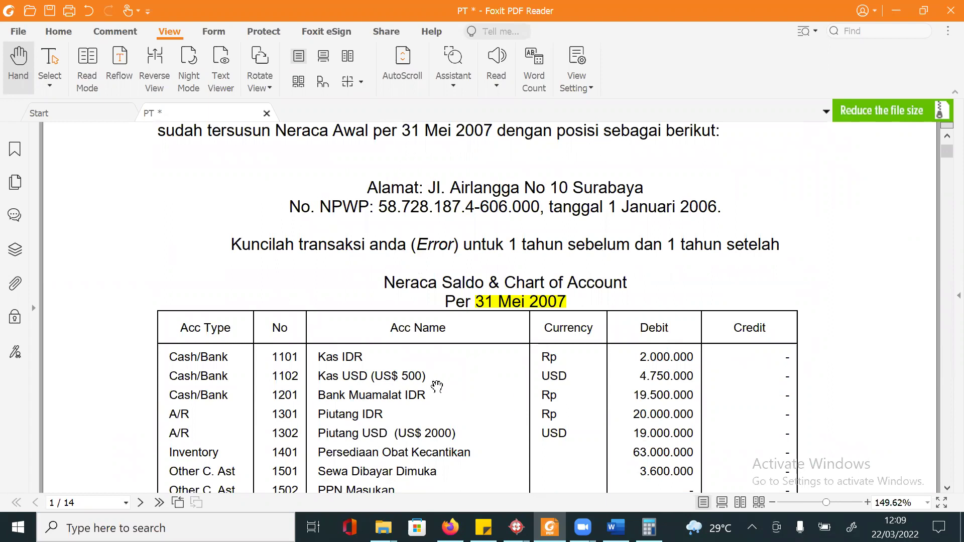
key(alt+Tab)
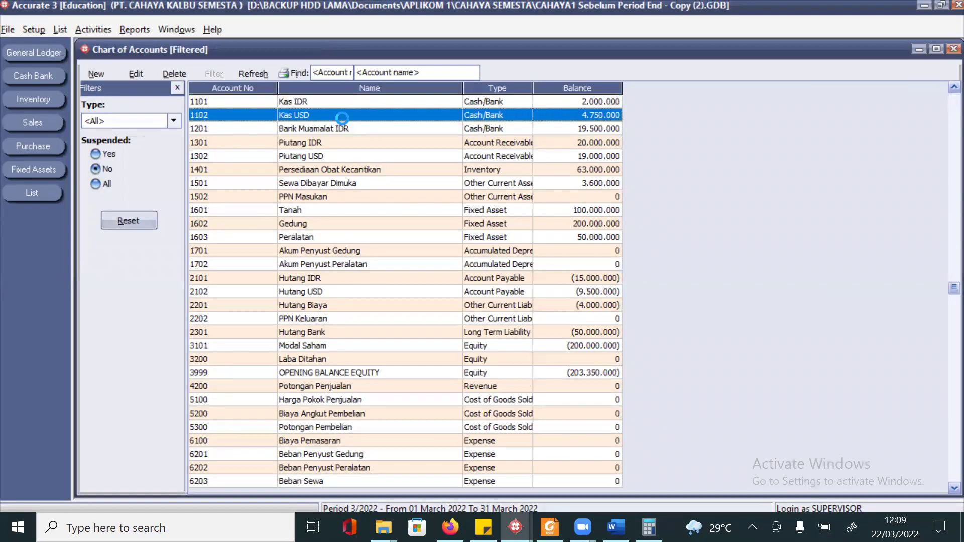
click(248, 209)
text(500)
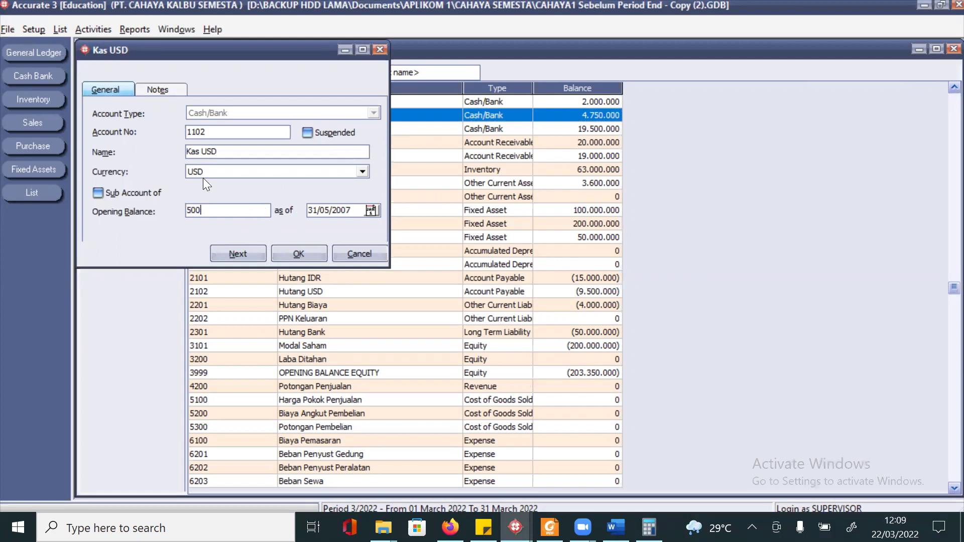
click(299, 254)
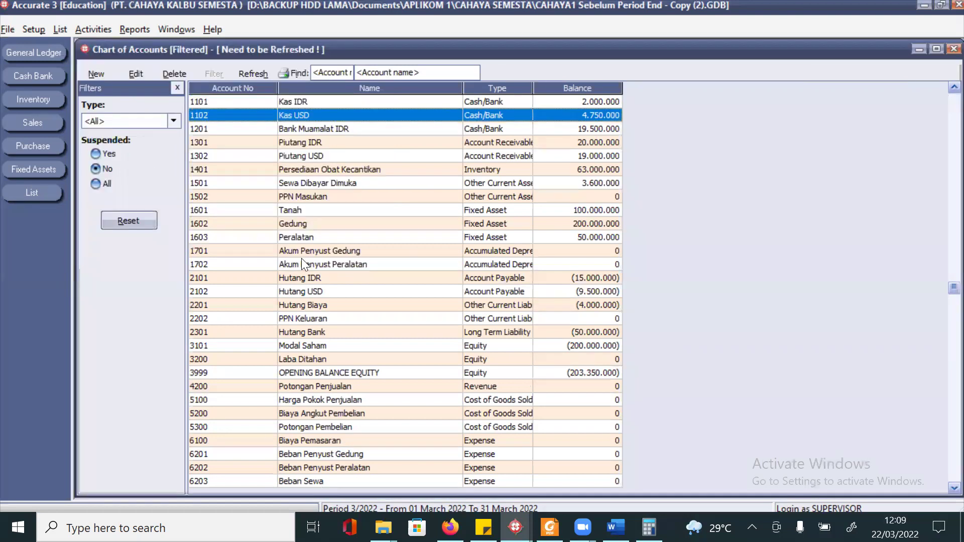
click(256, 74)
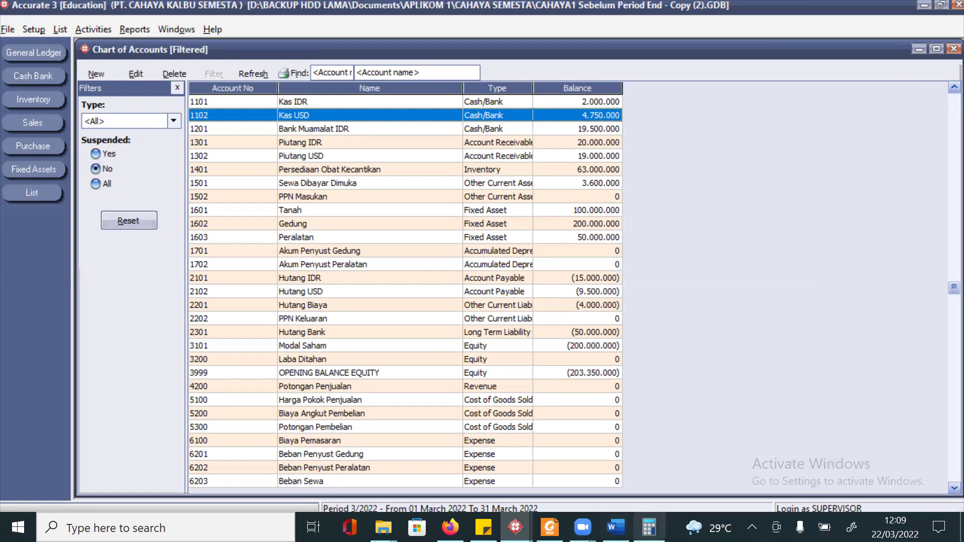
Multiply 500 by 9500 in Calculator and check the Kas USD account's opening balance and currency in Accurate without changing them
click(649, 527)
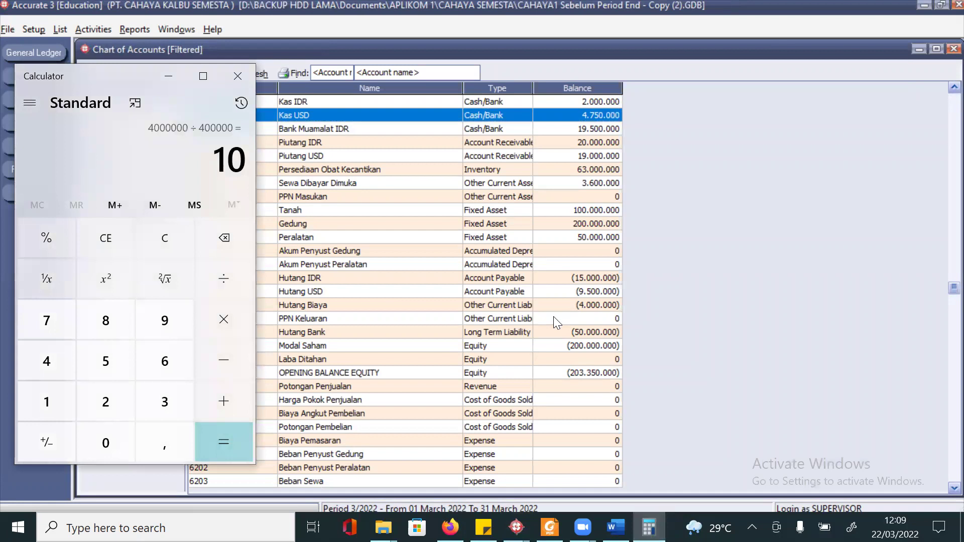
key(Escape)
text(500)
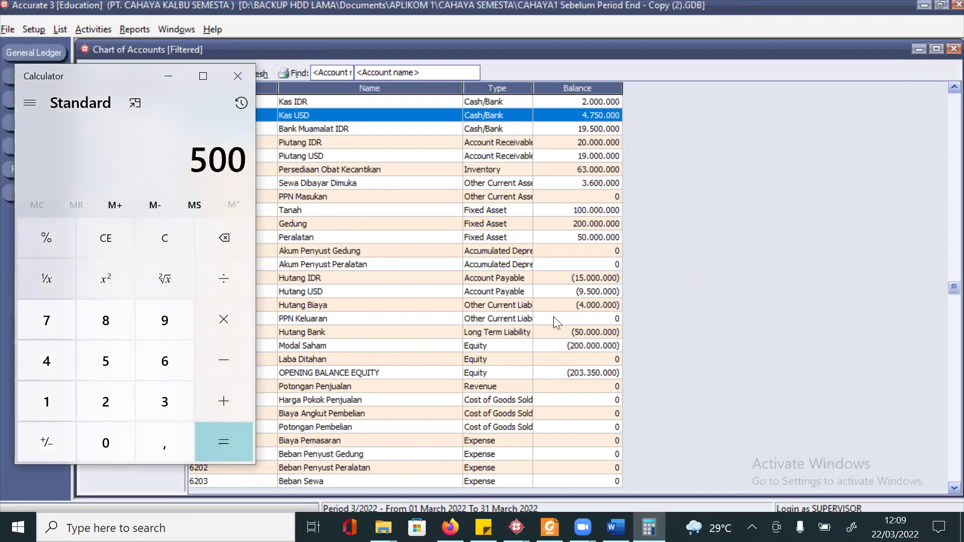
key(asterisk)
text(9500)
key(Return)
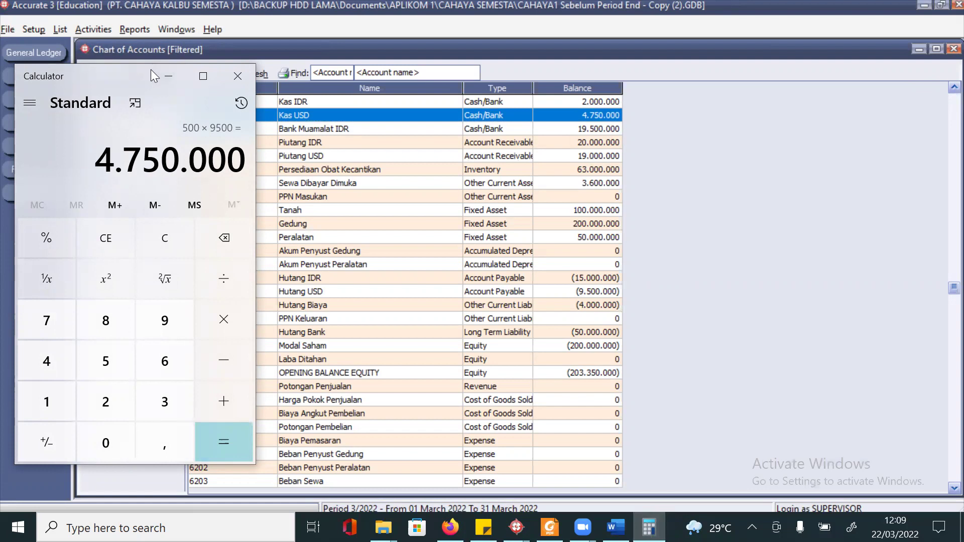
click(169, 76)
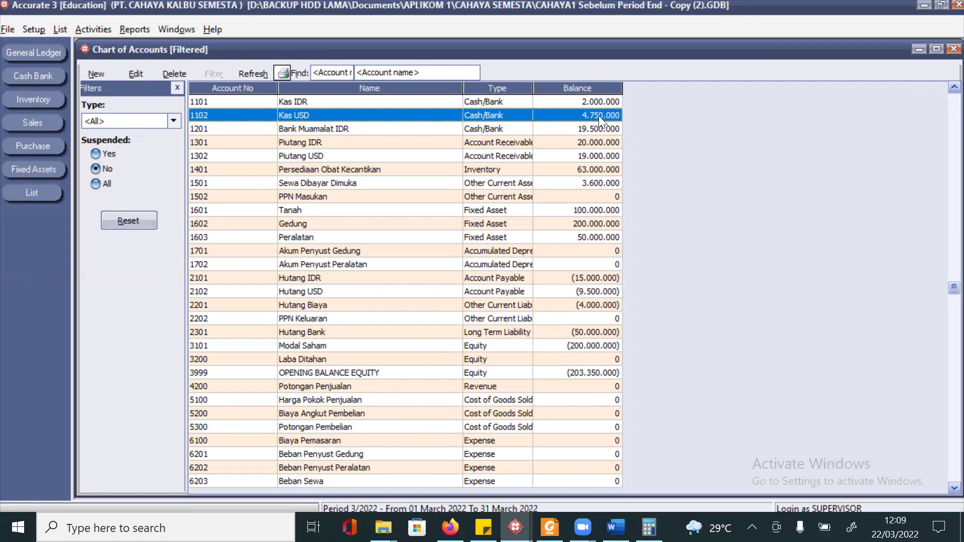
double_click(398, 113)
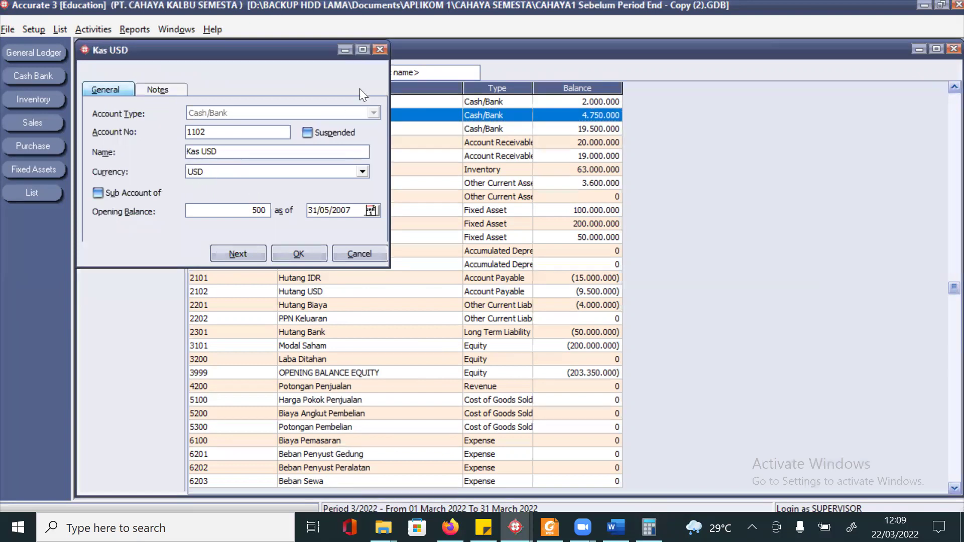
click(356, 254)
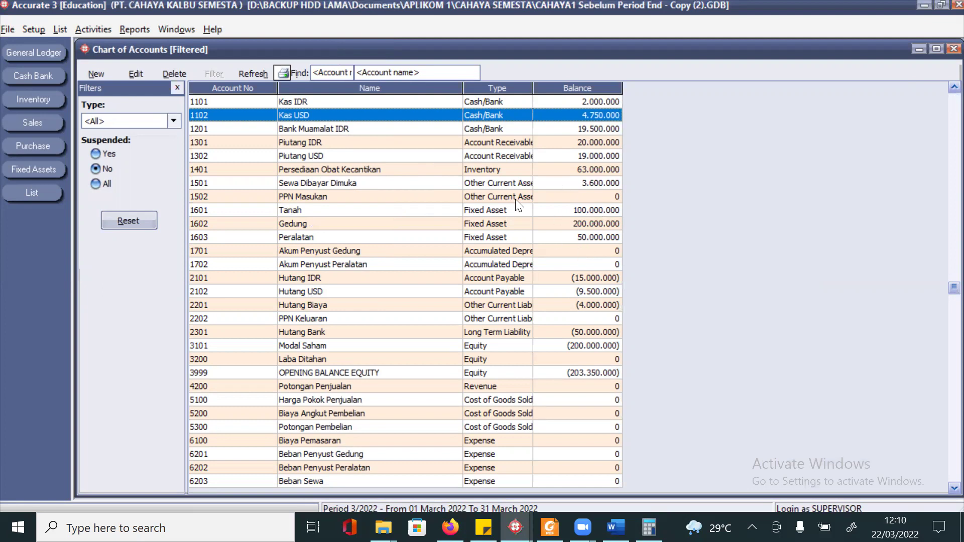
Switch to the PDF worksheet and review the debit and credit balances in the first-page trial balance table
key(alt+Tab)
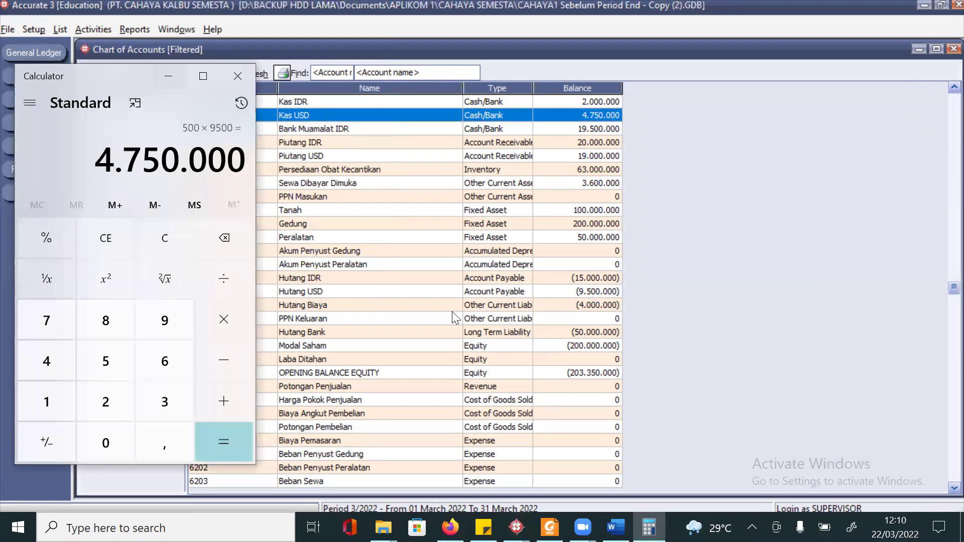
key(alt+Tab)
key(alt+Tab)
key(alt+Tab)
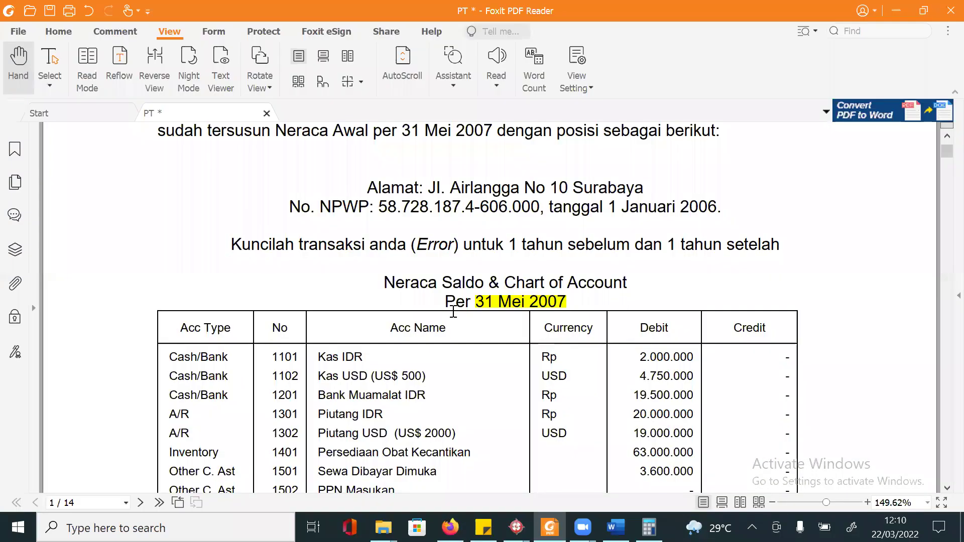
scroll(453, 311, down, 5)
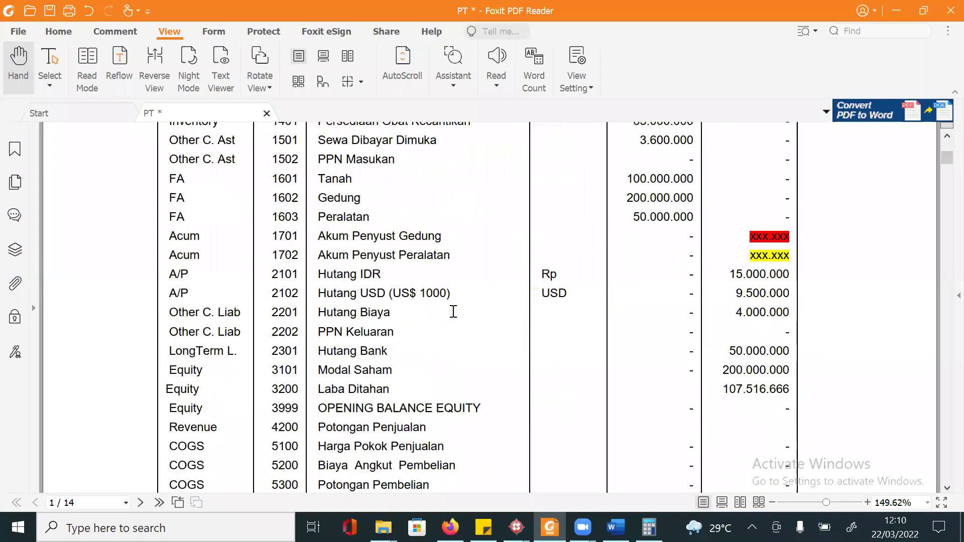
scroll(454, 311, down, 4)
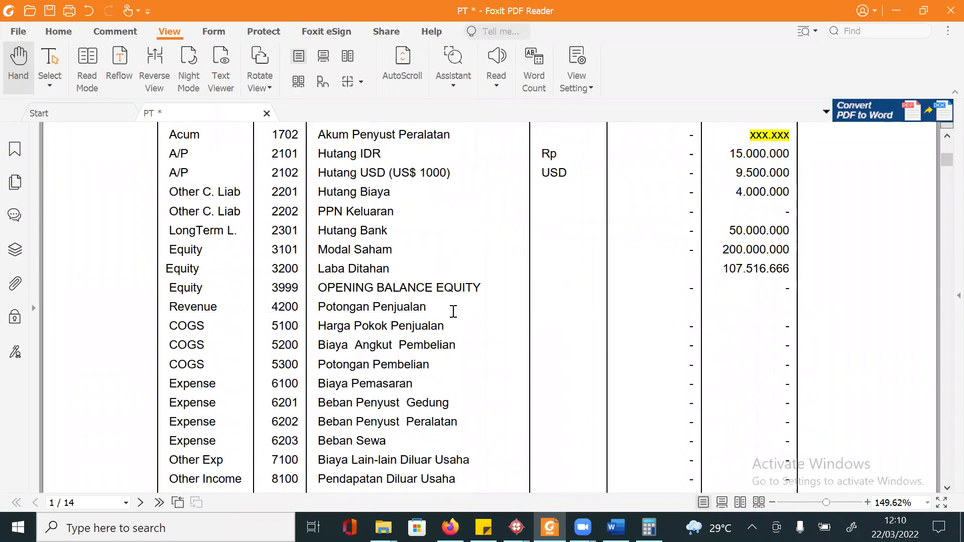
scroll(453, 311, down, 1)
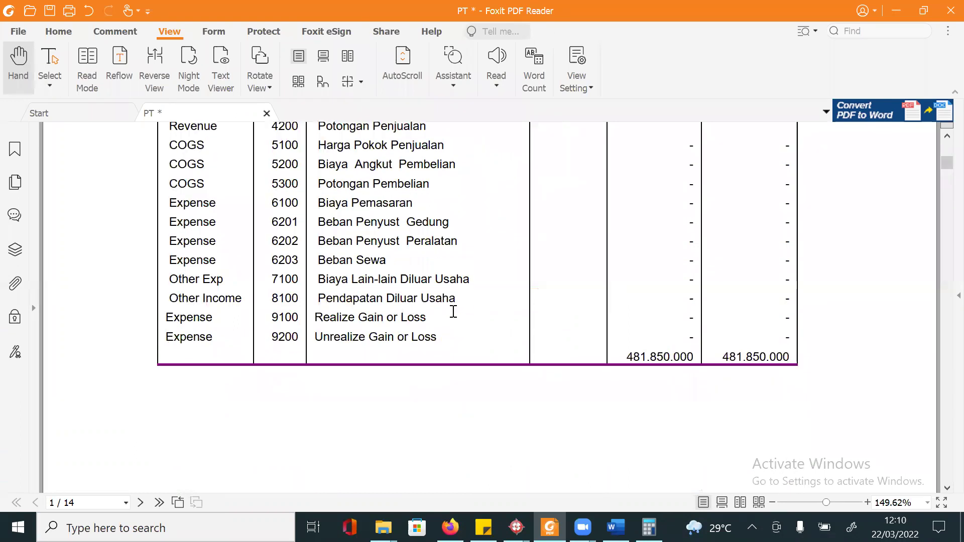
scroll(454, 312, up, 7)
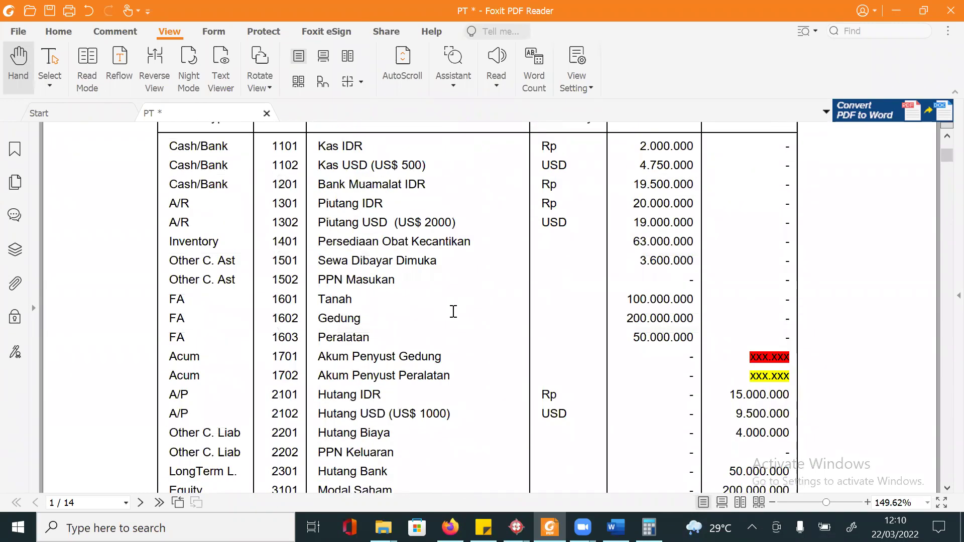
scroll(453, 311, down, 3)
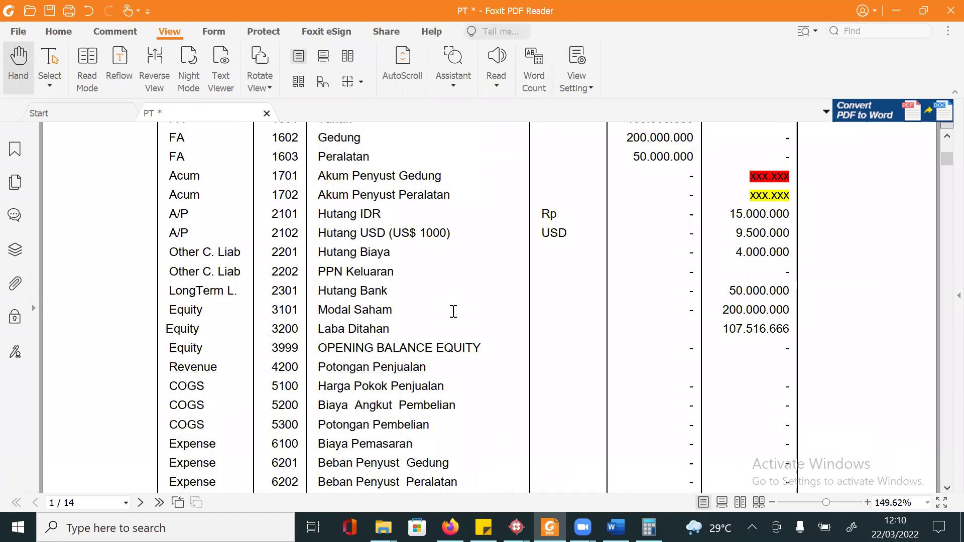
Go through the PDF worksheet's setup sections up to the account balance table on page 11
scroll(453, 312, down, 6)
scroll(453, 311, down, 6)
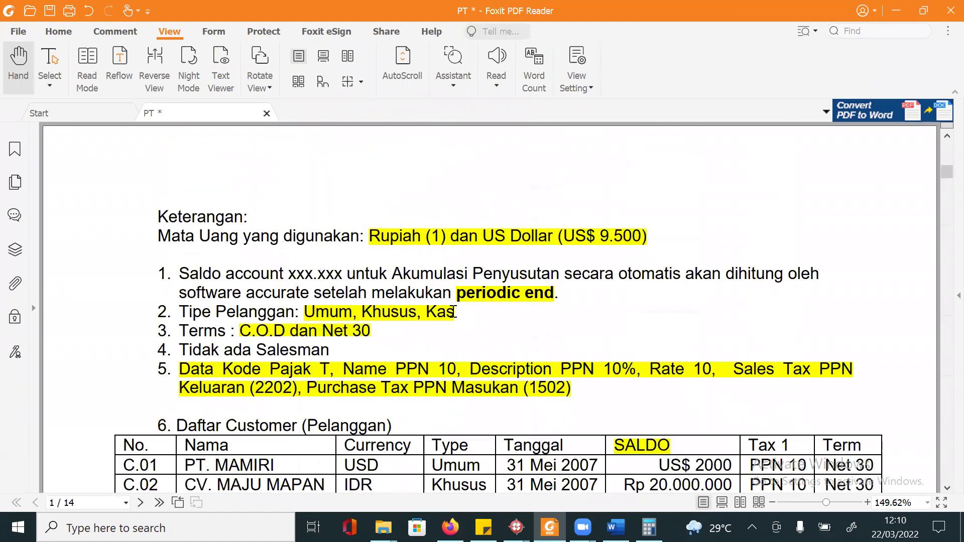
scroll(454, 311, down, 8)
scroll(454, 313, down, 20)
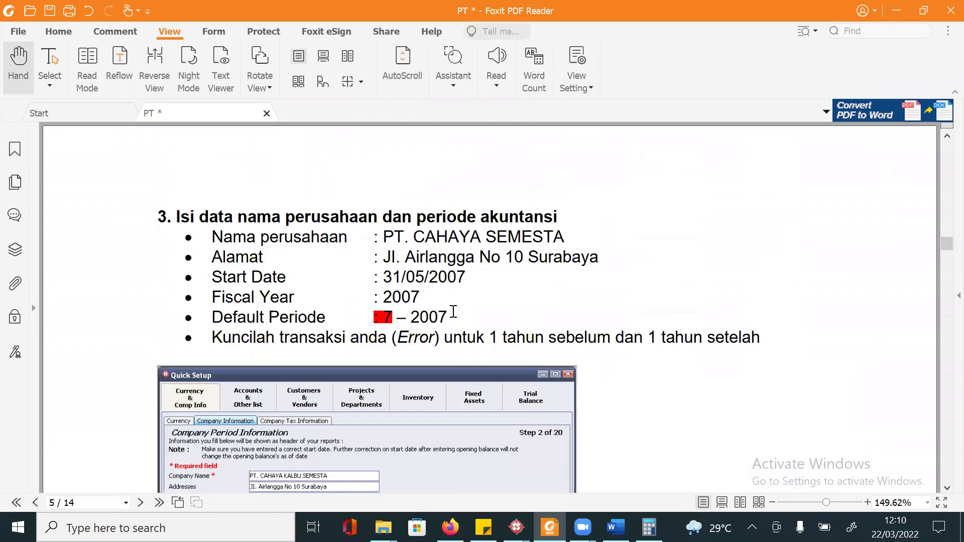
scroll(453, 312, down, 9)
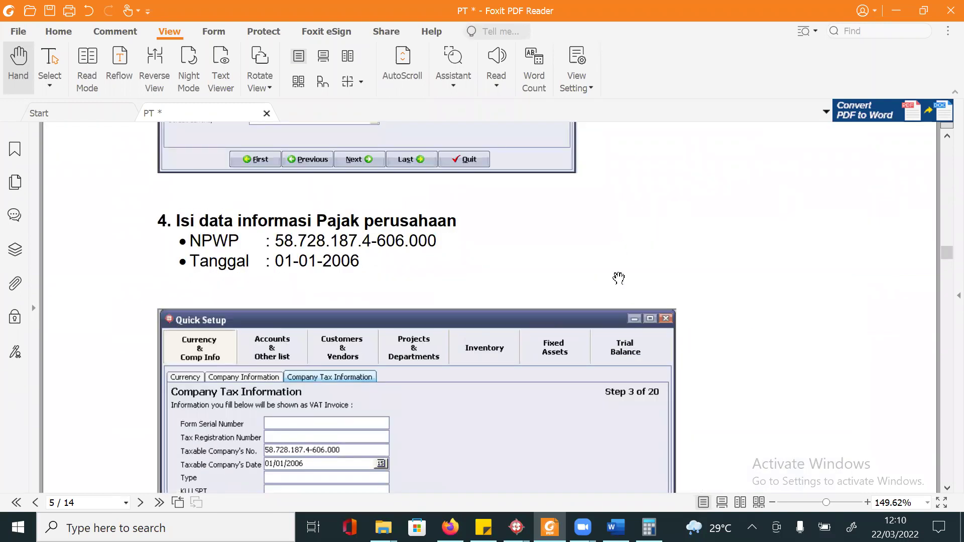
scroll(615, 276, down, 20)
scroll(609, 304, down, 20)
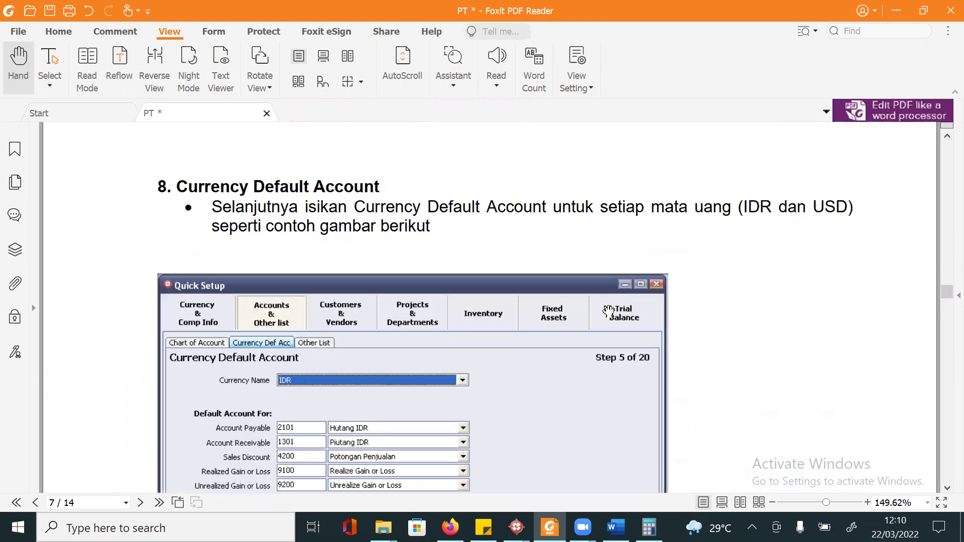
scroll(609, 311, down, 15)
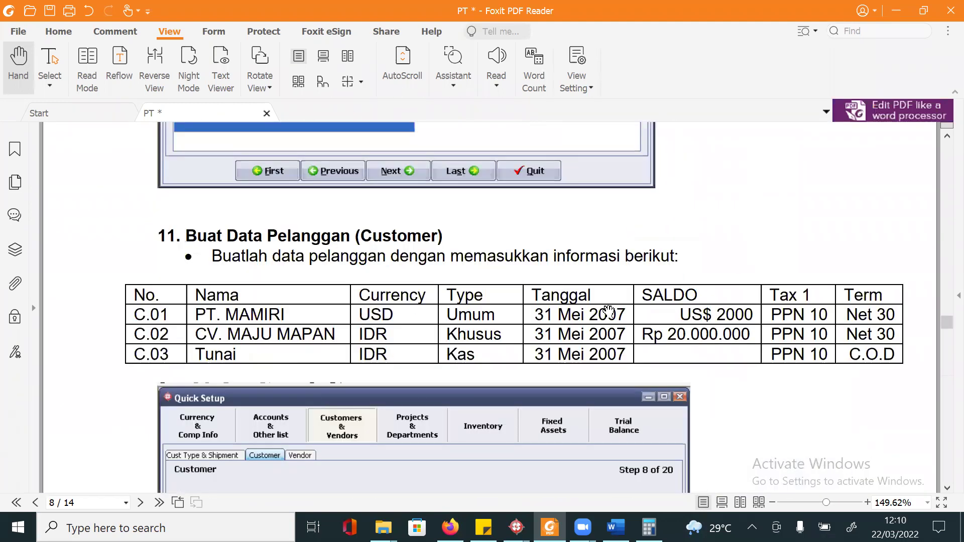
scroll(610, 307, down, 15)
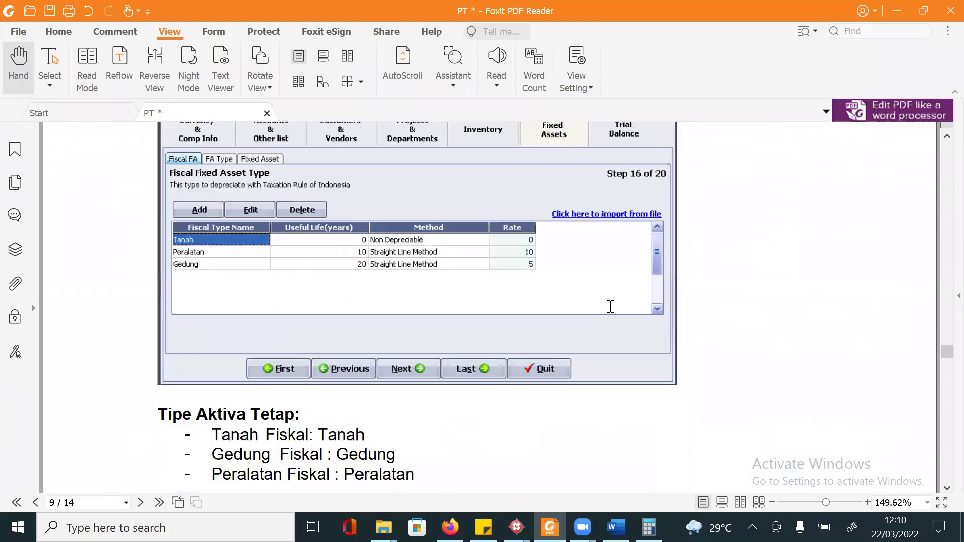
scroll(610, 307, down, 10)
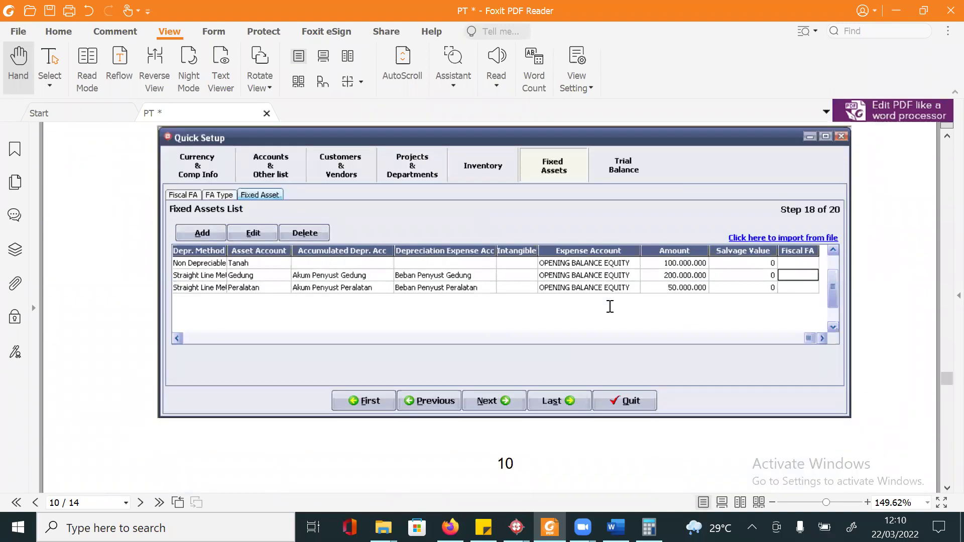
scroll(610, 306, down, 12)
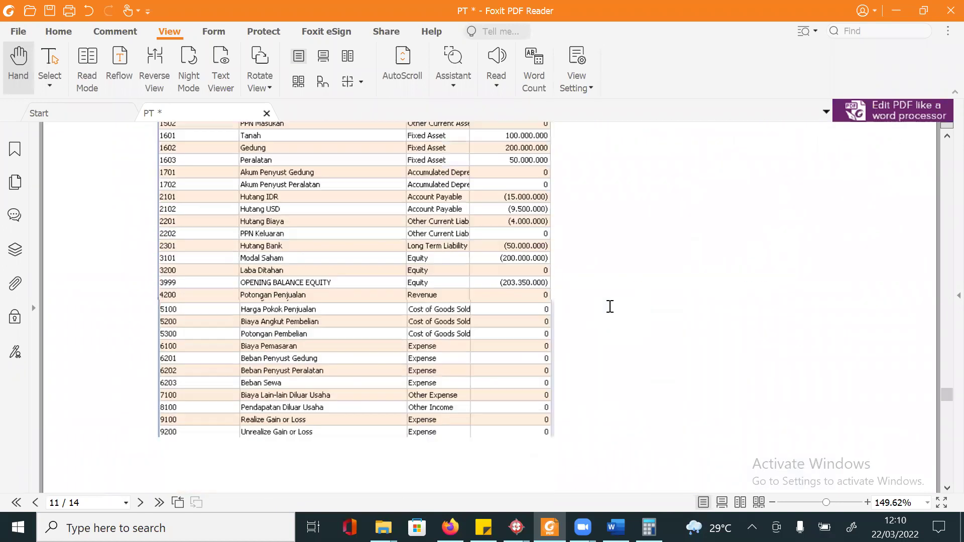
Compare the account balance table on page 11 of the PDF worksheet with the Chart of Accounts balances in Accurate
scroll(610, 306, up, 3)
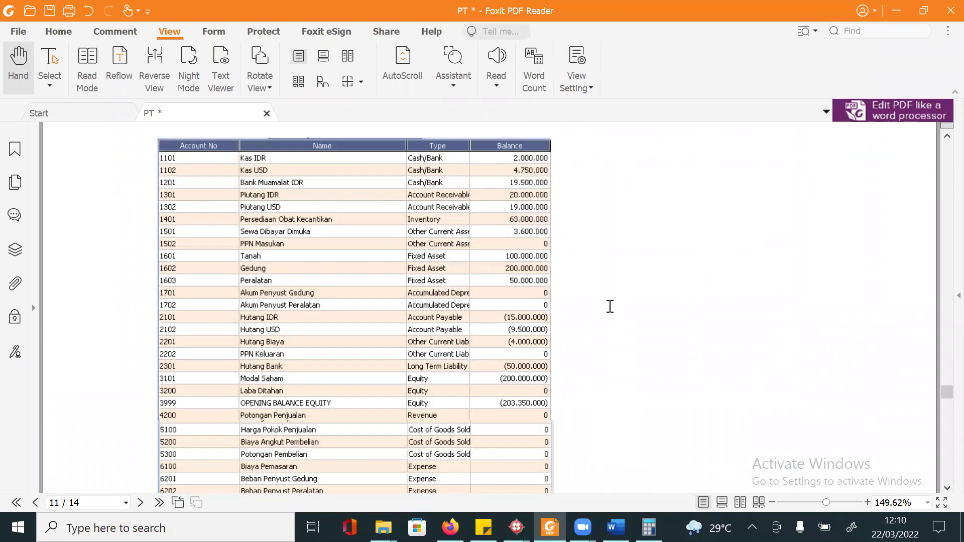
scroll(610, 306, up, 1)
scroll(610, 306, down, 1)
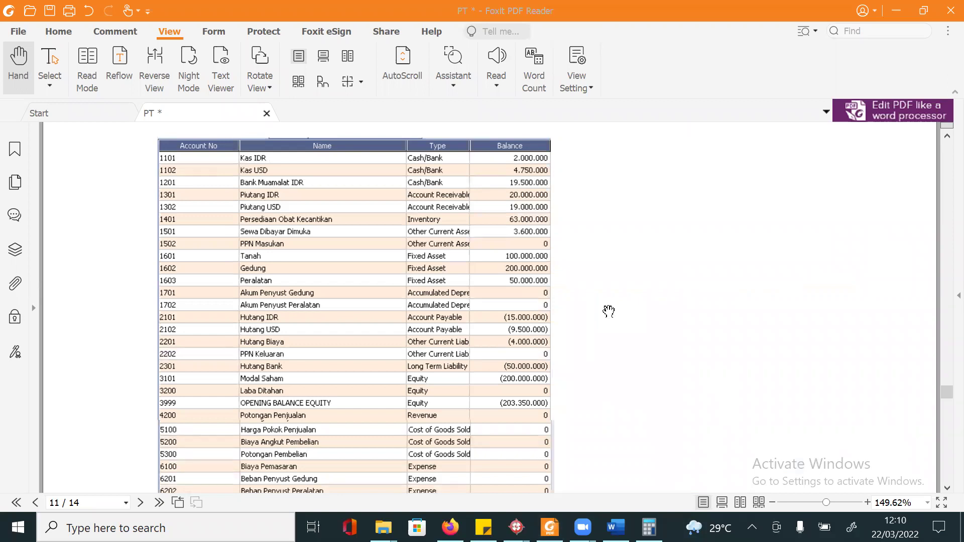
key(alt+Tab)
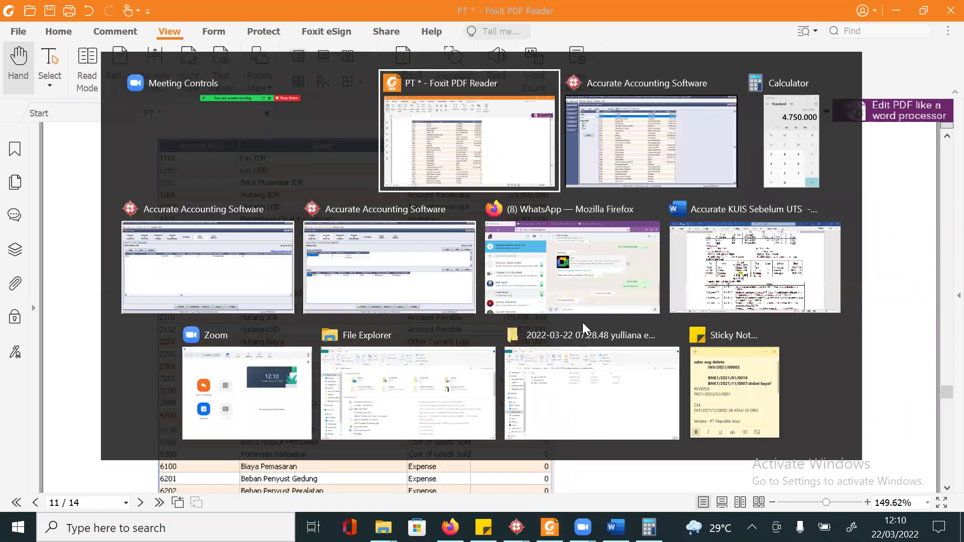
key(alt+Tab)
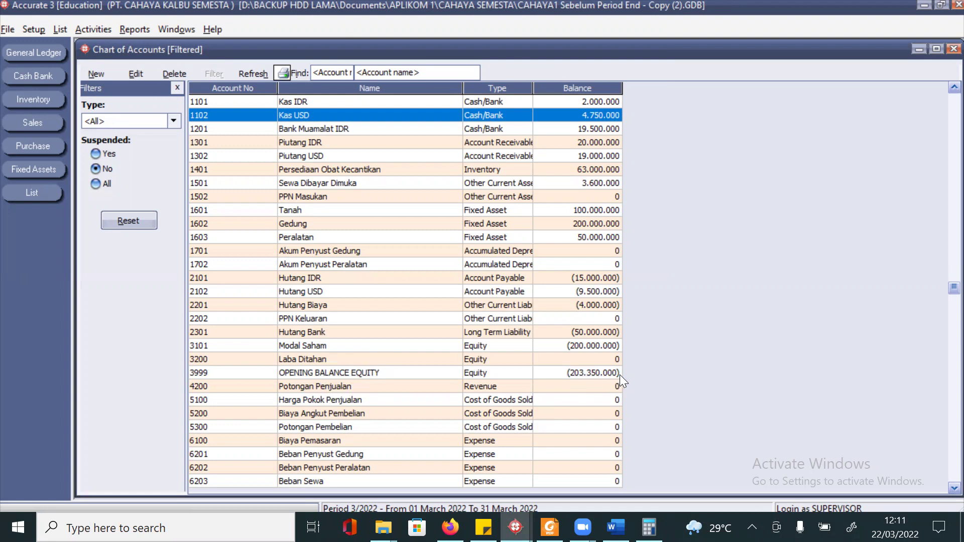
key(alt+Tab)
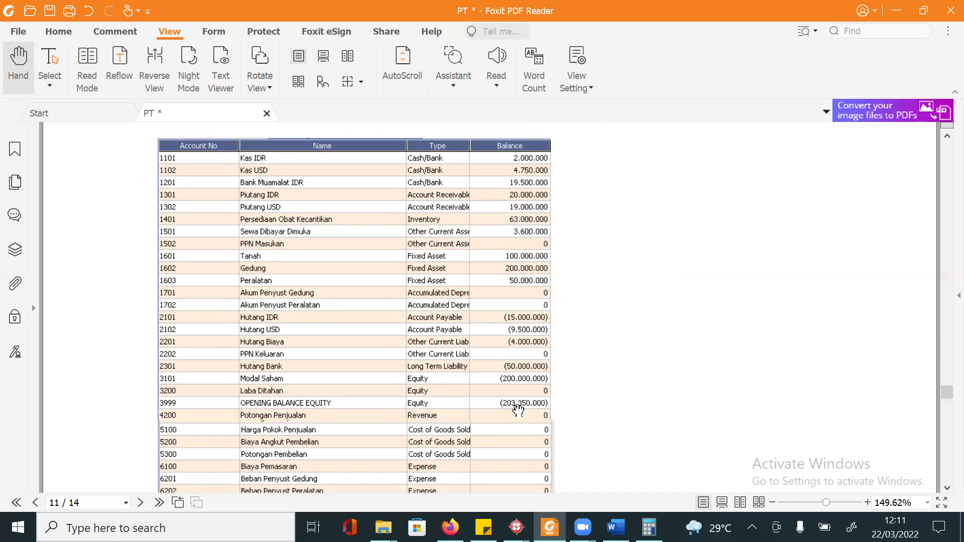
key(alt+Tab)
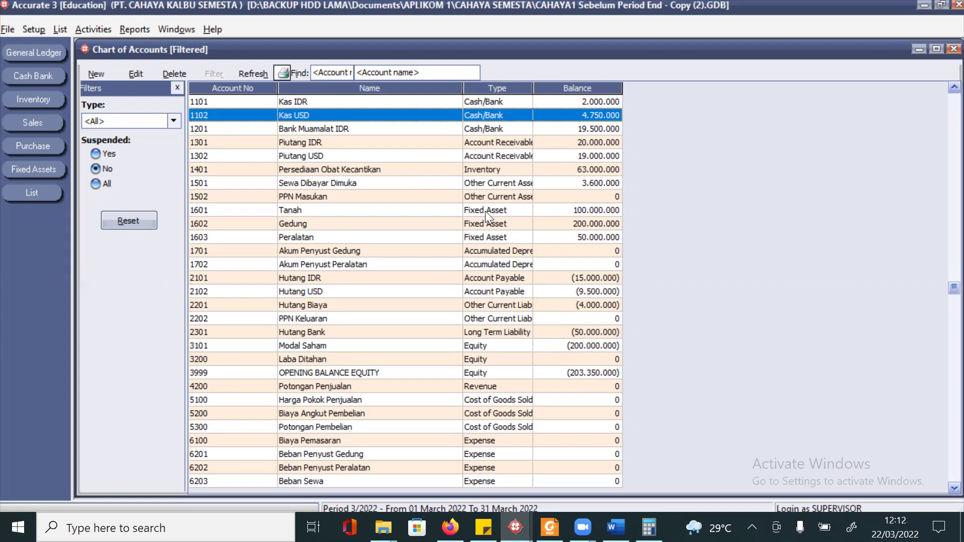
key(Down)
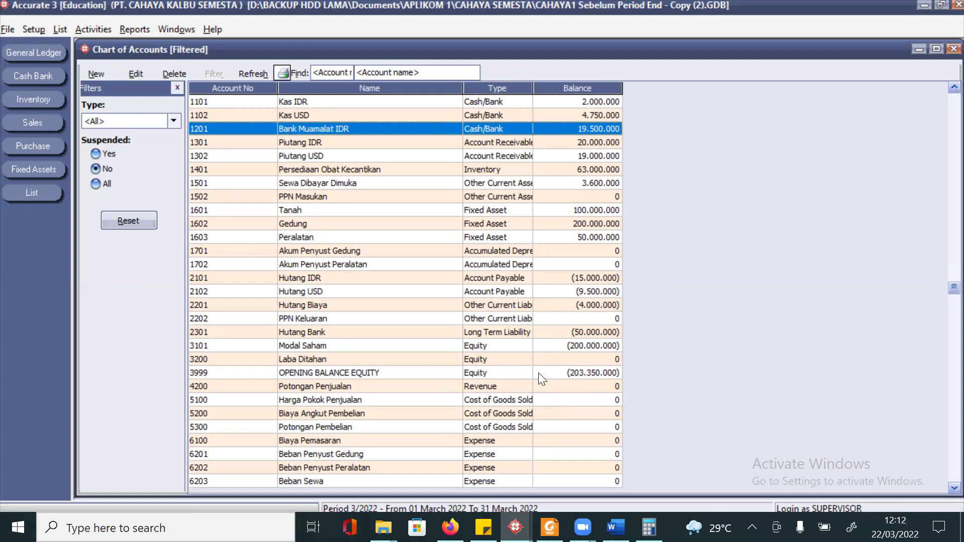
Switch to the PDF worksheet, find section 18 on the Period End process and highlight "Mey dan Year 2007" in yellow
key(alt+Tab)
scroll(538, 362, down, 10)
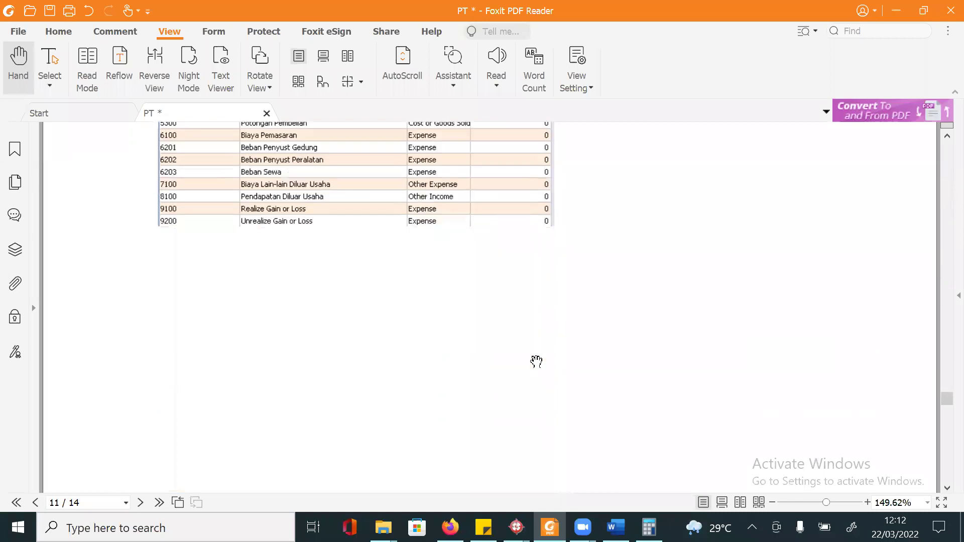
scroll(536, 362, down, 10)
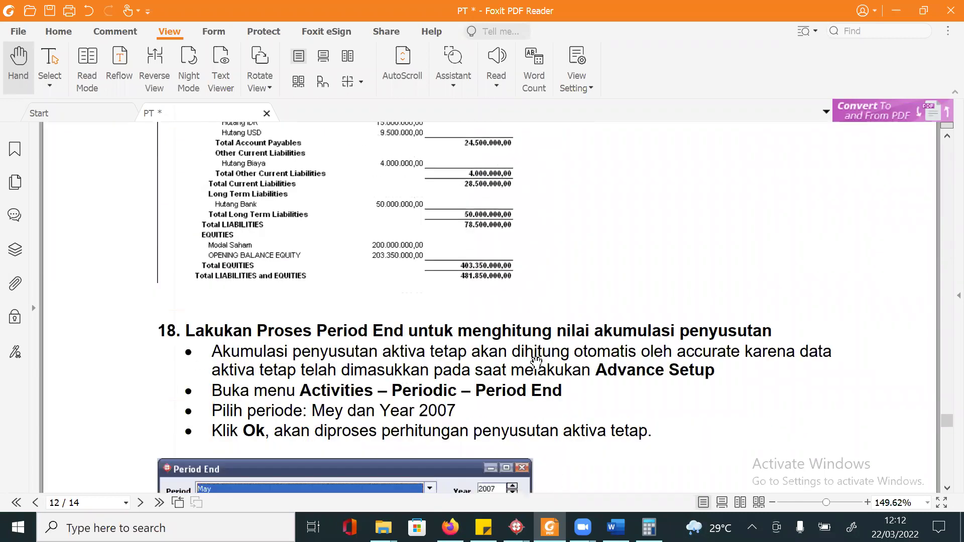
scroll(536, 362, down, 1)
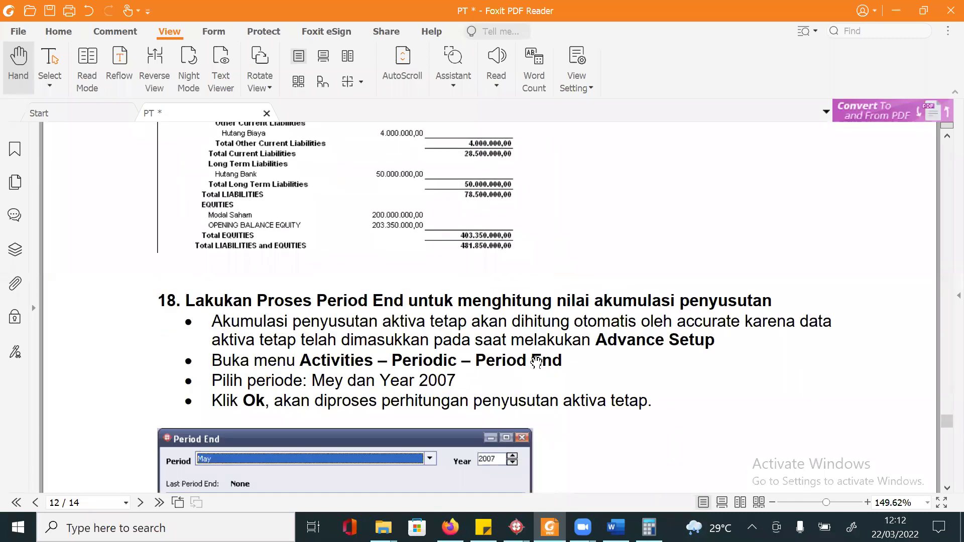
scroll(536, 362, down, 3)
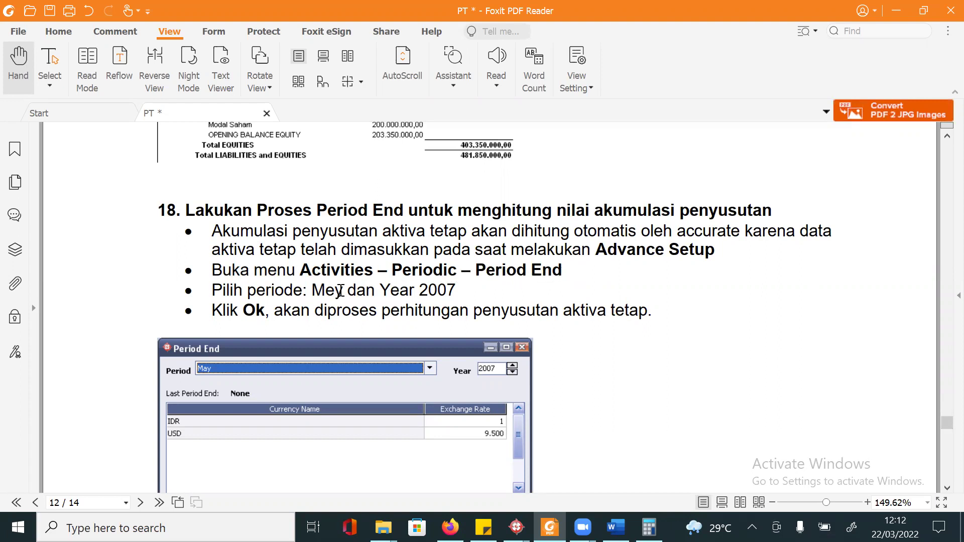
drag(313, 290, 455, 300)
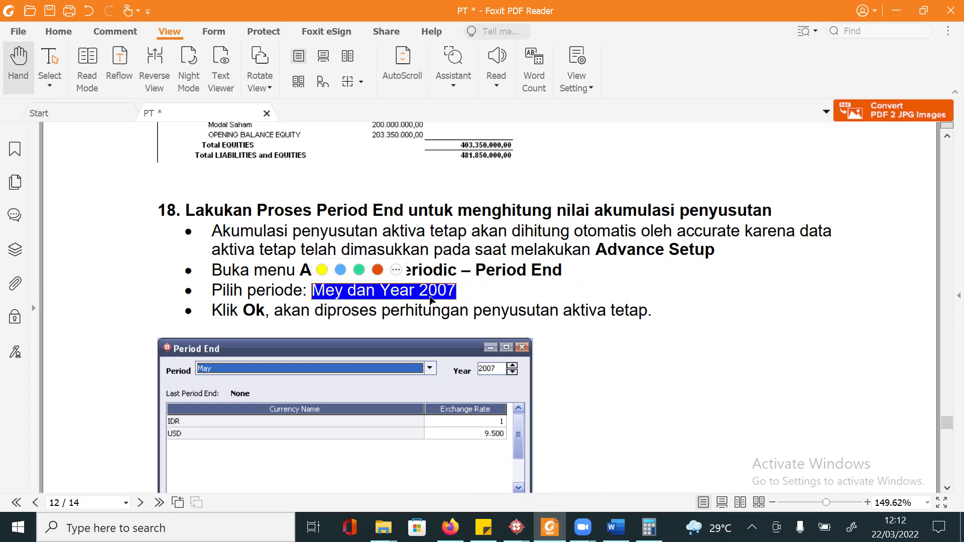
click(319, 271)
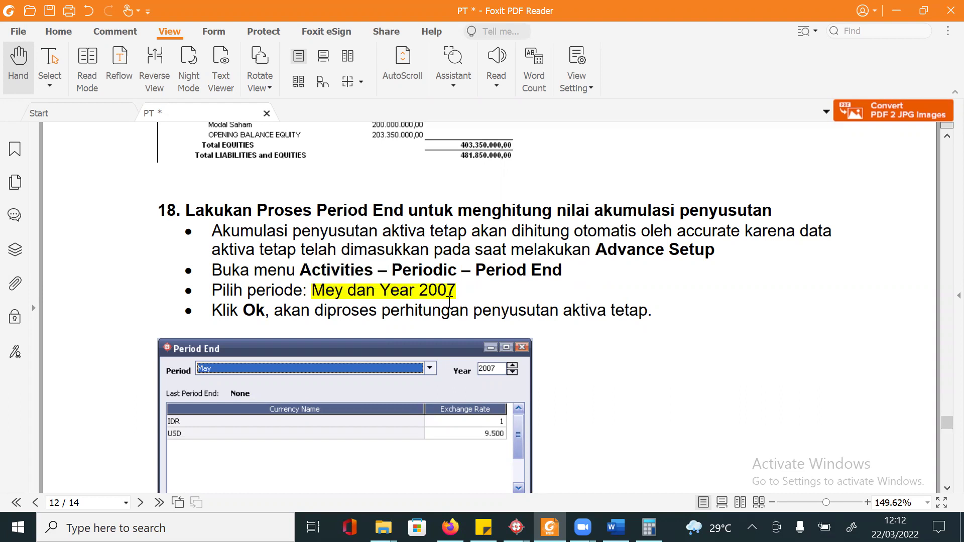
Switch to Accurate, open the Period End process, set its period to May and year to 2007, and move the dialog clear of the account balances
key(alt+Tab)
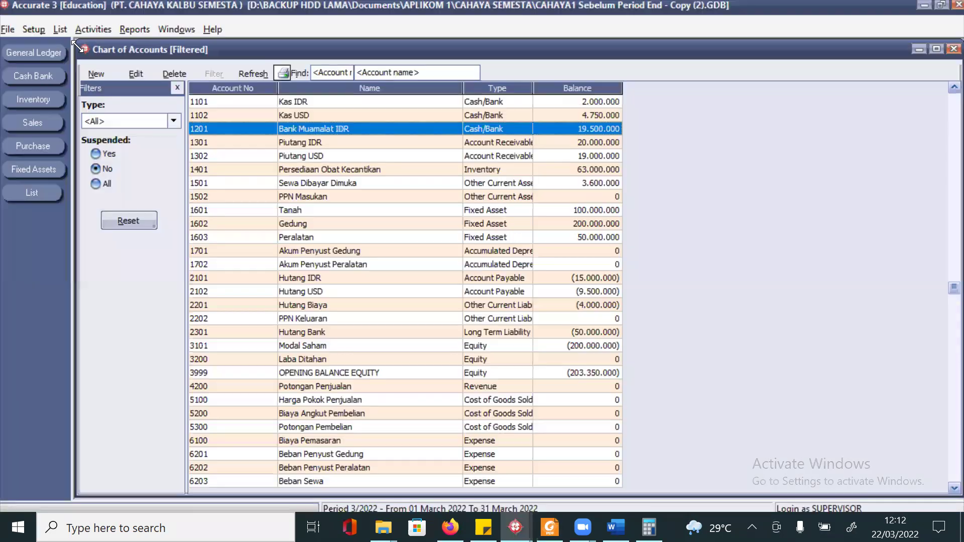
click(94, 32)
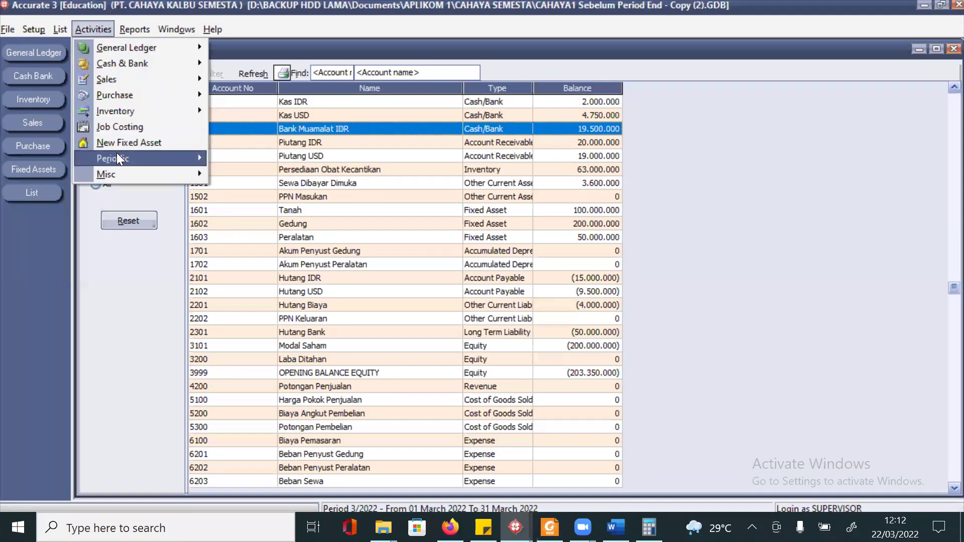
mouse_move(117, 154)
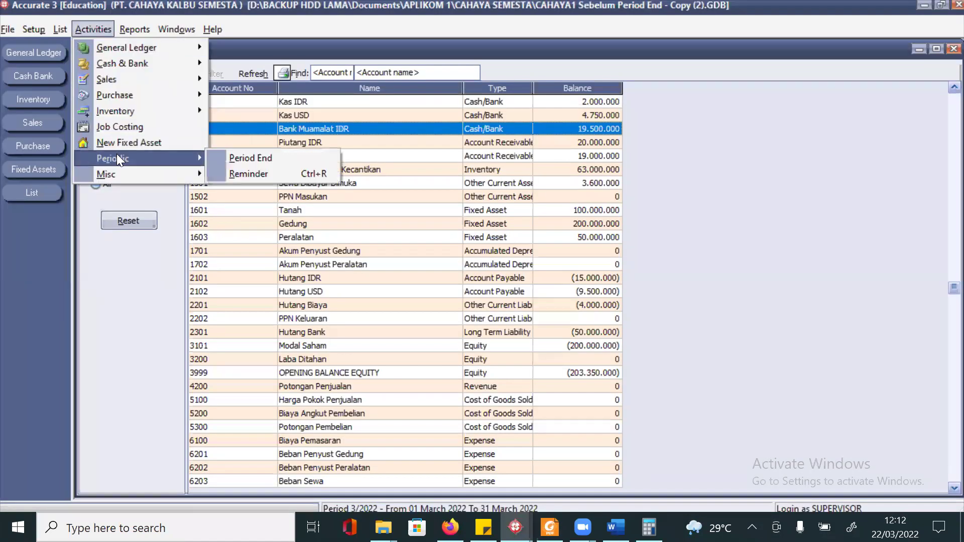
click(239, 159)
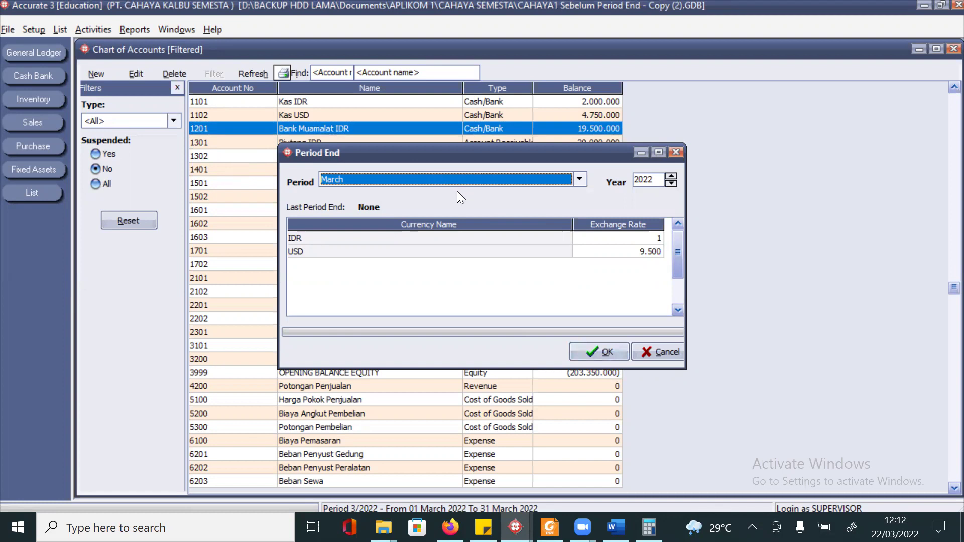
key(alt+Tab)
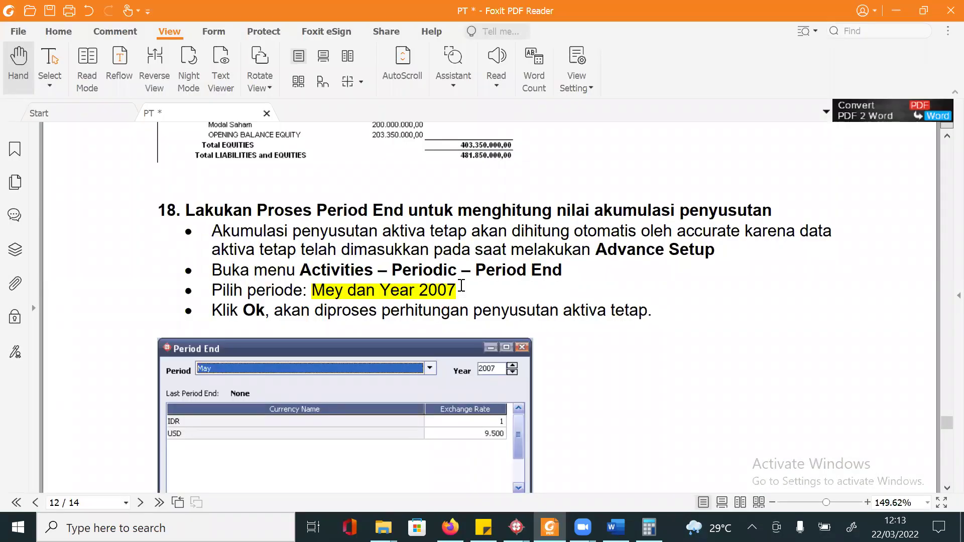
key(alt+Tab)
click(472, 177)
click(526, 203)
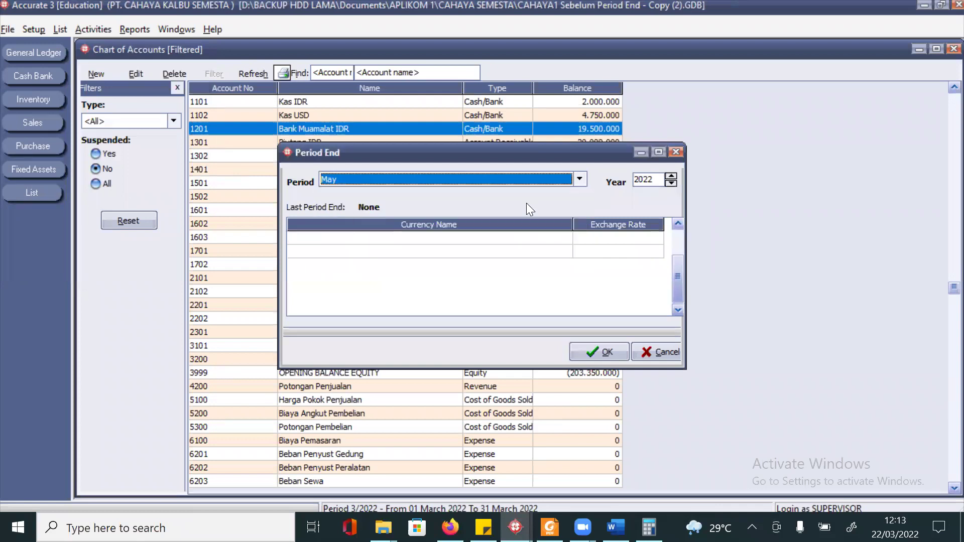
click(657, 180)
key(BackSpace)
key(BackSpace)
text(07)
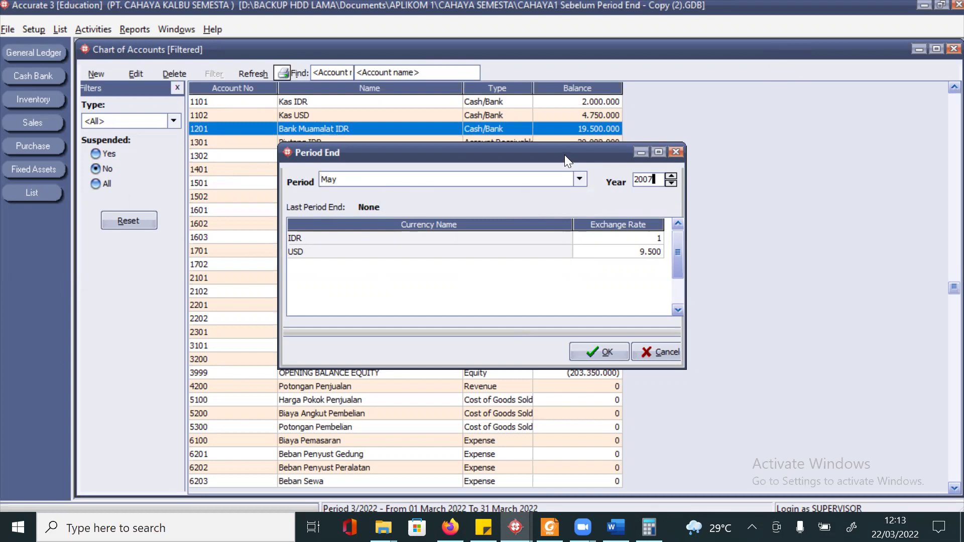
drag(564, 154, 714, 286)
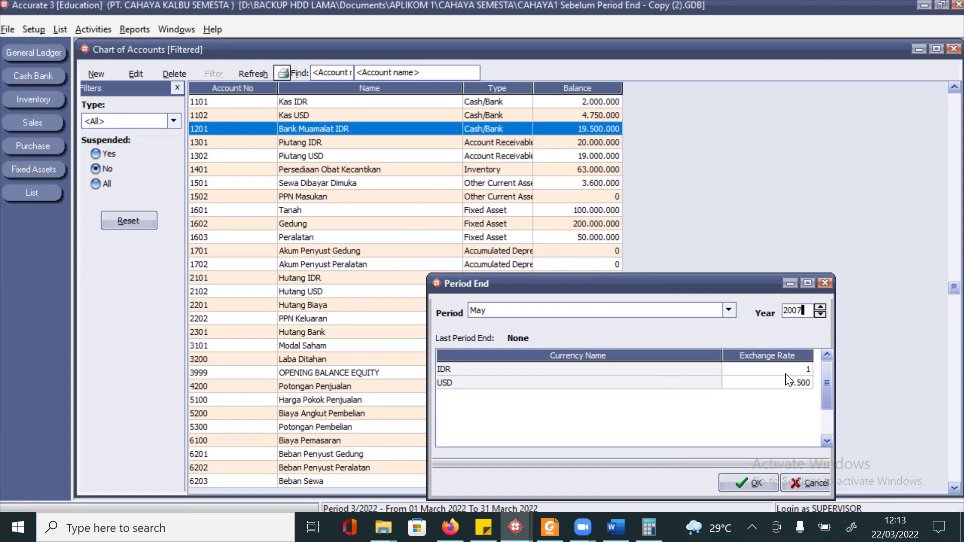
Try a USD exchange rate of 10.000 for the period end and restore it to 9.500
click(794, 382)
click(795, 383)
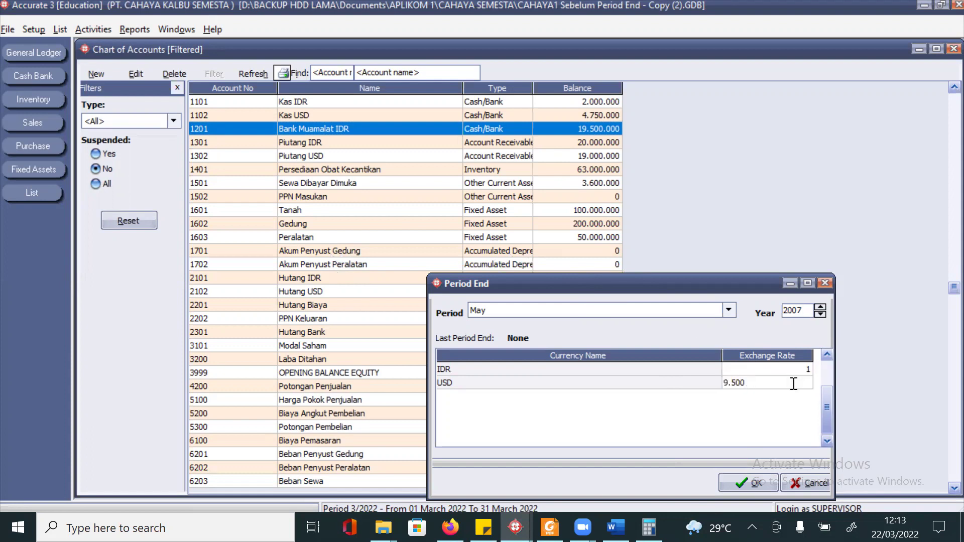
drag(779, 383, 648, 384)
text(10000)
key(Up)
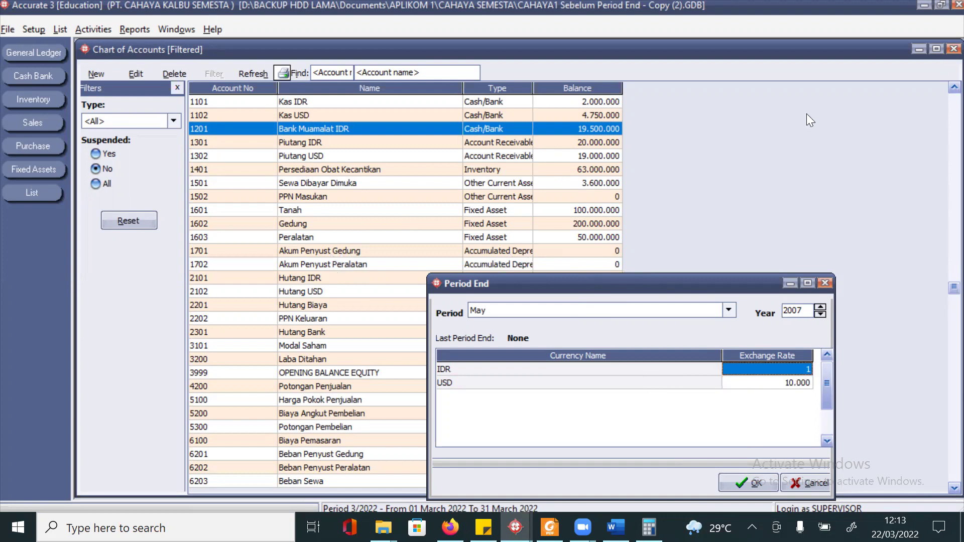
click(759, 381)
click(759, 382)
drag(758, 383, 652, 389)
text(9)
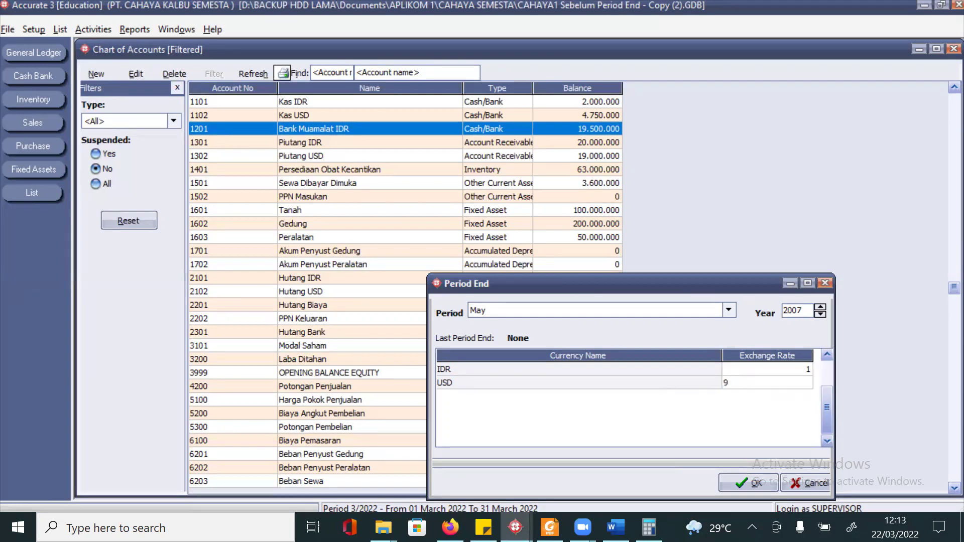
text(.500)
key(Up)
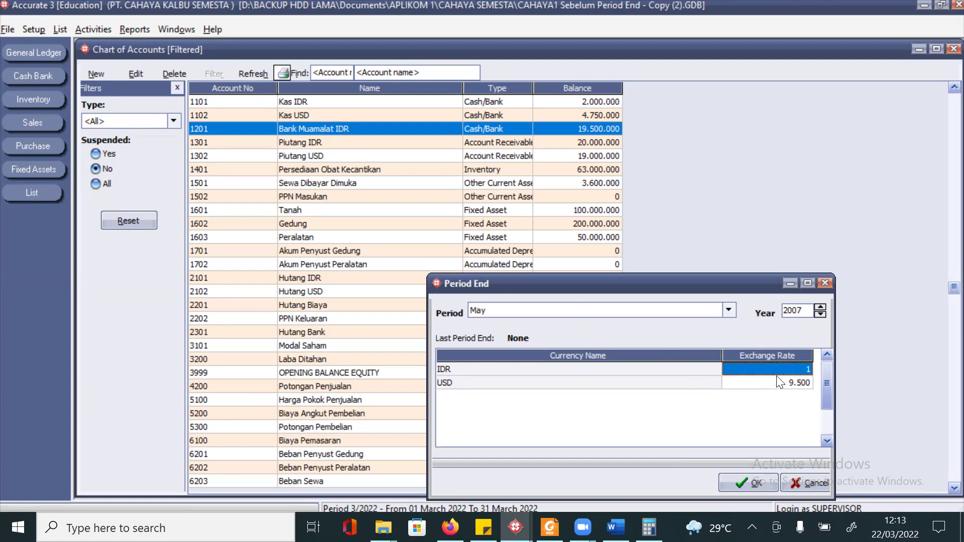
Run the May 2007 period end and refresh the Chart of Accounts balances
click(747, 485)
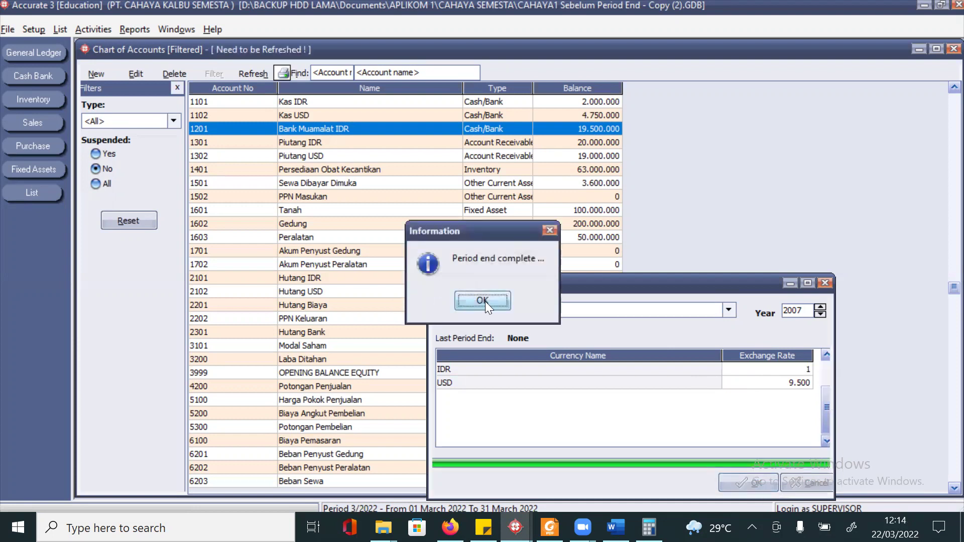
click(482, 300)
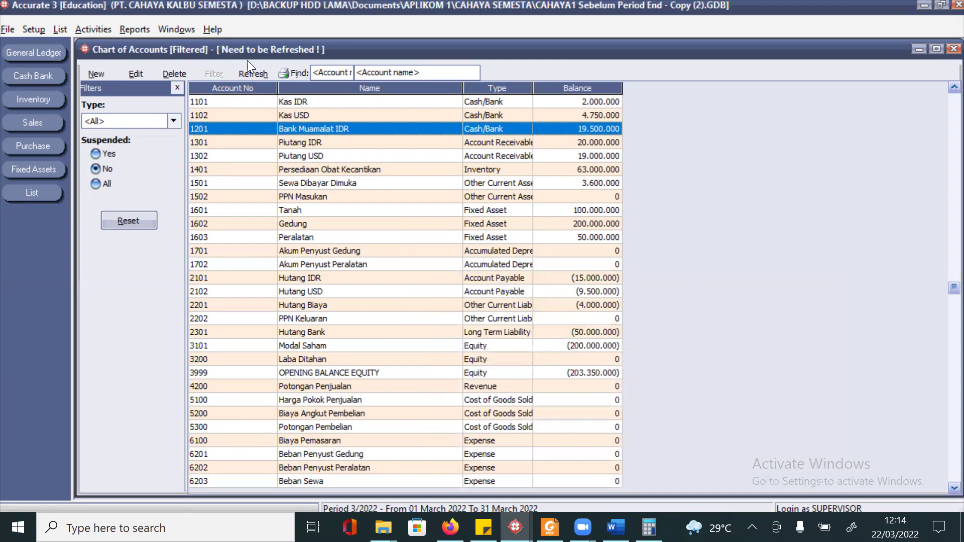
click(244, 72)
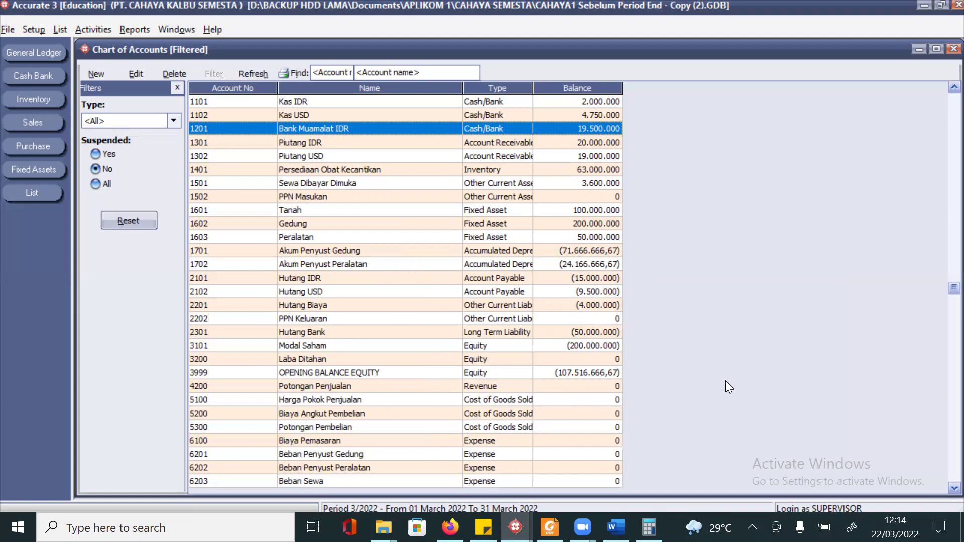
Switch to the PDF worksheet and examine section 19's instructions and balance tables for entering the Laba Ditahan opening balance
key(alt+Tab)
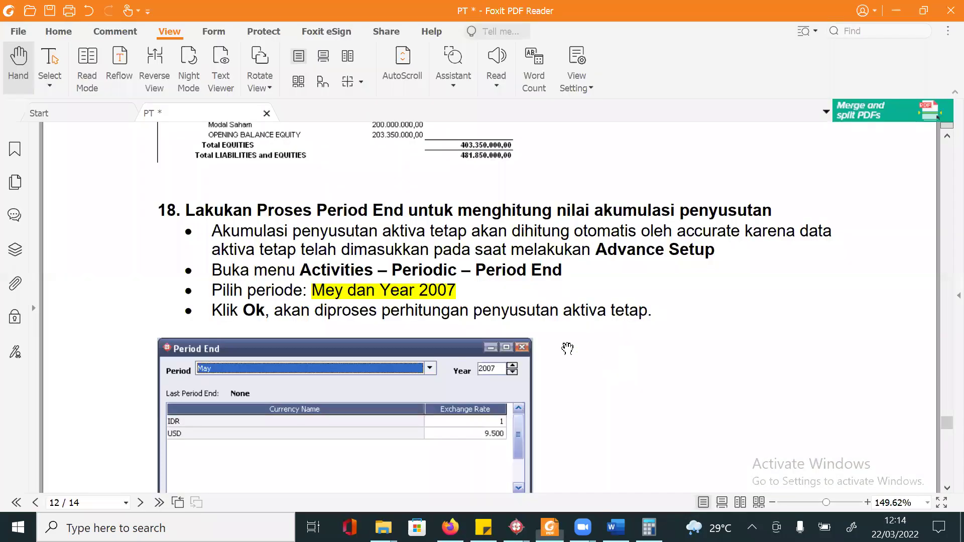
scroll(567, 348, down, 10)
scroll(578, 346, down, 1)
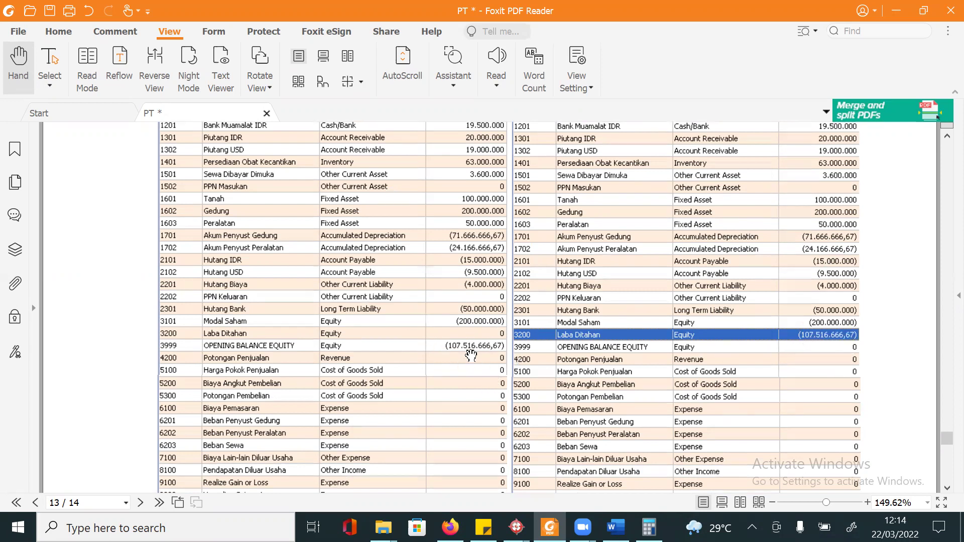
scroll(471, 355, down, 3)
scroll(471, 355, down, 5)
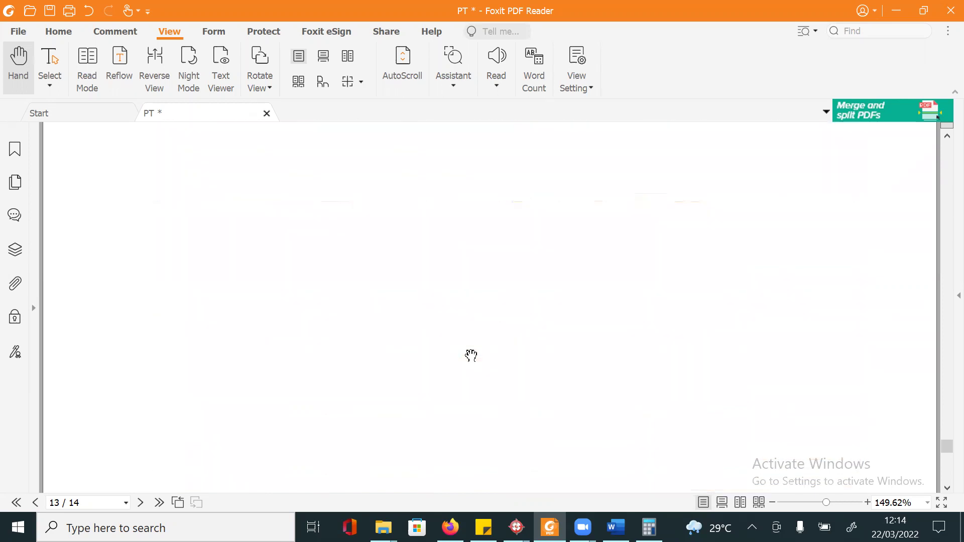
scroll(471, 355, down, 10)
scroll(471, 355, up, 13)
scroll(471, 355, down, 12)
scroll(471, 354, up, 16)
scroll(481, 345, up, 6)
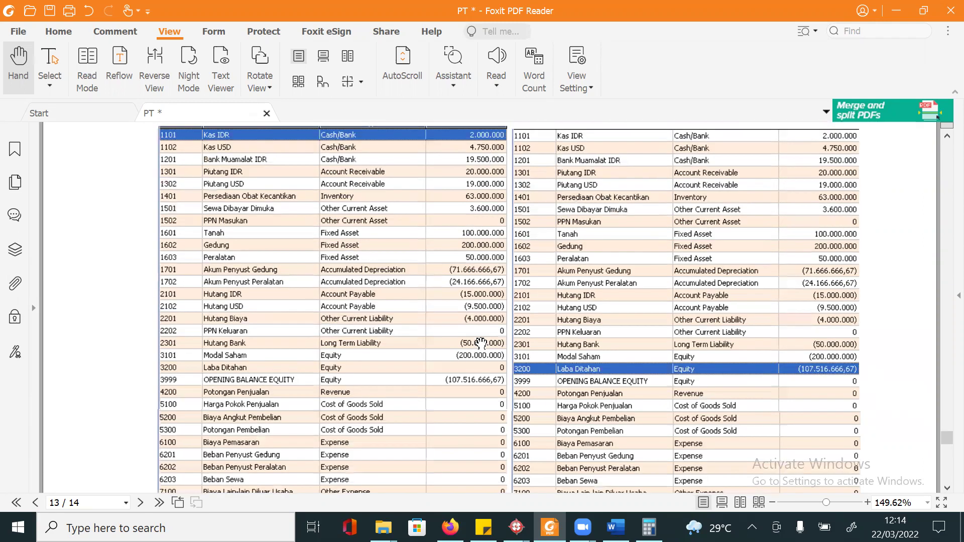
scroll(481, 344, up, 3)
scroll(480, 344, down, 1)
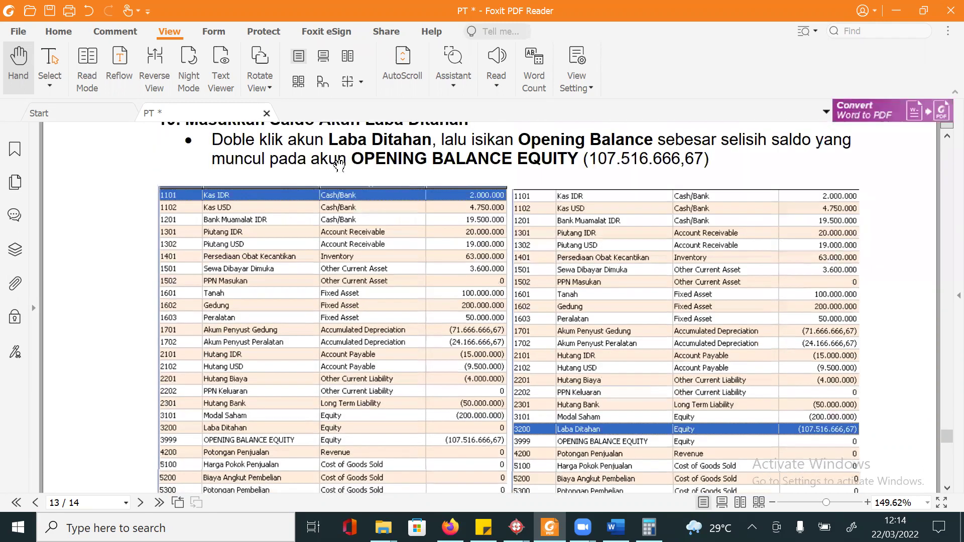
scroll(336, 170, up, 1)
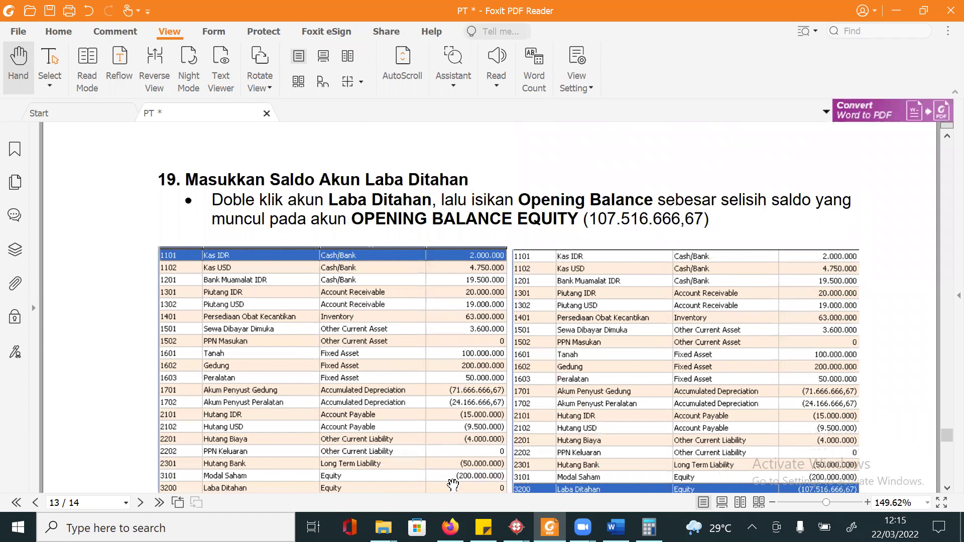
scroll(453, 485, down, 1)
scroll(474, 464, down, 1)
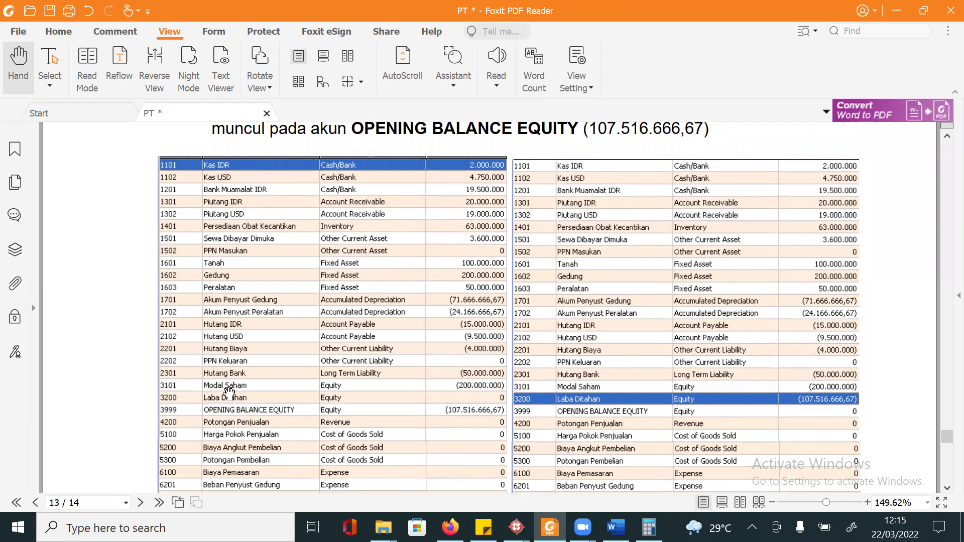
Return from the PDF worksheet to Accurate, enter 107.516.667,67 as the Laba Ditahan opening balance, accept it and refresh the Chart of Accounts
scroll(265, 407, up, 1)
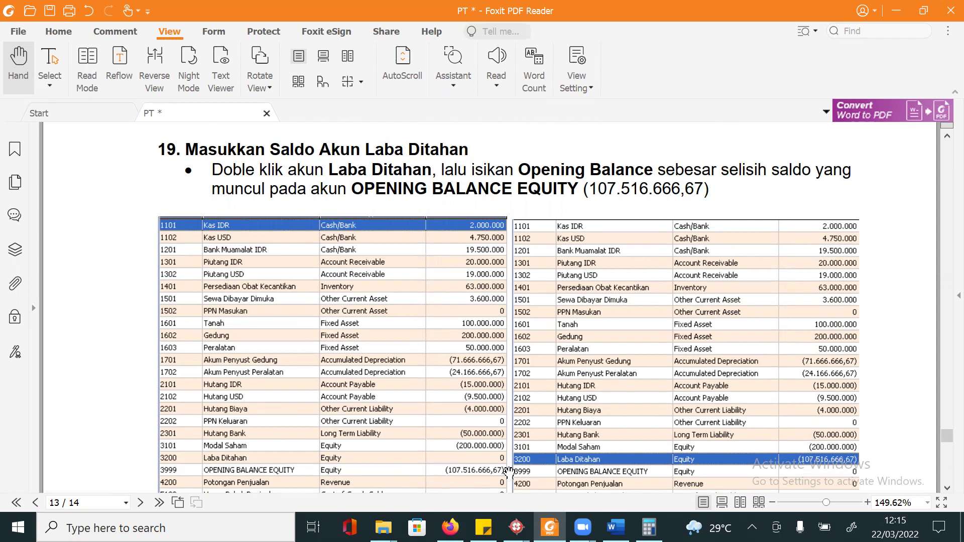
key(alt+Tab)
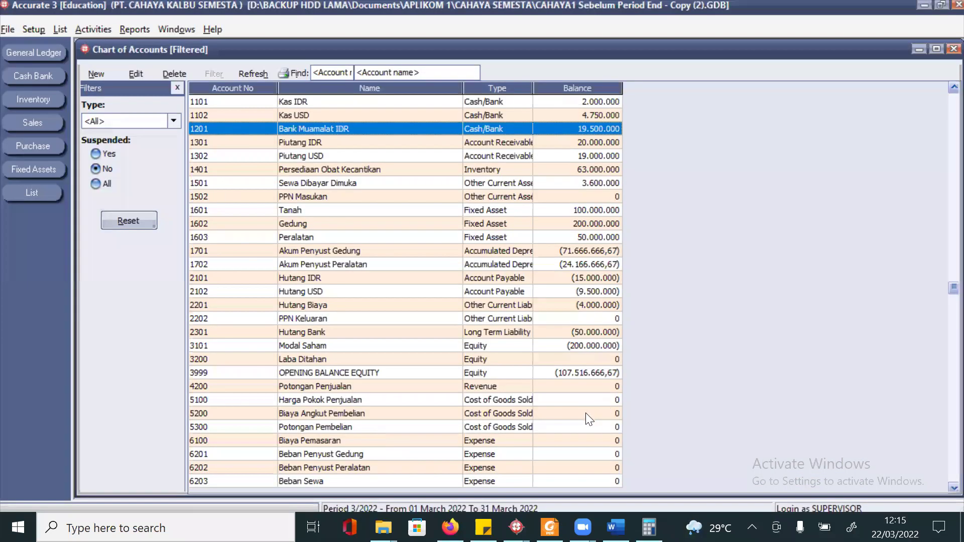
double_click(568, 359)
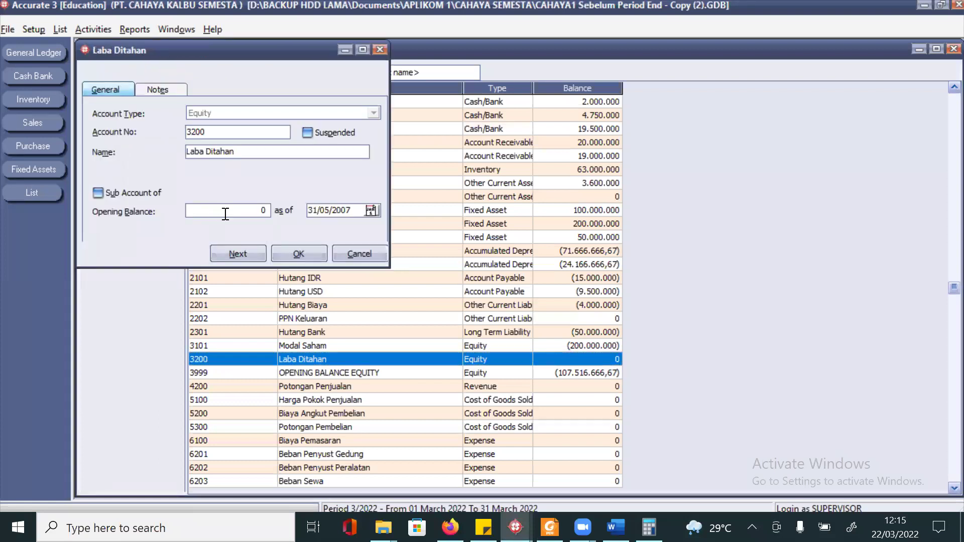
text(107516666)
key(BackSpace)
text(7,67)
click(303, 253)
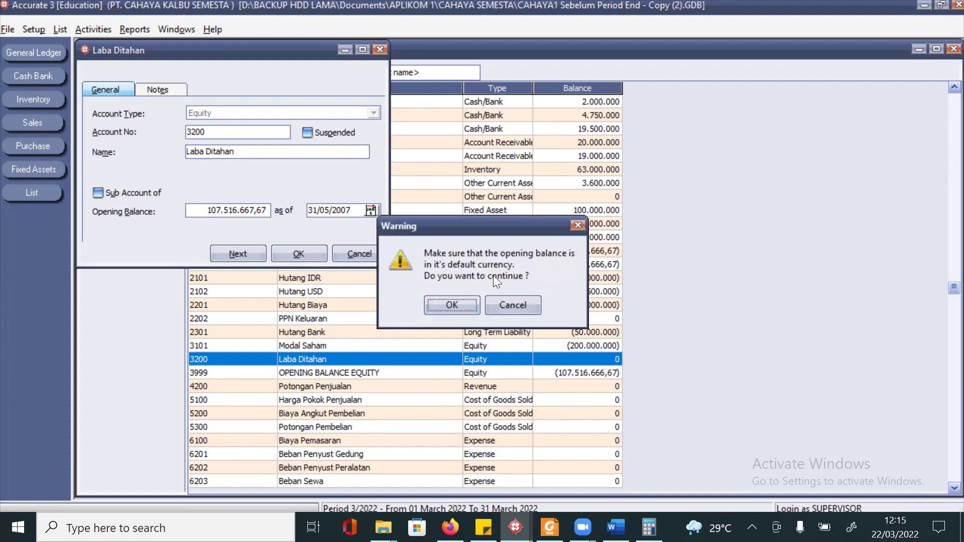
click(451, 304)
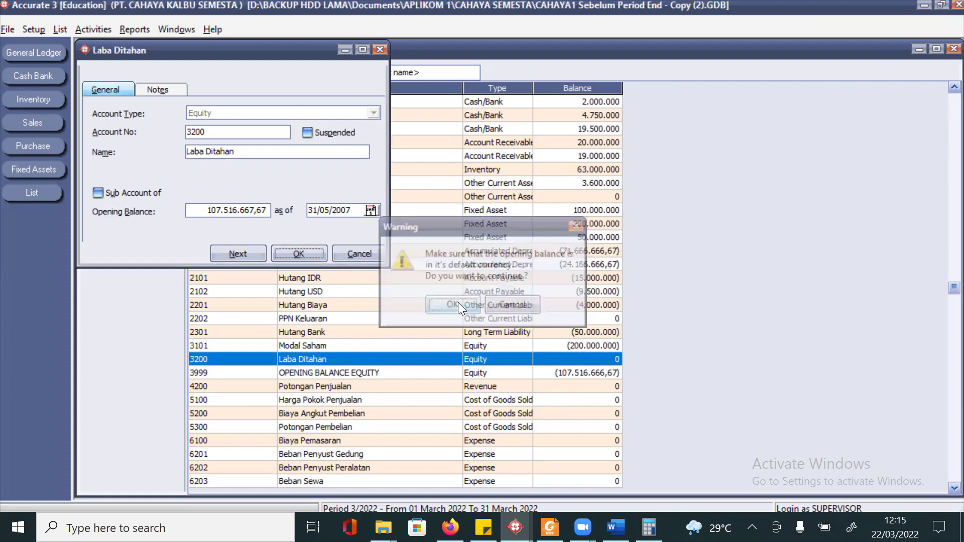
click(247, 71)
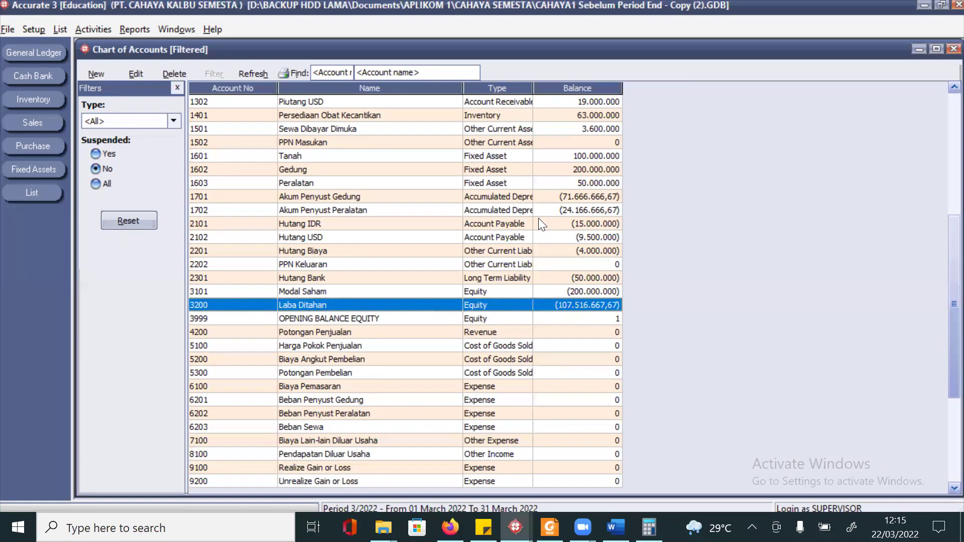
Correct the Laba Ditahan opening balance to -107.516.666,67, accept it and refresh the Chart of Accounts
double_click(582, 307)
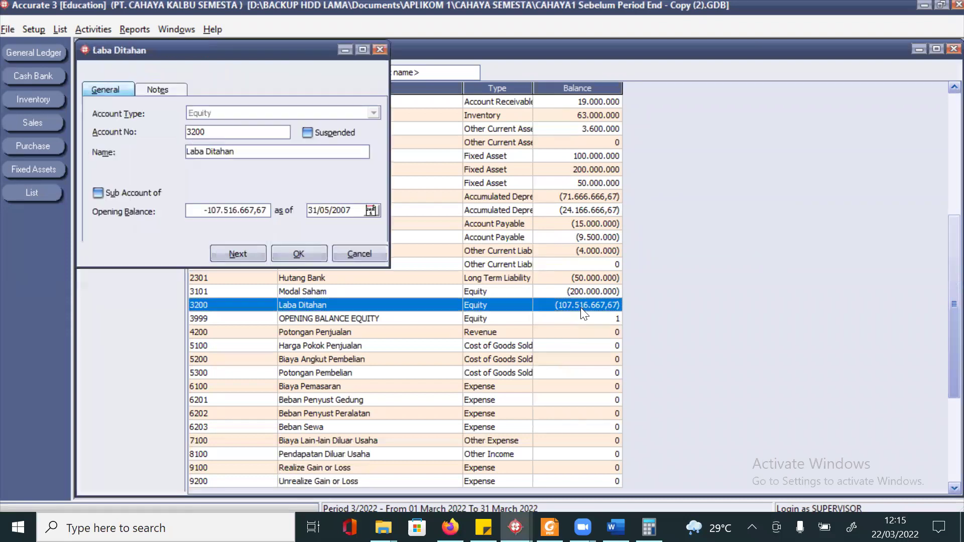
double_click(251, 211)
click(232, 210)
key(alt+Tab)
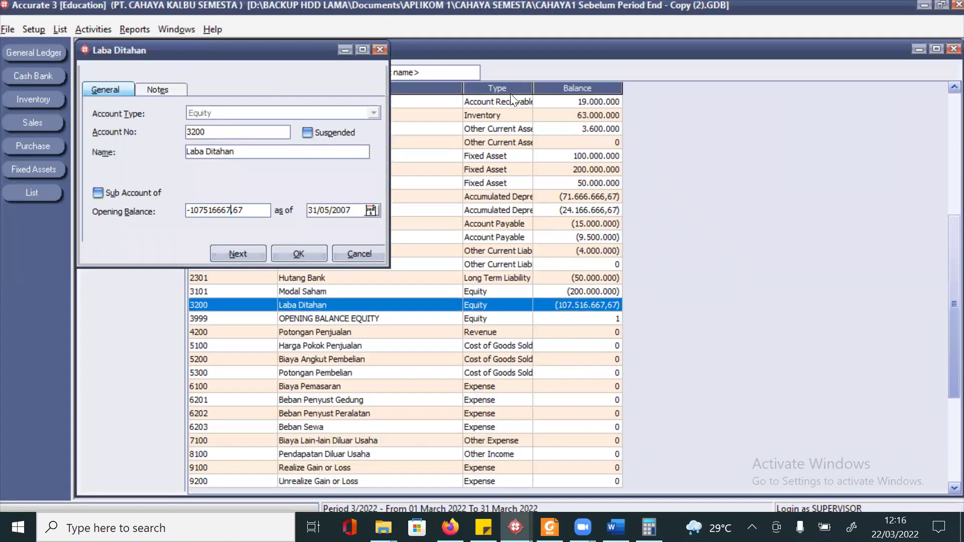
key(BackSpace)
text(6)
click(308, 257)
click(443, 302)
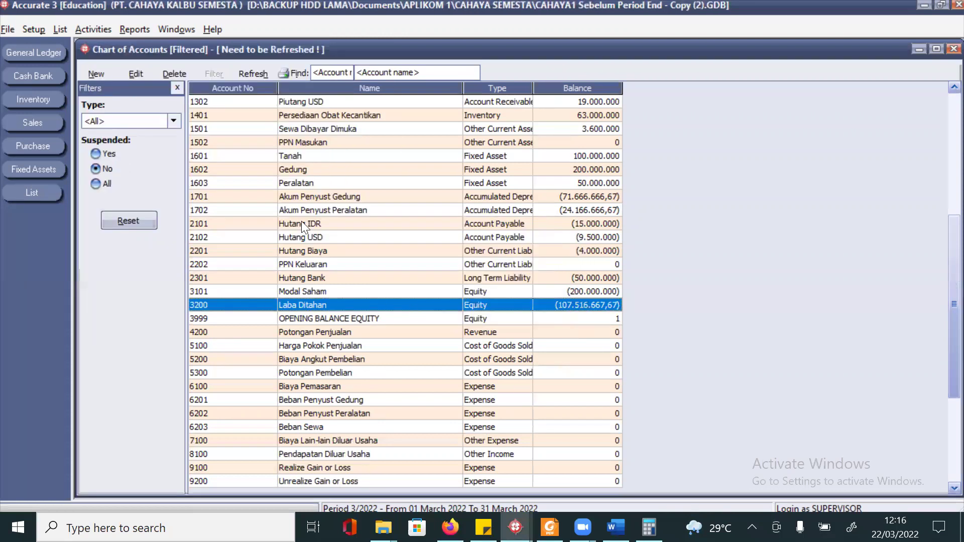
click(257, 73)
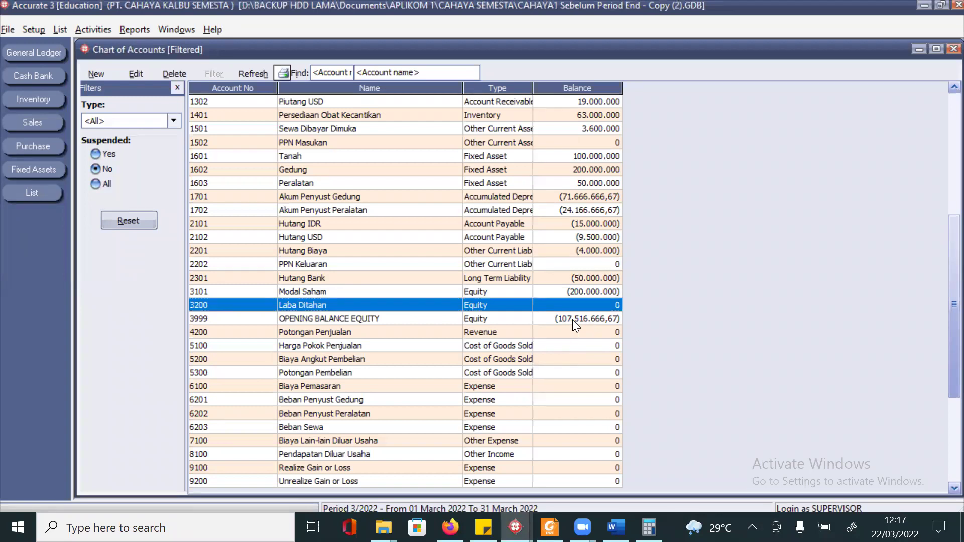
Recheck section 19 of the PDF worksheet, return to Accurate and record 107.516.666,67 as the Laba Ditahan opening balance, refreshing the account list
click(549, 527)
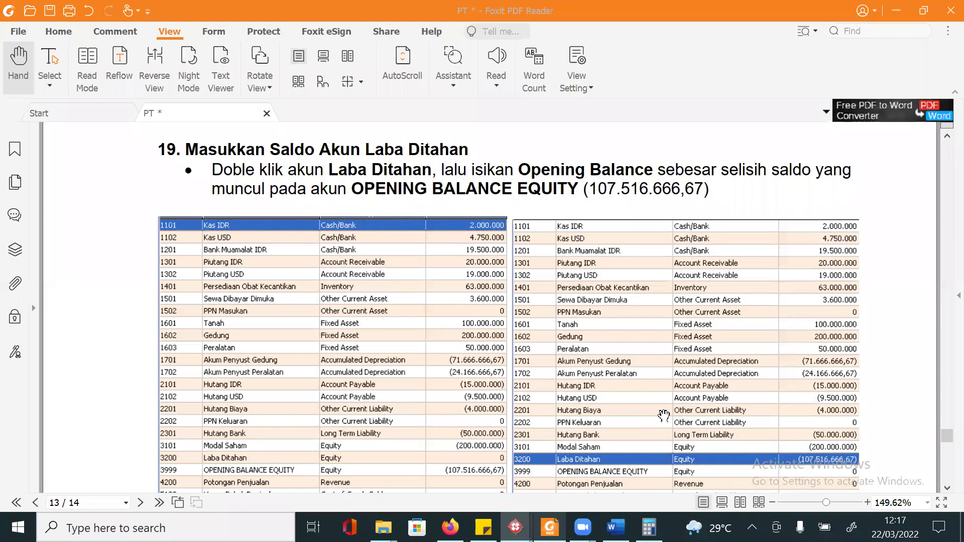
scroll(470, 446, down, 1)
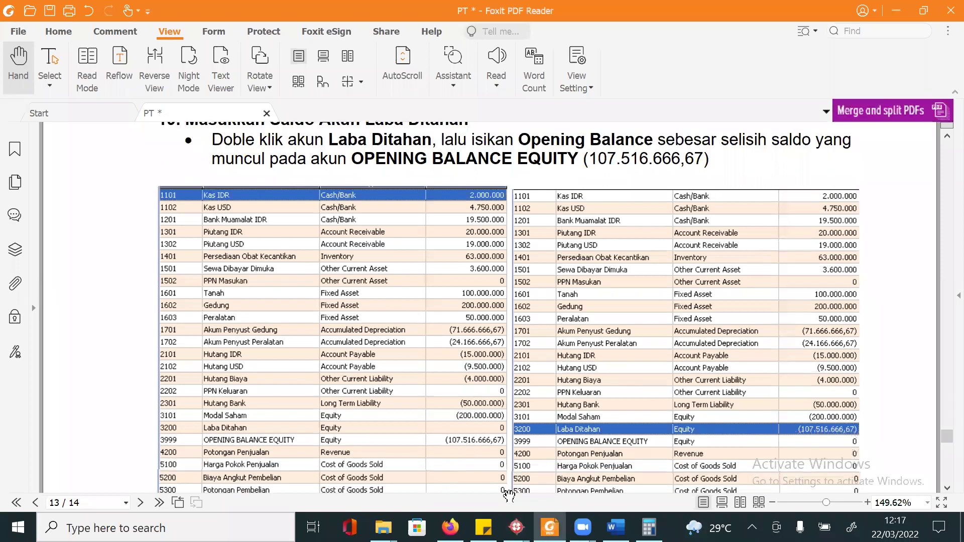
key(alt+Tab)
key(alt+Tab)
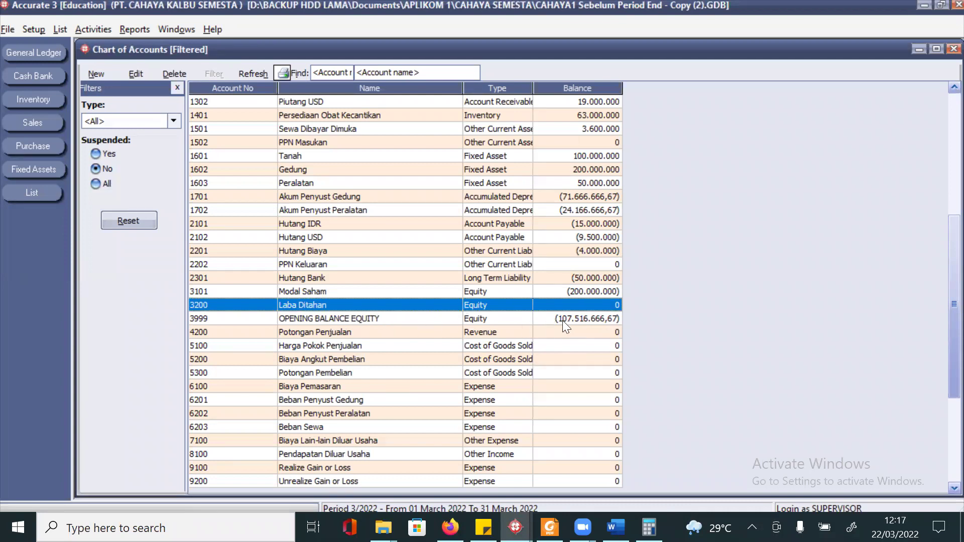
double_click(572, 303)
click(243, 209)
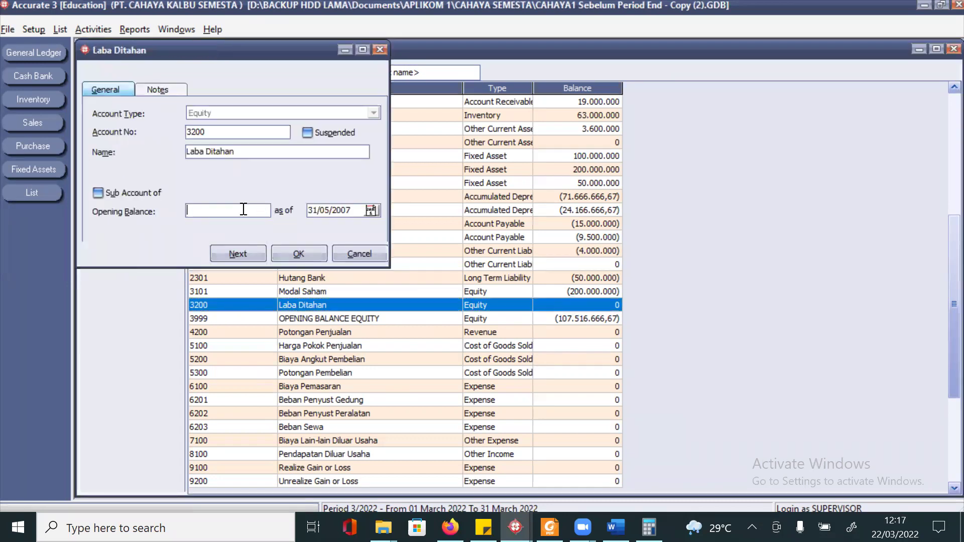
text(107)
text(51)
text(66)
text(666,)
text(67)
click(295, 254)
click(457, 304)
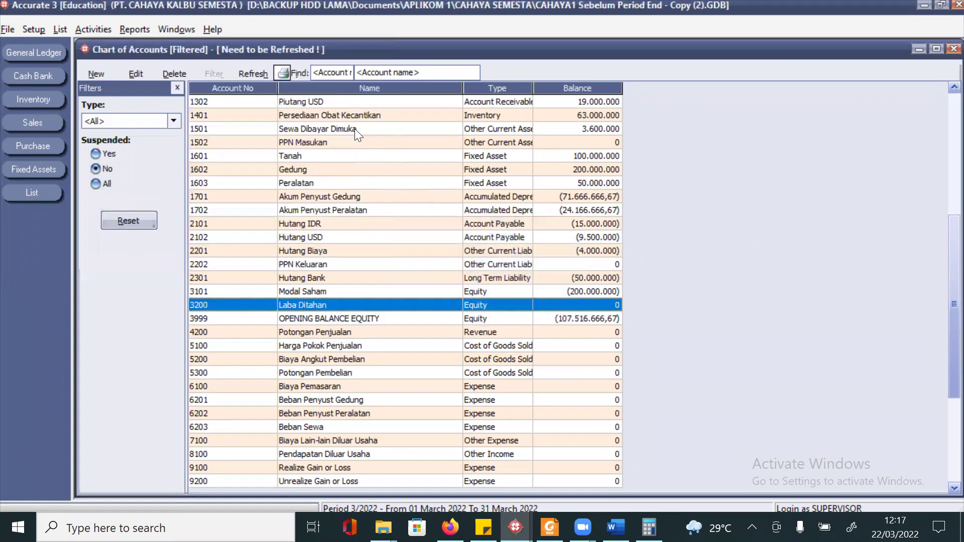
click(250, 74)
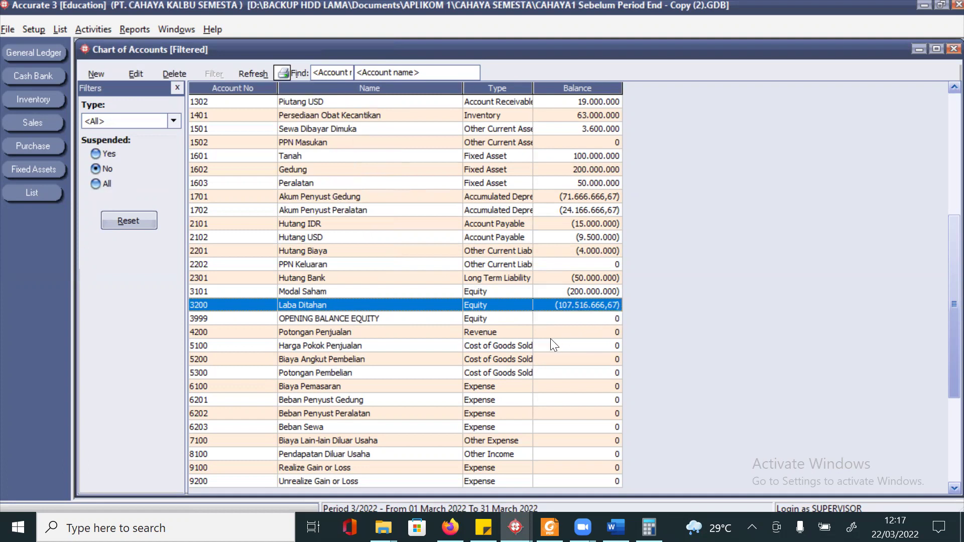
Open the Journal Vouchers list, turn off its date filter and include the Period End and Depreciation Asset types
key(Up)
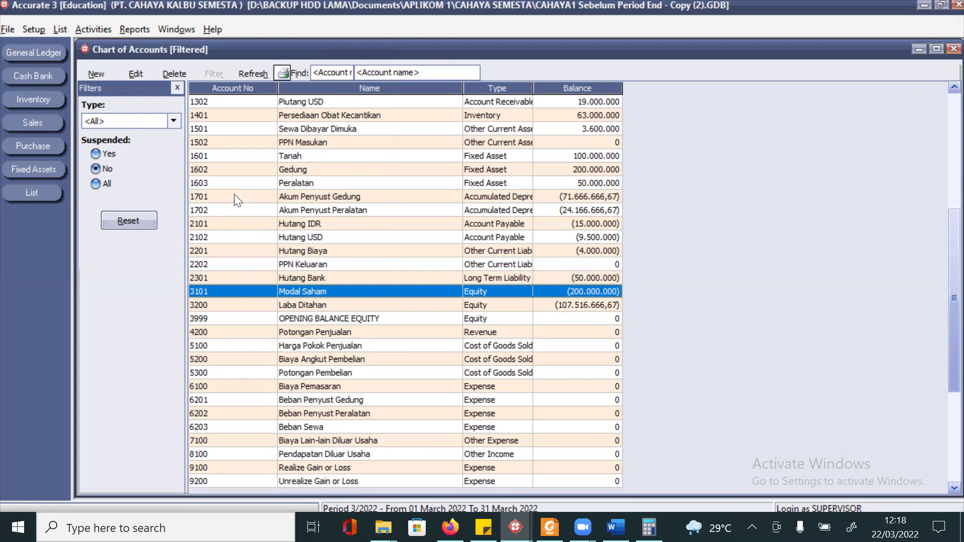
click(62, 31)
mouse_move(78, 78)
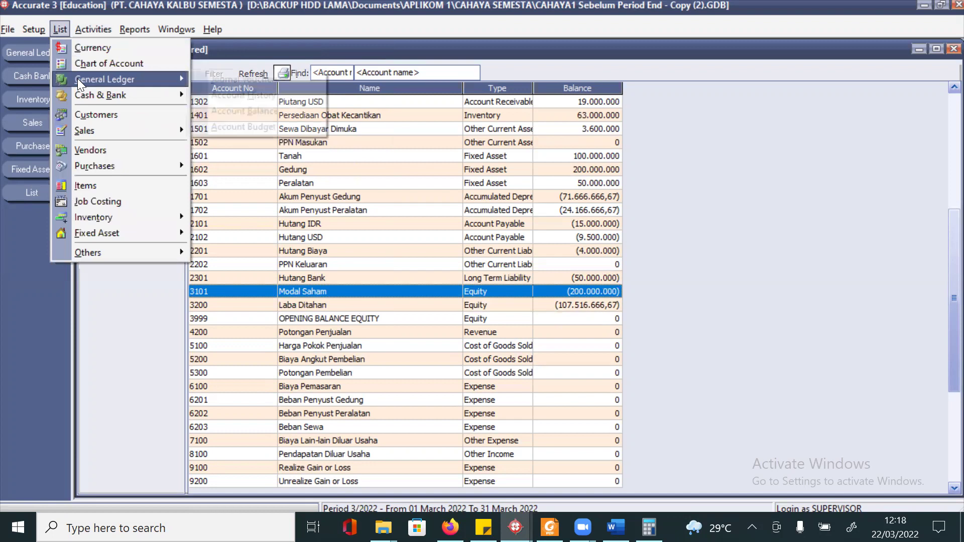
click(228, 76)
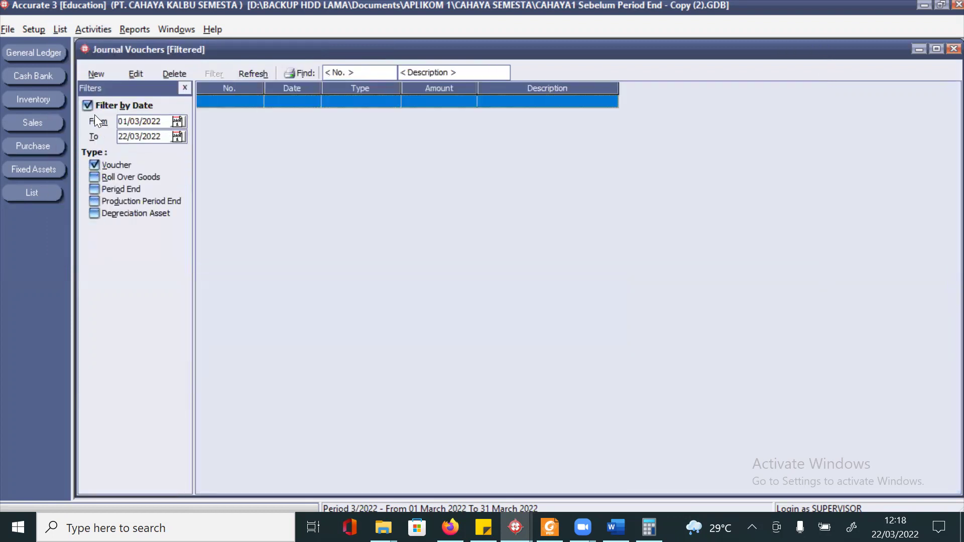
click(940, 52)
click(63, 28)
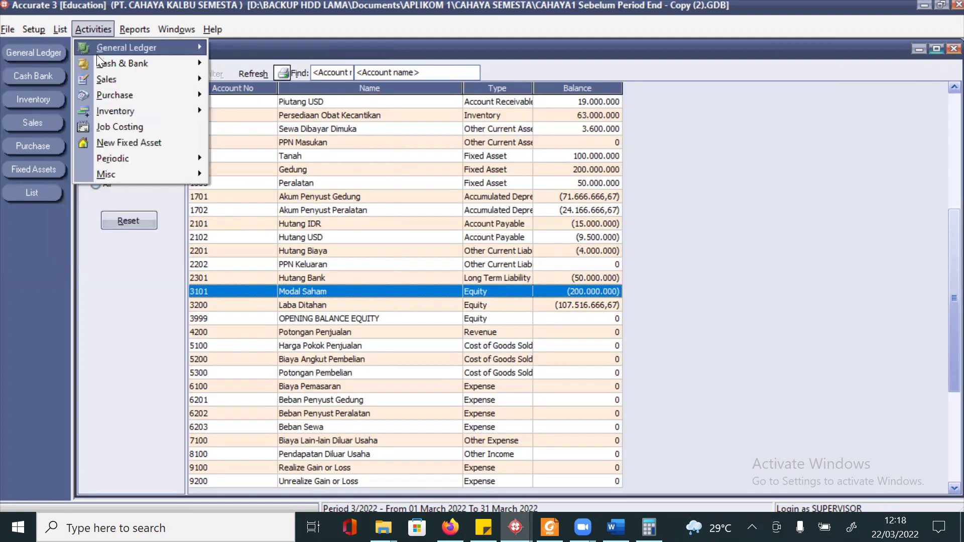
mouse_move(69, 78)
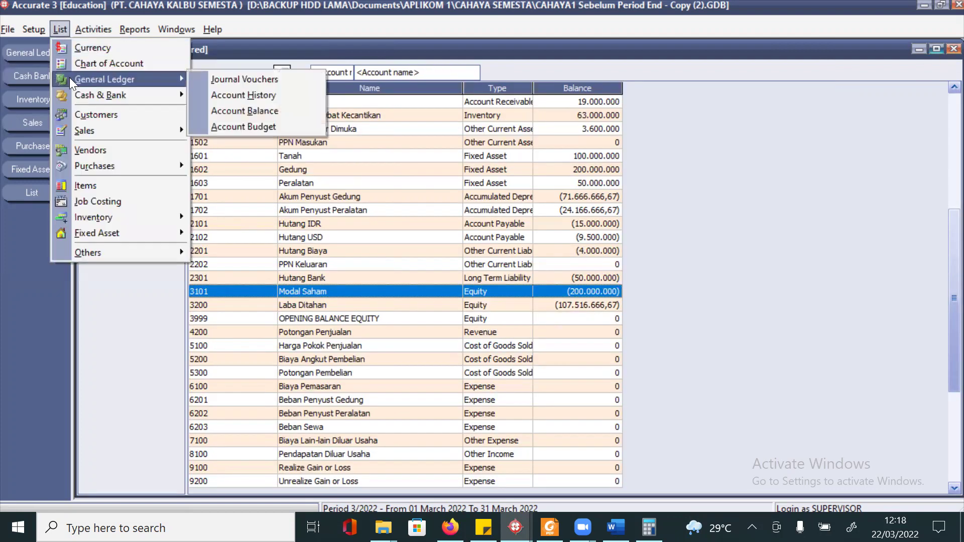
click(237, 79)
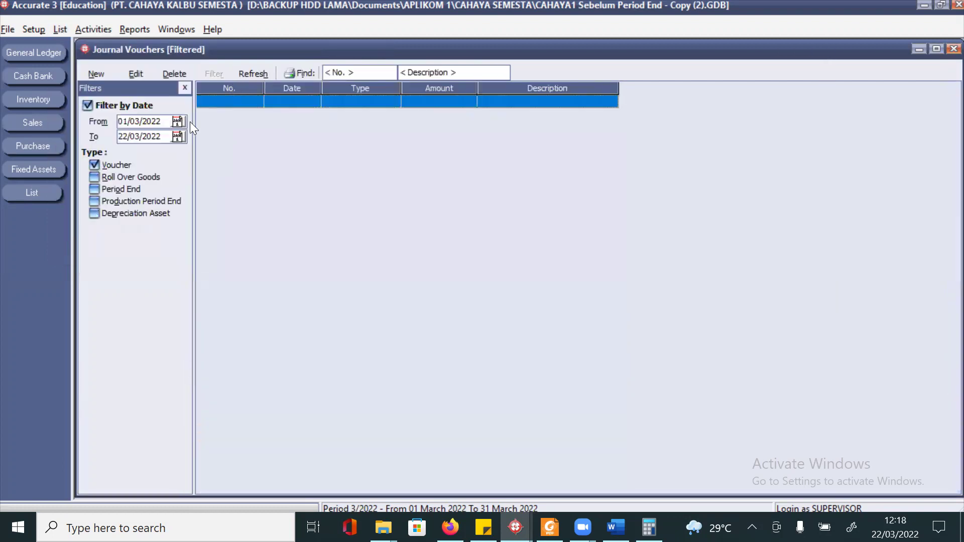
click(88, 108)
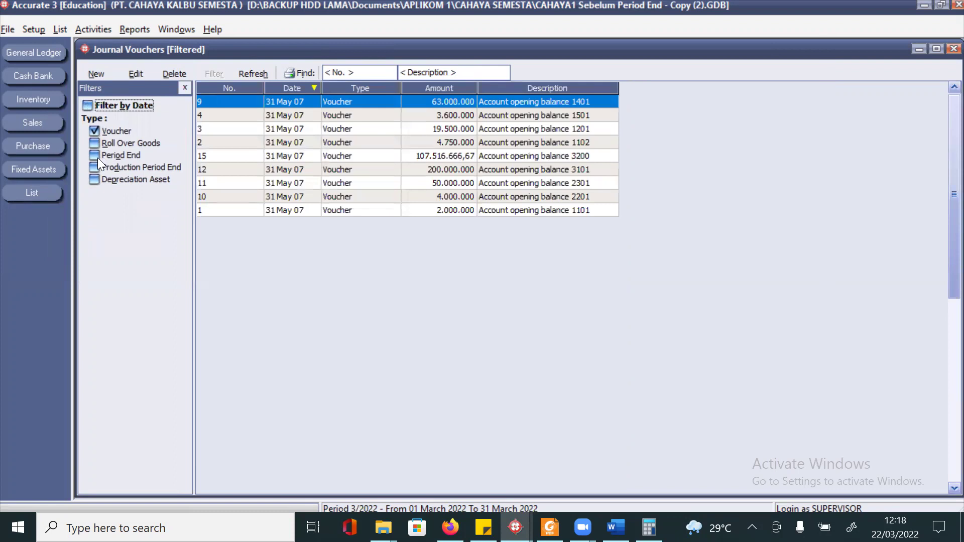
click(98, 158)
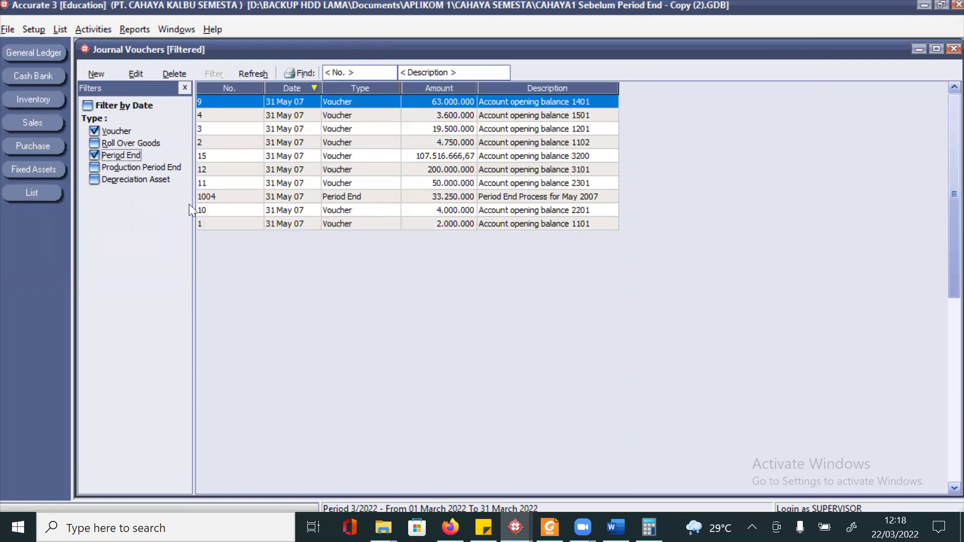
click(94, 180)
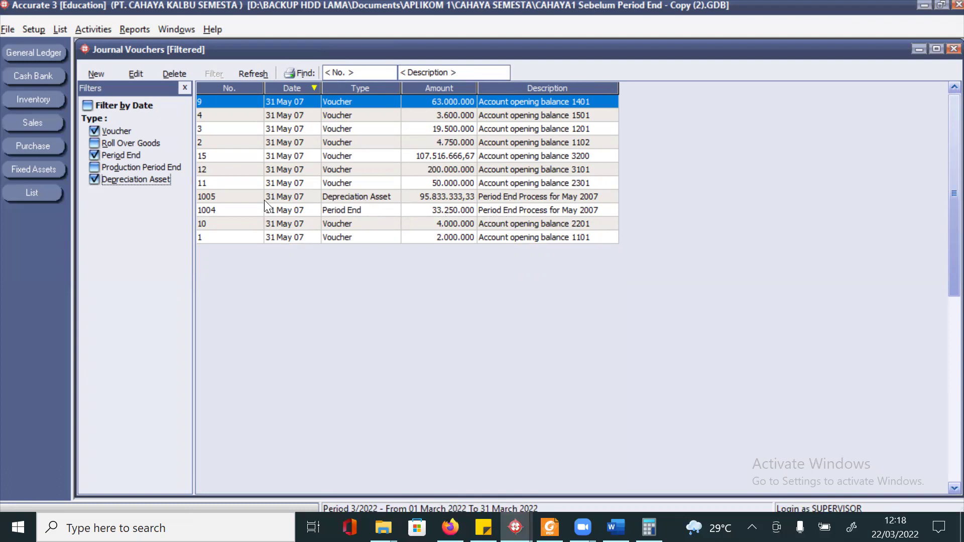
Delete the May 2007 Depreciation Asset and Period End journals, and refresh the Journal Vouchers list
click(230, 197)
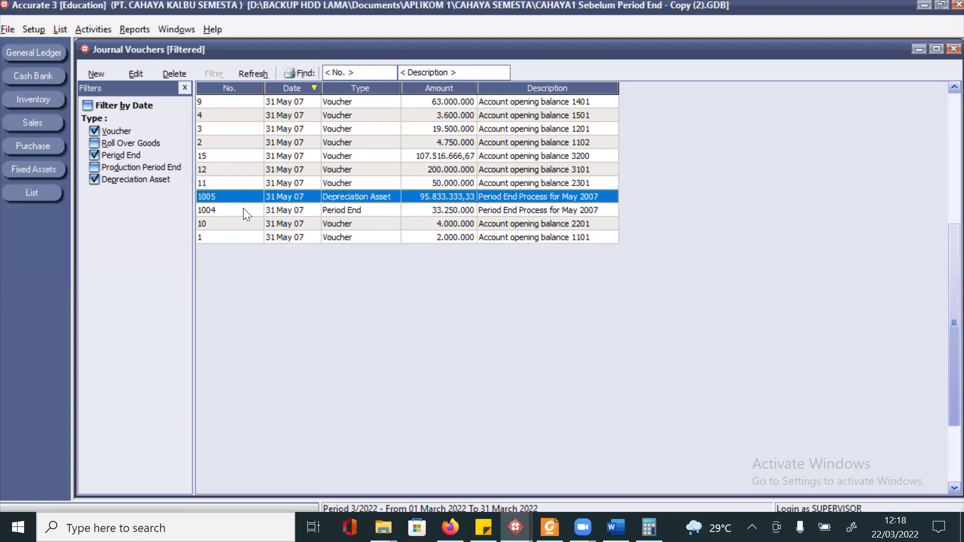
click(174, 75)
click(452, 301)
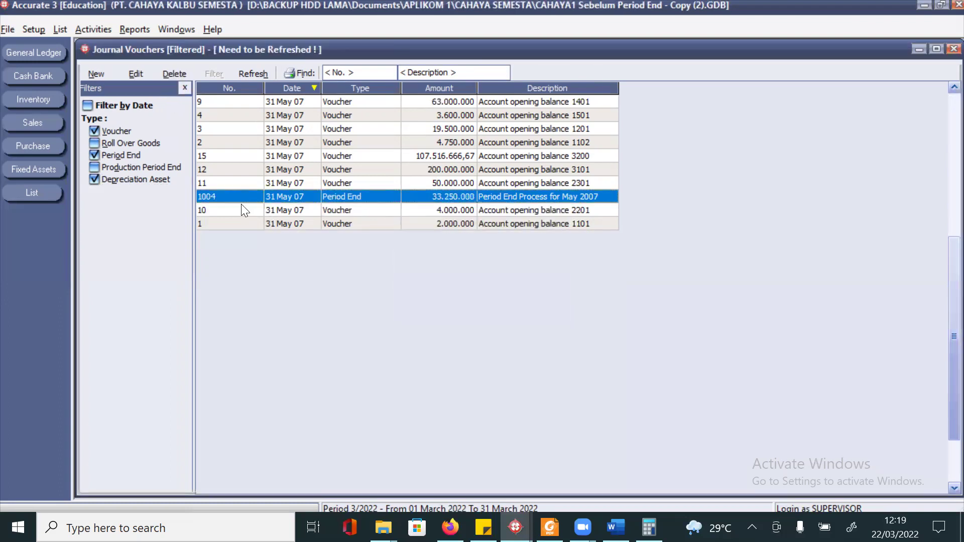
click(173, 73)
click(452, 302)
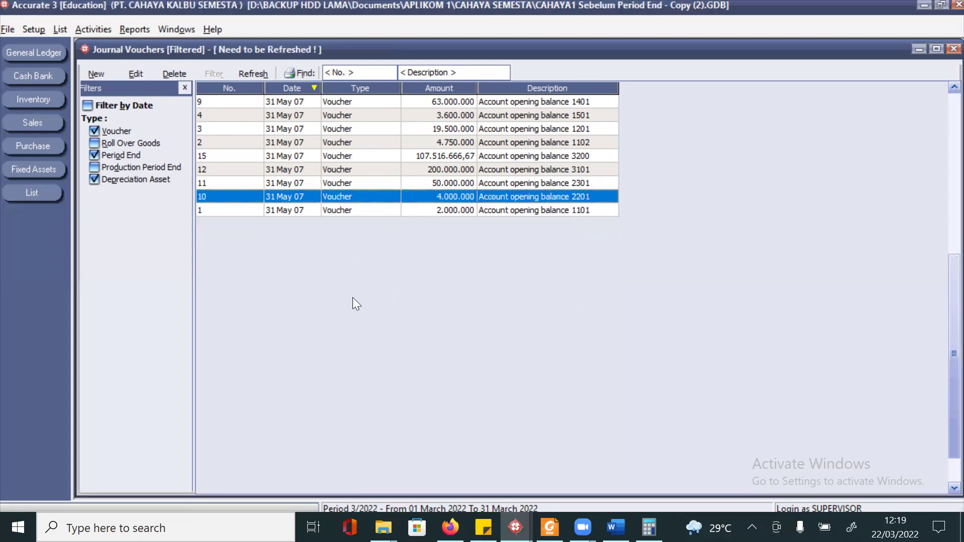
click(250, 73)
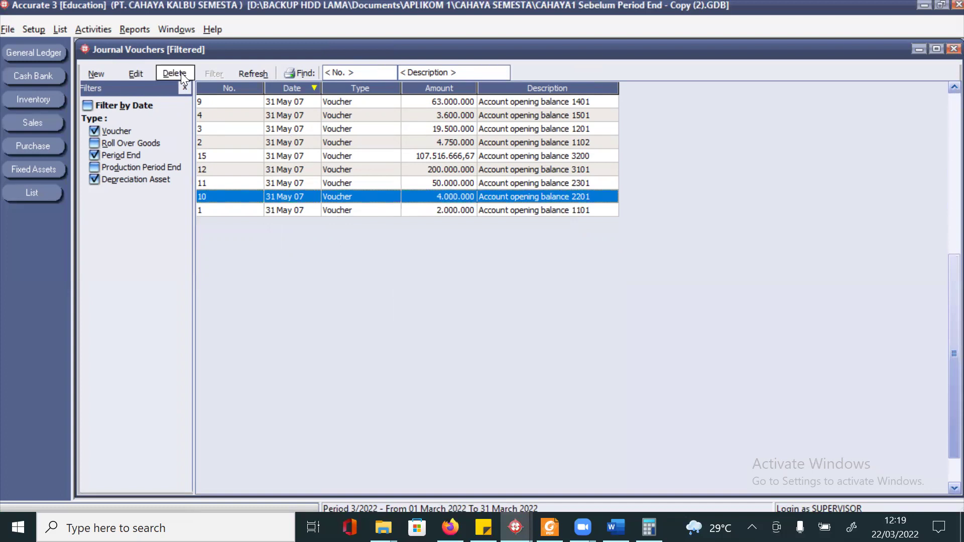
Check the refreshed balances in the Chart of Accounts, and minimize it to return to the Journal Vouchers list
click(60, 29)
click(69, 64)
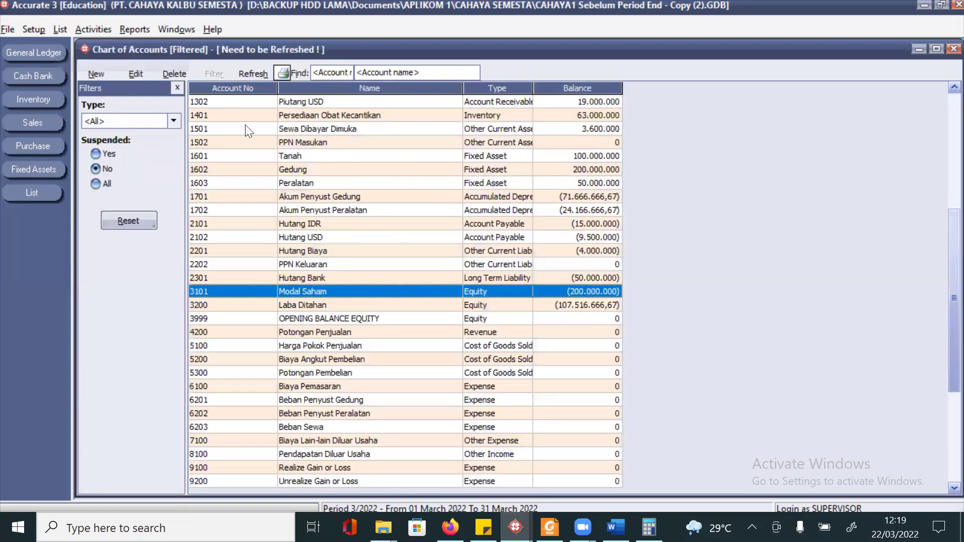
click(254, 73)
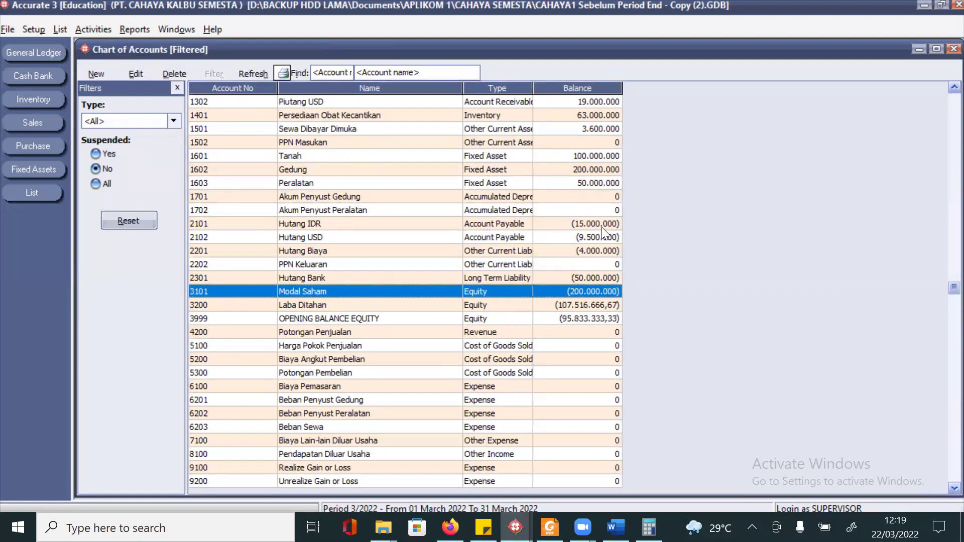
click(919, 48)
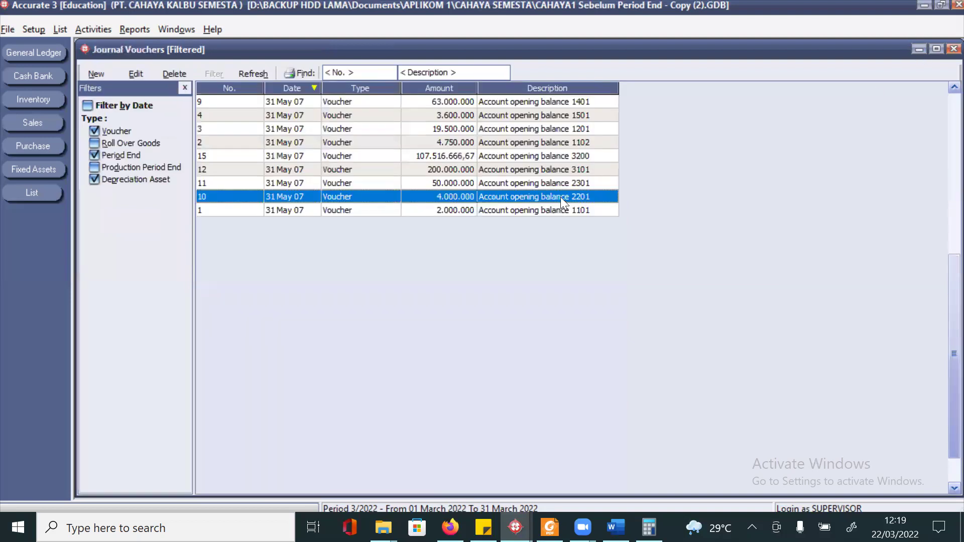
Delete the opening balance voucher of account 3200 and refresh the Journal Vouchers list
click(363, 155)
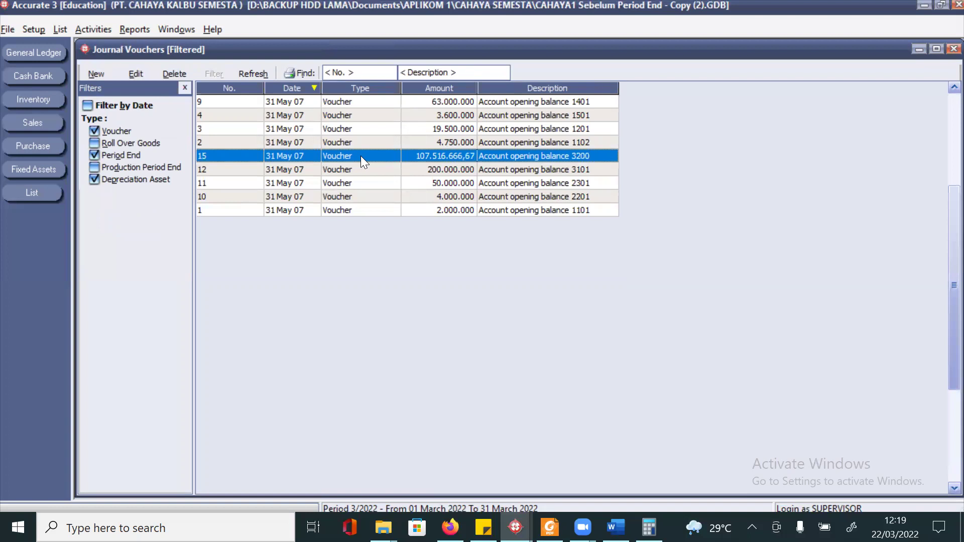
click(173, 73)
click(465, 299)
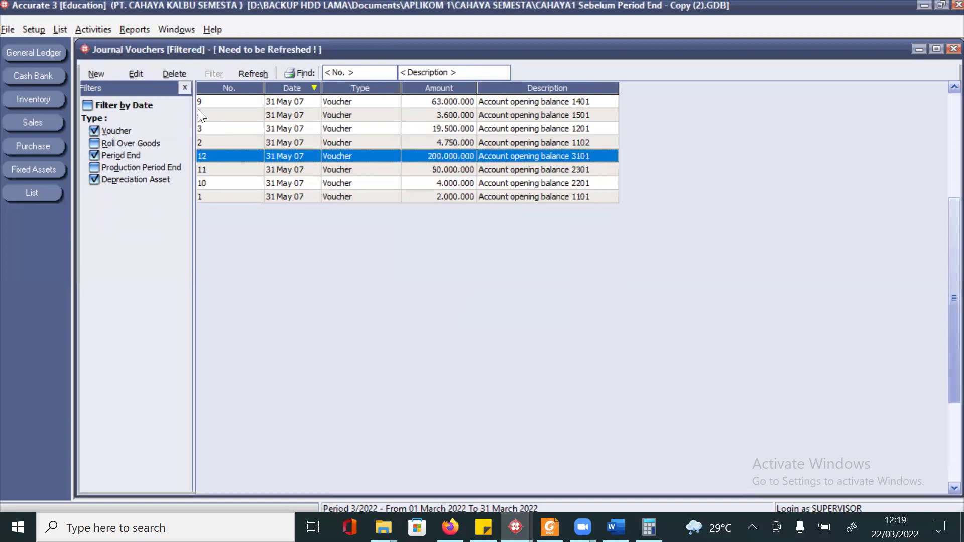
click(255, 73)
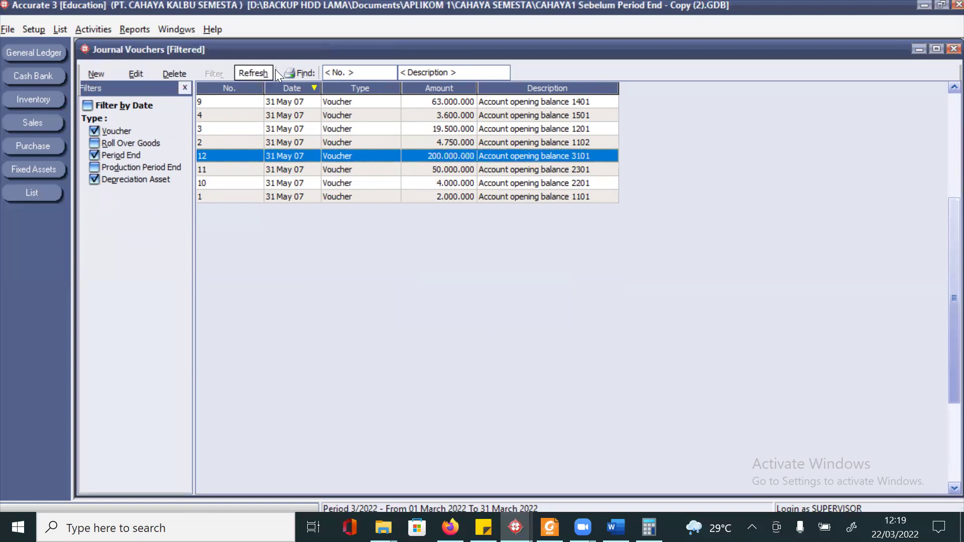
Close the Journal Vouchers list, restore the Chart of Accounts and refresh its balances
click(953, 48)
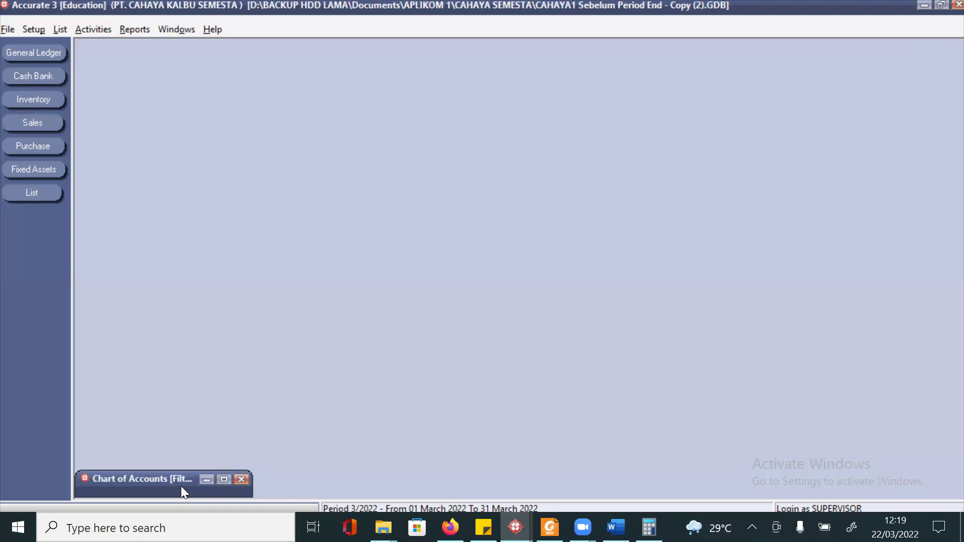
click(224, 480)
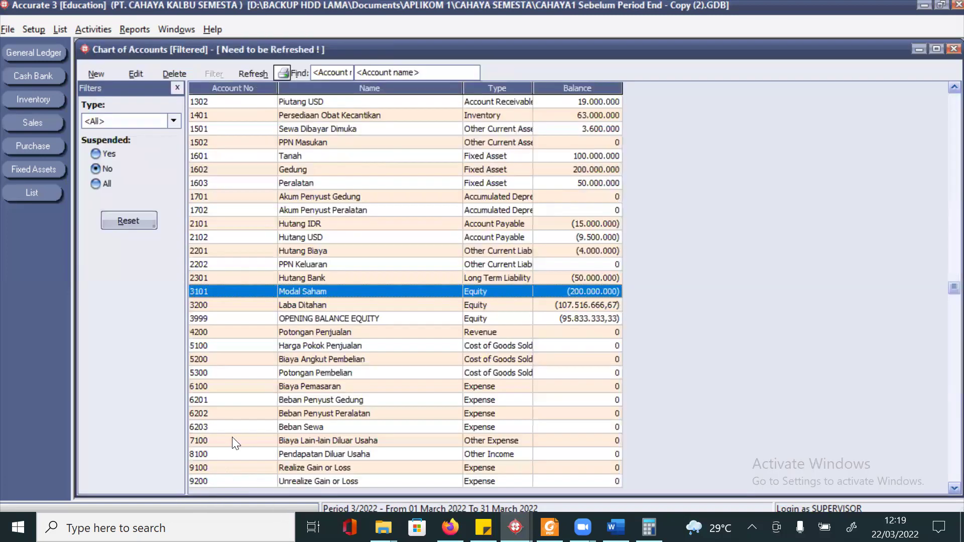
click(255, 71)
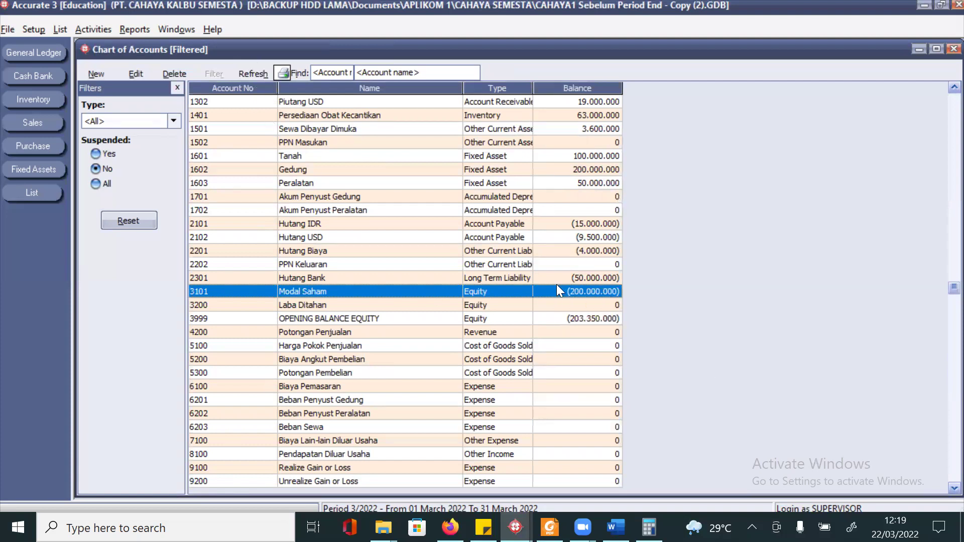